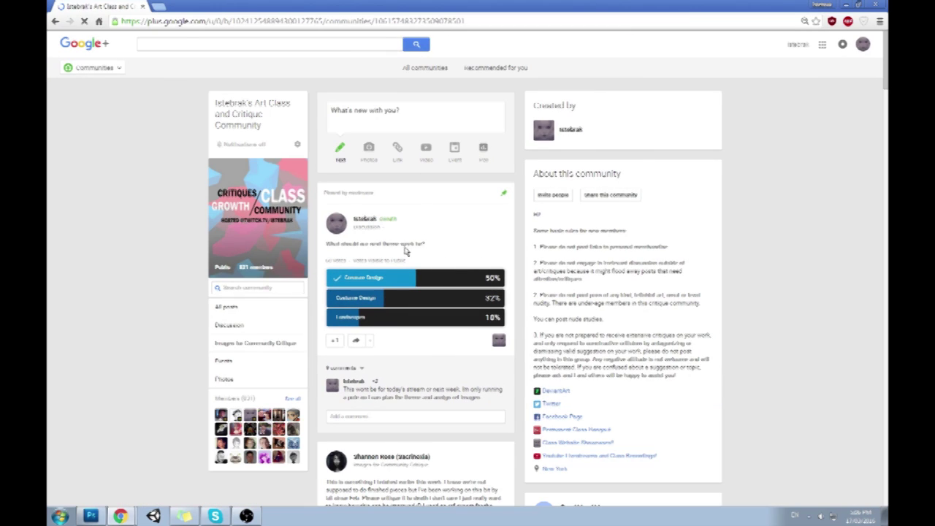
# Copy the web address of Istebrak's Art Class and Critique Community page.
pyautogui.click(315, 21)
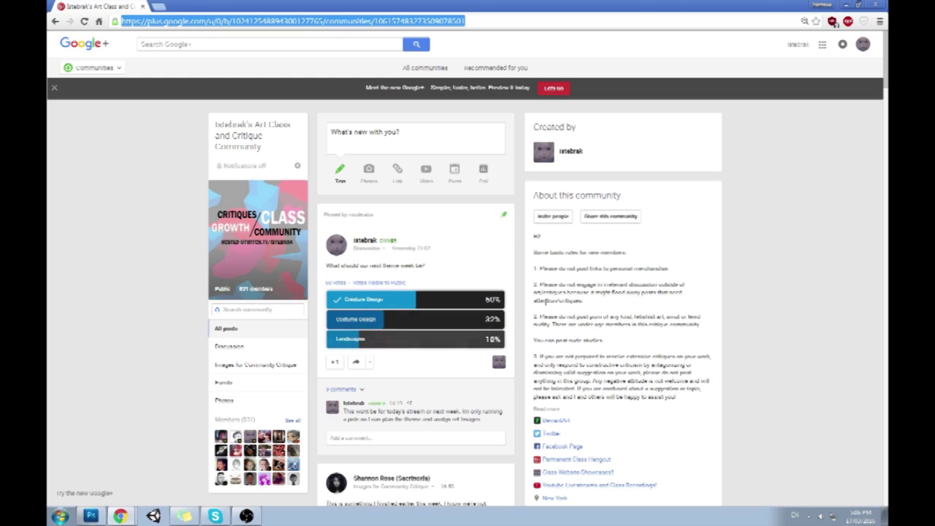
pyautogui.click(519, 292)
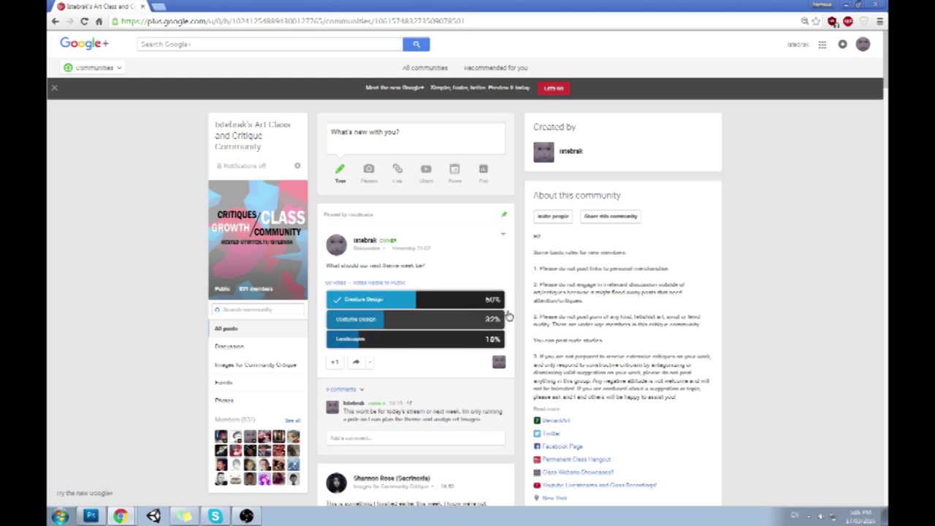
pyautogui.scroll(-1, 516, 310)
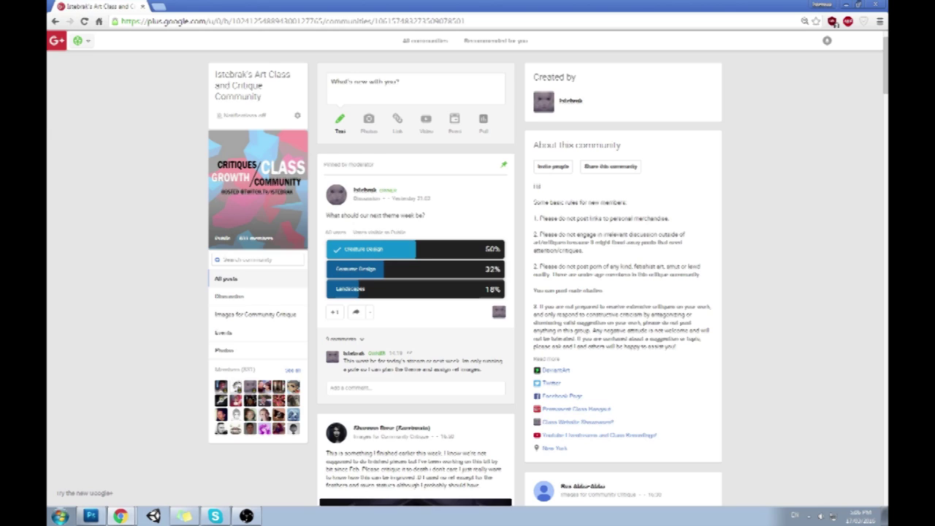
pyautogui.click(484, 19)
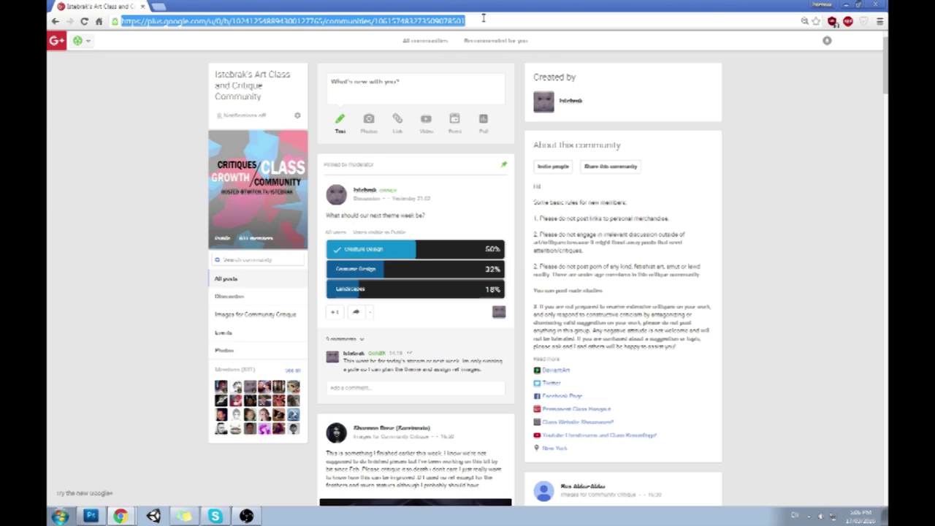
pyautogui.rightClick(495, 22)
pyautogui.click(544, 59)
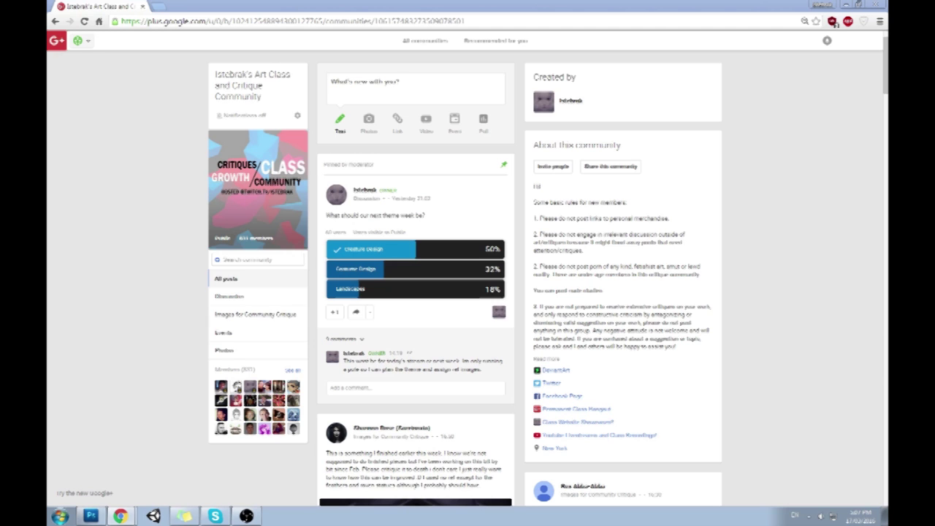
# Look over the community's post feed and reload the page.
pyautogui.click(370, 85)
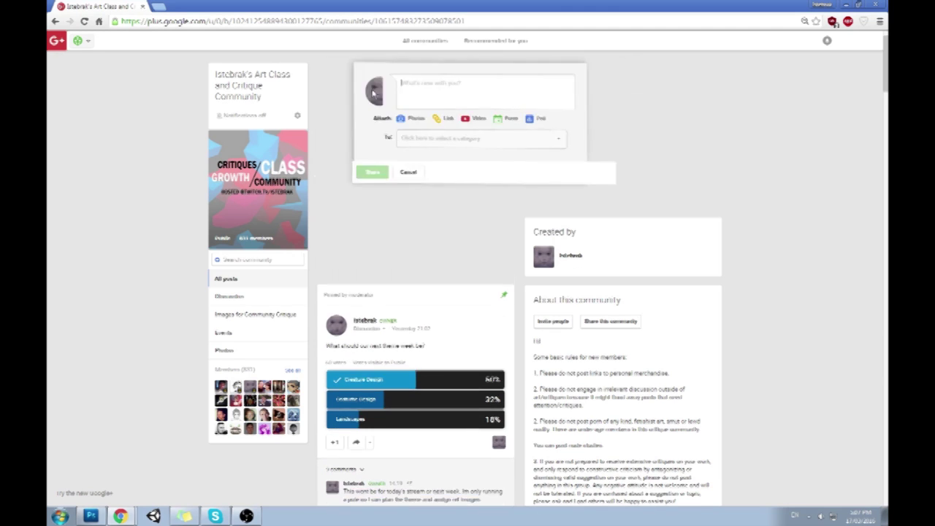
pyautogui.click(445, 179)
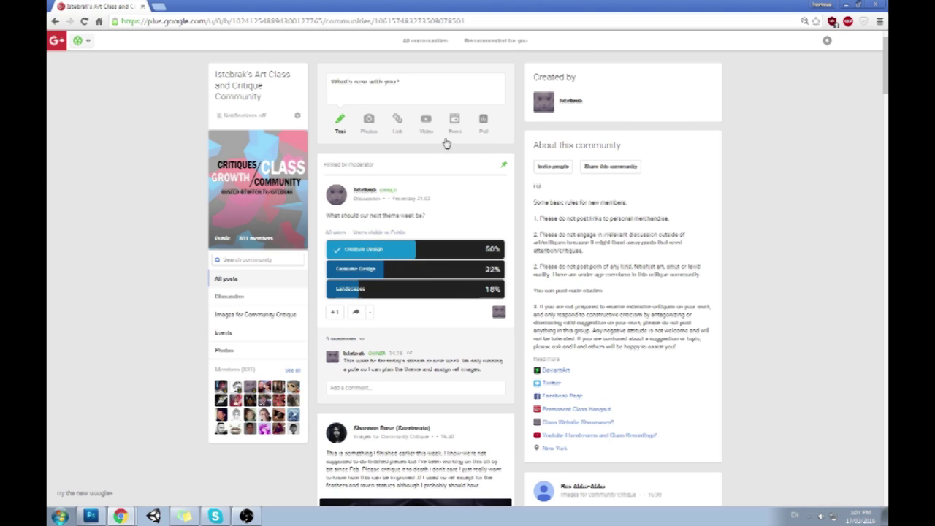
pyautogui.scroll(-5, 790, 129)
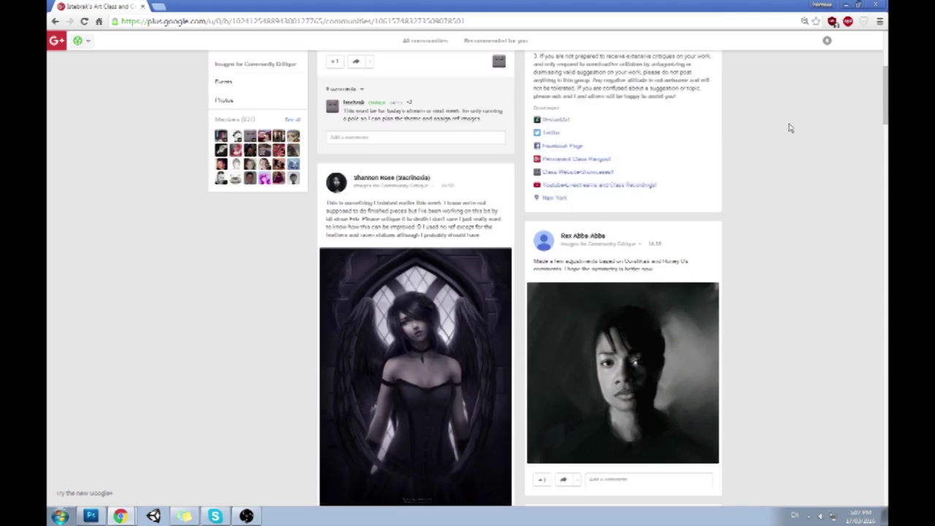
pyautogui.scroll(5, 790, 129)
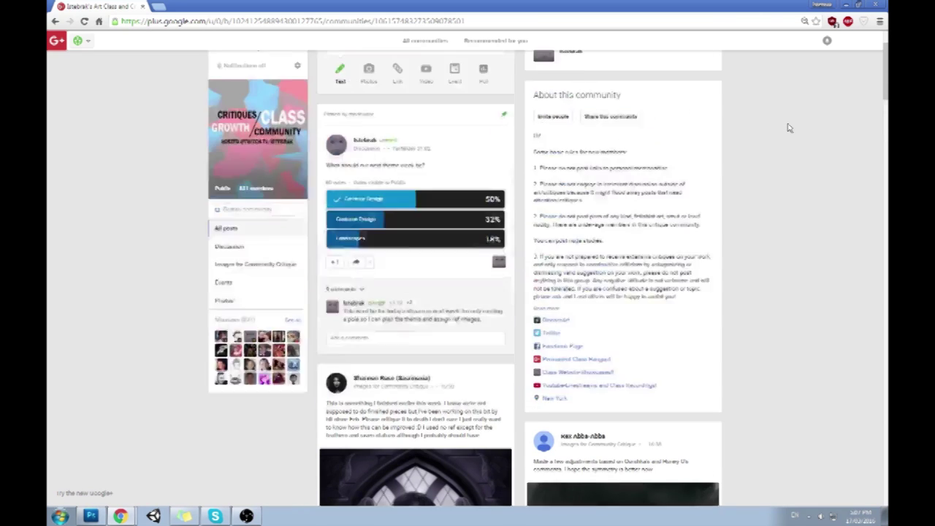
pyautogui.scroll(-2, 788, 129)
pyautogui.scroll(4, 788, 130)
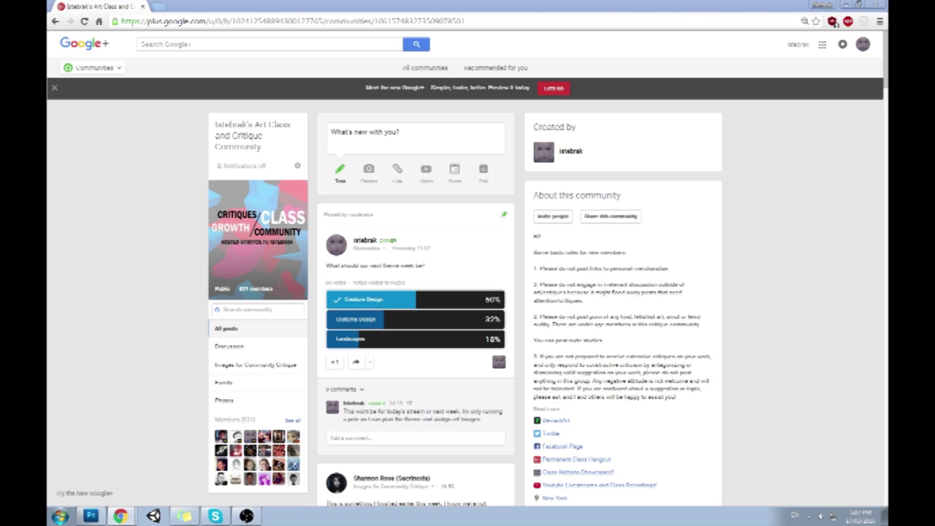
pyautogui.click(84, 22)
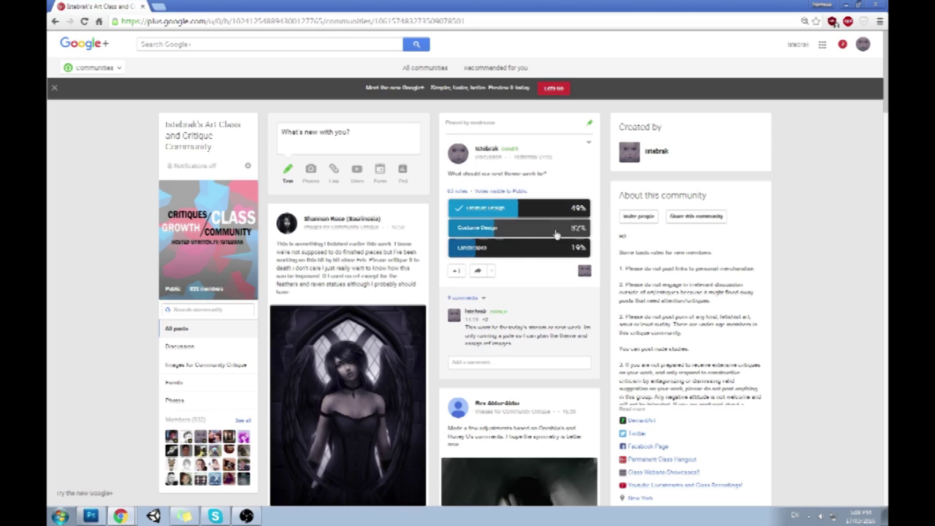
# Restore the browser to a smaller window and open the Creature Design Resource Pack 1 folder from the desktop.
pyautogui.click(860, 519)
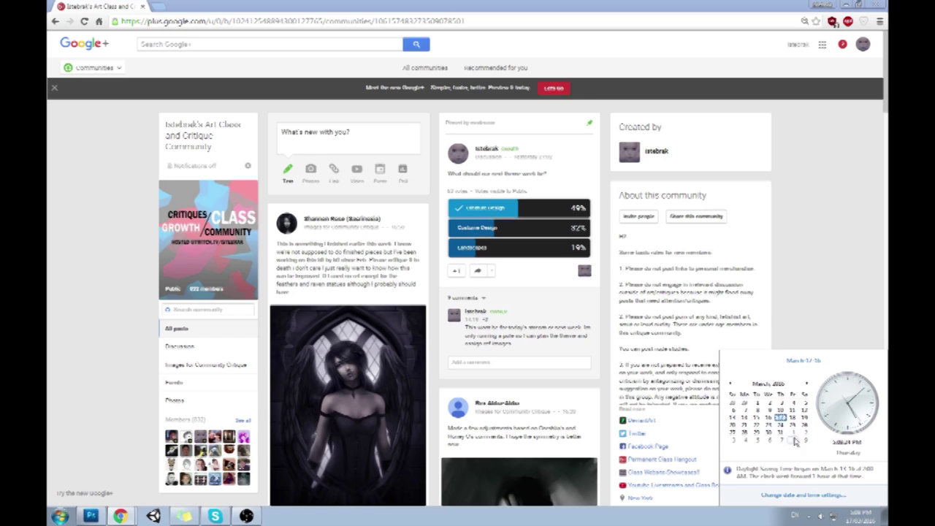
pyautogui.doubleClick(517, 5)
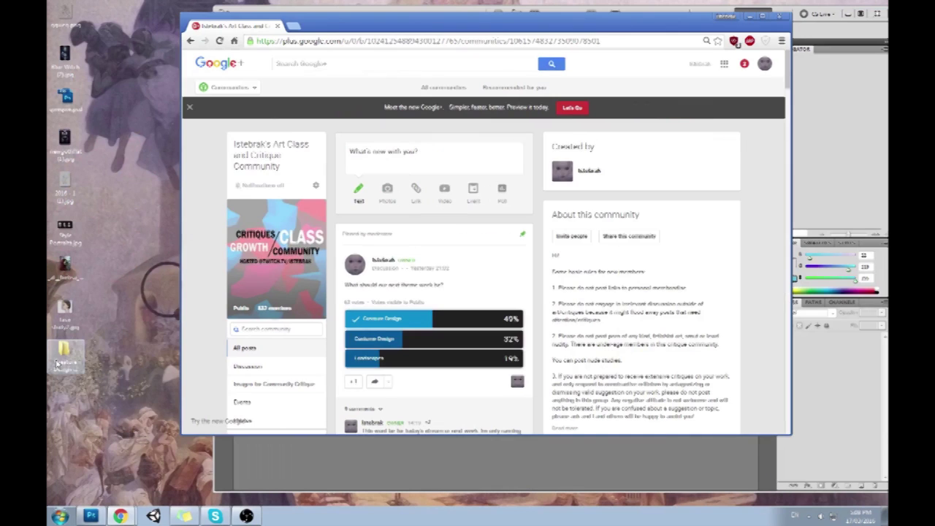
pyautogui.doubleClick(64, 357)
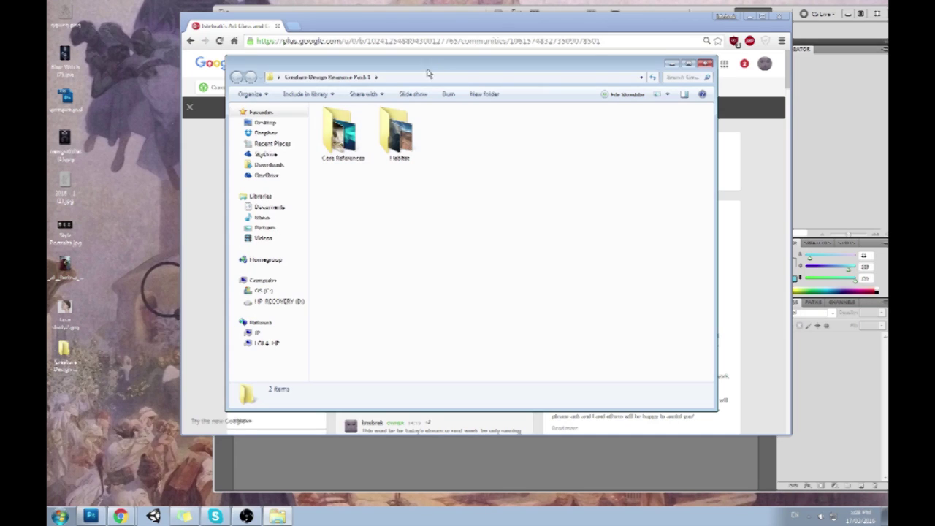
pyautogui.moveTo(350, 58); pyautogui.dragTo(380, 49)
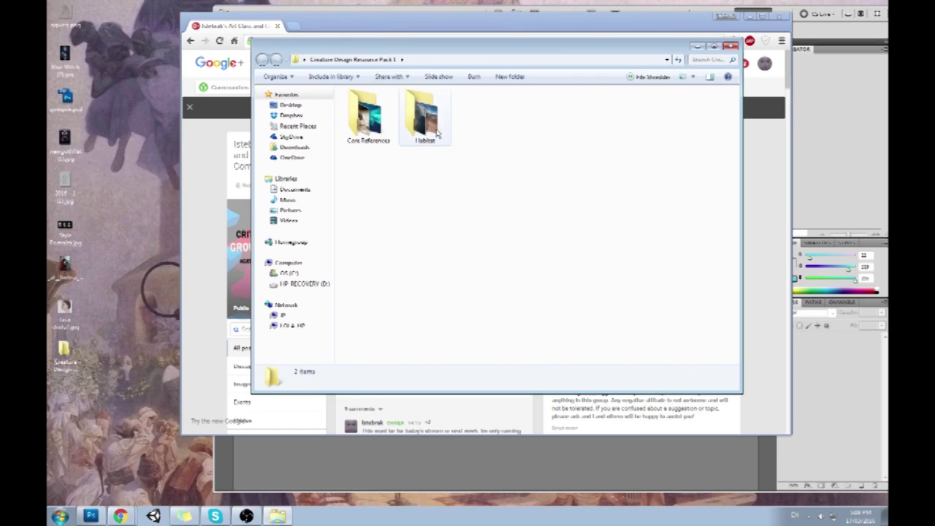
# Open the Core References folder and look over its numbered creature images.
pyautogui.click(377, 123)
pyautogui.doubleClick(375, 122)
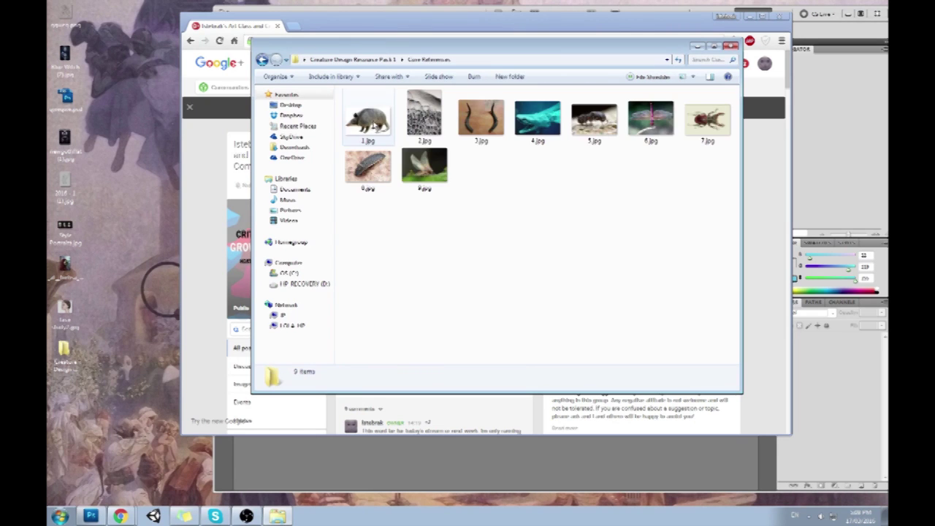
pyautogui.moveTo(718, 240); pyautogui.dragTo(364, 108)
pyautogui.click(680, 249)
# View Desert Terrain Habitat.jpg and Sky Habitat.jpg from the Habitat folder in Windows Photo Viewer, and close the viewer.
pyautogui.click(262, 60)
pyautogui.doubleClick(413, 117)
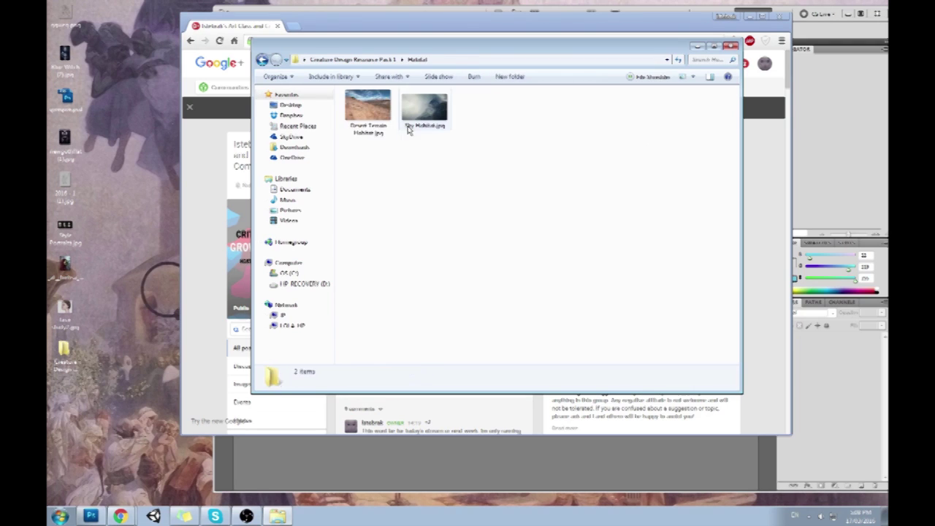
pyautogui.click(375, 109)
pyautogui.doubleClick(375, 110)
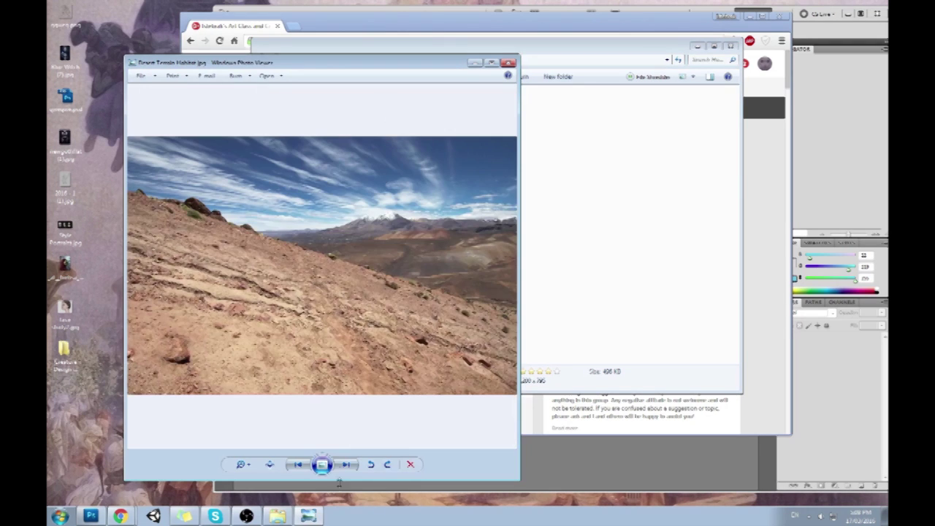
pyautogui.click(343, 467)
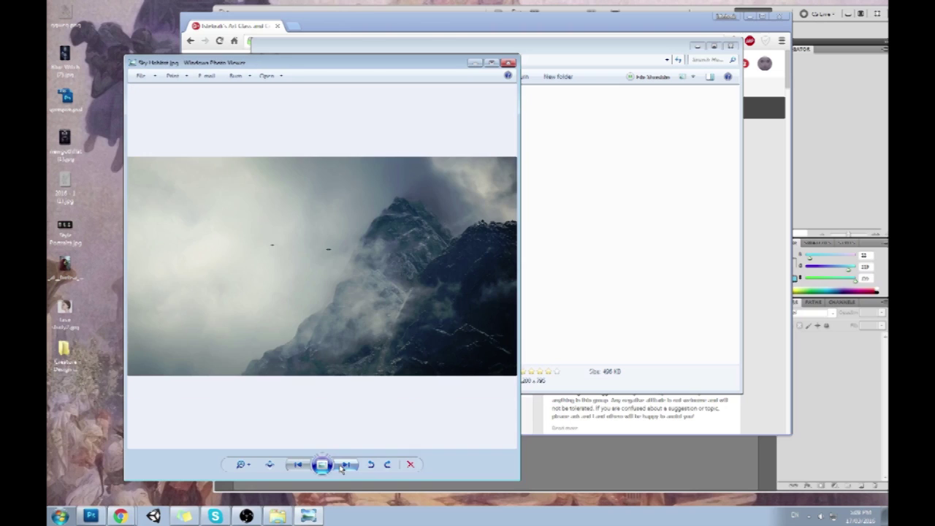
pyautogui.click(509, 65)
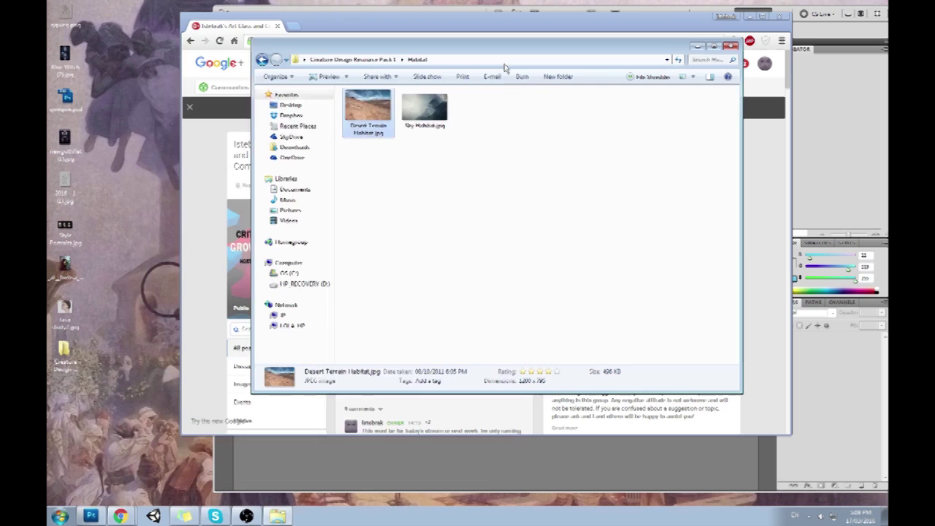
pyautogui.click(489, 173)
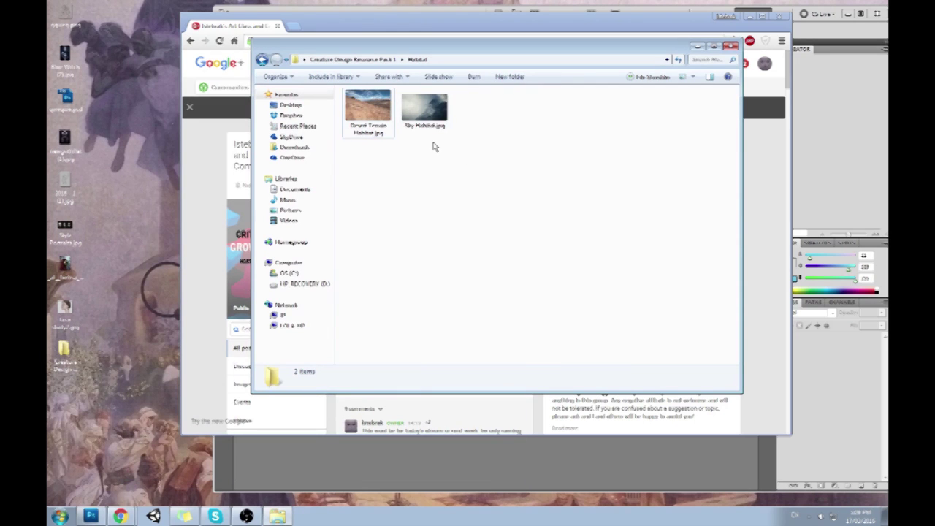
# Return to the Core References folder, review its images again and shift the folder window aside.
pyautogui.click(262, 59)
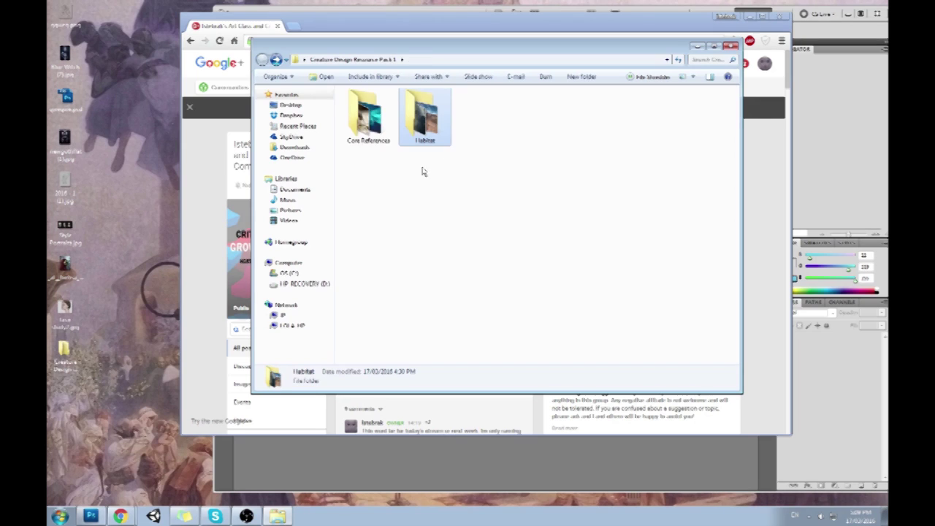
pyautogui.doubleClick(383, 130)
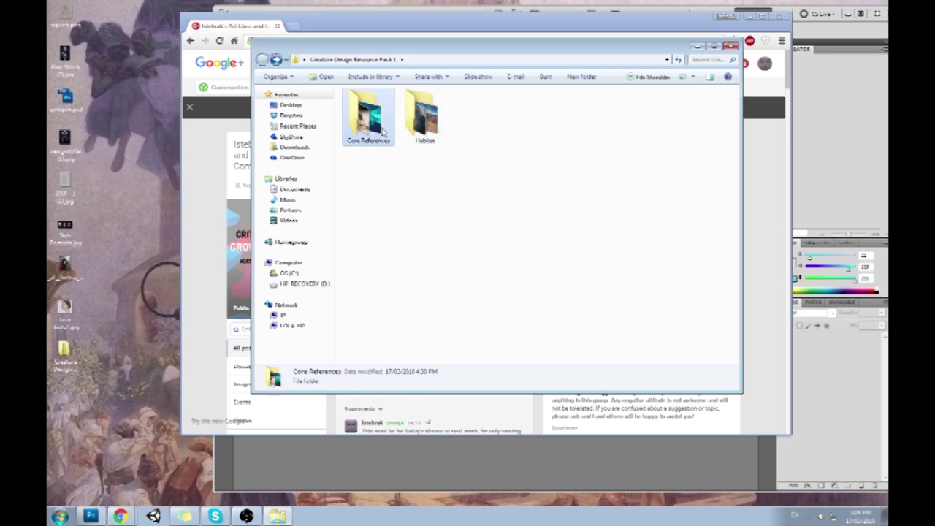
pyautogui.moveTo(727, 259); pyautogui.dragTo(342, 89)
pyautogui.click(473, 165)
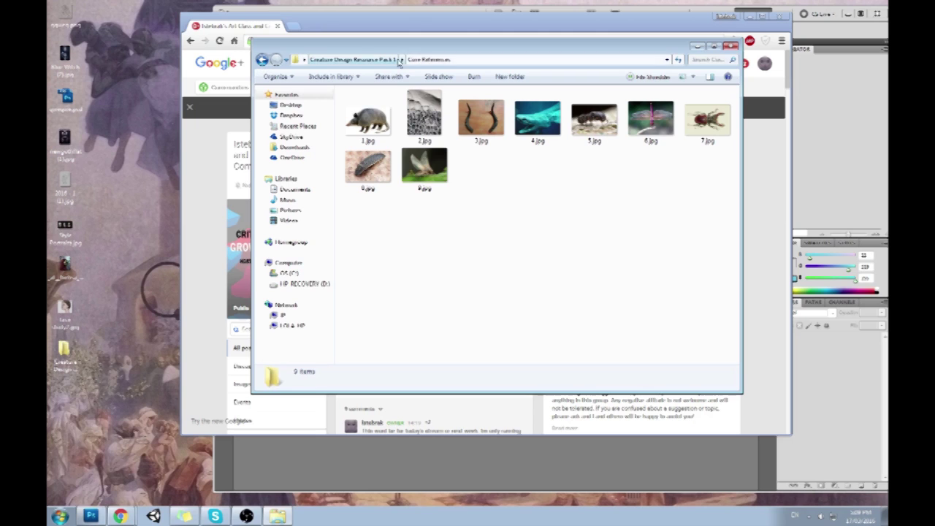
pyautogui.moveTo(346, 68); pyautogui.dragTo(281, 85)
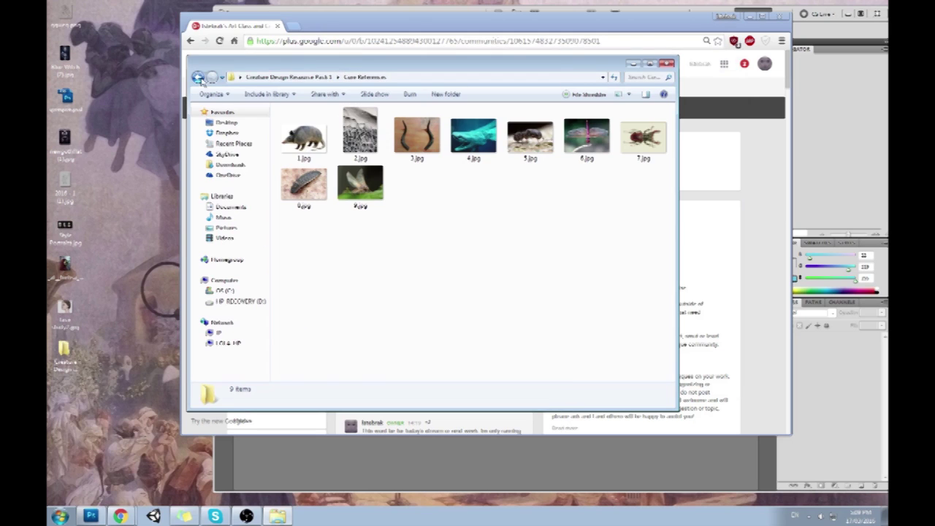
# Go back to the resource pack's two subfolders and reopen the Habitat folder.
pyautogui.click(198, 80)
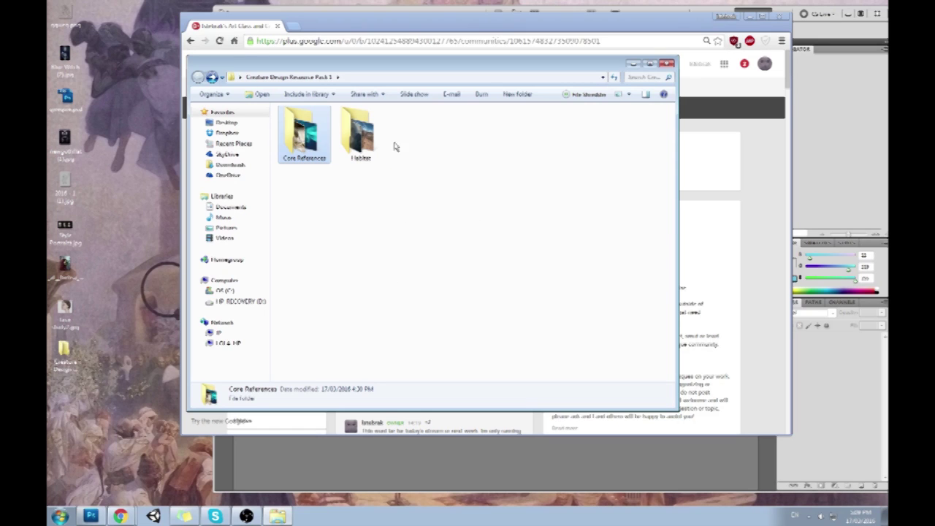
pyautogui.click(364, 131)
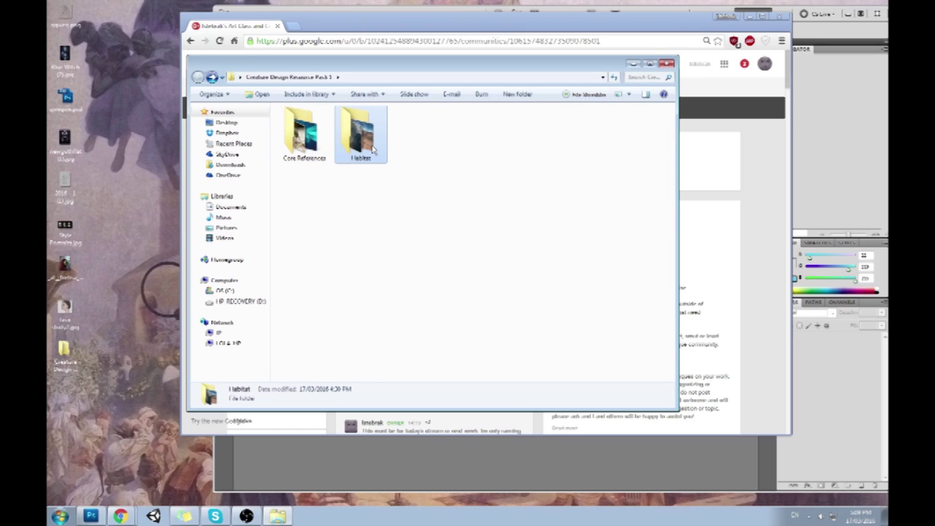
pyautogui.click(306, 140)
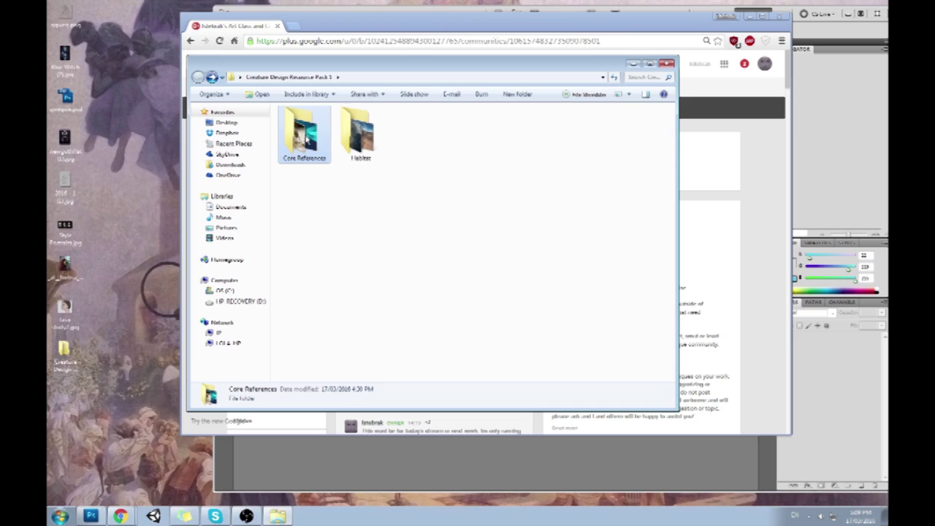
pyautogui.click(409, 147)
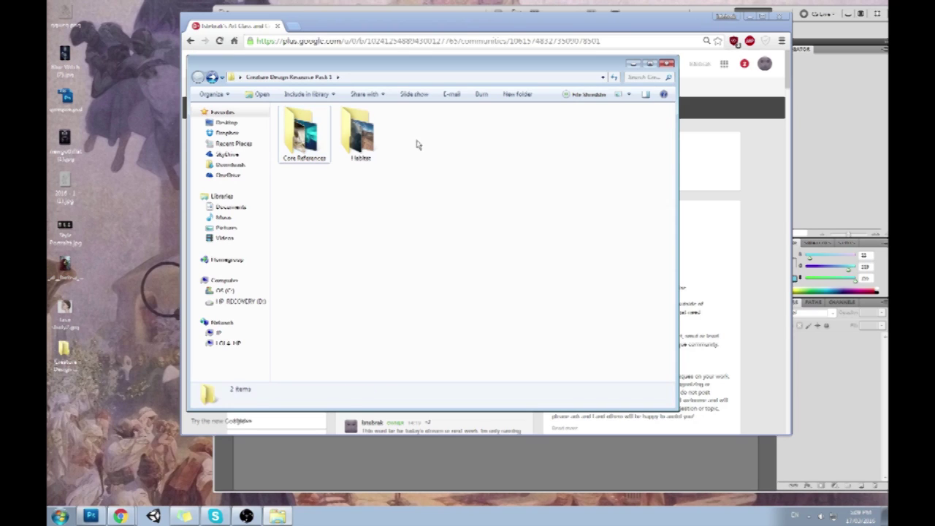
pyautogui.click(349, 160)
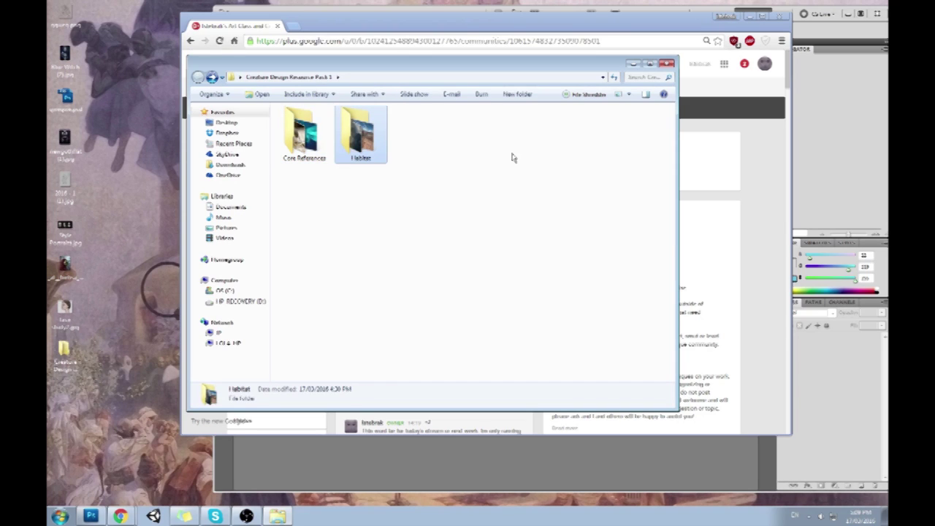
pyautogui.doubleClick(365, 147)
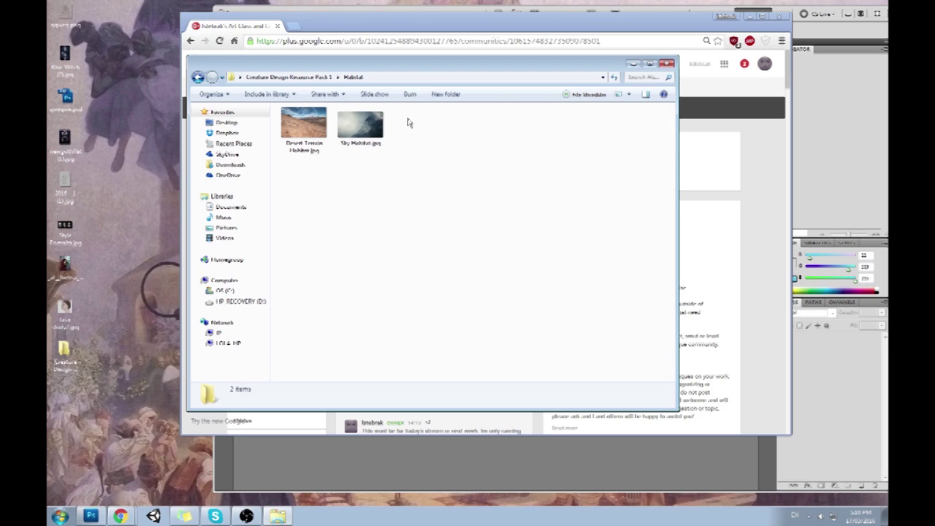
# Check the system clock and calendar, and return to the browser to view the community's pinned poll.
pyautogui.click(861, 516)
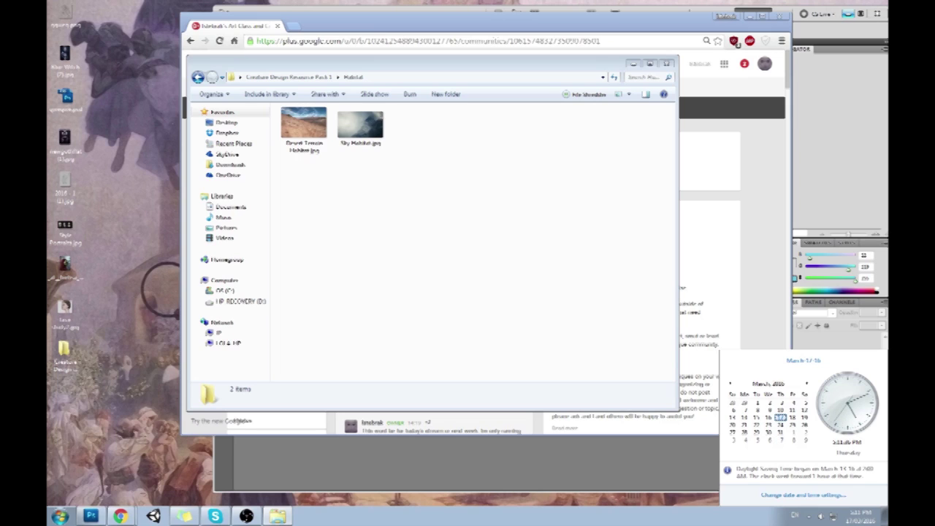
pyautogui.click(849, 13)
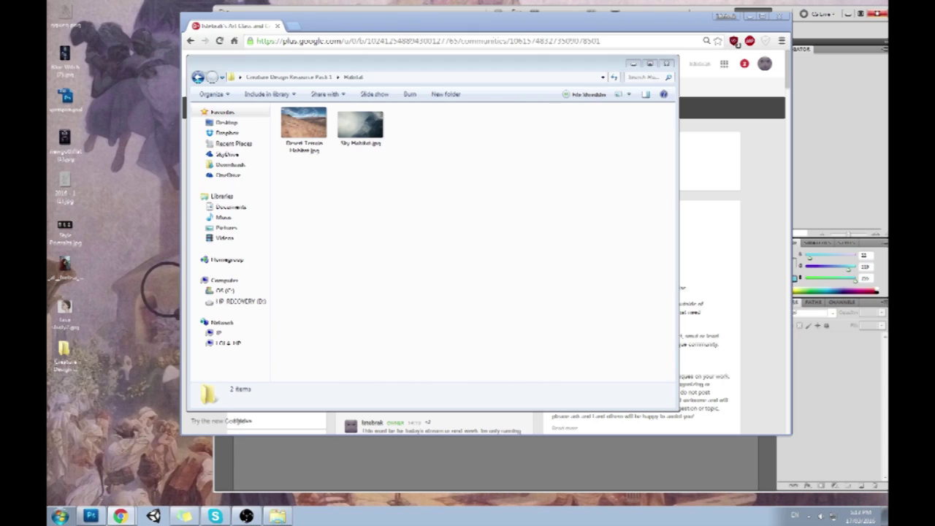
pyautogui.click(663, 19)
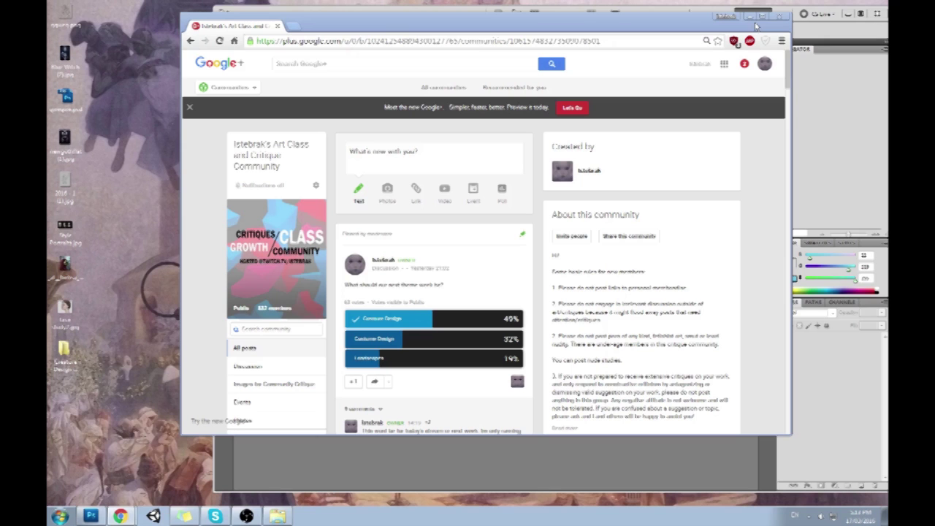
pyautogui.scroll(-3, 773, 199)
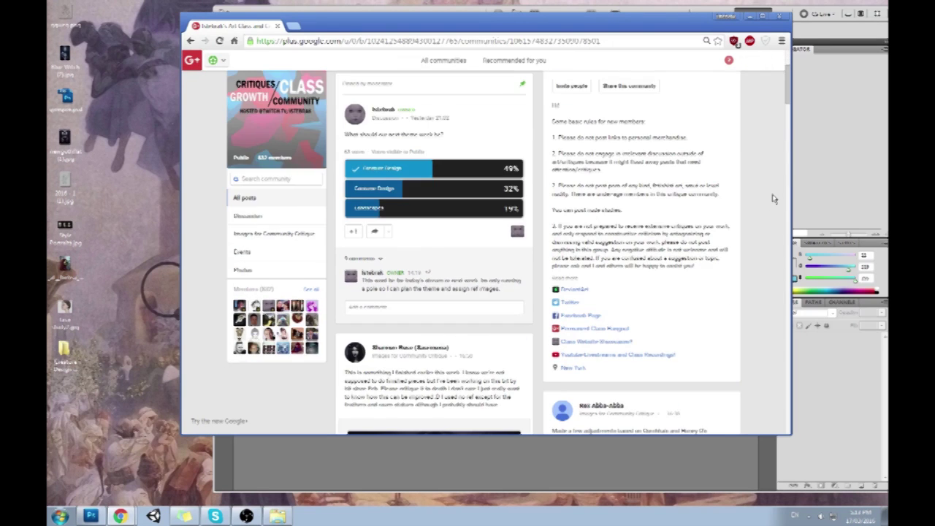
# Put the browser window away and close the Habitat folder window.
pyautogui.scroll(-3, 773, 199)
pyautogui.click(747, 15)
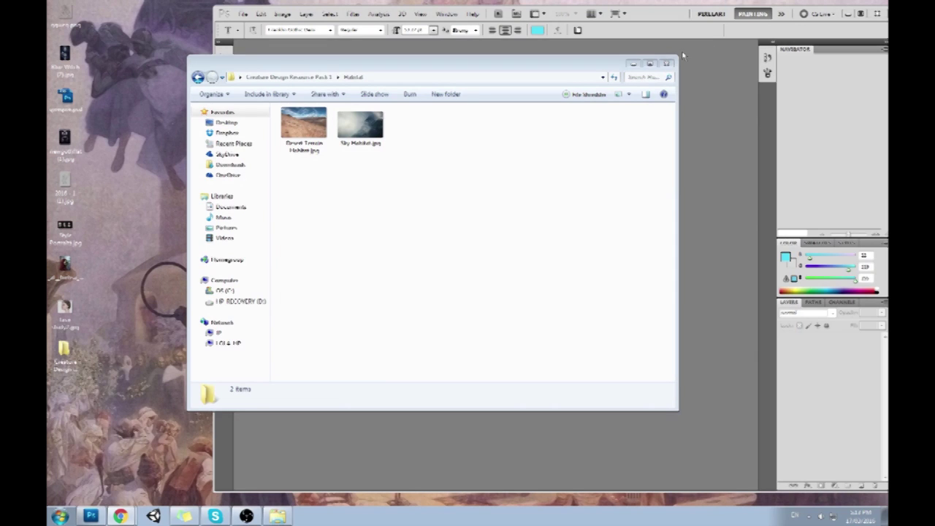
pyautogui.click(666, 64)
# Open the desktop artwork images in a maximized Photoshop window and look through them, ending on the dark winged woman painting.
pyautogui.moveTo(123, 330); pyautogui.dragTo(470, 171)
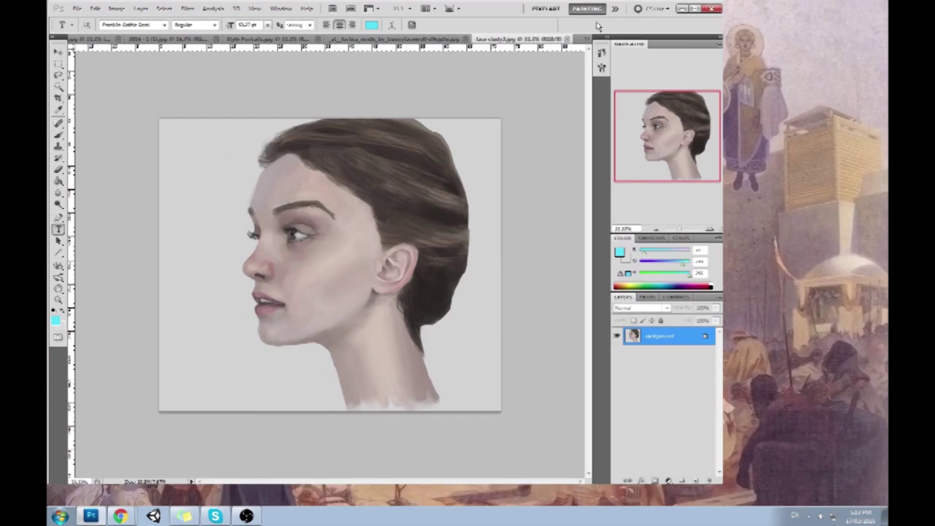
pyautogui.press('super+Up')
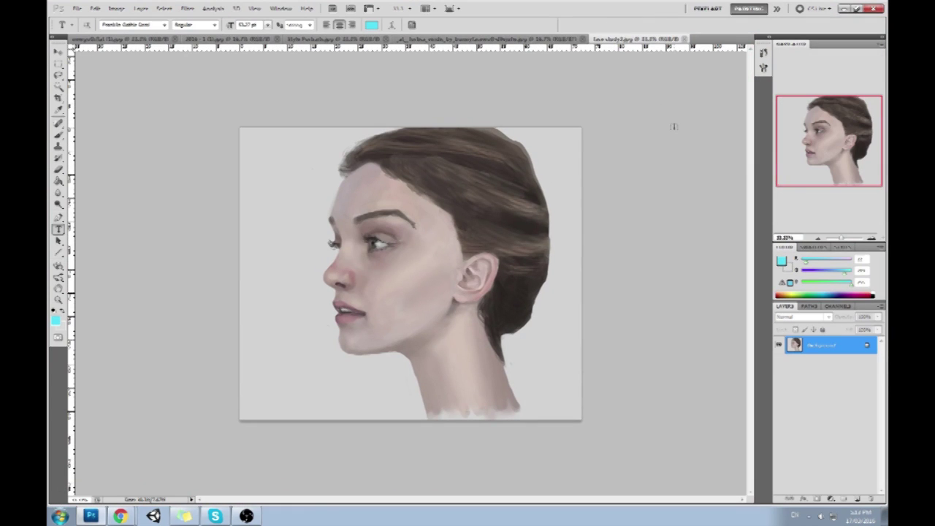
pyautogui.click(507, 40)
pyautogui.click(346, 41)
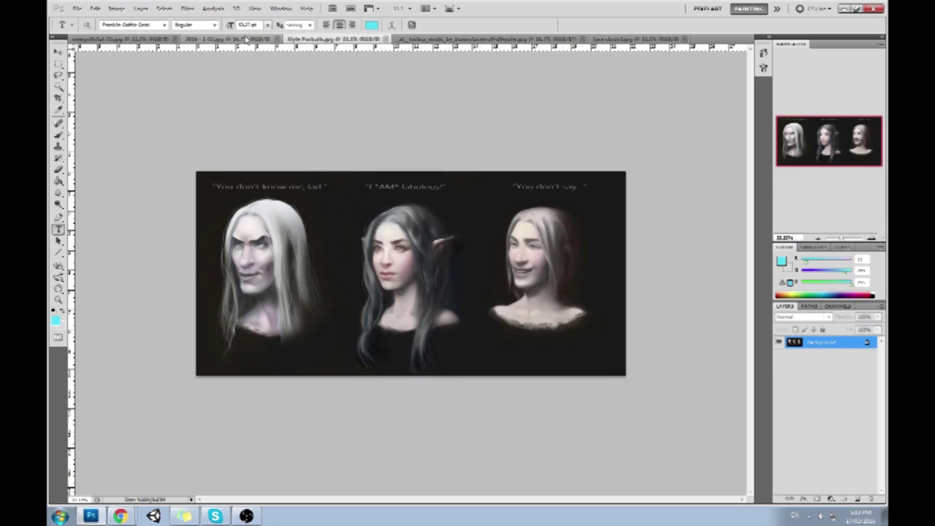
pyautogui.click(223, 39)
pyautogui.click(157, 39)
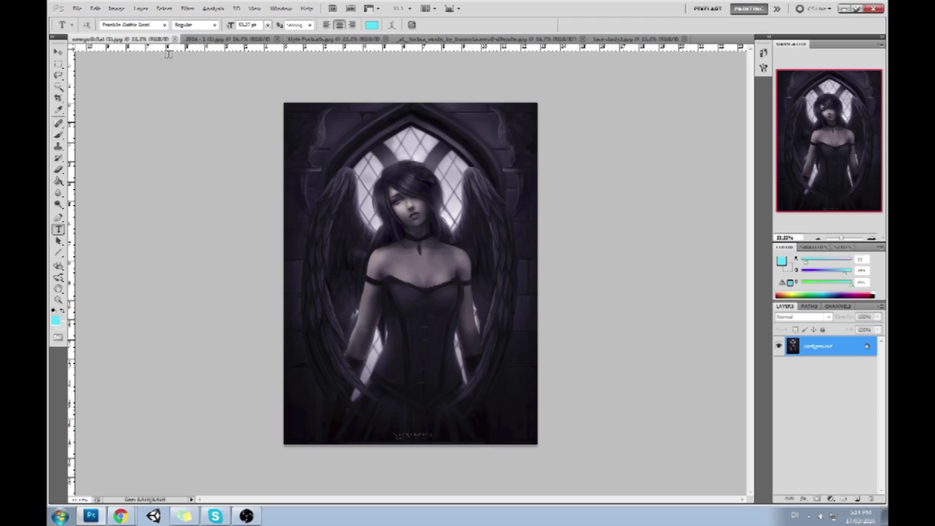
# Brush cyan marks over the lower part of the winged woman painting and undo all of them.
pyautogui.click(518, 349)
pyautogui.press('Escape')
pyautogui.press('b')
pyautogui.moveTo(505, 335)
pyautogui.mouseDown()
pyautogui.moveTo(453, 391)
pyautogui.moveTo(471, 331)
pyautogui.mouseUp()
pyautogui.moveTo(327, 439)
pyautogui.mouseDown()
pyautogui.moveTo(369, 438)
pyautogui.moveTo(388, 358)
pyautogui.moveTo(406, 442)
pyautogui.mouseUp()
pyautogui.hotkey('ctrl', 'alt', 'z')
pyautogui.hotkey('ctrl', 'alt', 'z')
pyautogui.hotkey('ctrl', 'alt', 'z')
pyautogui.hotkey('ctrl', 'alt', 'z')
pyautogui.hotkey('ctrl', 'alt', 'z')
pyautogui.hotkey('ctrl', 'alt', 'z')
pyautogui.hotkey('ctrl', 'alt', 'z')
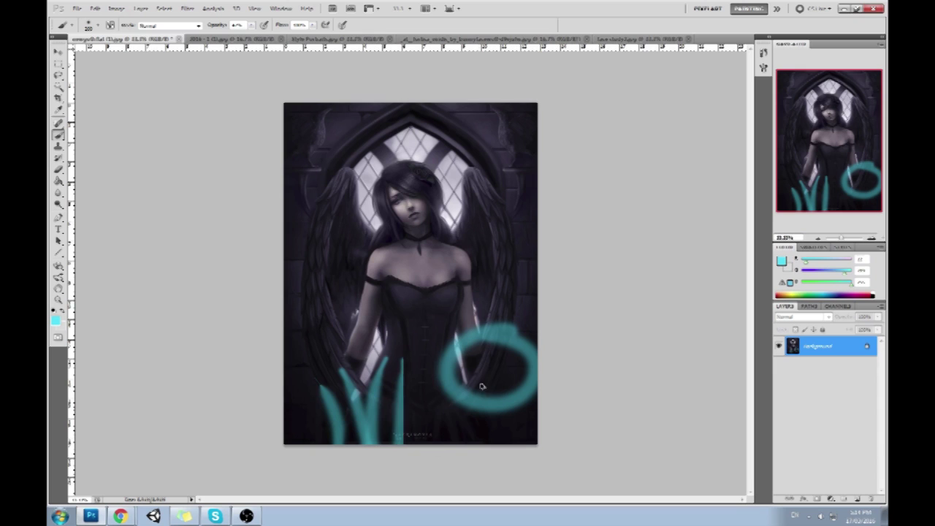
# Mark the window beside the woman's head with brush strokes in pure red, and undo these strokes.
pyautogui.click(781, 262)
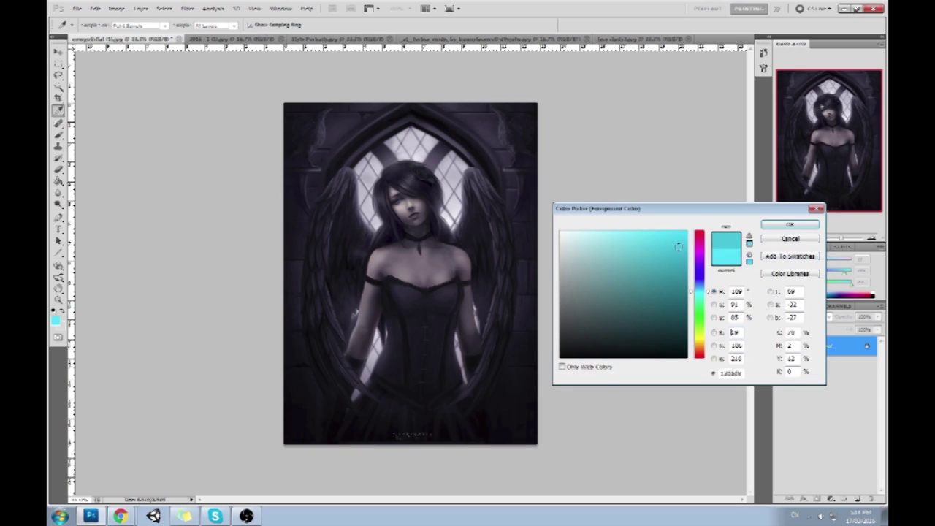
pyautogui.click(699, 231)
pyautogui.click(787, 223)
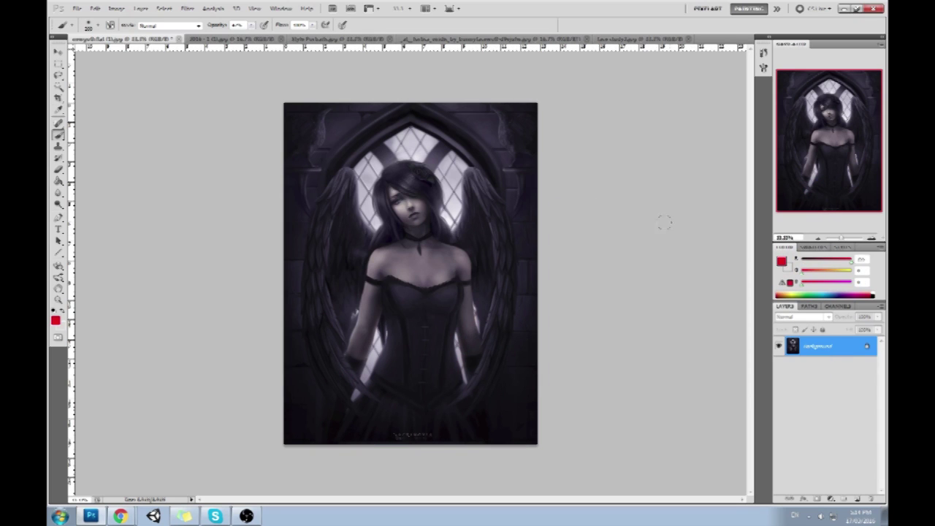
pyautogui.moveTo(473, 246); pyautogui.dragTo(428, 199)
pyautogui.moveTo(415, 168); pyautogui.dragTo(468, 213)
pyautogui.moveTo(427, 143); pyautogui.dragTo(461, 206)
pyautogui.moveTo(455, 184); pyautogui.dragTo(468, 121)
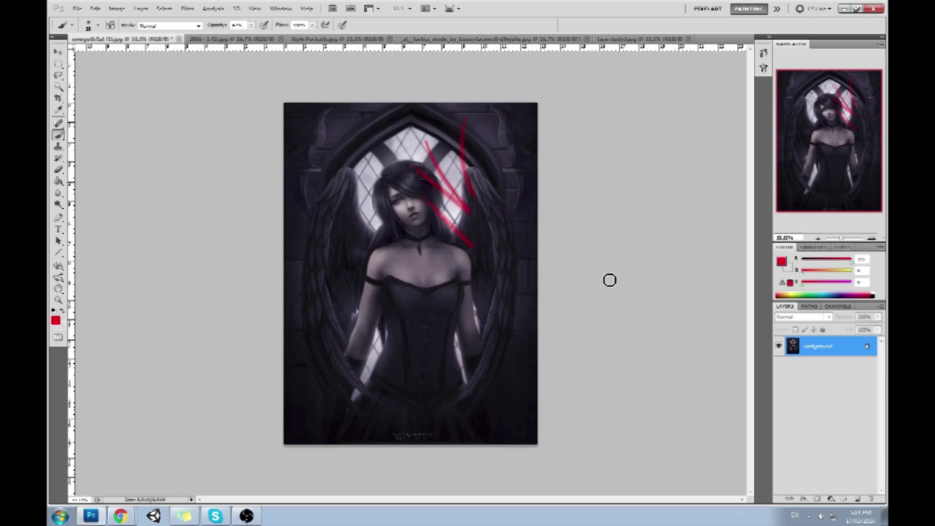
pyautogui.hotkey('ctrl', 'alt', 'z')
pyautogui.hotkey('ctrl', 'alt', 'z')
pyautogui.hotkey('ctrl', 'alt', 'z')
pyautogui.hotkey('ctrl', 'alt', 'z')
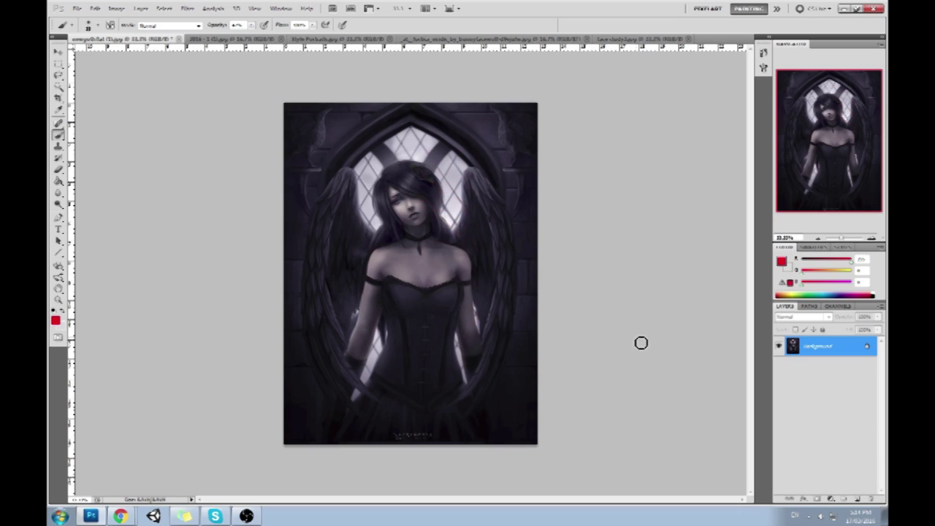
# Try red strokes along the painting's right side with a progressively smaller brush, undoing each attempt.
pyautogui.moveTo(489, 424)
pyautogui.mouseDown()
pyautogui.moveTo(487, 443)
pyautogui.moveTo(497, 380)
pyautogui.mouseUp()
pyautogui.hotkey('ctrl', 'alt', 'z')
pyautogui.hotkey('ctrl', 'alt', 'z')
pyautogui.moveTo(494, 330)
pyautogui.mouseDown()
pyautogui.moveTo(460, 404)
pyautogui.moveTo(492, 328)
pyautogui.mouseUp()
pyautogui.press('alt')
pyautogui.press('alt')
pyautogui.press('[')
pyautogui.press('[')
pyautogui.press('[')
pyautogui.press('[')
pyautogui.press('[')
pyautogui.moveTo(494, 233); pyautogui.dragTo(530, 207)
pyautogui.hotkey('ctrl', 'z')
# Raise the brush opacity to 100% and test it with red scribbles across the figure, undoing each one.
pyautogui.moveTo(251, 26); pyautogui.dragTo(292, 37)
pyautogui.moveTo(481, 139)
pyautogui.mouseDown()
pyautogui.moveTo(329, 294)
pyautogui.moveTo(524, 305)
pyautogui.moveTo(494, 392)
pyautogui.mouseUp()
pyautogui.hotkey('ctrl', 'z')
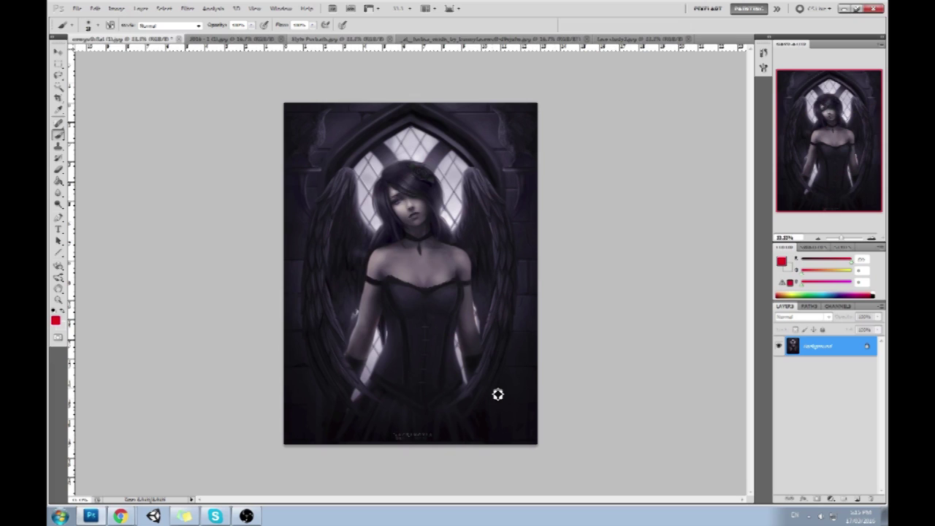
pyautogui.moveTo(442, 121)
pyautogui.mouseDown()
pyautogui.moveTo(398, 183)
pyautogui.moveTo(486, 264)
pyautogui.mouseUp()
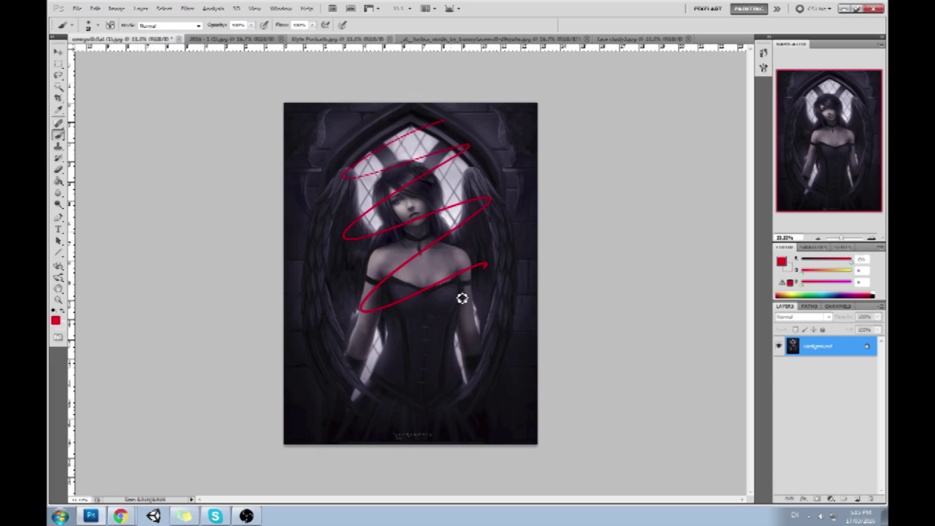
pyautogui.hotkey('ctrl', 'z')
# Sample the skin colour near the woman's shoulder and shift it to a muted blue-violet, RGB 71, 71, 124.
pyautogui.keyDown('alt'); pyautogui.click(453, 253); pyautogui.keyUp('alt')
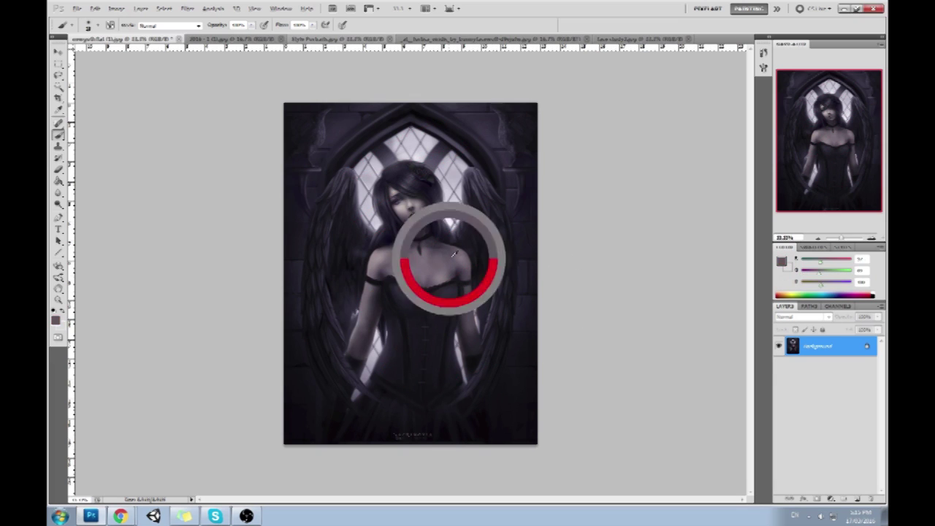
pyautogui.click(782, 260)
pyautogui.click(576, 309)
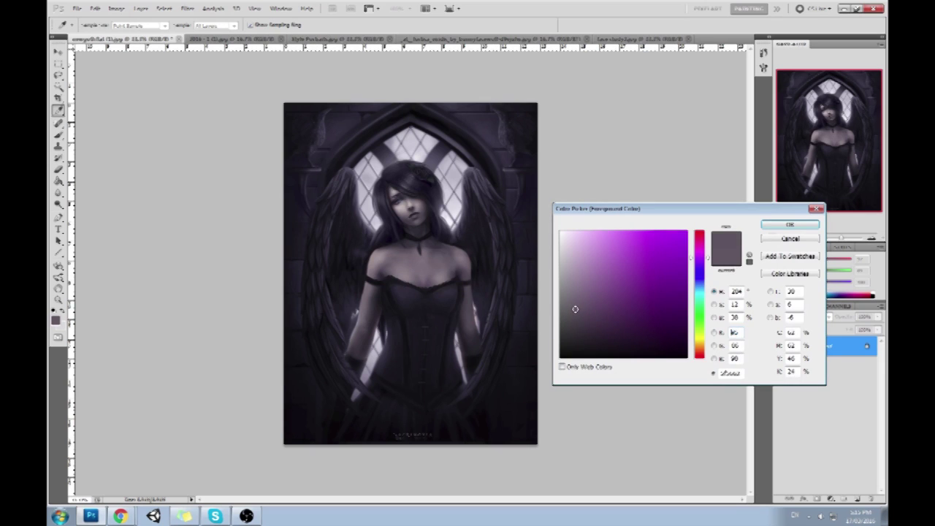
pyautogui.moveTo(708, 261); pyautogui.dragTo(708, 275)
pyautogui.moveTo(596, 311); pyautogui.dragTo(613, 296)
pyautogui.click(791, 224)
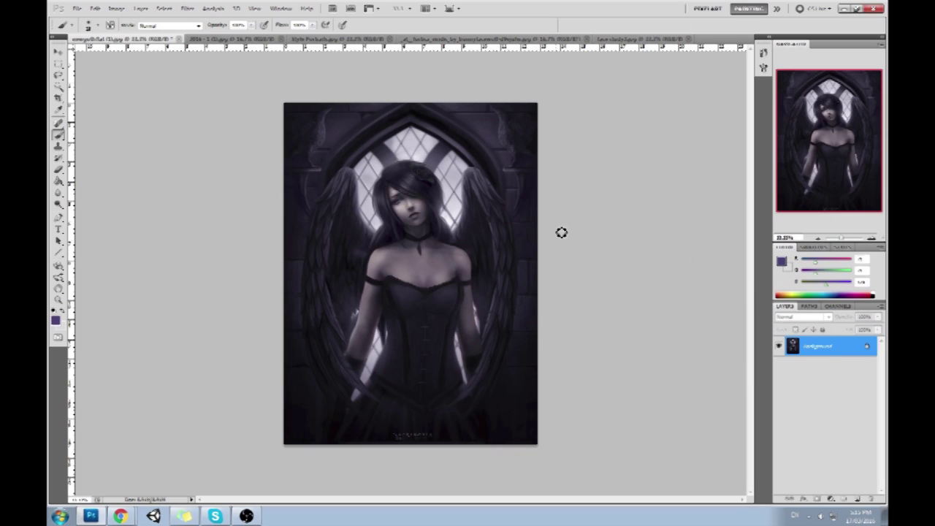
# Enlarge the brush and dab a spot of the blue-violet above the shoulder on the painting's right side.
pyautogui.press(']')
pyautogui.press(']')
pyautogui.press(']')
pyautogui.click(472, 235)
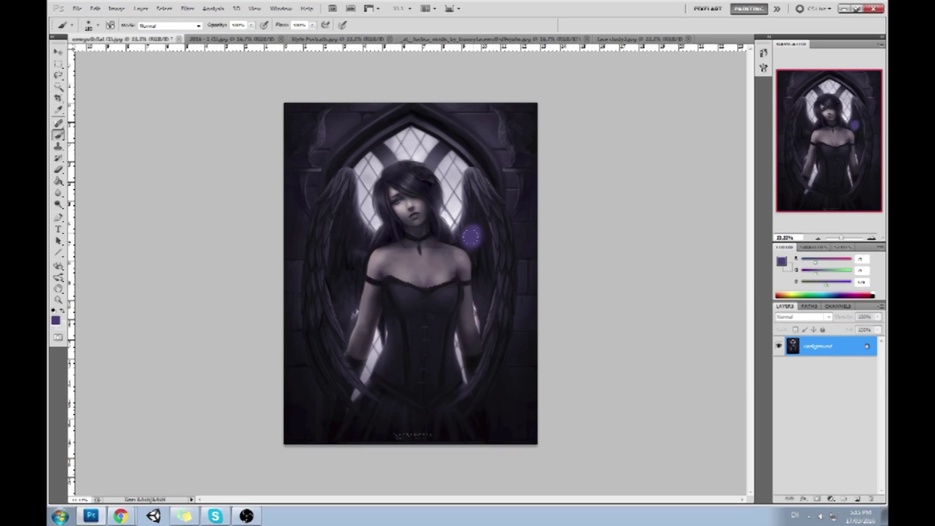
# Resample the shoulder skin, shift it to a muted red of RGB 109, 64, 64, and dab it beside the opposite shoulder.
pyautogui.click(781, 261)
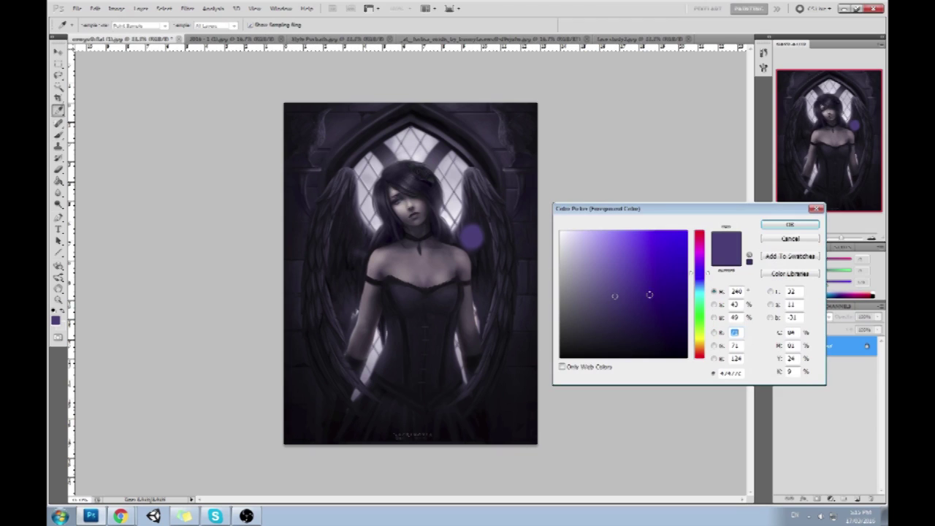
pyautogui.click(454, 251)
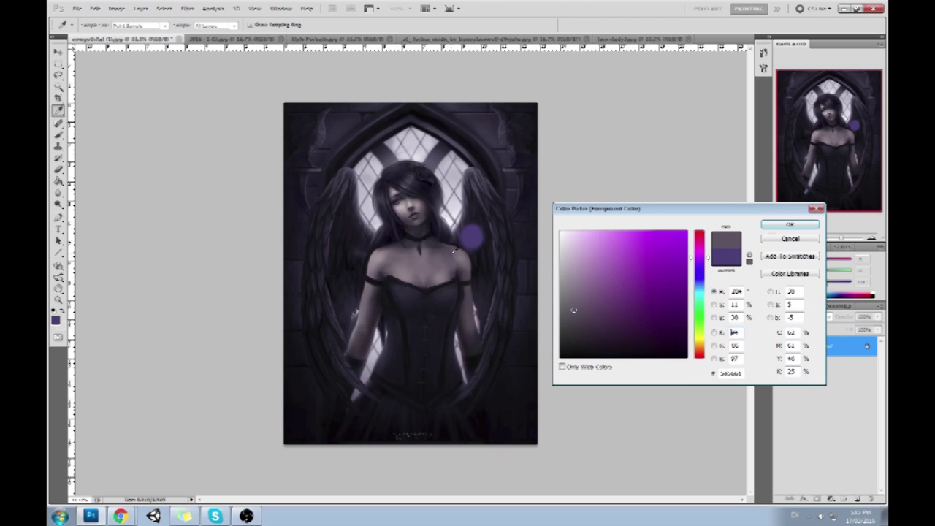
pyautogui.moveTo(707, 356); pyautogui.dragTo(708, 362)
pyautogui.click(576, 310)
pyautogui.moveTo(576, 311); pyautogui.dragTo(613, 303)
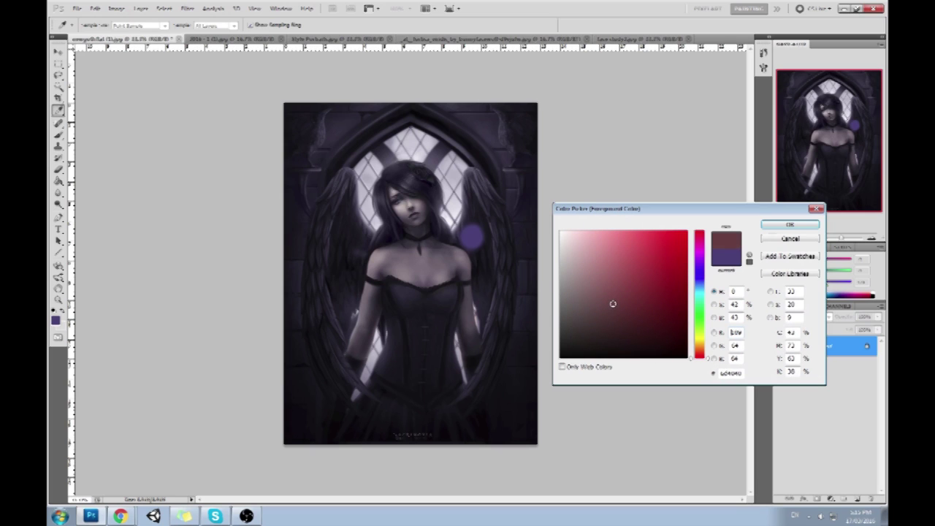
pyautogui.click(784, 227)
pyautogui.press('b')
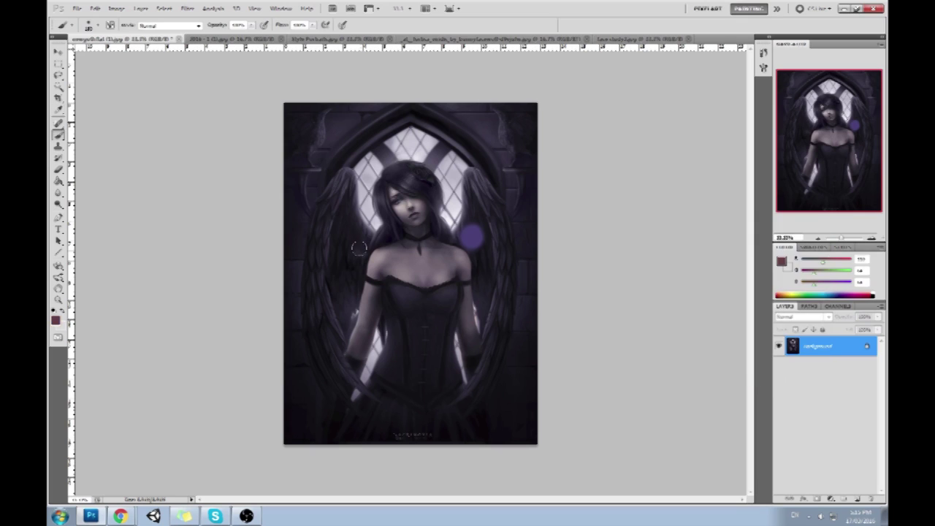
pyautogui.click(353, 249)
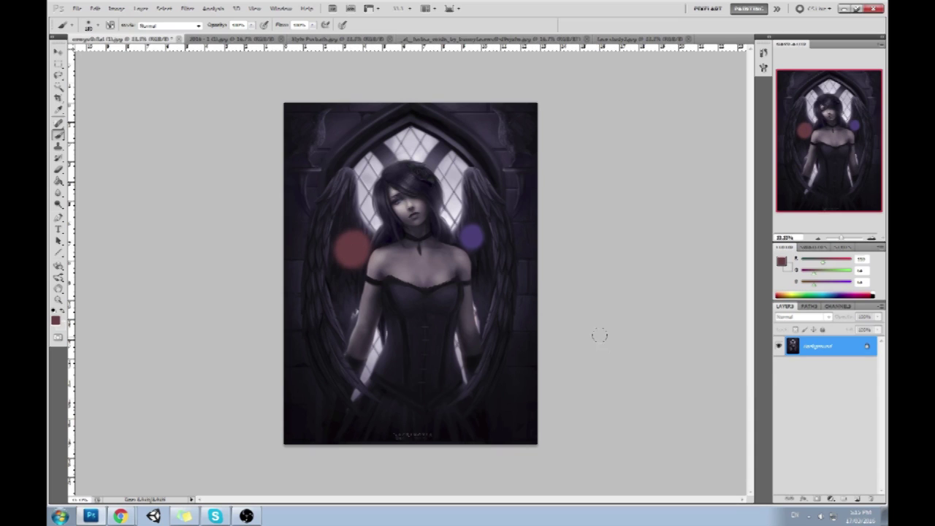
# Set the foreground colour to a fully bright, saturated red and paint a spot above the muted red one.
pyautogui.click(842, 260)
pyautogui.click(781, 262)
pyautogui.click(676, 231)
pyautogui.click(791, 225)
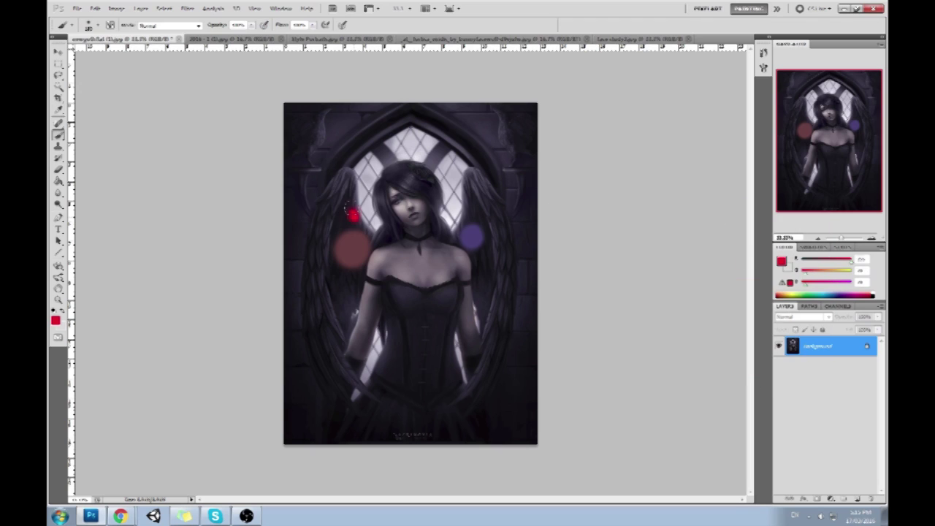
pyautogui.click(344, 210)
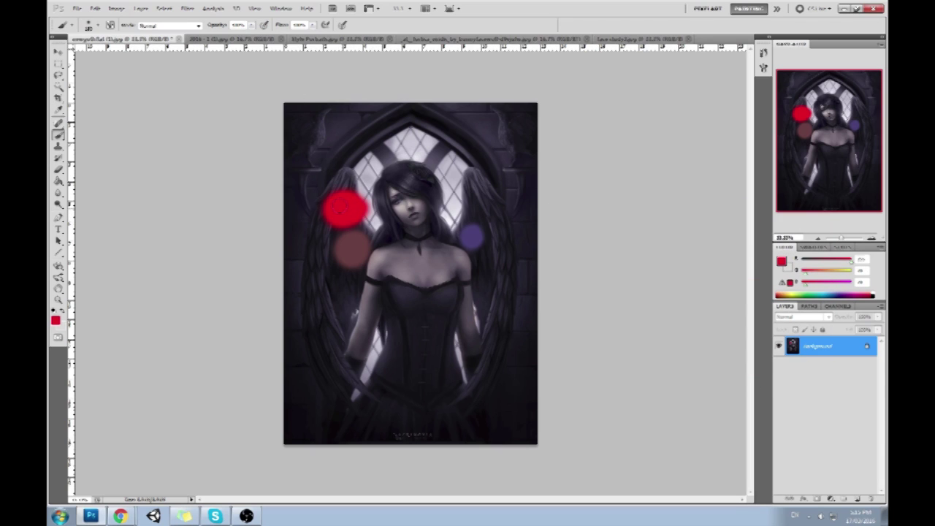
# Paint bright red strokes over the figure and around the red spots, and undo them together with the bright red spot.
pyautogui.moveTo(448, 159)
pyautogui.mouseDown()
pyautogui.moveTo(385, 230)
pyautogui.moveTo(514, 408)
pyautogui.mouseUp()
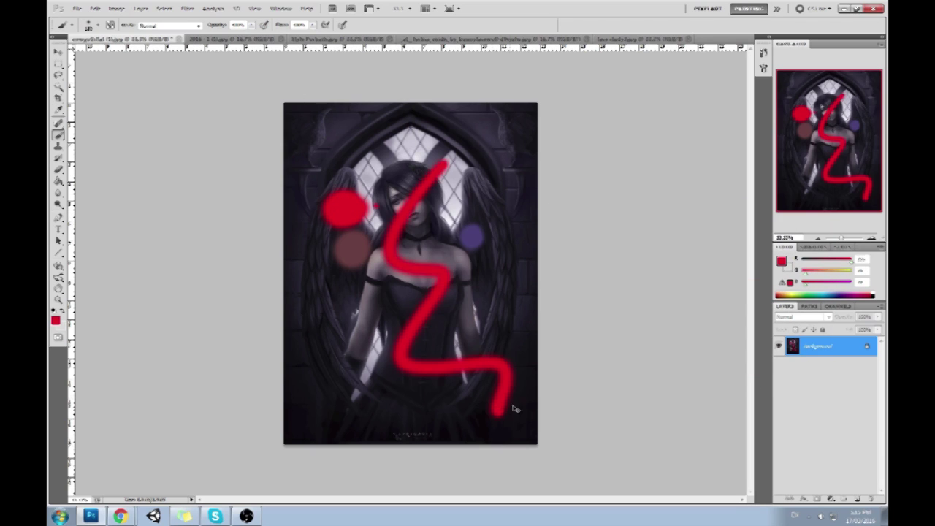
pyautogui.hotkey('ctrl', 'z')
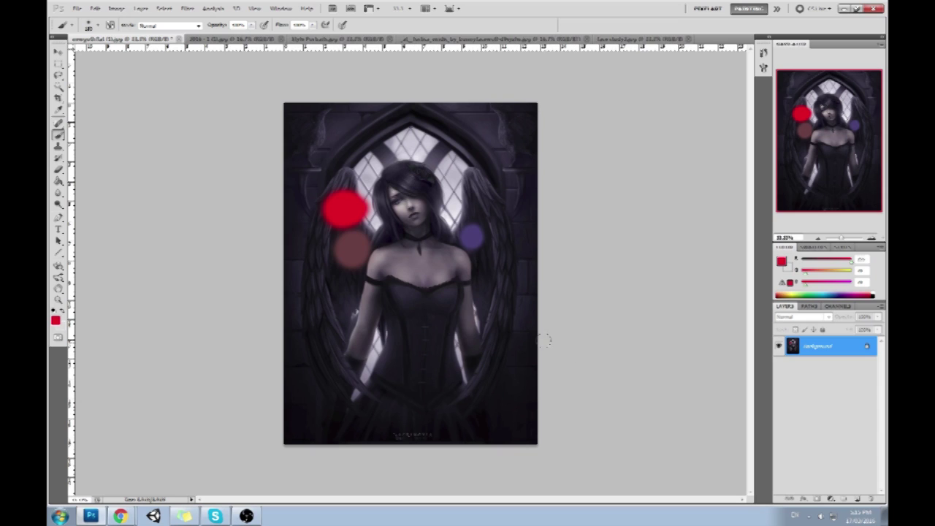
pyautogui.moveTo(321, 177); pyautogui.dragTo(376, 220)
pyautogui.moveTo(354, 166); pyautogui.dragTo(342, 192)
pyautogui.moveTo(329, 242)
pyautogui.mouseDown()
pyautogui.moveTo(371, 224)
pyautogui.moveTo(397, 296)
pyautogui.mouseUp()
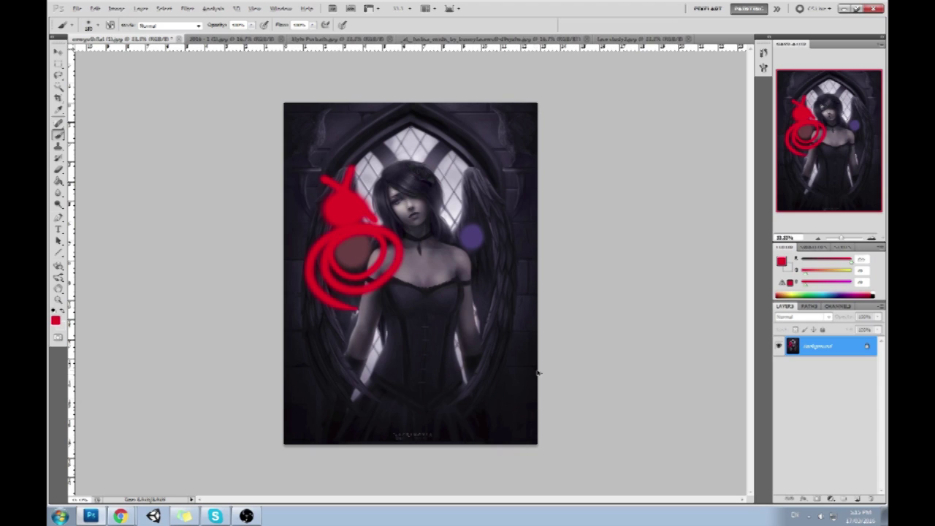
pyautogui.hotkey('ctrl', 'alt', 'z')
pyautogui.hotkey('ctrl', 'alt', 'z')
pyautogui.hotkey('ctrl', 'alt', 'z')
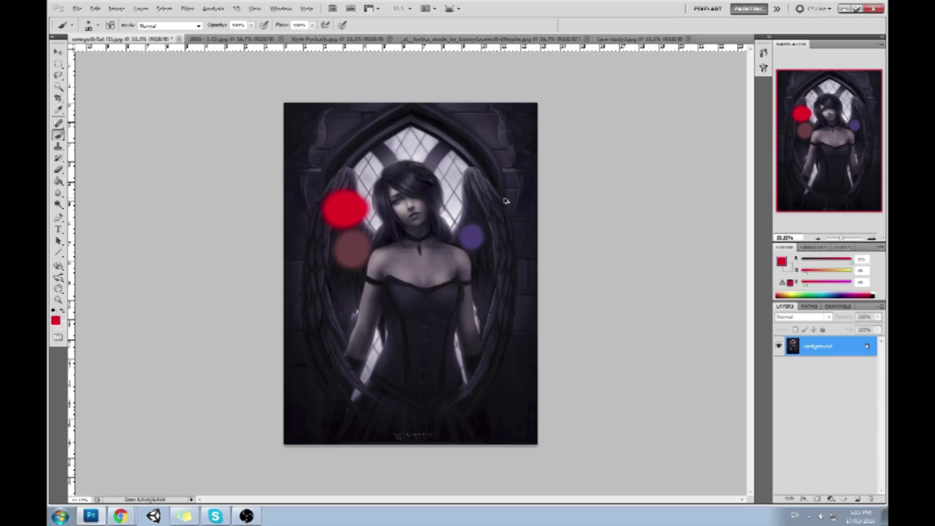
pyautogui.hotkey('ctrl', 'alt', 'z')
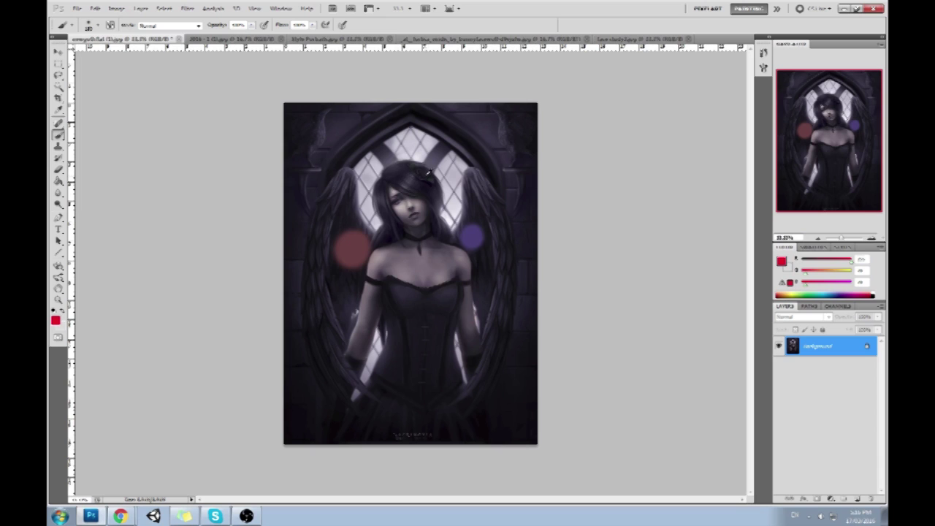
# Add a new layer in Color blend mode and paint the top and side of the woman's hair bright red.
pyautogui.click(858, 499)
pyautogui.click(802, 317)
pyautogui.click(800, 309)
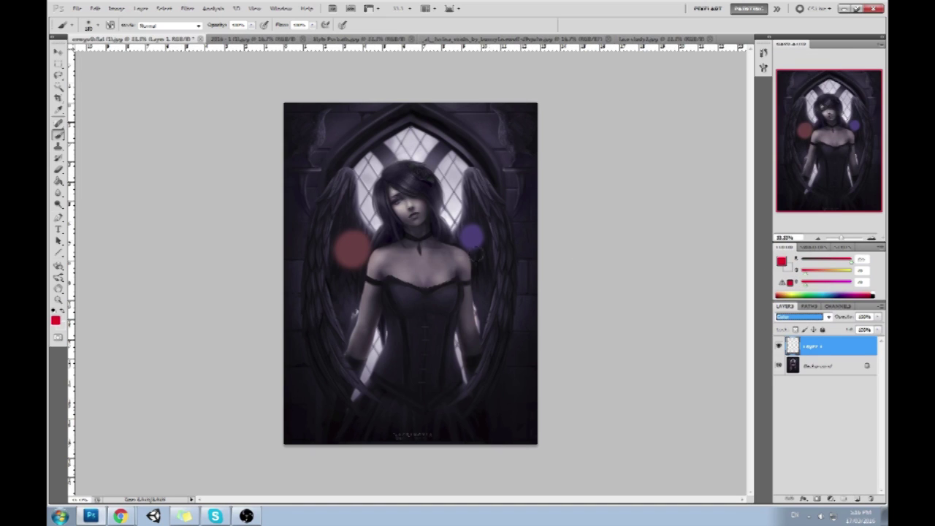
pyautogui.moveTo(437, 174)
pyautogui.mouseDown()
pyautogui.moveTo(384, 181)
pyautogui.moveTo(398, 167)
pyautogui.moveTo(432, 190)
pyautogui.moveTo(438, 215)
pyautogui.mouseUp()
# Reduce the red hair layer's fill to 28%.
pyautogui.click(879, 329)
pyautogui.moveTo(876, 340); pyautogui.dragTo(849, 342)
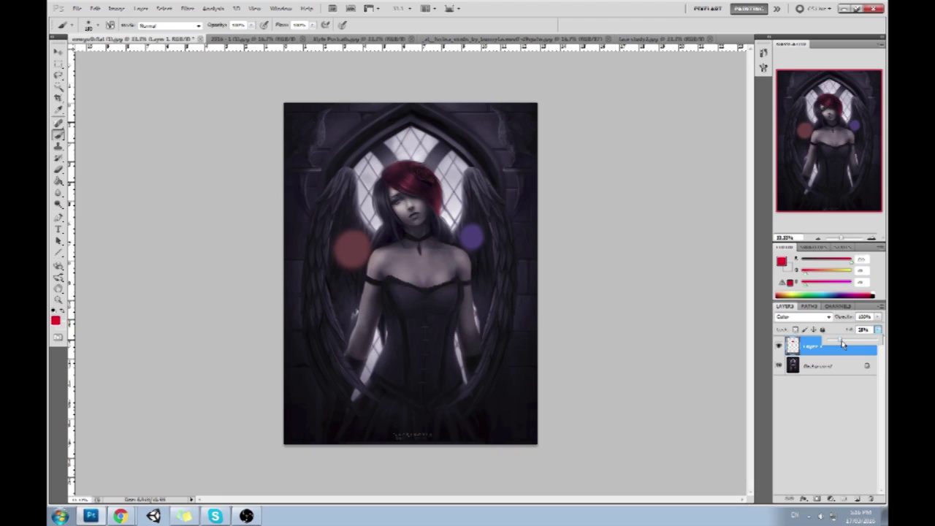
pyautogui.moveTo(848, 342); pyautogui.dragTo(841, 345)
# Try lowering the red hair layer's saturation with a Hue/Saturation adjustment.
pyautogui.hotkey('ctrl', 'u')
pyautogui.moveTo(647, 300); pyautogui.dragTo(620, 304)
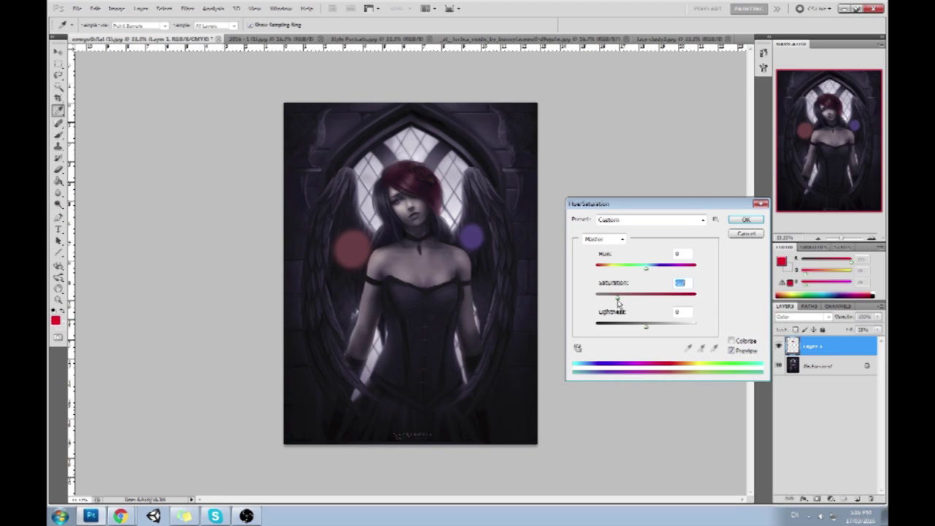
pyautogui.moveTo(617, 302); pyautogui.dragTo(616, 302)
pyautogui.click(746, 219)
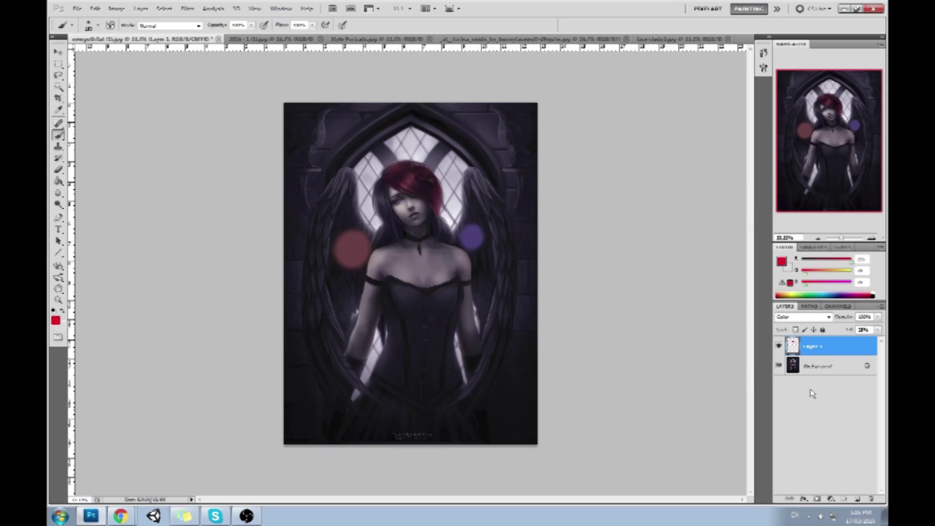
# Revert the winged woman painting to its originally opened state through the history and hide the history list.
pyautogui.click(764, 51)
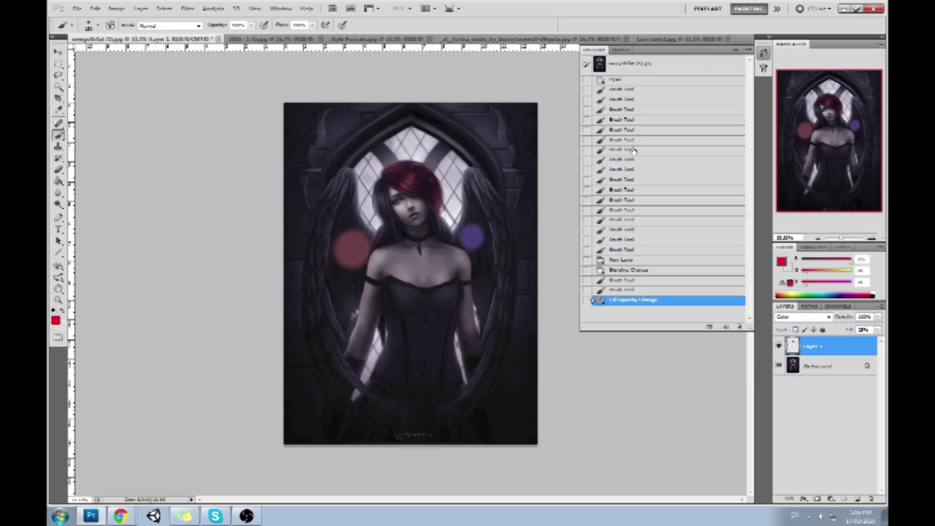
pyautogui.click(619, 79)
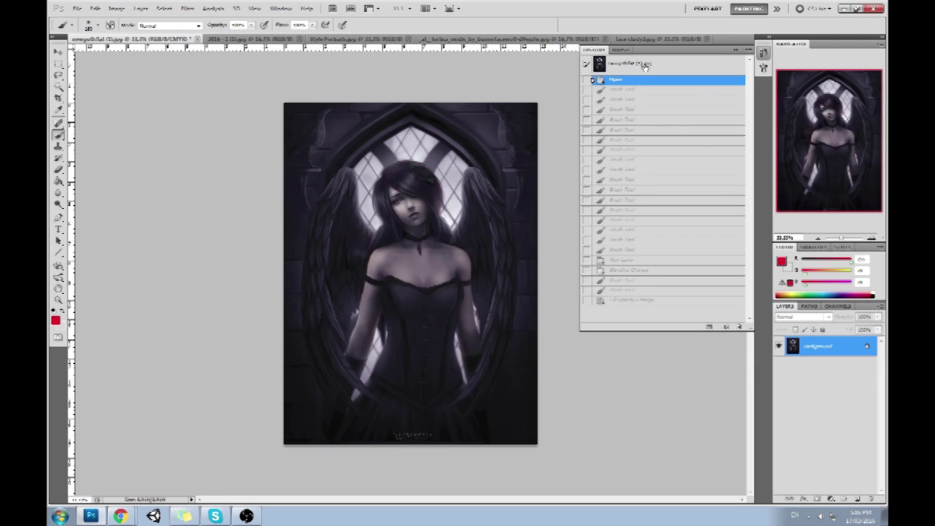
pyautogui.click(645, 65)
pyautogui.click(723, 52)
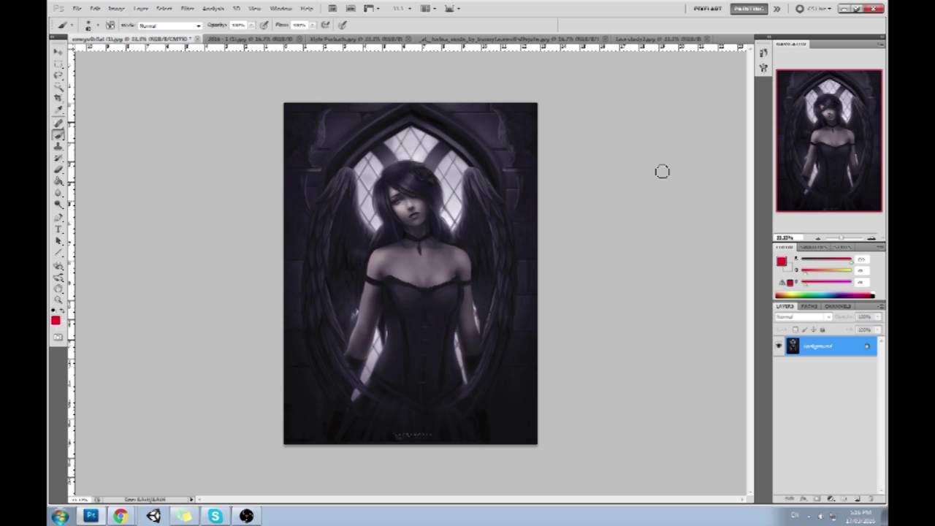
# Open the Liquify filter for the winged woman painting with the view framed on her face.
pyautogui.hotkey('alt', 'Tab')
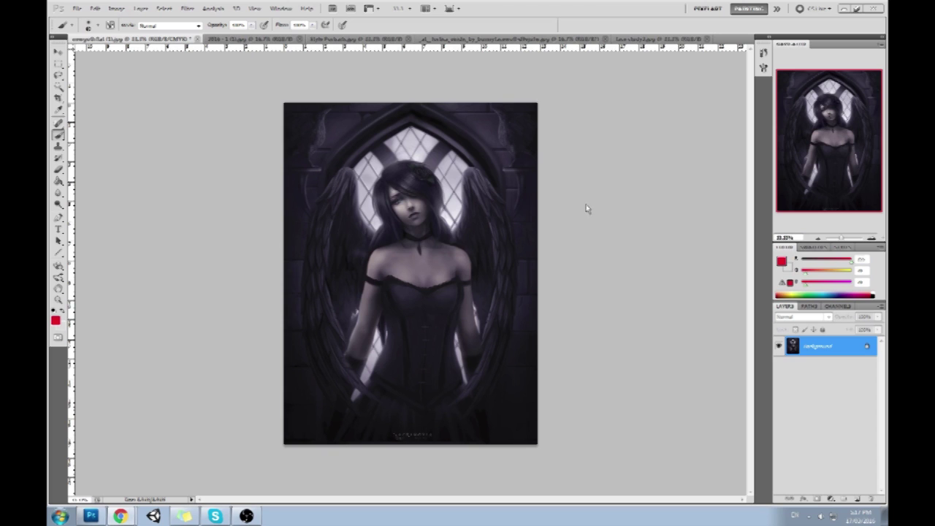
pyautogui.hotkey('ctrl', '+')
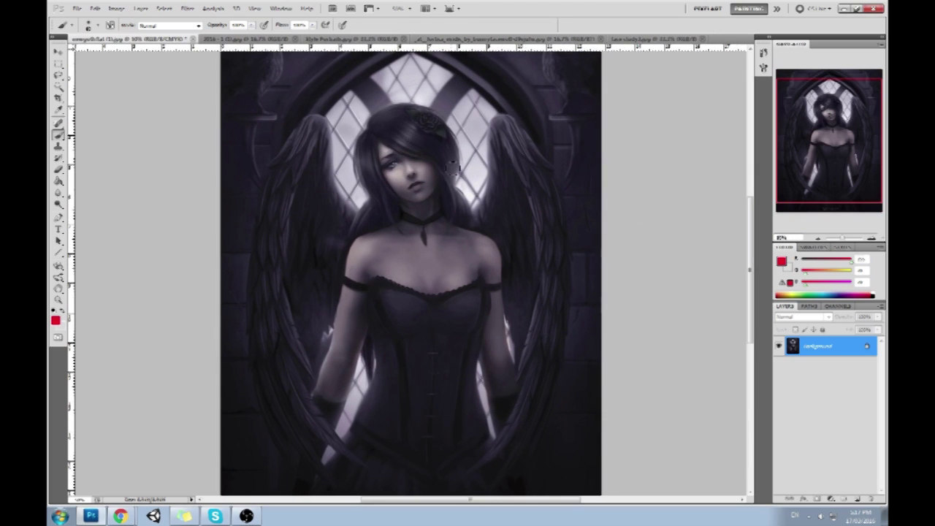
pyautogui.moveTo(419, 170)
pyautogui.mouseDown()
pyautogui.moveTo(406, 177)
pyautogui.moveTo(398, 168)
pyautogui.moveTo(418, 172)
pyautogui.mouseUp()
pyautogui.hotkey('ctrl', 'z')
pyautogui.press('z')
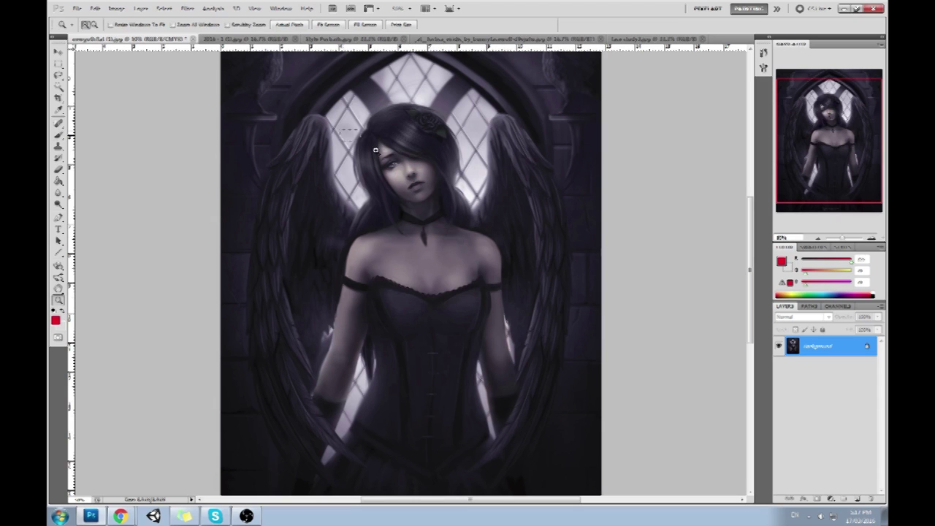
pyautogui.moveTo(350, 135); pyautogui.dragTo(475, 223)
pyautogui.press('b')
pyautogui.click(189, 9)
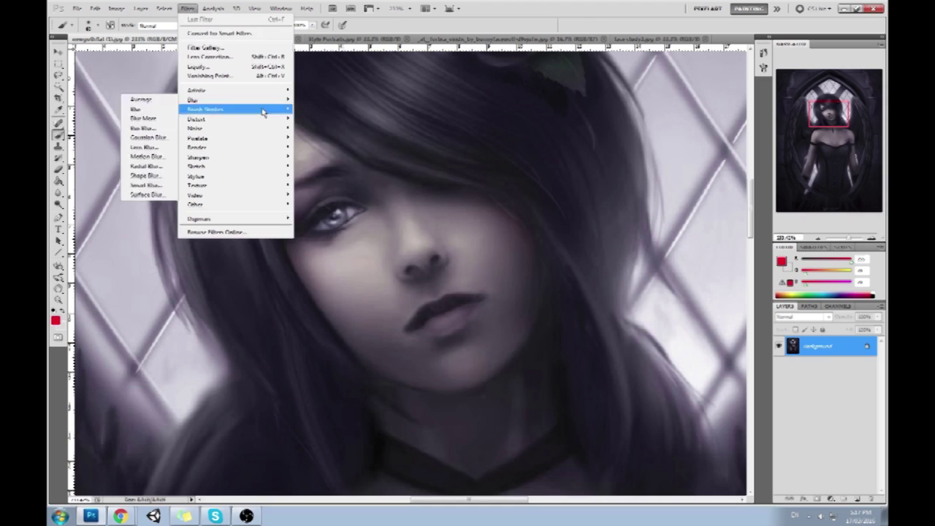
pyautogui.click(221, 71)
# Enlarge the Forward Warp brush in Liquify and nudge the woman's nose slightly upward.
pyautogui.press('z')
pyautogui.moveTo(346, 124); pyautogui.dragTo(483, 197)
pyautogui.click(60, 27)
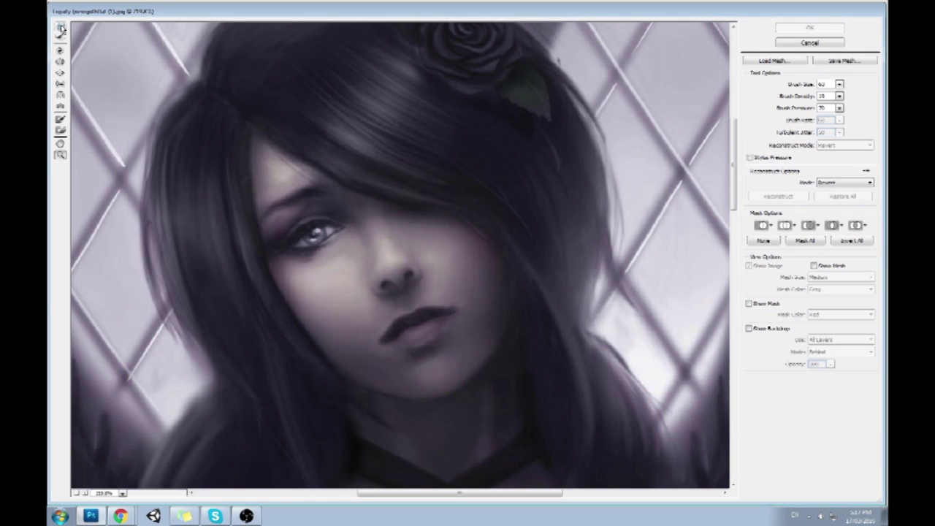
pyautogui.click(840, 84)
pyautogui.moveTo(797, 104); pyautogui.dragTo(790, 99)
pyautogui.moveTo(389, 265)
pyautogui.mouseDown()
pyautogui.moveTo(409, 279)
pyautogui.moveTo(377, 296)
pyautogui.moveTo(423, 277)
pyautogui.moveTo(424, 263)
pyautogui.moveTo(384, 259)
pyautogui.mouseUp()
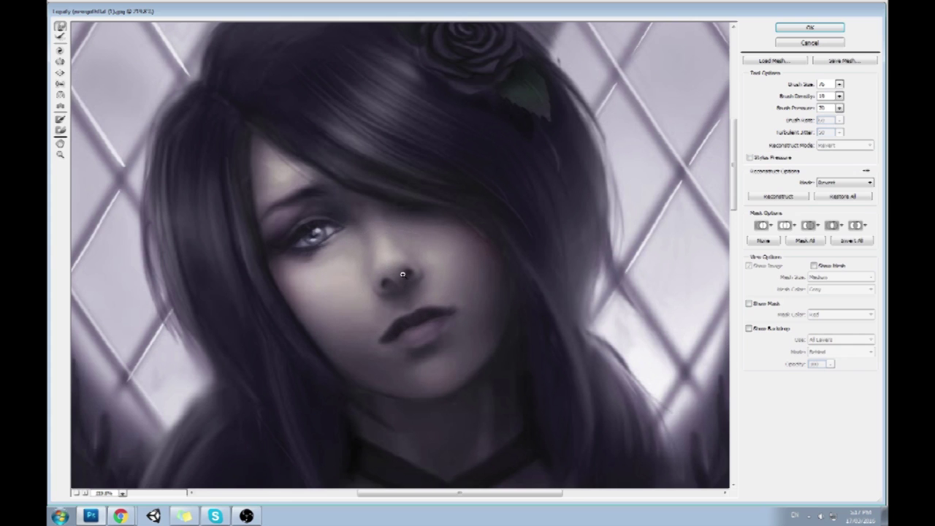
# Refine the woman's facial proportions with the Forward Warp brush and apply the Liquify changes.
pyautogui.hotkey('ctrl', '-')
pyautogui.hotkey('ctrl', '-')
pyautogui.hotkey('ctrl', '-')
pyautogui.hotkey('ctrl', '+')
pyautogui.hotkey('ctrl', '+')
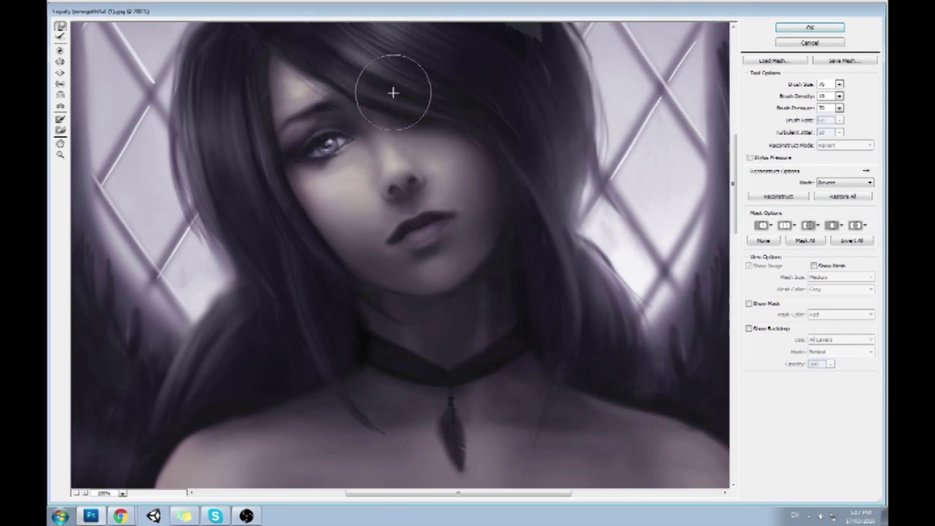
pyautogui.moveTo(494, 214); pyautogui.dragTo(485, 257)
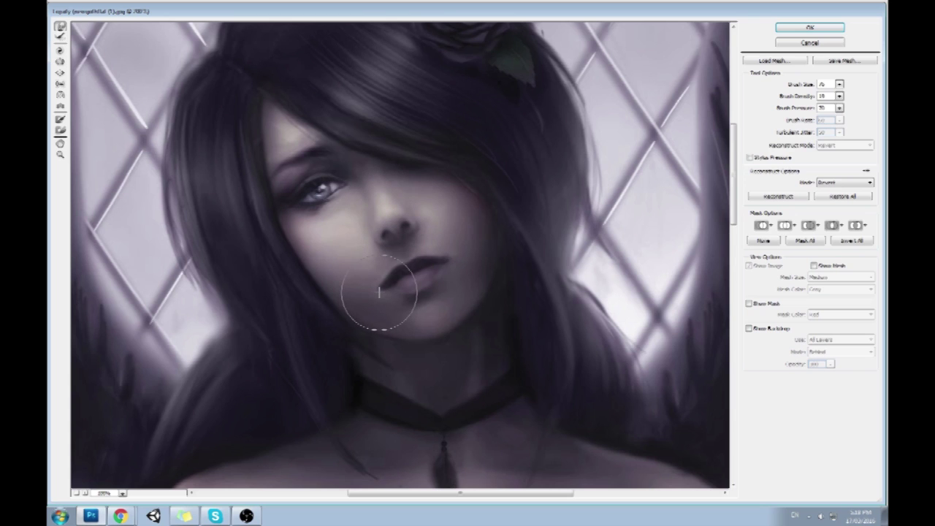
pyautogui.click(809, 27)
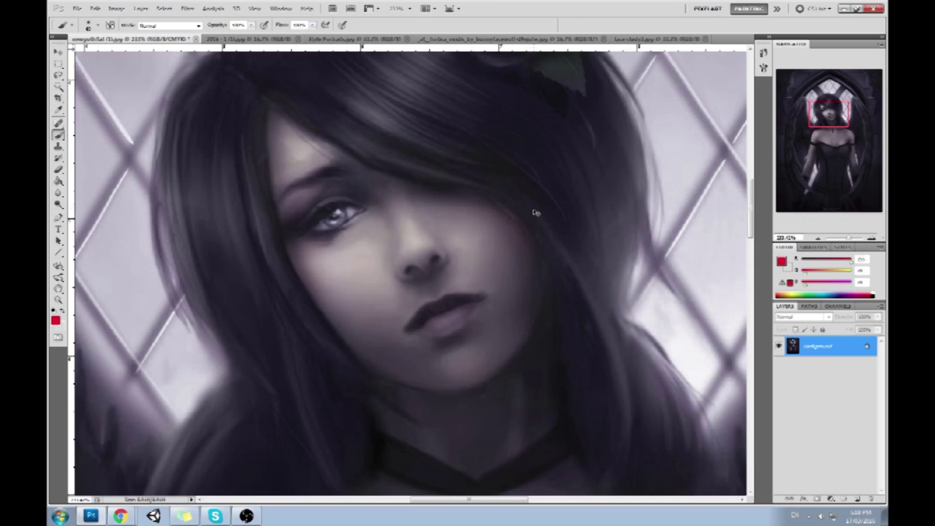
# Toggle the Liquify result off and on to compare the woman's face before and after.
pyautogui.hotkey('ctrl', 'z')
pyautogui.hotkey('ctrl', 'z')
pyautogui.hotkey('ctrl', 'z')
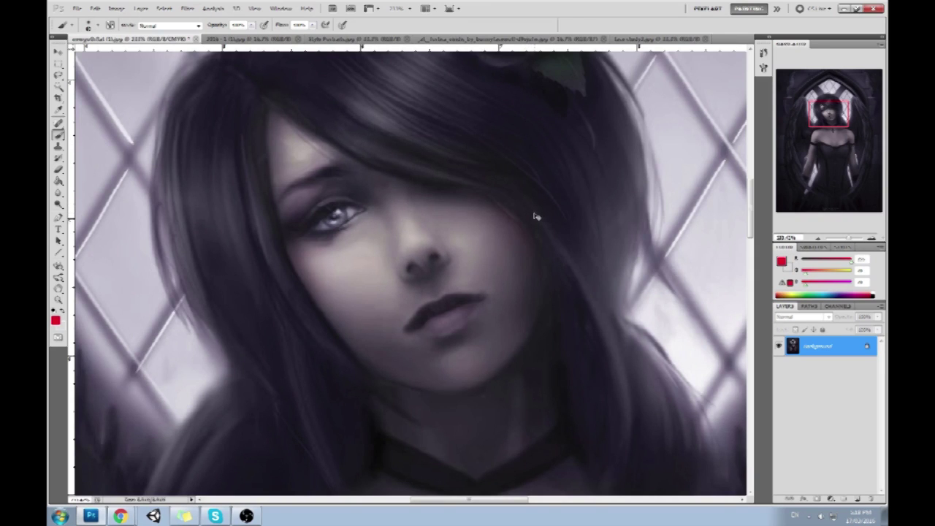
pyautogui.hotkey('ctrl', 'z')
pyautogui.hotkey('ctrl', 'z')
pyautogui.hotkey('ctrl', 'z')
pyautogui.hotkey('ctrl', 'z')
pyautogui.hotkey('ctrl', 'z')
pyautogui.hotkey('ctrl', 'z')
pyautogui.hotkey('ctrl', '0')
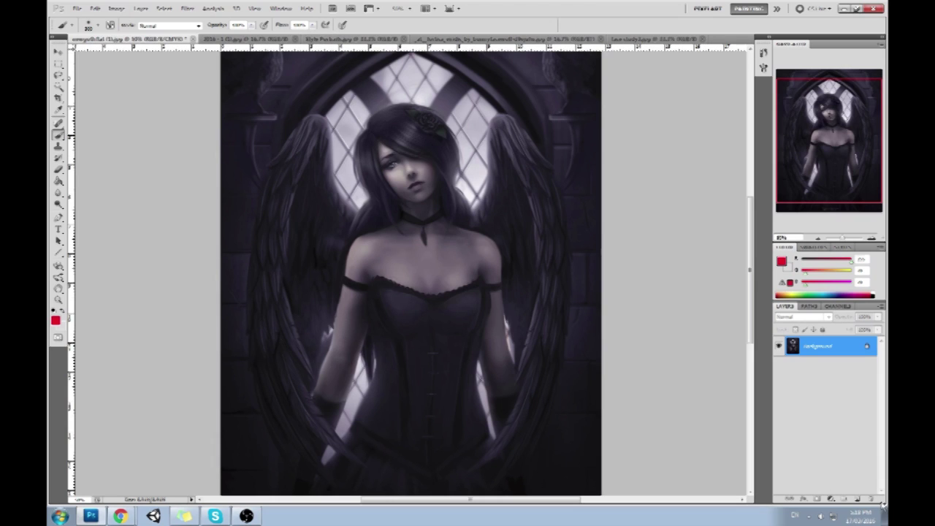
# Add a new layer above the Background and set its blend mode to Darken.
pyautogui.click(857, 499)
pyautogui.click(803, 316)
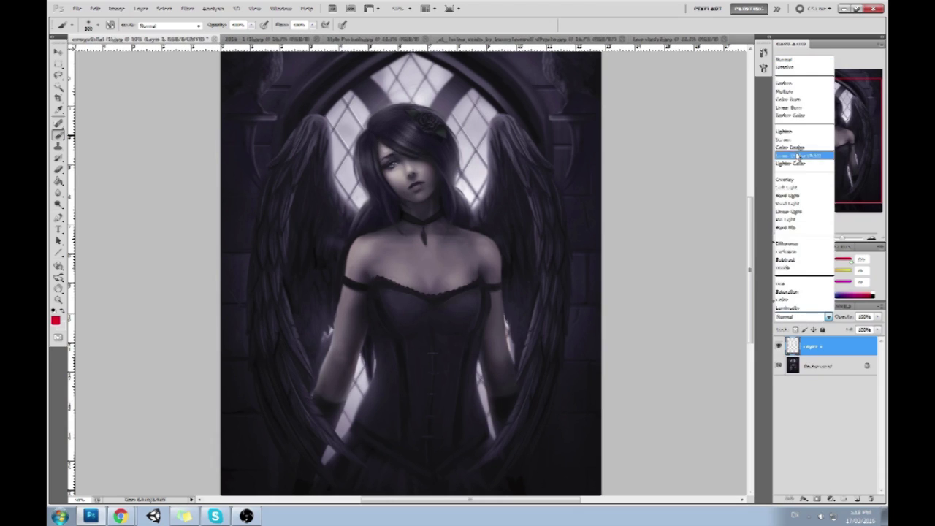
pyautogui.click(793, 82)
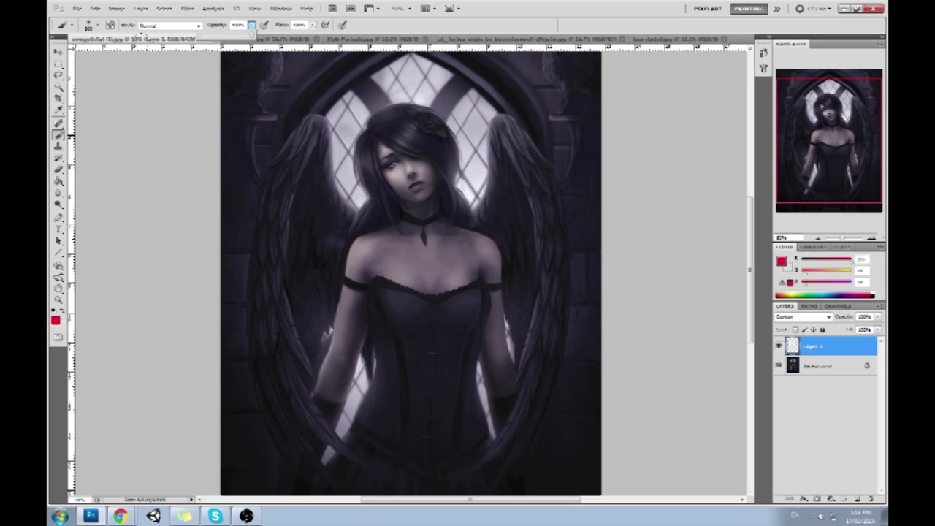
pyautogui.click(171, 27)
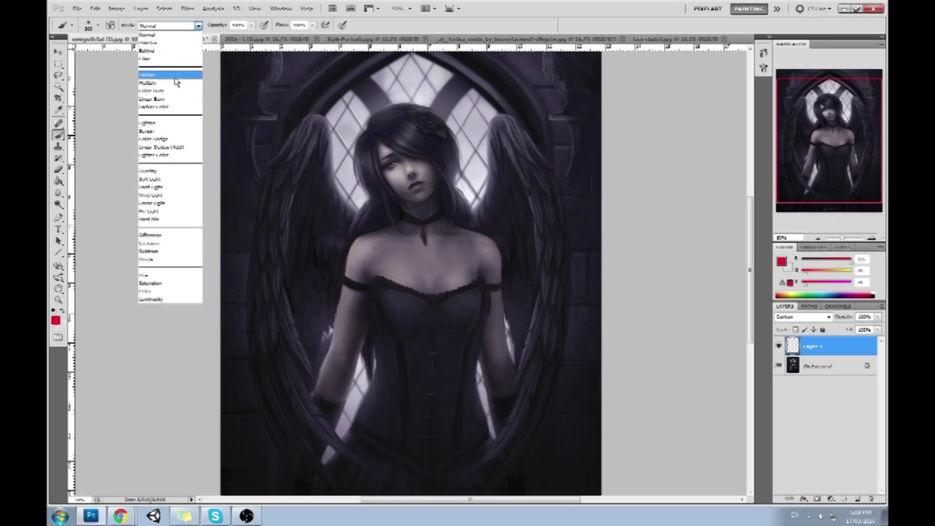
pyautogui.click(150, 75)
pyautogui.click(171, 26)
pyautogui.click(150, 32)
# Sample a dark tone from the woman's hair as the brush colour and lower the brush opacity.
pyautogui.keyDown('alt'); pyautogui.click(443, 189); pyautogui.keyUp('alt')
pyautogui.click(252, 26)
pyautogui.moveTo(249, 36); pyautogui.dragTo(226, 35)
pyautogui.click(368, 172)
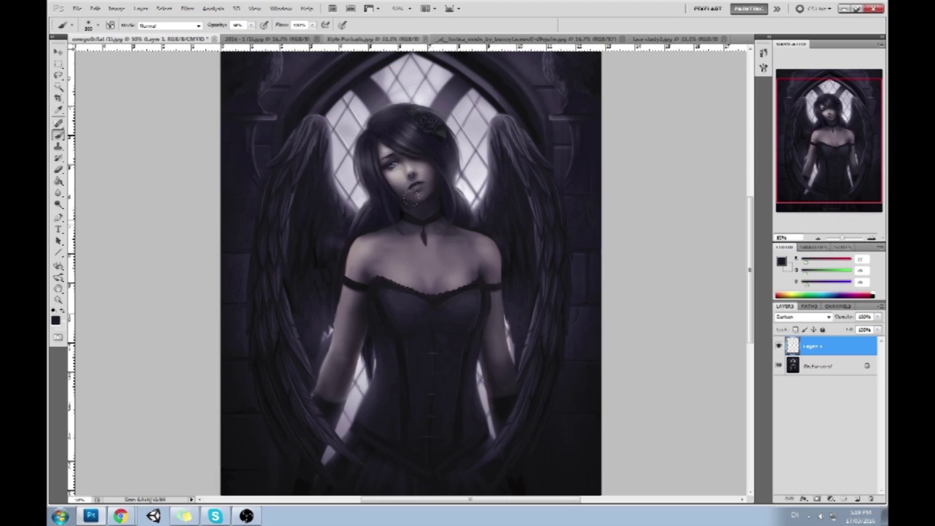
pyautogui.keyDown('alt'); pyautogui.click(376, 188); pyautogui.keyUp('alt')
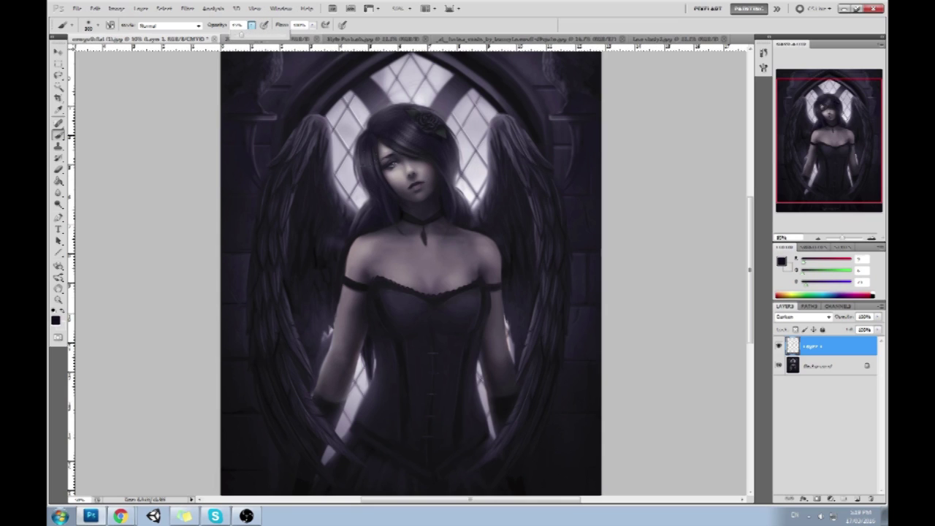
# Paint soft dark shading along the hair edges of the face and over the neck and upper chest.
pyautogui.moveTo(406, 157); pyautogui.dragTo(413, 162)
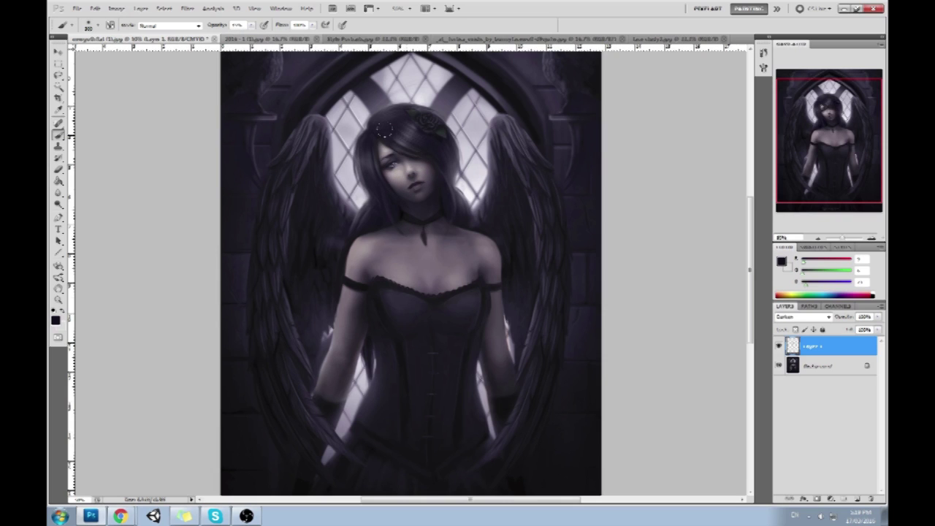
pyautogui.moveTo(420, 165); pyautogui.dragTo(427, 182)
pyautogui.moveTo(431, 240)
pyautogui.mouseDown()
pyautogui.moveTo(409, 241)
pyautogui.moveTo(427, 247)
pyautogui.moveTo(406, 251)
pyautogui.mouseUp()
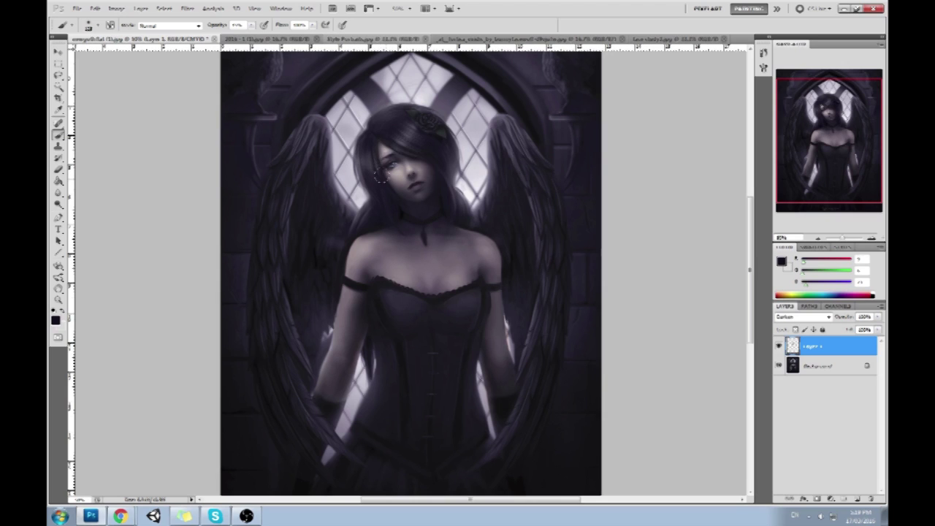
pyautogui.moveTo(380, 166); pyautogui.dragTo(377, 155)
# Erase the excess dark shading around the woman's visible eye and face on the Darken layer.
pyautogui.press('e')
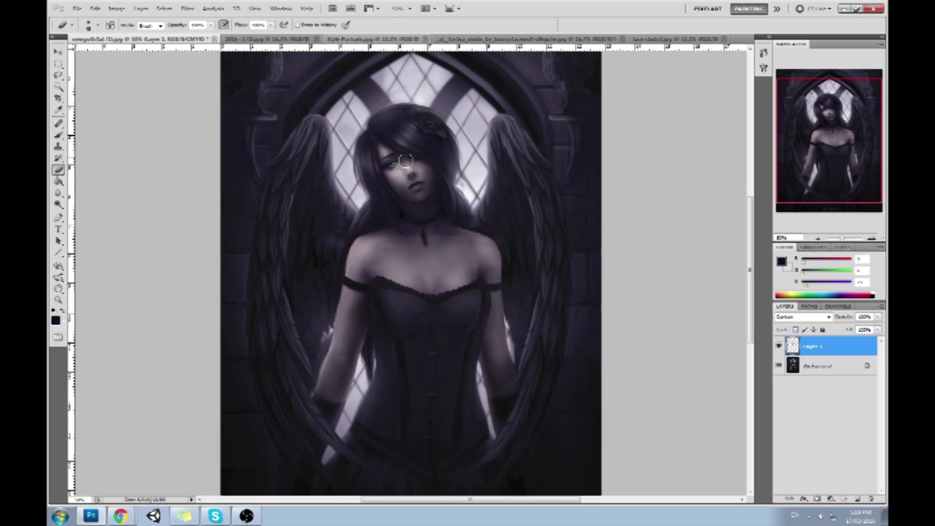
pyautogui.hotkey('ctrl', '+')
pyautogui.hotkey('ctrl', '+')
pyautogui.moveTo(463, 93); pyautogui.dragTo(509, 175)
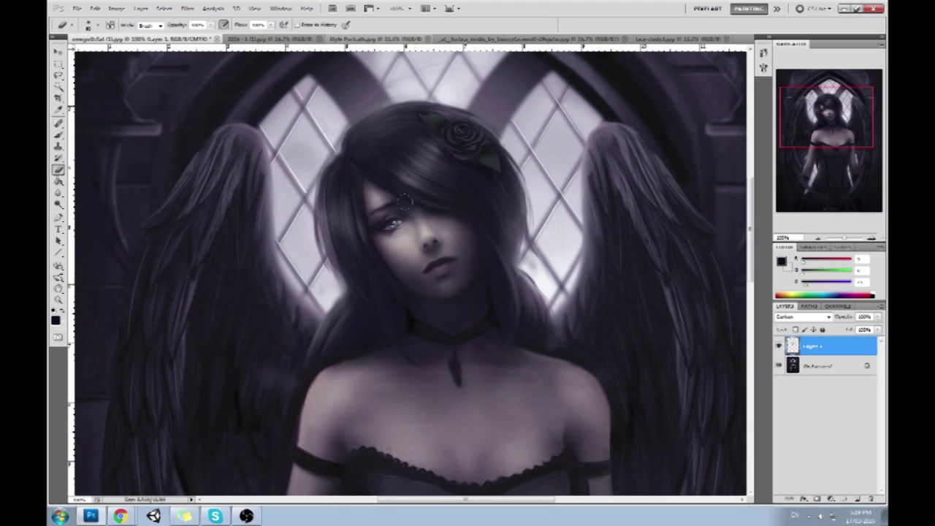
# Toggle the shading layer's visibility to compare the painting with and without the added shadows.
pyautogui.click(779, 346)
pyautogui.click(779, 346)
pyautogui.click(779, 346)
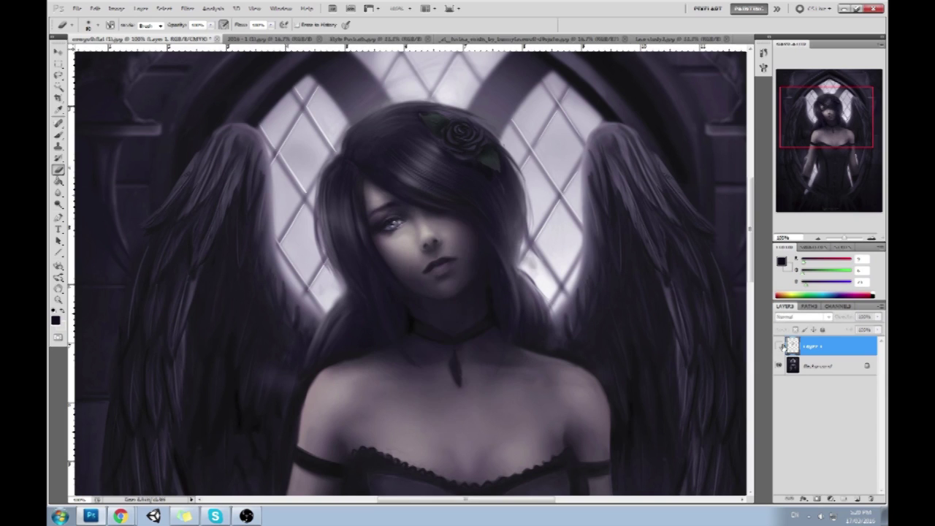
pyautogui.click(779, 346)
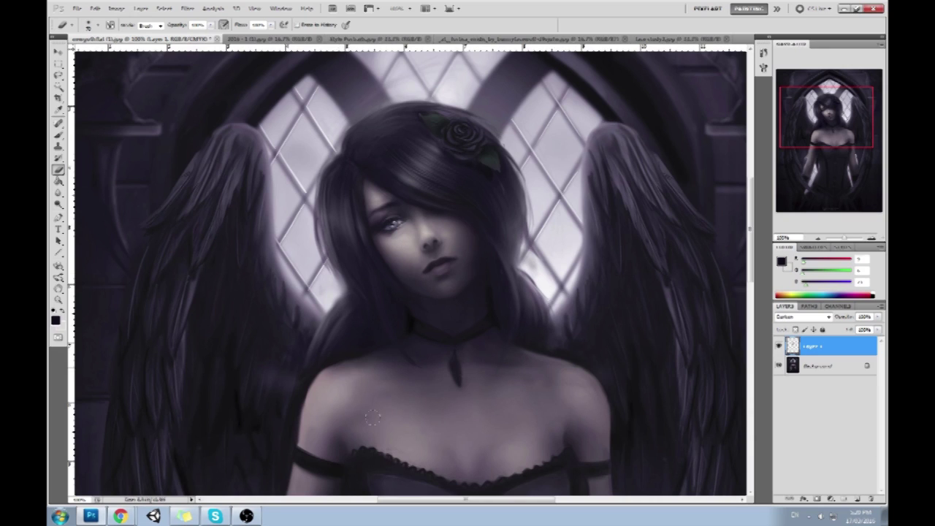
# Refine the shadows under the hair on the neck and shoulders, alternating between painting and erasing.
pyautogui.press('b')
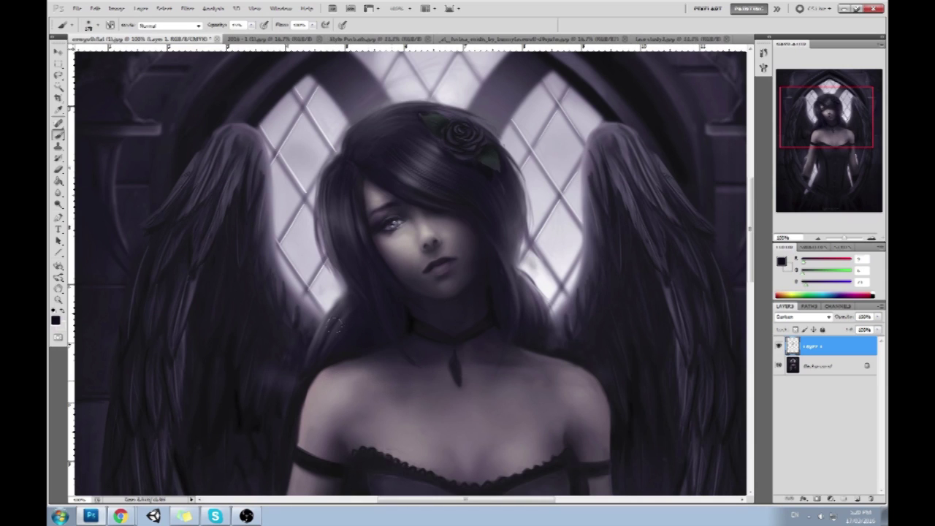
pyautogui.press('e')
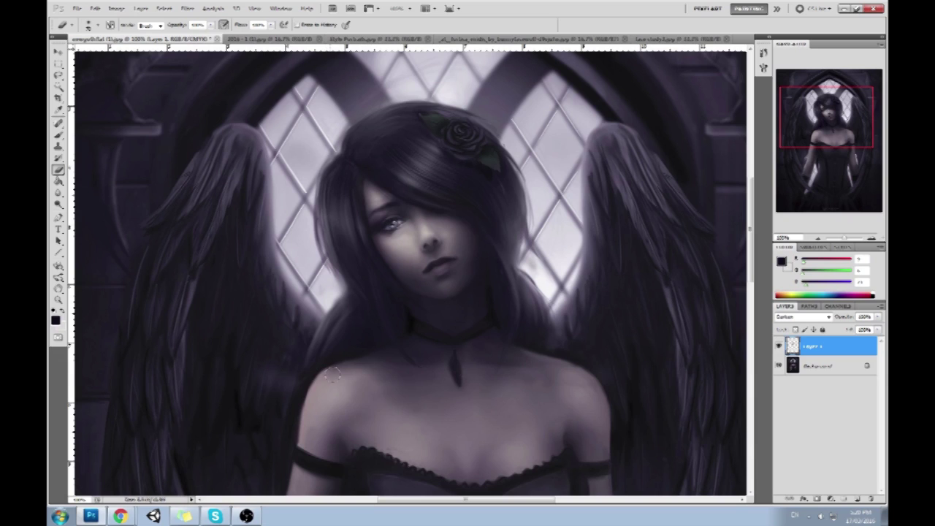
pyautogui.press('b')
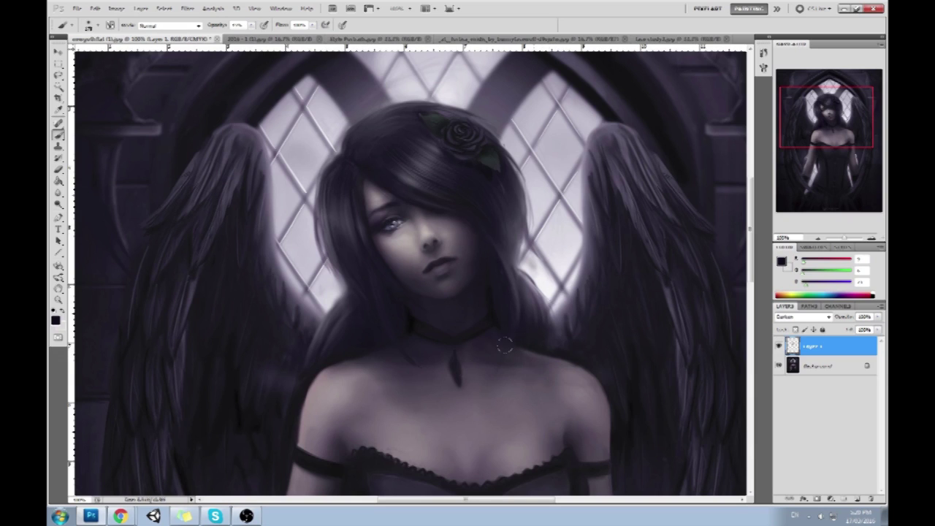
pyautogui.press('e')
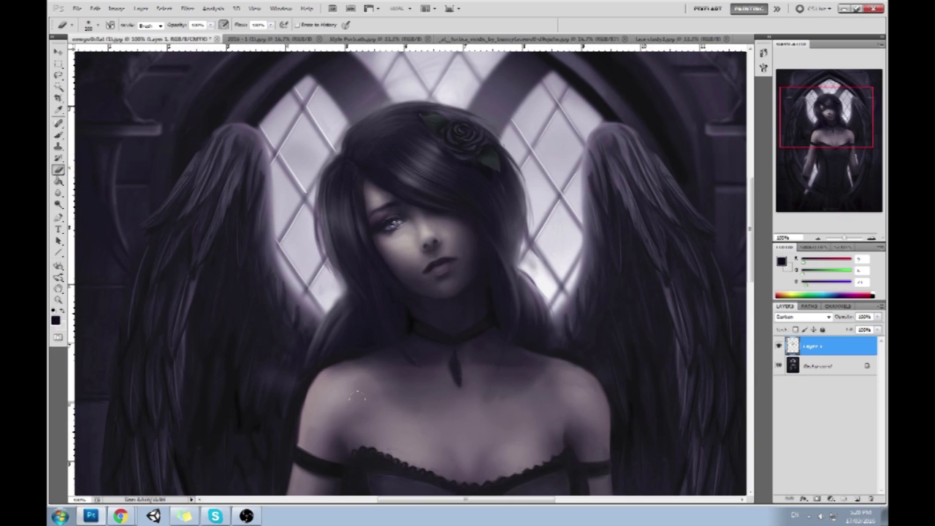
# Add a new empty layer directly above the Background, beneath the shading layer.
pyautogui.hotkey('ctrl', '0')
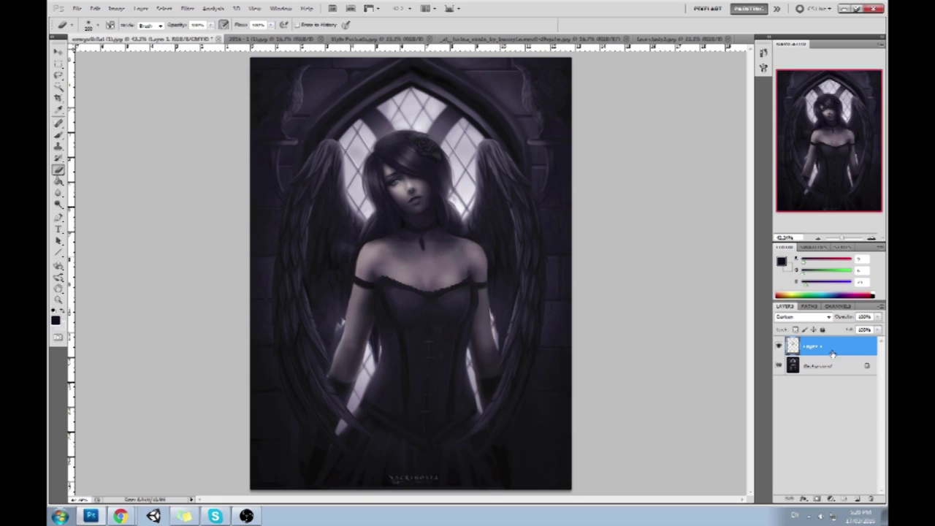
pyautogui.click(842, 374)
pyautogui.click(858, 498)
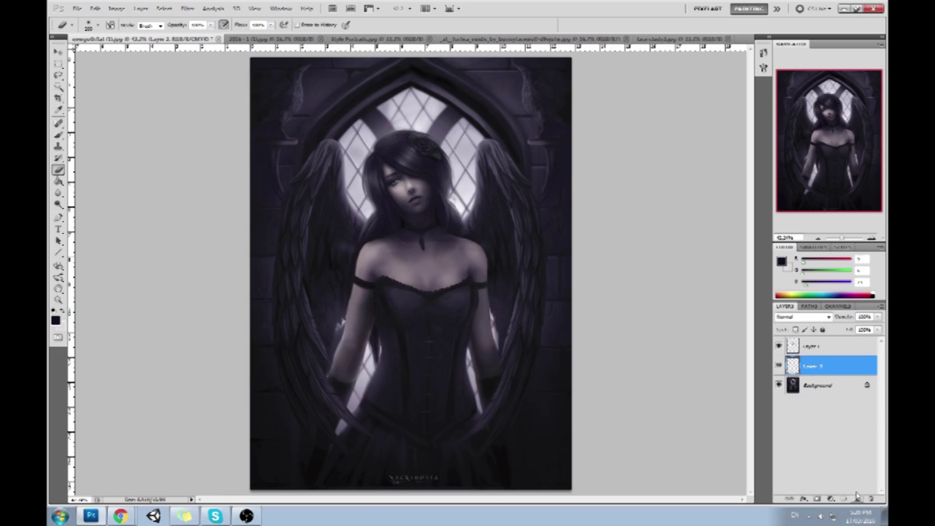
# Brighten the window light beside the hair and wings on the Background with a larger Dodge tool set to Highlights.
pyautogui.press('b')
pyautogui.moveTo(59, 203); pyautogui.dragTo(86, 205)
pyautogui.press(']')
pyautogui.press(']')
pyautogui.press(']')
pyautogui.press(']')
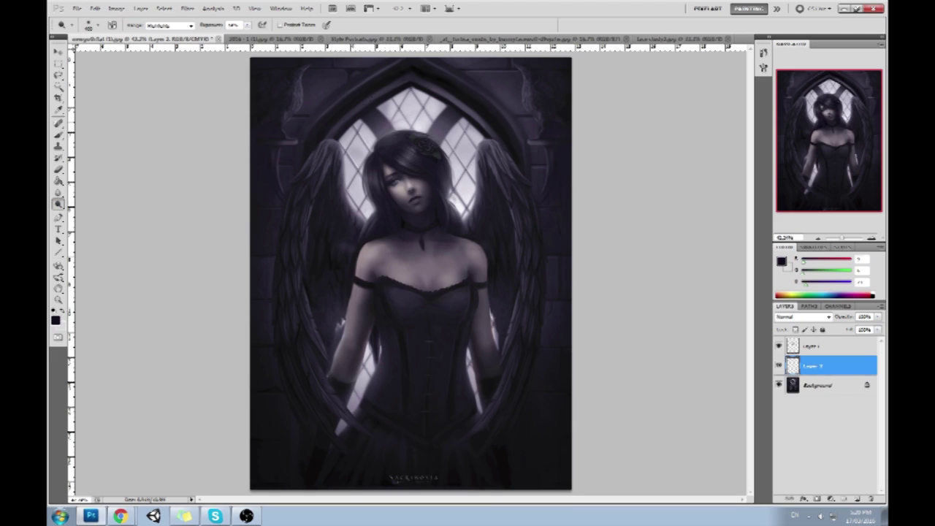
pyautogui.click(843, 387)
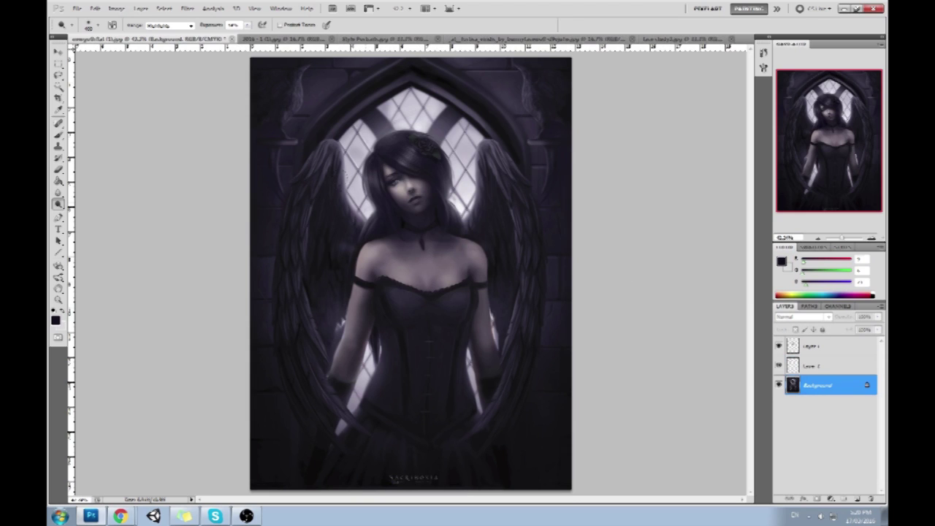
pyautogui.moveTo(355, 187); pyautogui.dragTo(368, 204)
pyautogui.moveTo(438, 199); pyautogui.dragTo(459, 218)
pyautogui.moveTo(361, 204); pyautogui.dragTo(369, 219)
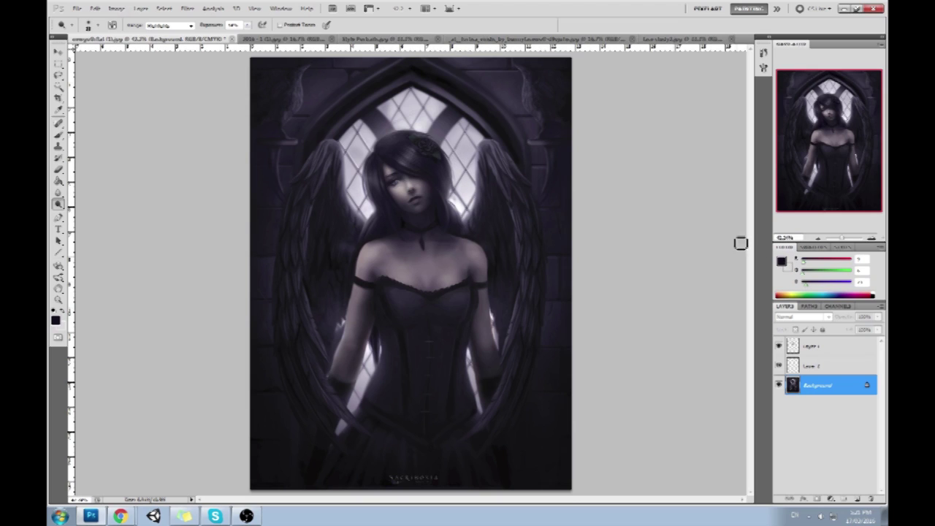
pyautogui.click(781, 262)
pyautogui.click(465, 204)
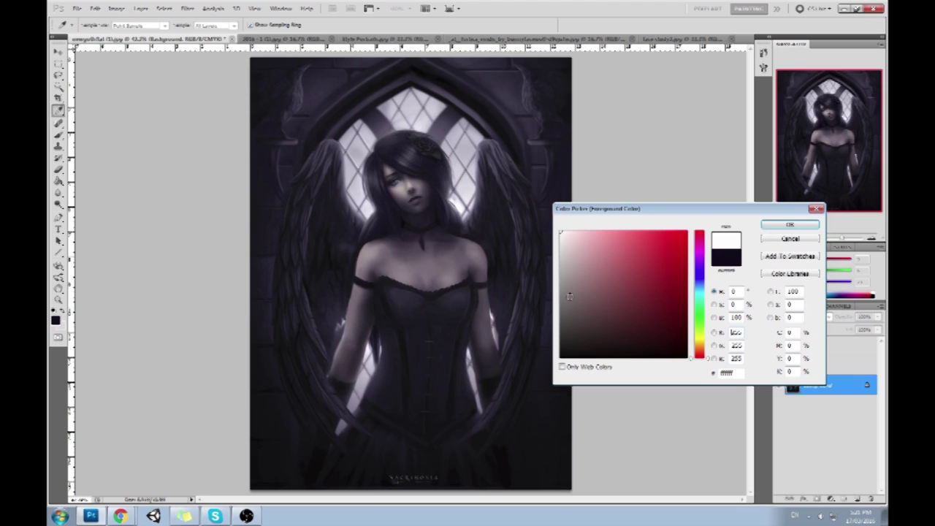
pyautogui.click(789, 238)
pyautogui.press('o')
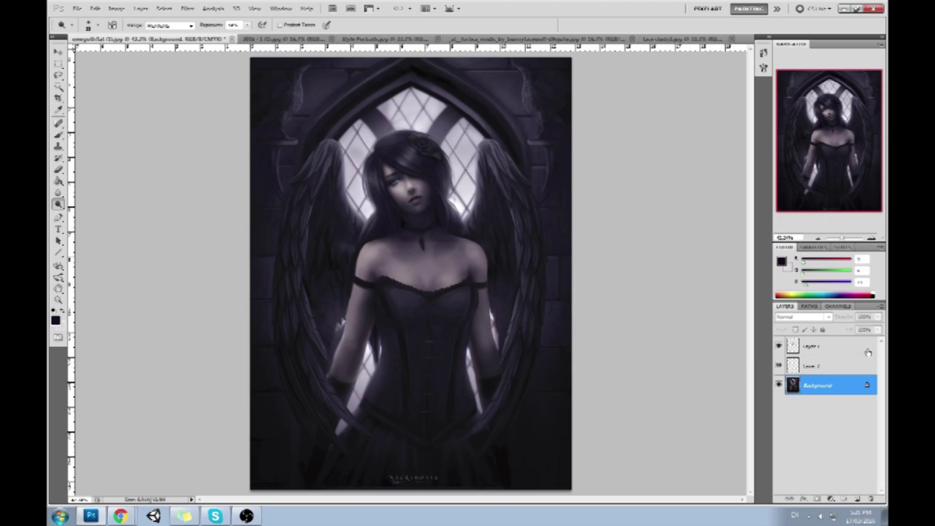
# Copy the dodged Background, revert the history to the new-layer state and paste the copy in place on the empty middle layer.
pyautogui.hotkey('ctrl', 'a')
pyautogui.click(763, 52)
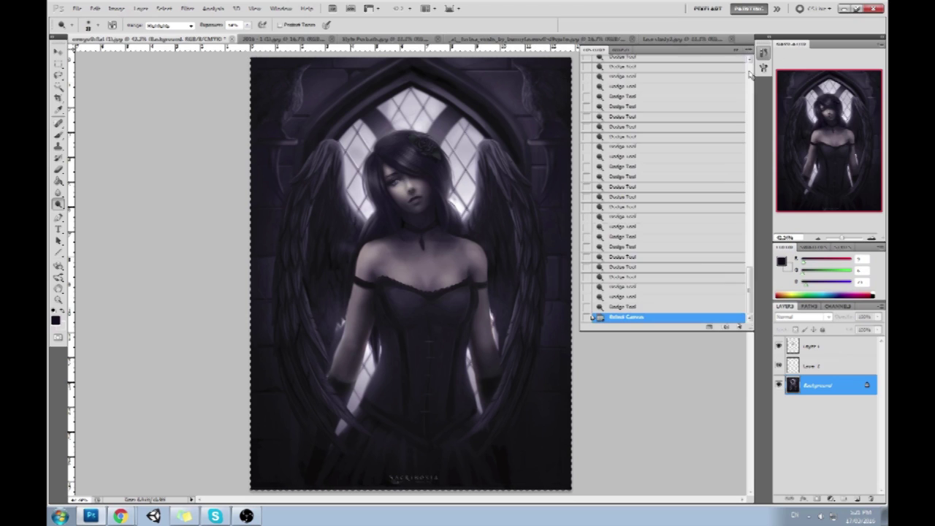
pyautogui.moveTo(750, 303); pyautogui.dragTo(751, 266)
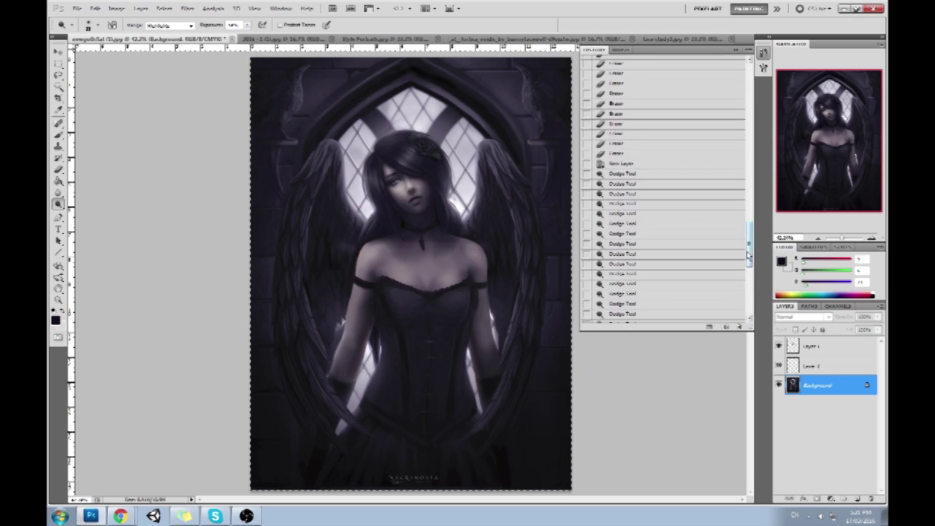
pyautogui.click(626, 166)
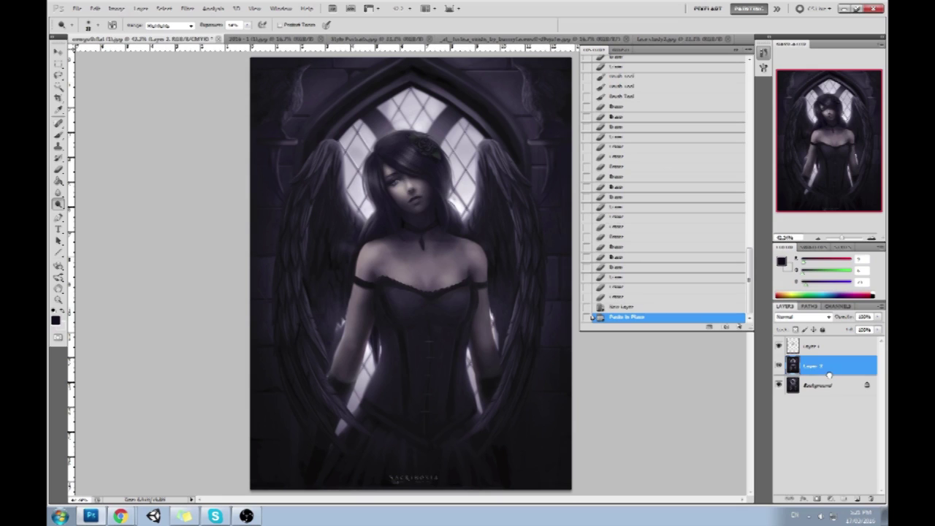
pyautogui.click(735, 49)
# Erase excess brightening from the pasted copy with a smaller eraser, toggling the layer's visibility to compare it with the Background.
pyautogui.press('e')
pyautogui.click(779, 369)
pyautogui.click(779, 369)
pyautogui.click(778, 369)
pyautogui.click(778, 365)
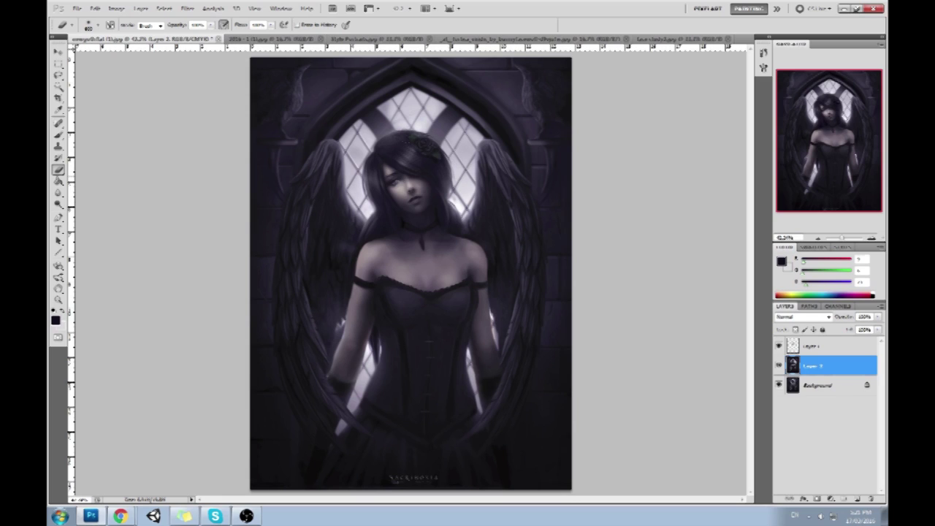
pyautogui.press('[')
pyautogui.press('[')
pyautogui.press('[')
pyautogui.press('[')
pyautogui.press('[')
pyautogui.click(779, 367)
pyautogui.click(779, 368)
pyautogui.click(779, 369)
pyautogui.click(779, 369)
pyautogui.click(779, 367)
pyautogui.click(778, 367)
# Merge the brightened copy down into the Background and touch up the window light with the Dodge tool.
pyautogui.rightClick(814, 369)
pyautogui.click(825, 353)
pyautogui.click(59, 206)
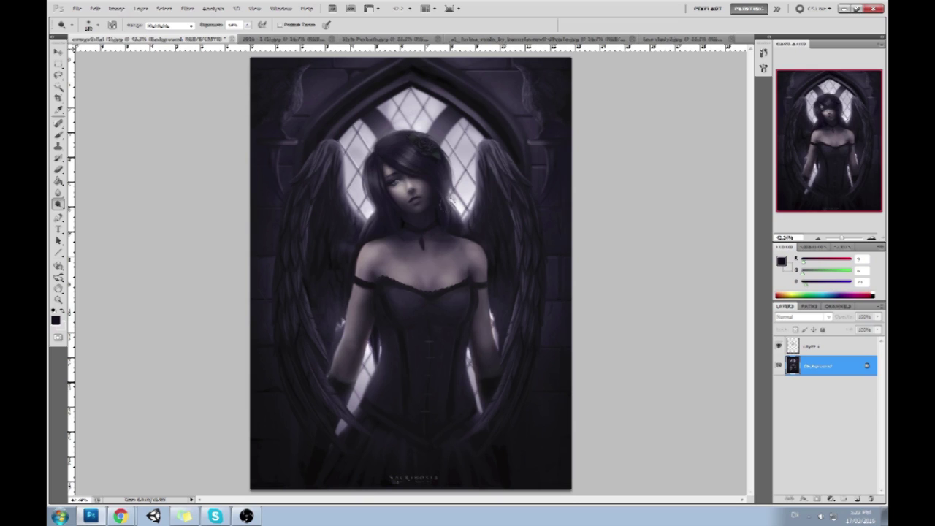
# Enlarge the brush to a very wide size and sample pale violet tones from the window panes.
pyautogui.press('b')
pyautogui.press('x')
pyautogui.press(']')
pyautogui.press(']')
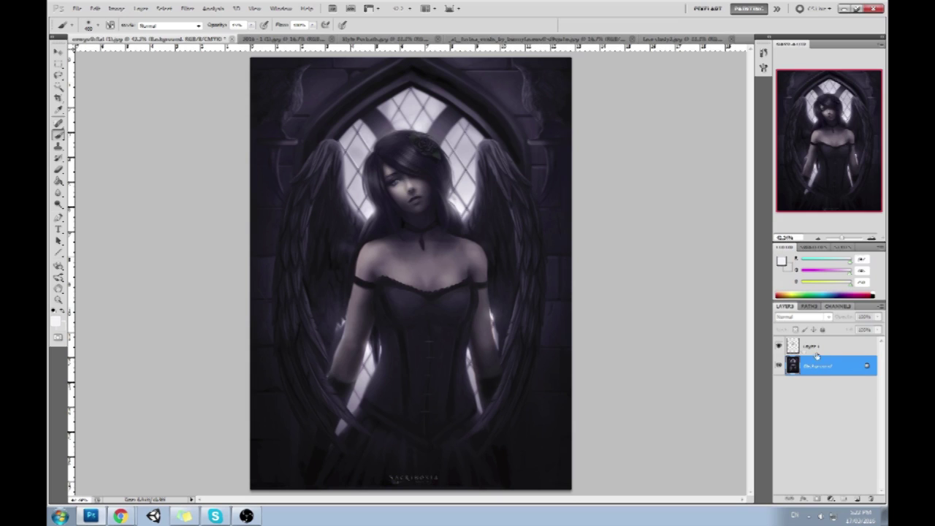
pyautogui.press(']')
pyautogui.press(']')
pyautogui.press(']')
pyautogui.press(']')
pyautogui.press(']')
pyautogui.press(']')
pyautogui.press(']')
pyautogui.keyDown('alt'); pyautogui.click(423, 121); pyautogui.keyUp('alt')
pyautogui.keyDown('alt'); pyautogui.click(460, 168); pyautogui.keyUp('alt')
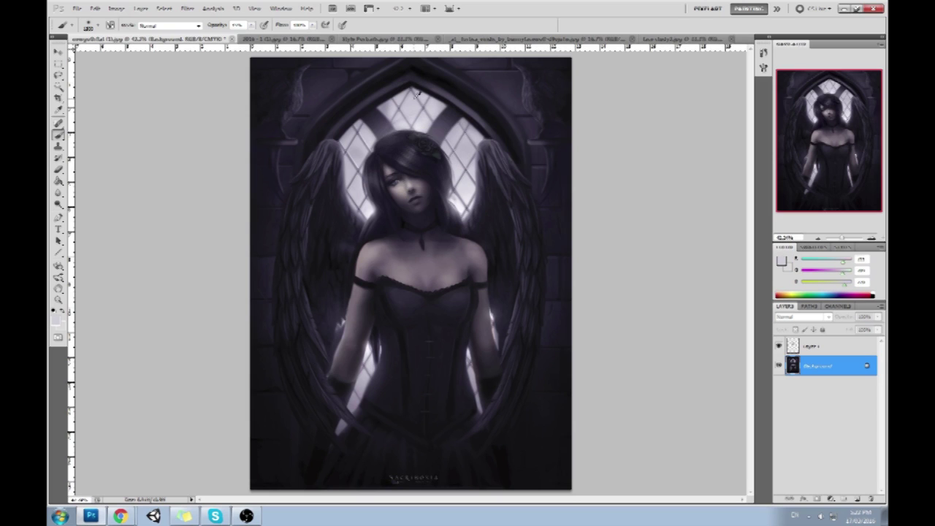
pyautogui.keyDown('alt'); pyautogui.click(406, 92); pyautogui.keyUp('alt')
pyautogui.keyDown('alt'); pyautogui.click(353, 167); pyautogui.keyUp('alt')
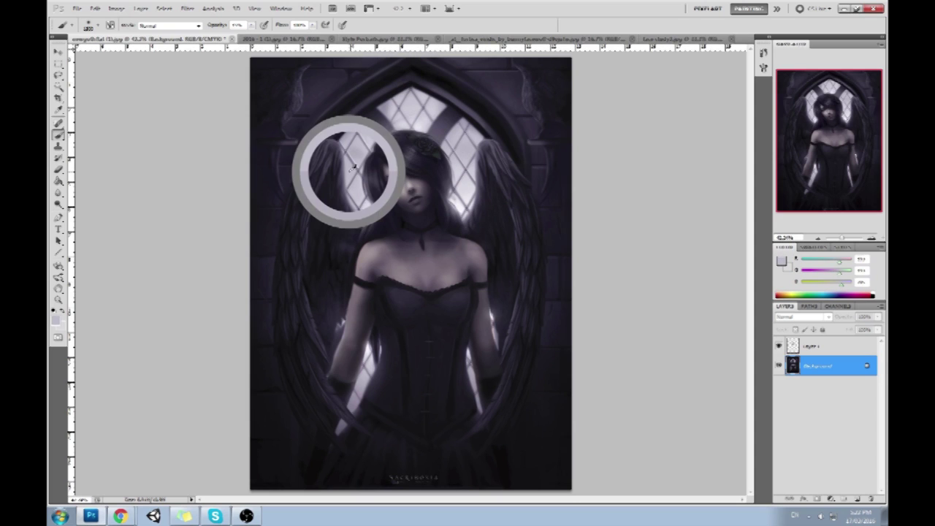
# Try darkening the upper window with broad, soft black strokes and undo the attempts.
pyautogui.click(815, 343)
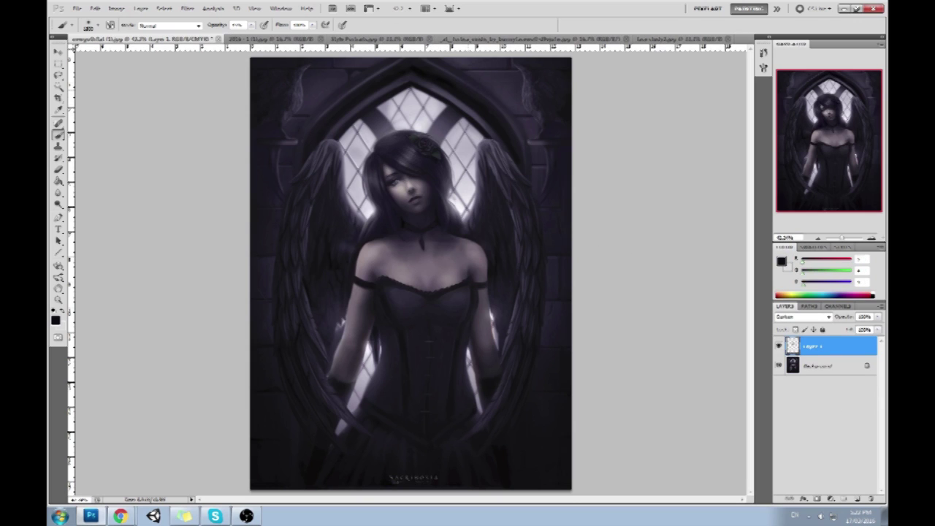
pyautogui.moveTo(468, 136)
pyautogui.mouseDown()
pyautogui.moveTo(362, 126)
pyautogui.moveTo(347, 138)
pyautogui.mouseUp()
pyautogui.moveTo(431, 104); pyautogui.dragTo(358, 132)
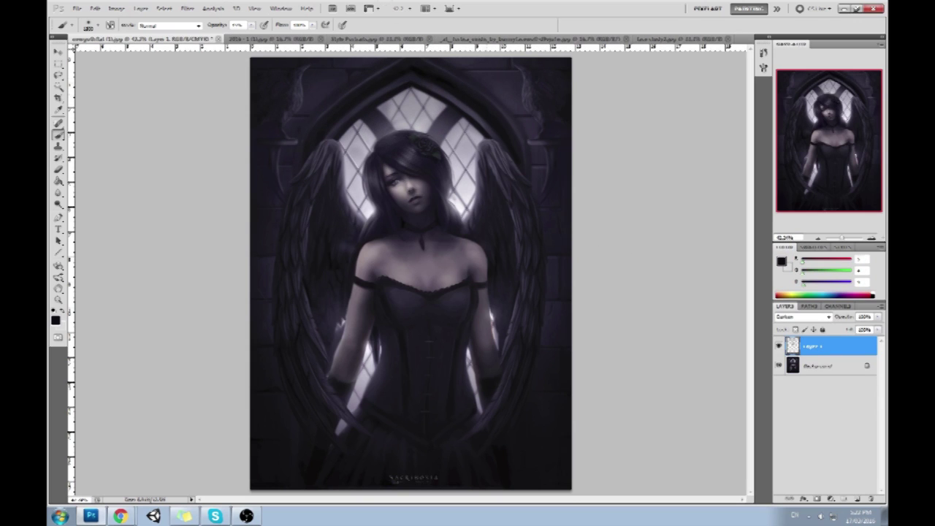
pyautogui.moveTo(439, 110); pyautogui.dragTo(384, 117)
pyautogui.hotkey('ctrl', 'alt', 'z')
pyautogui.hotkey('ctrl', '-')
pyautogui.hotkey('ctrl', '-')
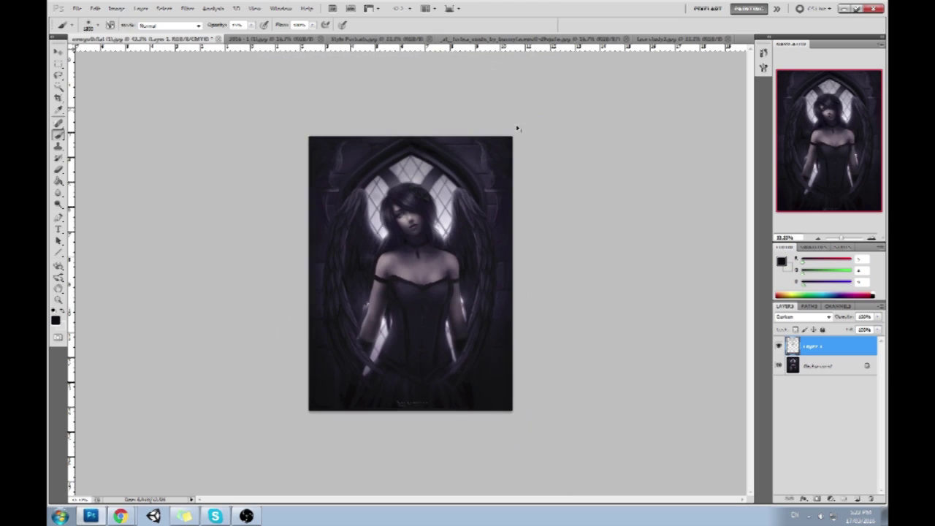
pyautogui.hotkey('ctrl', 'alt', 'z')
pyautogui.hotkey('ctrl', 'alt', 'z')
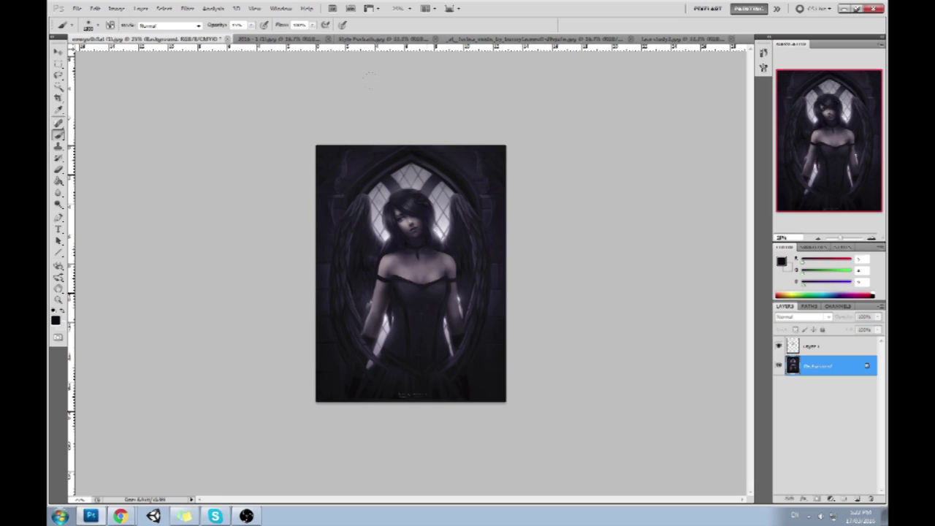
pyautogui.press('e')
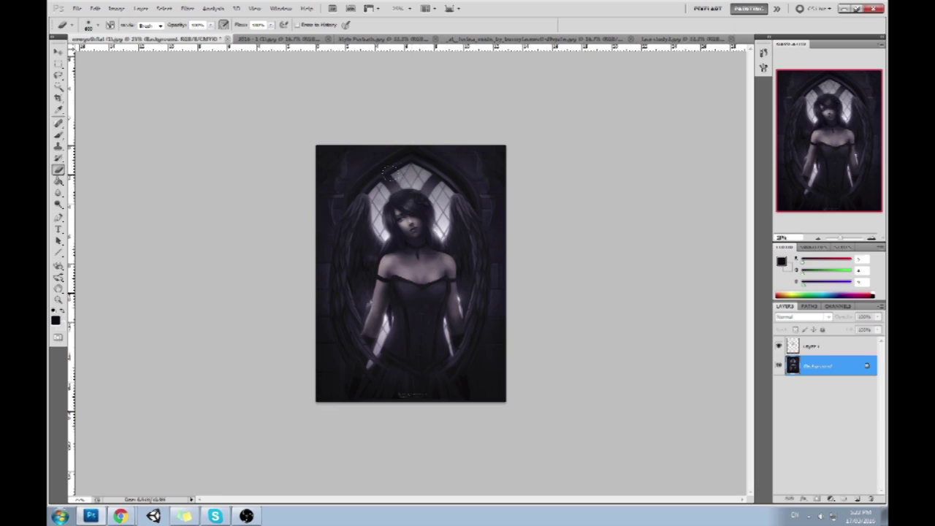
pyautogui.hotkey('ctrl', 'z')
pyautogui.hotkey('ctrl', 'z')
# Darken the top of the arch and surrounding wall on the shading layer with a very large soft black brush.
pyautogui.click(815, 346)
pyautogui.press('b')
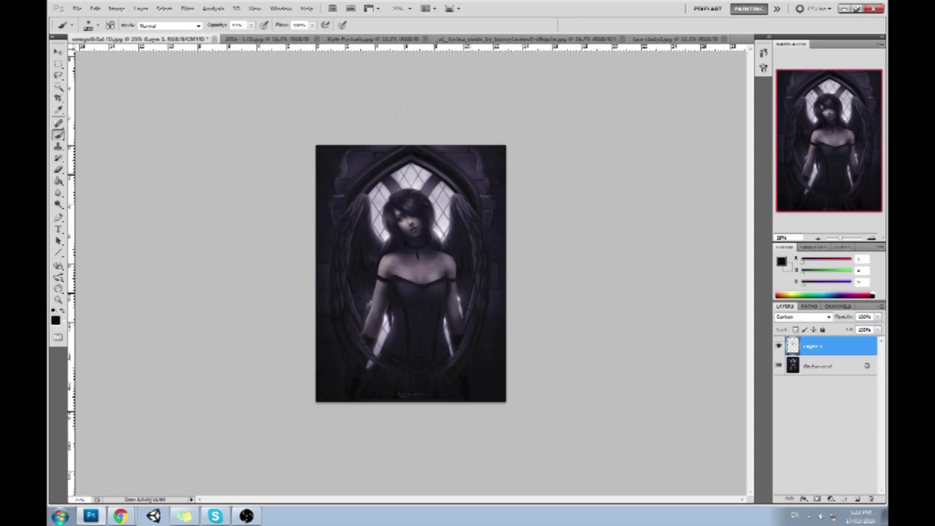
pyautogui.moveTo(406, 111); pyautogui.dragTo(371, 108)
pyautogui.click(395, 95)
pyautogui.click(365, 88)
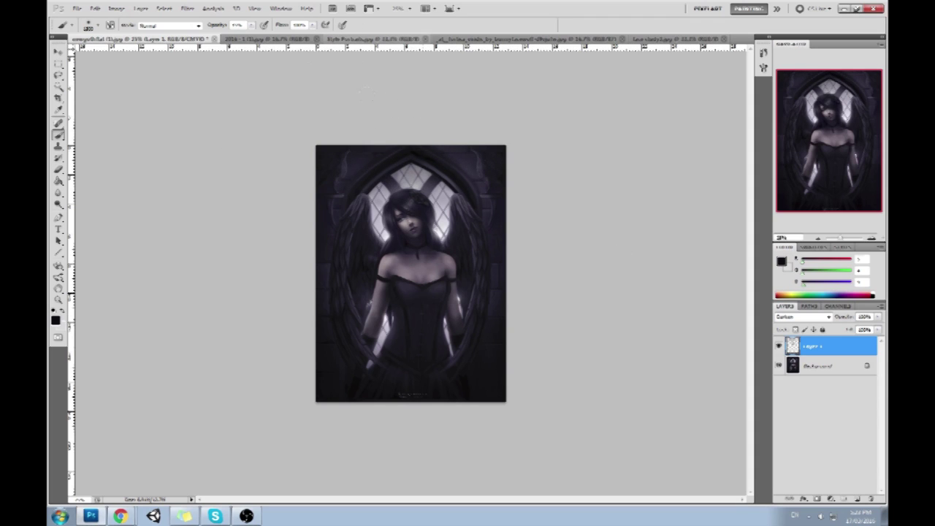
pyautogui.press('e')
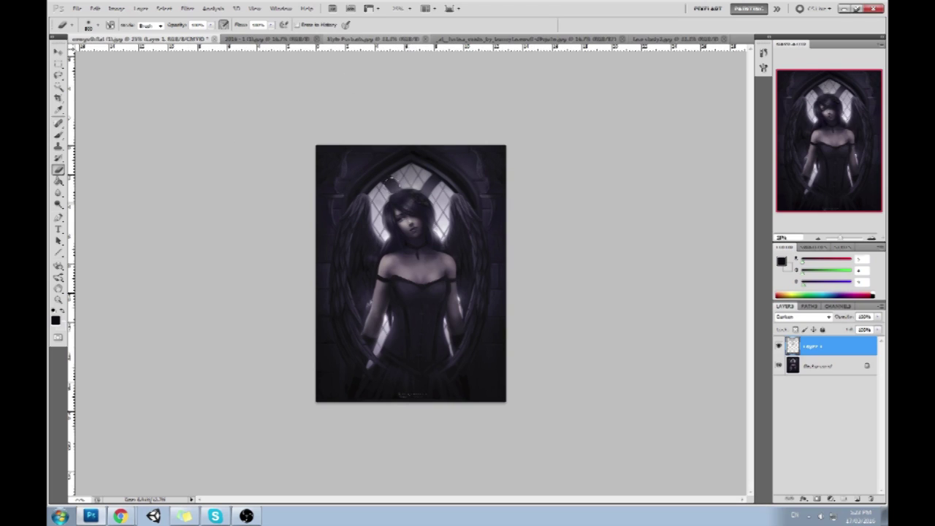
# Flatten the painting into a single Background layer.
pyautogui.click(58, 206)
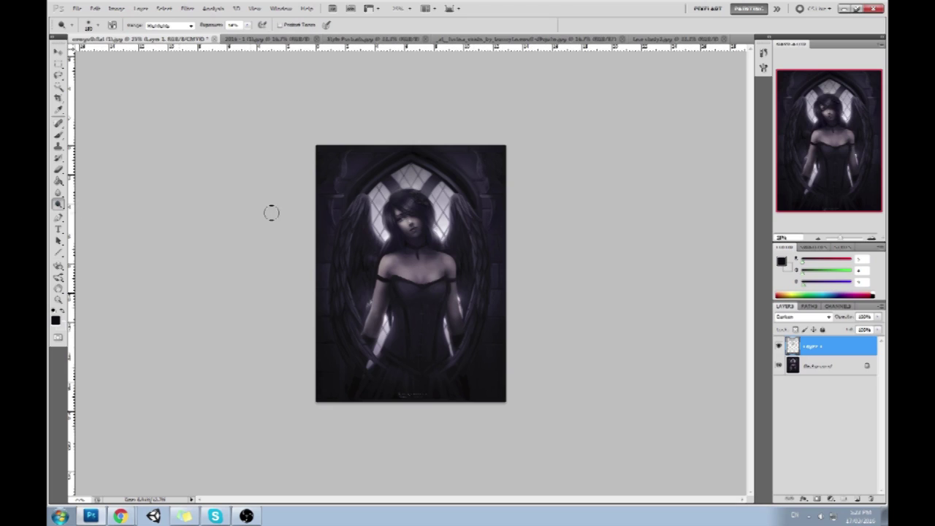
pyautogui.click(817, 369)
pyautogui.press(']')
pyautogui.press(']')
pyautogui.press(']')
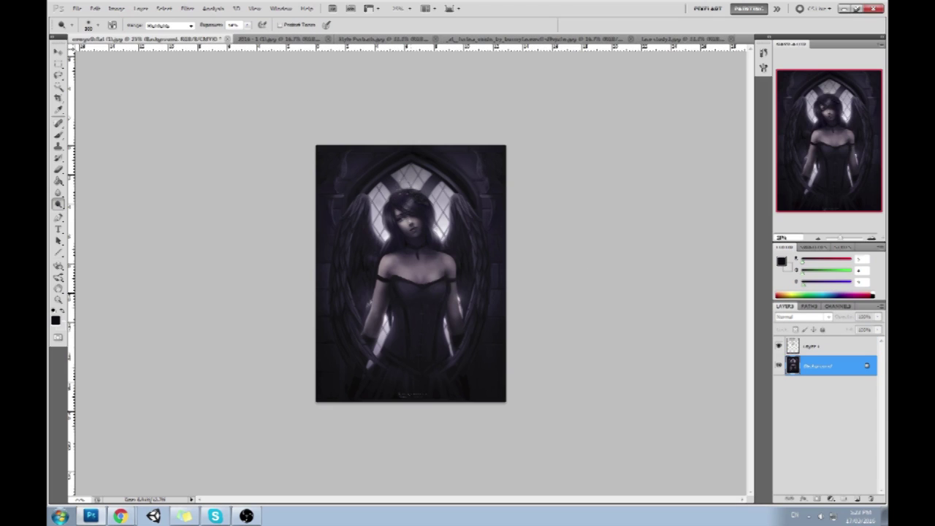
pyautogui.rightClick(818, 355)
pyautogui.click(807, 330)
# Copy the flattened painting, revert to the original history snapshot and paste the edited version in place above the original.
pyautogui.hotkey('ctrl', 'a')
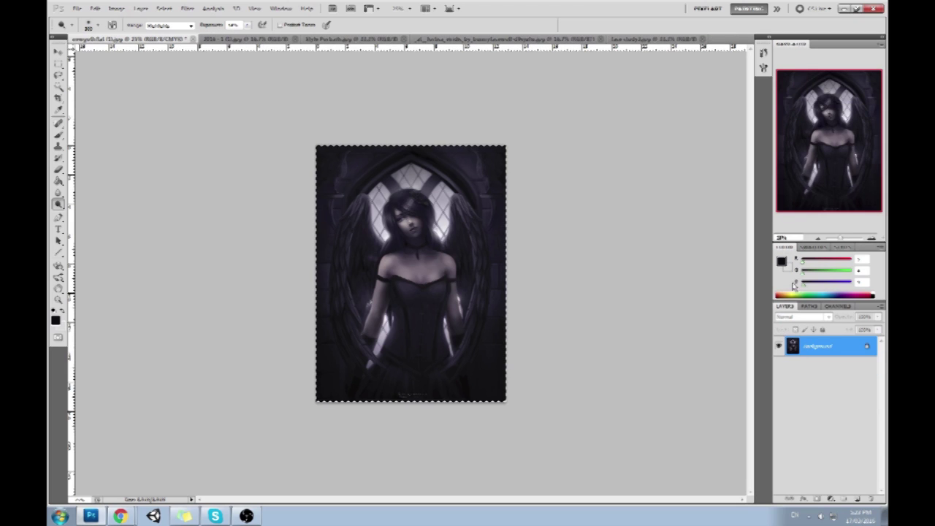
pyautogui.click(764, 54)
pyautogui.scroll(10, 730, 183)
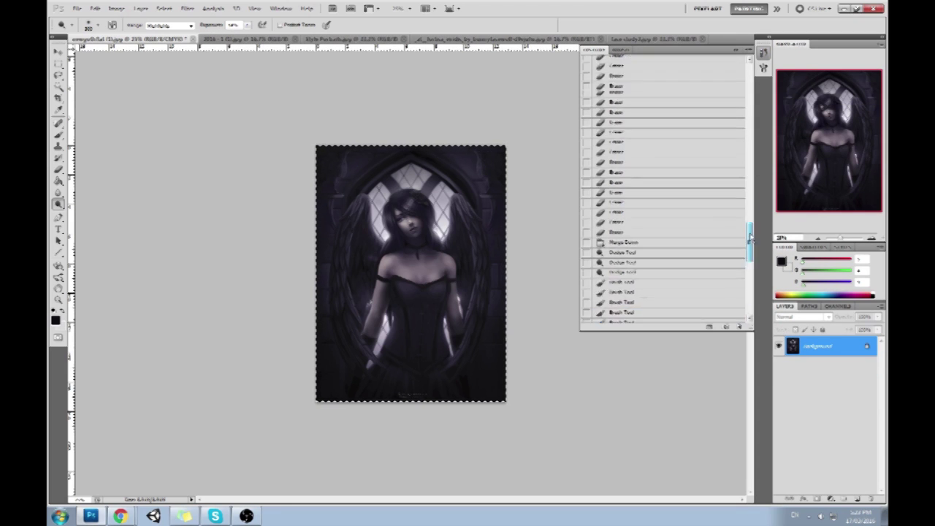
pyautogui.hotkey('ctrl', '+')
pyautogui.hotkey('ctrl', '+')
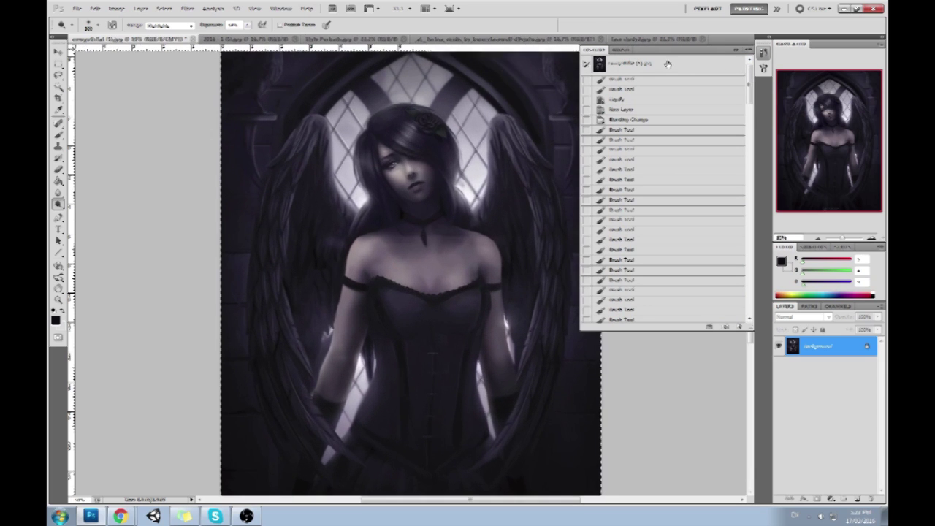
pyautogui.click(671, 65)
pyautogui.hotkey('ctrl', 'j')
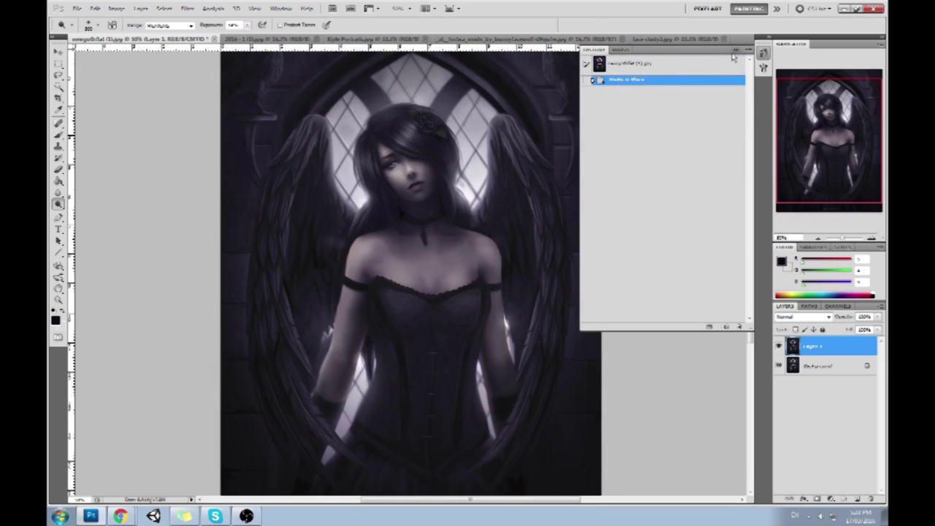
pyautogui.click(736, 49)
# Hide and show the pasted version to compare it with the original painting.
pyautogui.hotkey('ctrl', '-')
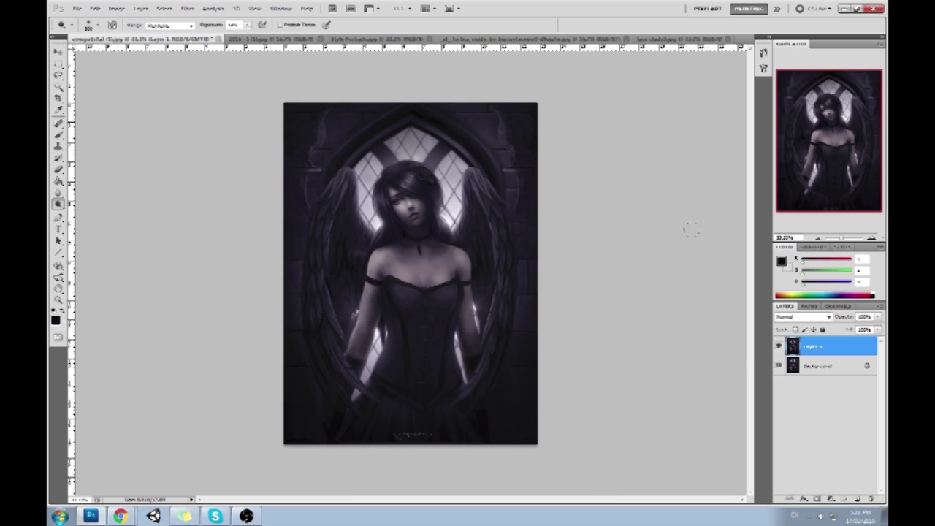
pyautogui.click(779, 347)
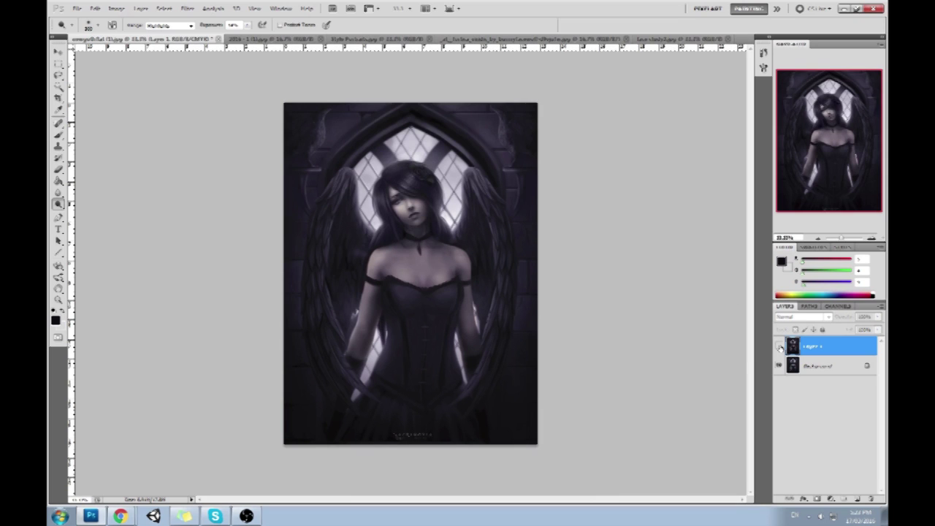
pyautogui.click(780, 348)
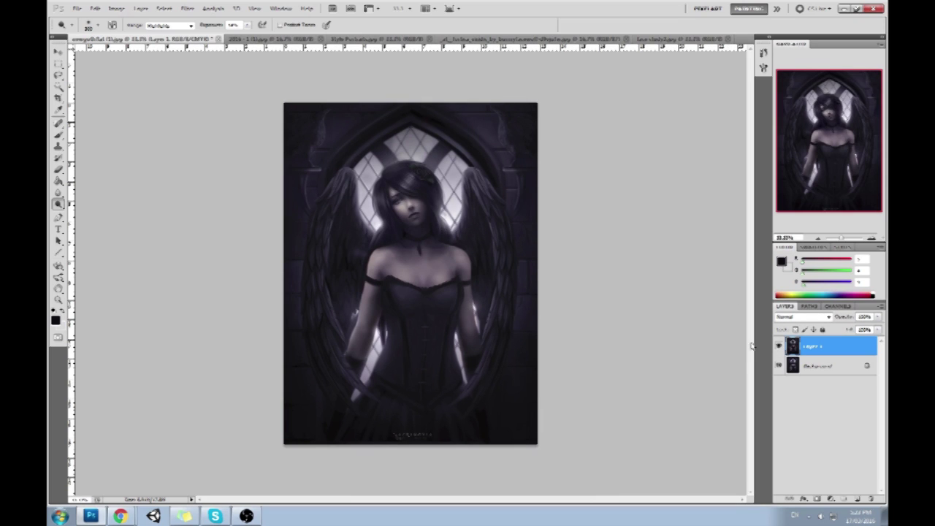
# Erase some of the added darkness around the top of the arch on the pasted layer, undoing the last stroke.
pyautogui.press('e')
pyautogui.moveTo(397, 118)
pyautogui.mouseDown()
pyautogui.moveTo(395, 146)
pyautogui.moveTo(373, 164)
pyautogui.mouseUp()
pyautogui.click(413, 150)
pyautogui.hotkey('ctrl', 'z')
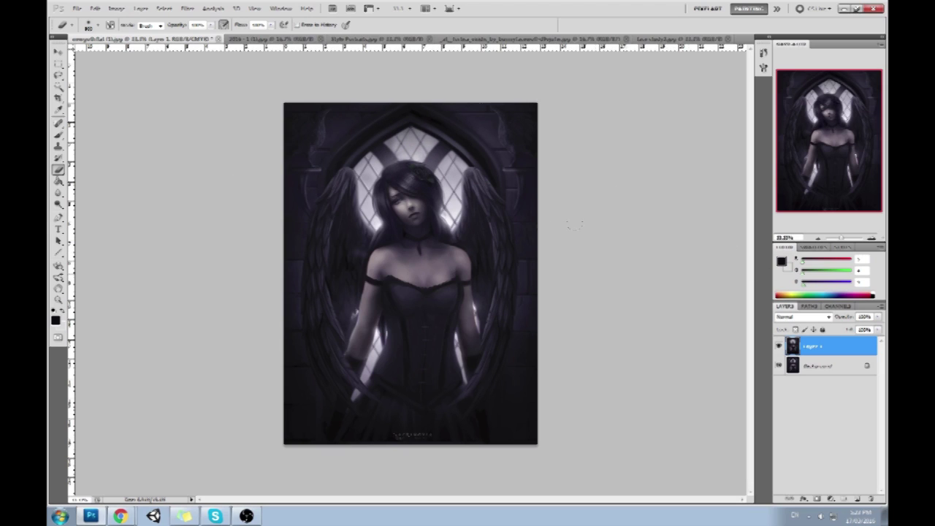
# Toggle the edited layer's visibility repeatedly to compare the darkened surroundings and window light with the original.
pyautogui.click(779, 348)
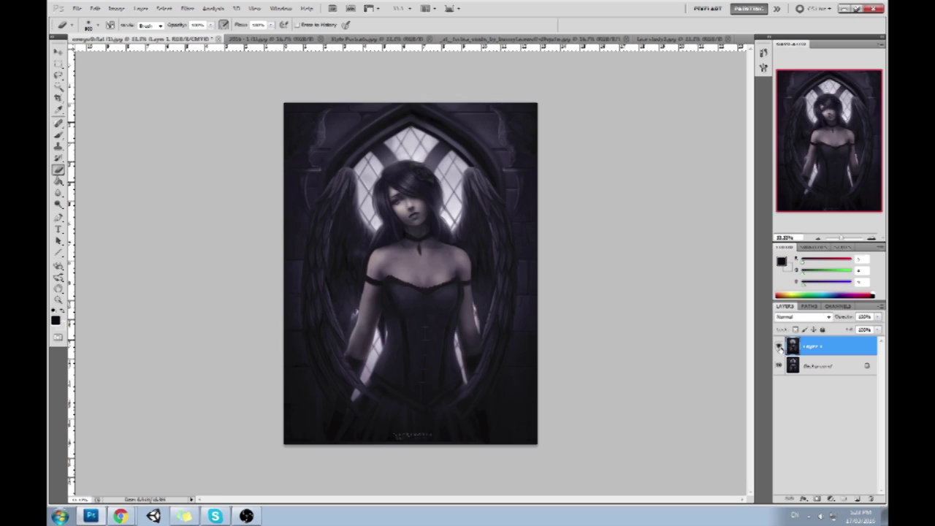
pyautogui.click(779, 348)
pyautogui.click(779, 348)
pyautogui.click(780, 349)
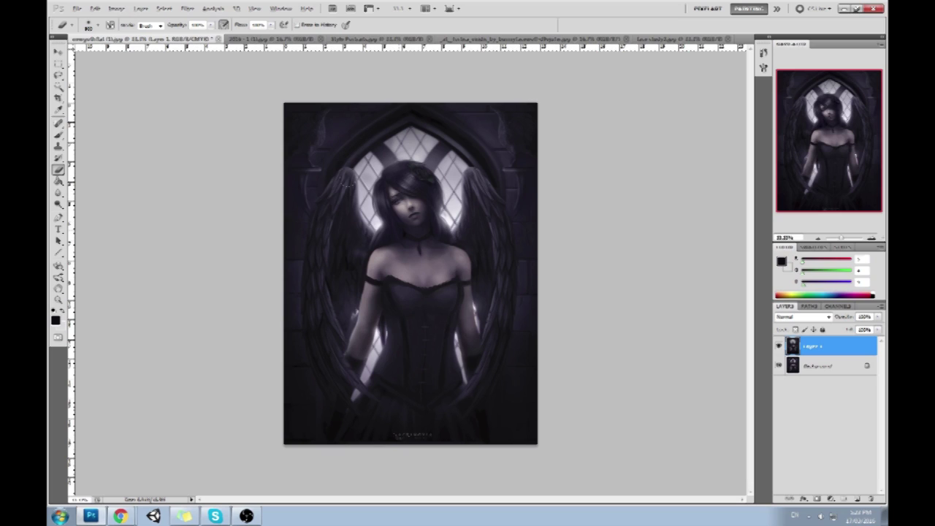
pyautogui.click(778, 347)
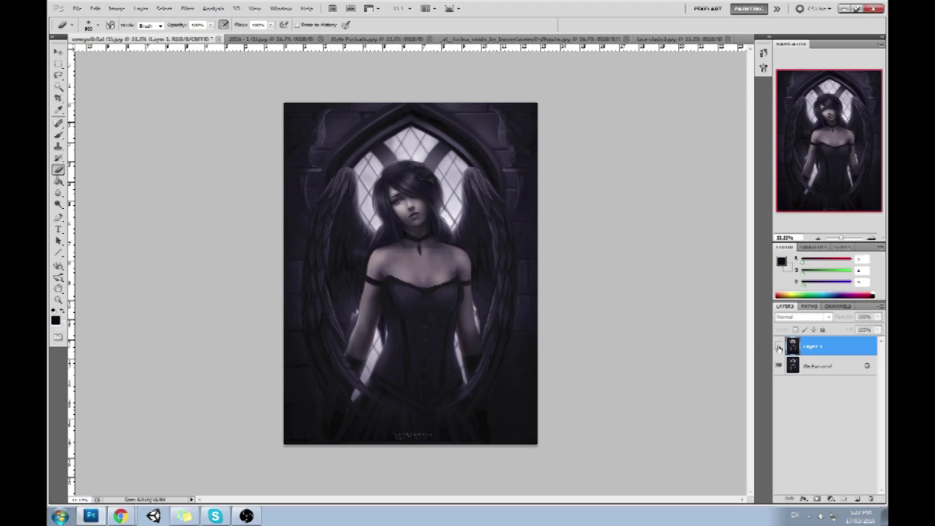
pyautogui.click(778, 347)
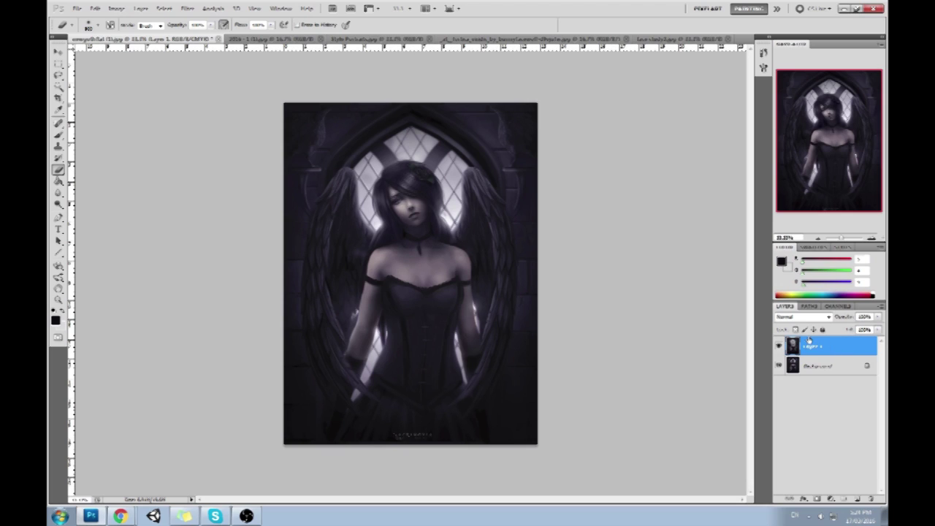
# Merge the edited version into the Background and add a new empty layer above it.
pyautogui.rightClick(830, 349)
pyautogui.click(830, 348)
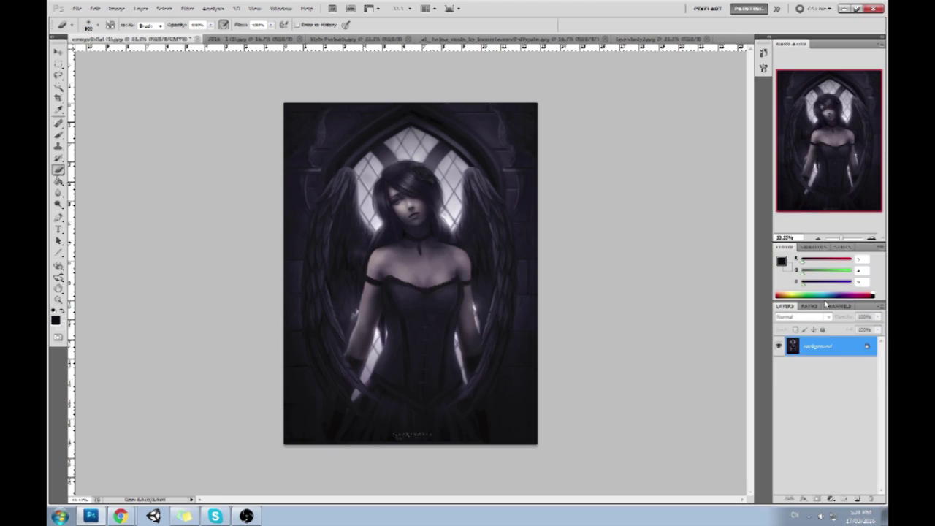
pyautogui.click(858, 499)
# Draw two diagonal bright red guide lines across the chest toward the corset neckline with a small brush, raising its opacity for the second.
pyautogui.moveTo(830, 262); pyautogui.dragTo(860, 262)
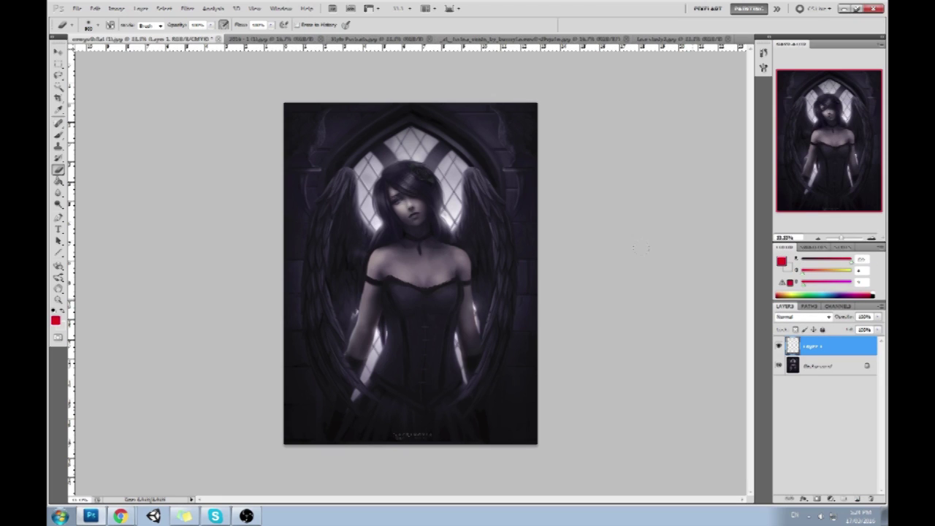
pyautogui.press('b')
pyautogui.press('[')
pyautogui.press('[')
pyautogui.press('[')
pyautogui.press('[')
pyautogui.press('[')
pyautogui.press('[')
pyautogui.press('[')
pyautogui.press('[')
pyautogui.press('[')
pyautogui.press('[')
pyautogui.press('[')
pyautogui.press('[')
pyautogui.press('[')
pyautogui.press('[')
pyautogui.press('[')
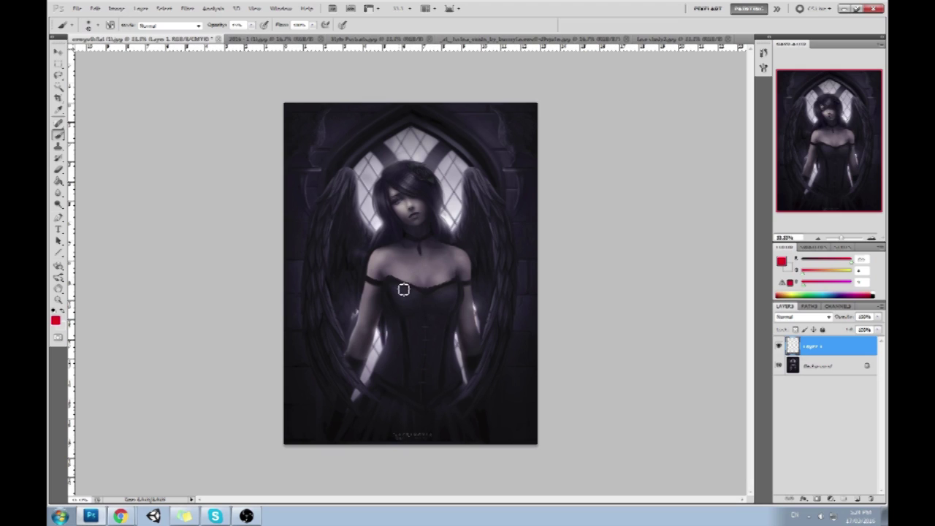
pyautogui.moveTo(411, 264); pyautogui.dragTo(402, 285)
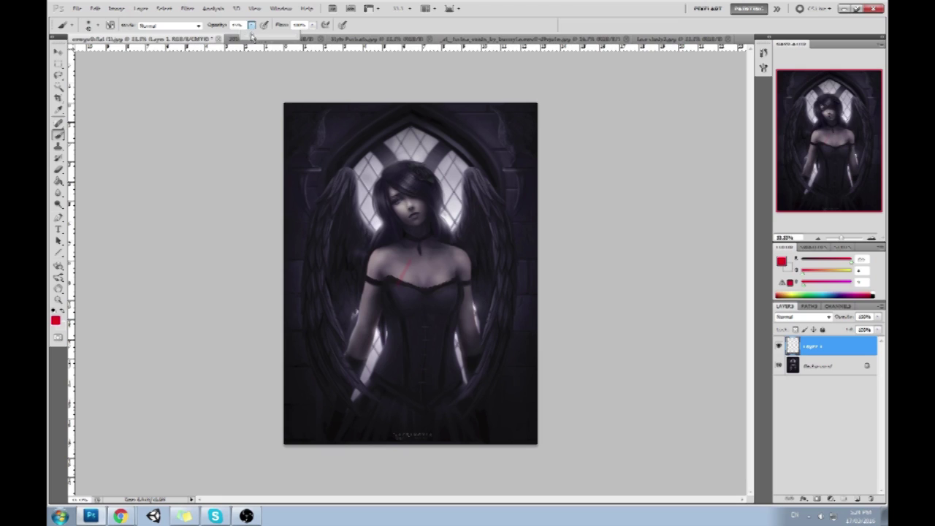
pyautogui.moveTo(426, 260); pyautogui.dragTo(445, 286)
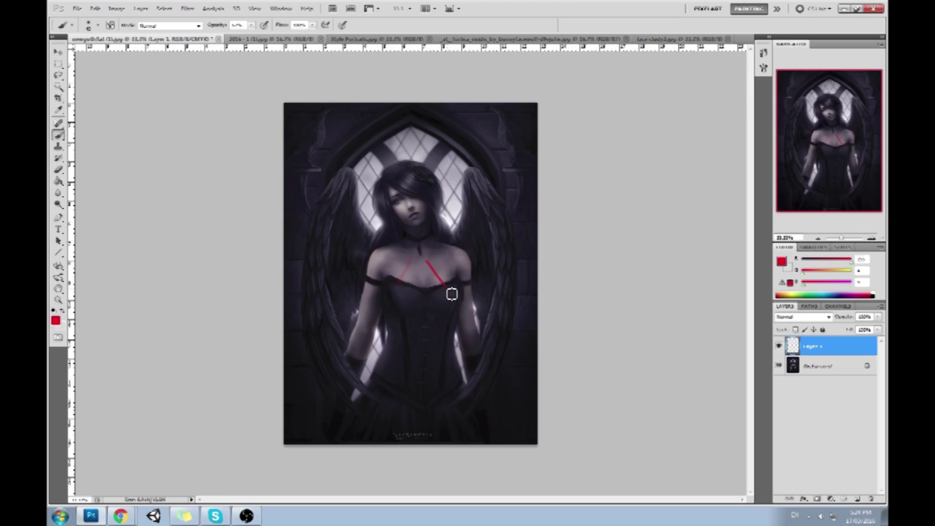
# Strengthen the diagonal red guide line on the chest below her tilted face and undo the stray stroke across the face.
pyautogui.moveTo(413, 258); pyautogui.dragTo(399, 286)
pyautogui.moveTo(441, 206)
pyautogui.mouseDown()
pyautogui.moveTo(407, 209)
pyautogui.moveTo(428, 182)
pyautogui.moveTo(393, 214)
pyautogui.moveTo(385, 193)
pyautogui.mouseUp()
pyautogui.hotkey('ctrl', 'z')
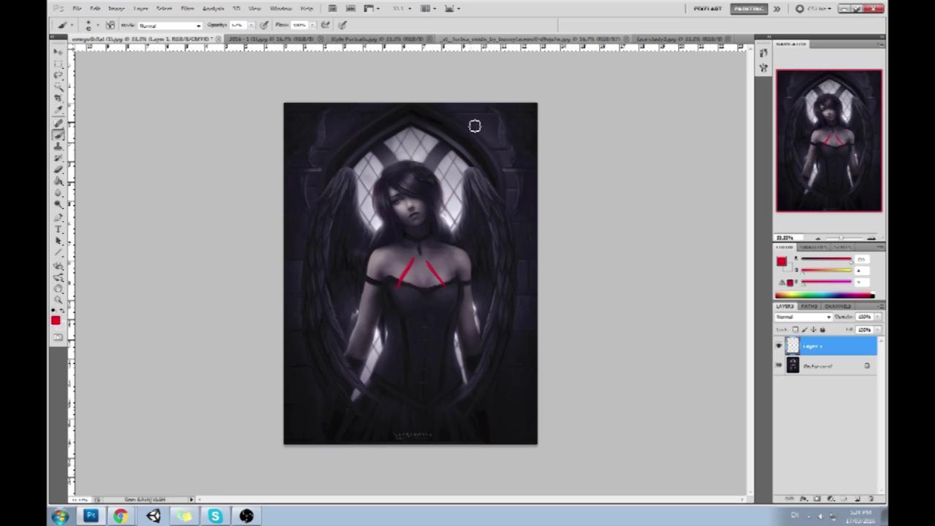
# Sketch a red side-profile diagram beside the figure with a circle, curved body line and vertical line, and mark both eyes.
pyautogui.moveTo(494, 111)
pyautogui.mouseDown()
pyautogui.moveTo(472, 148)
pyautogui.moveTo(502, 111)
pyautogui.mouseUp()
pyautogui.moveTo(499, 171)
pyautogui.mouseDown()
pyautogui.moveTo(488, 210)
pyautogui.moveTo(501, 202)
pyautogui.moveTo(449, 242)
pyautogui.moveTo(477, 269)
pyautogui.mouseUp()
pyautogui.moveTo(438, 113); pyautogui.dragTo(439, 292)
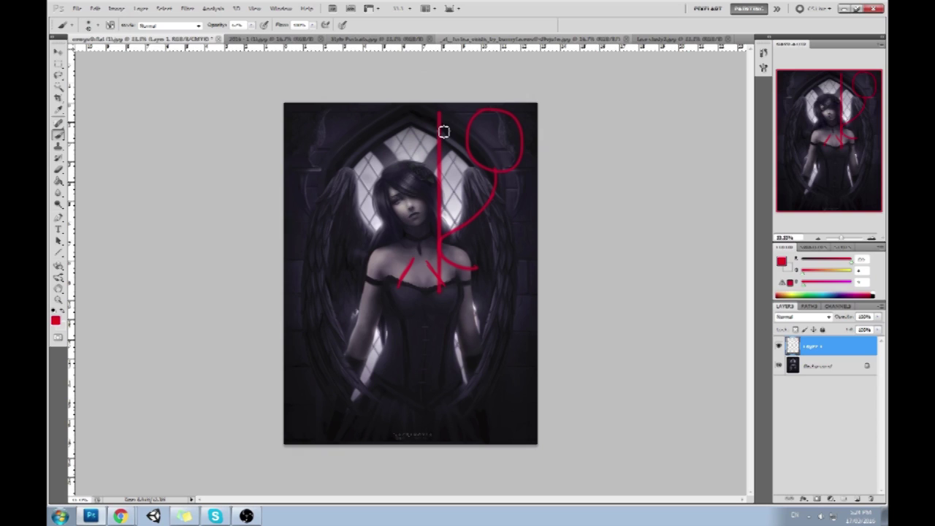
pyautogui.moveTo(406, 210); pyautogui.dragTo(416, 203)
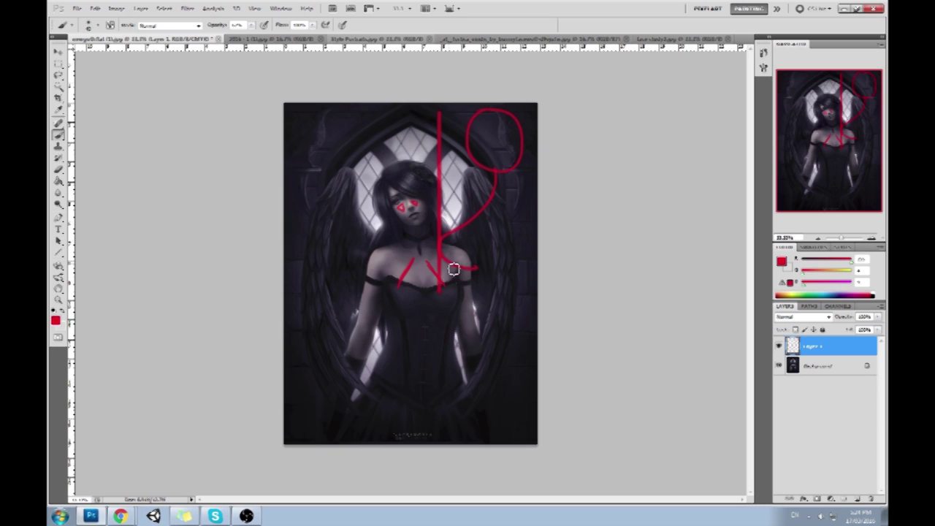
# Undo all the red marks and chest guide lines, sampling a light skin tone from the face.
pyautogui.hotkey('ctrl', 'alt', 'z')
pyautogui.hotkey('ctrl', 'alt', 'z')
pyautogui.hotkey('ctrl', 'alt', 'z')
pyautogui.hotkey('ctrl', 'alt', 'z')
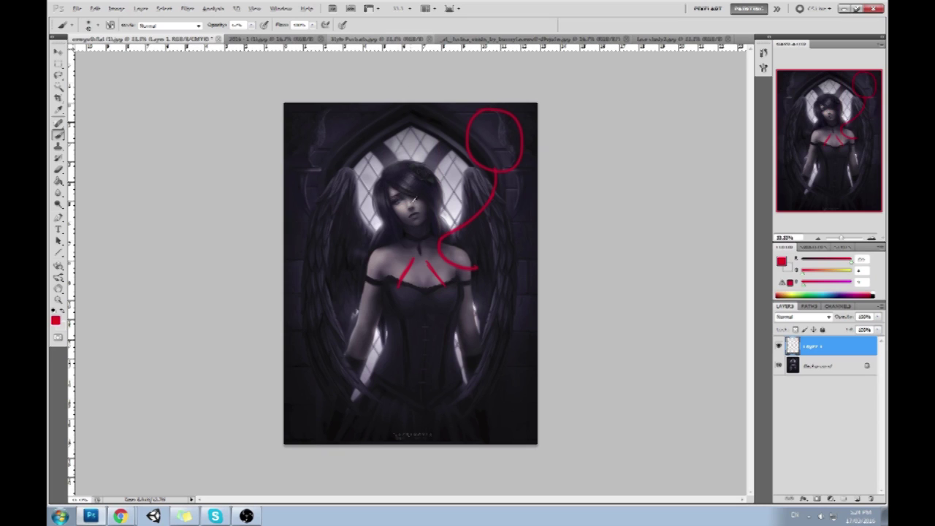
pyautogui.keyDown('alt'); pyautogui.click(403, 206); pyautogui.keyUp('alt')
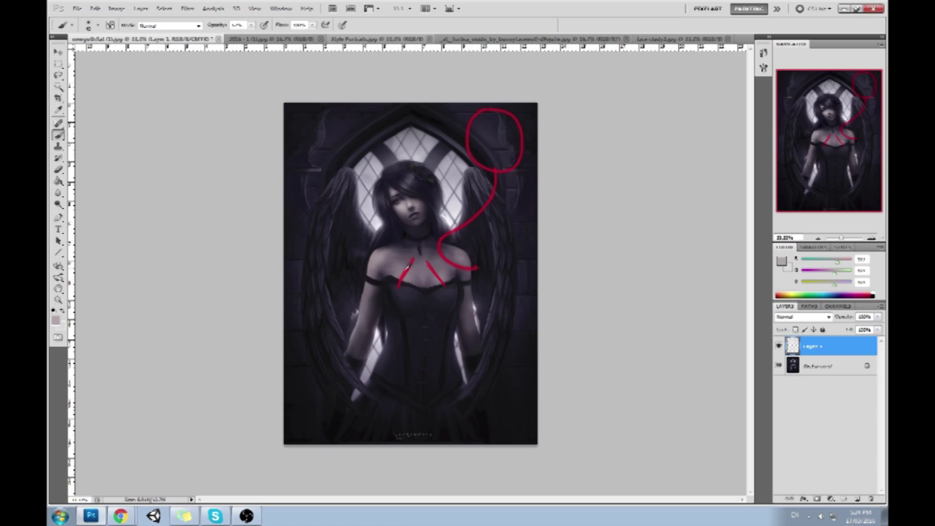
pyautogui.hotkey('ctrl', 'alt', 'z')
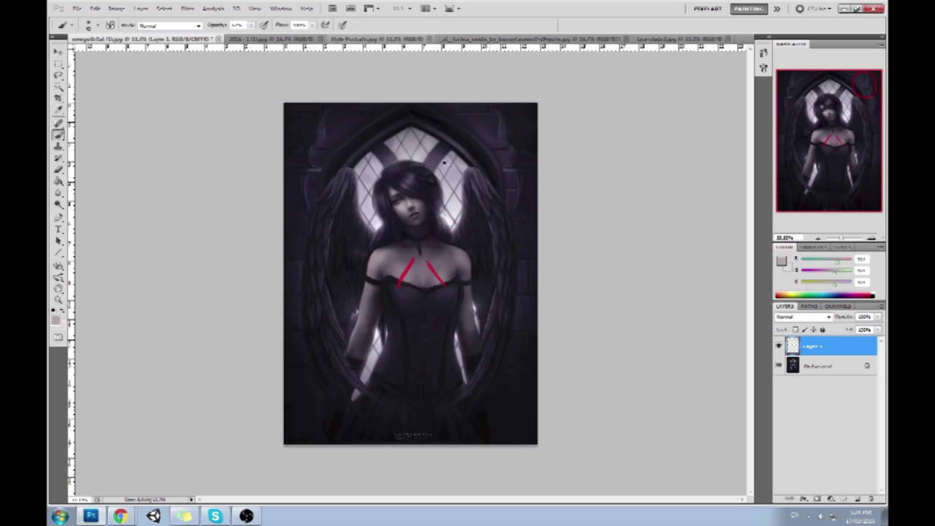
pyautogui.keyDown('alt'); pyautogui.click(406, 197); pyautogui.keyUp('alt')
pyautogui.hotkey('ctrl', 'alt', 'z')
pyautogui.hotkey('ctrl', 'alt', 'z')
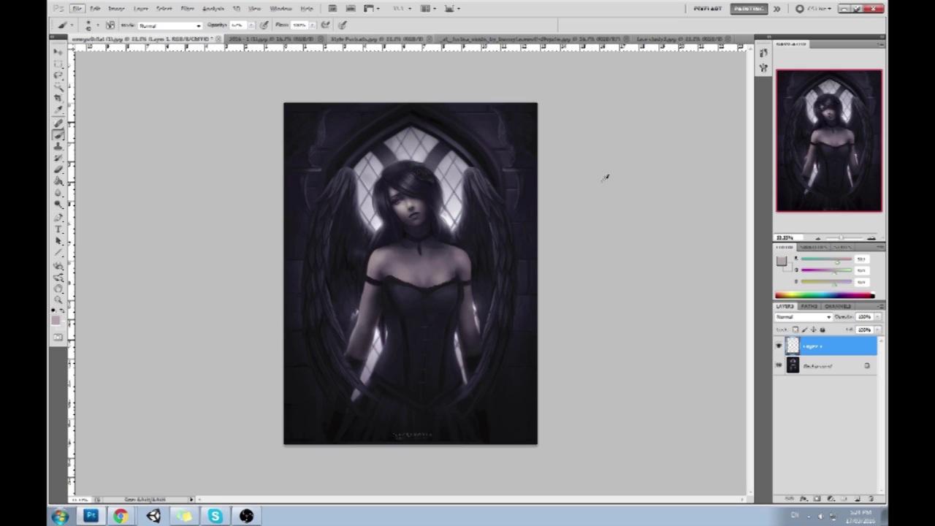
# Paint a light skin tone sampled from the face softly onto the chest above the corset neckline, using a lower brush opacity.
pyautogui.keyDown('alt'); pyautogui.click(411, 197); pyautogui.keyUp('alt')
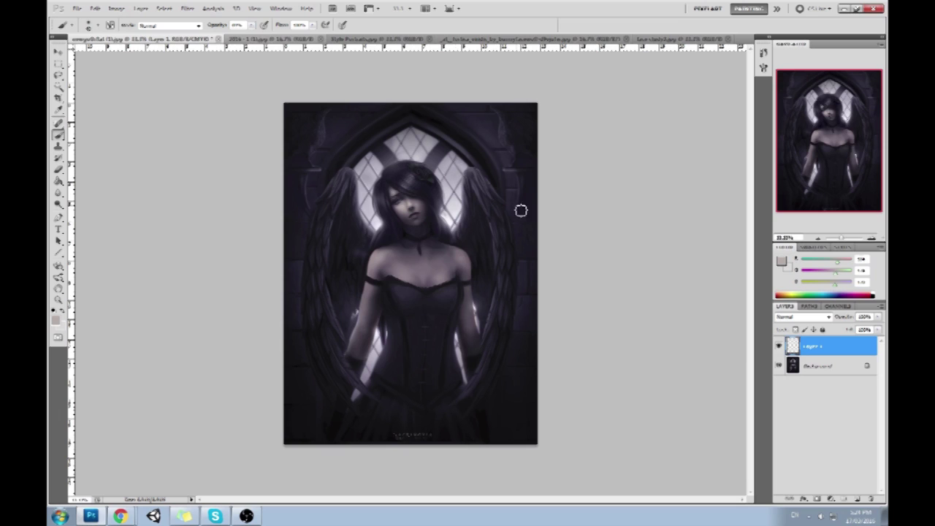
pyautogui.moveTo(409, 278)
pyautogui.mouseDown()
pyautogui.moveTo(401, 279)
pyautogui.moveTo(415, 271)
pyautogui.mouseUp()
pyautogui.hotkey('ctrl', 'z')
pyautogui.moveTo(252, 25); pyautogui.dragTo(170, 41)
pyautogui.moveTo(404, 276)
pyautogui.mouseDown()
pyautogui.moveTo(439, 215)
pyautogui.moveTo(416, 220)
pyautogui.moveTo(424, 261)
pyautogui.mouseUp()
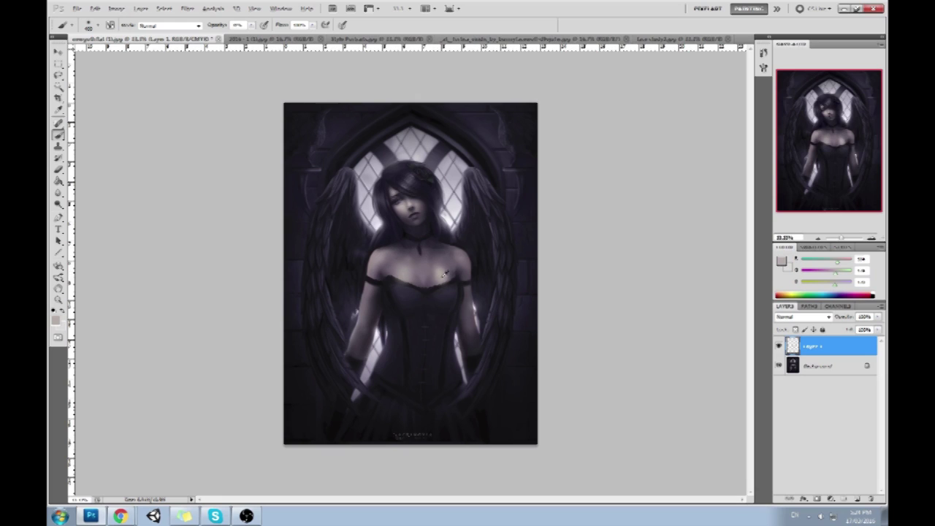
# Shade the centre of the chest and the collarbone area with darker and lighter skin tones sampled from the chest.
pyautogui.keyDown('alt'); pyautogui.click(431, 275); pyautogui.keyUp('alt')
pyautogui.keyDown('alt'); pyautogui.click(415, 269); pyautogui.keyUp('alt')
pyautogui.keyDown('alt'); pyautogui.click(433, 249); pyautogui.keyUp('alt')
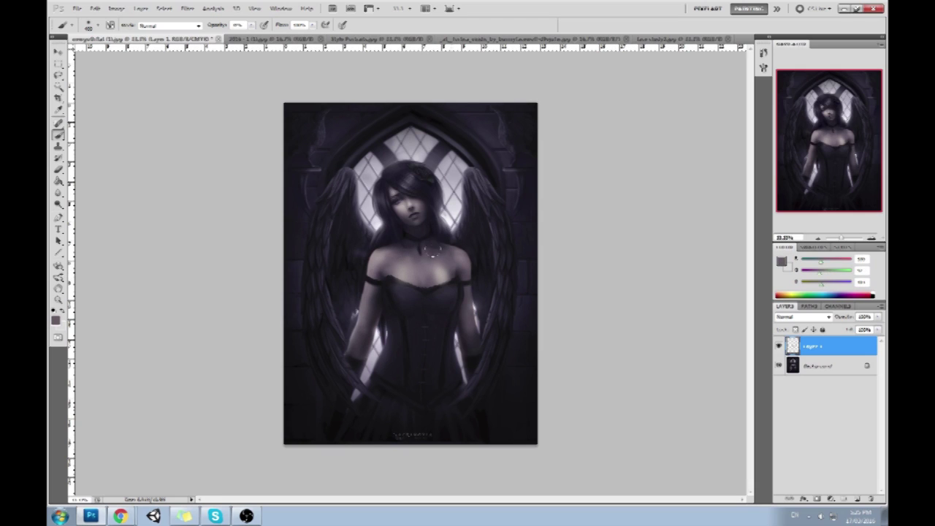
pyautogui.keyDown('alt'); pyautogui.click(453, 267); pyautogui.keyUp('alt')
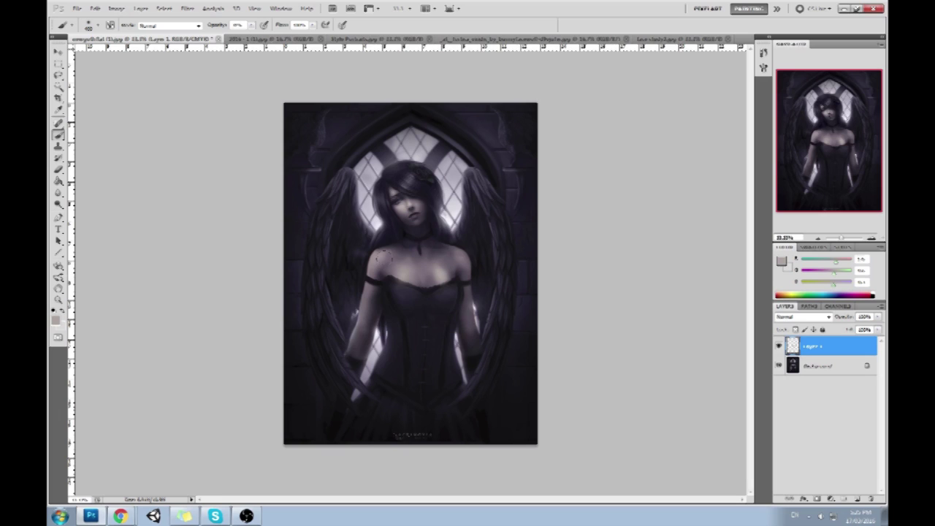
# Undo the last eraser stroke and paint a sampled dark tone across the chest on the pendant's right side.
pyautogui.press('e')
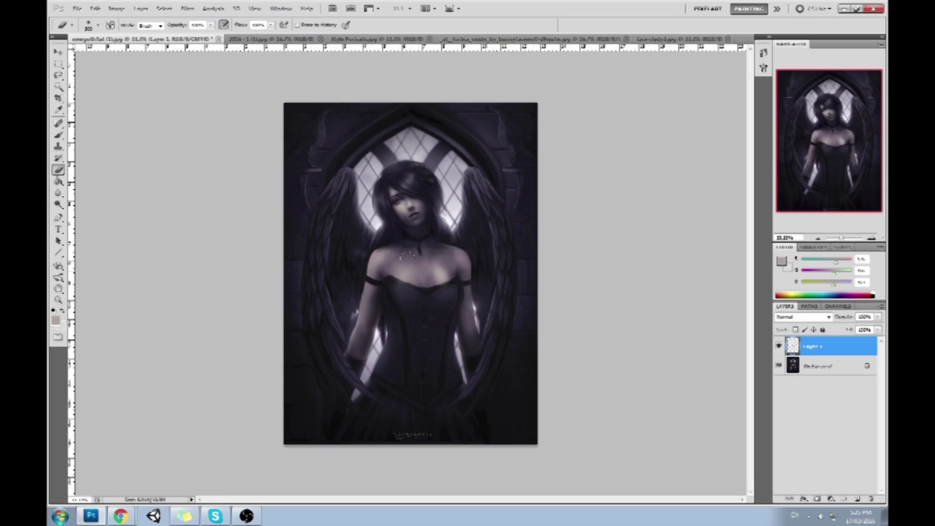
pyautogui.hotkey('ctrl', 'z')
pyautogui.press('b')
pyautogui.keyDown('alt'); pyautogui.click(458, 269); pyautogui.keyUp('alt')
pyautogui.moveTo(431, 264); pyautogui.dragTo(443, 275)
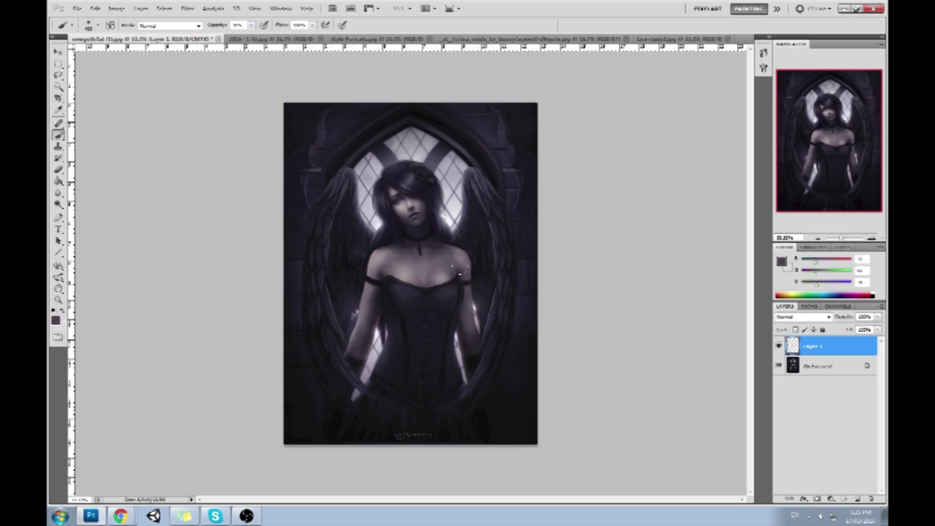
# Blend the skin between the shoulders and the corset neckline with shadow and mid tones sampled from the chest.
pyautogui.keyDown('alt'); pyautogui.click(368, 250); pyautogui.keyUp('alt')
pyautogui.keyDown('alt'); pyautogui.click(407, 260); pyautogui.keyUp('alt')
pyautogui.keyDown('alt'); pyautogui.click(407, 255); pyautogui.keyUp('alt')
pyautogui.keyDown('alt'); pyautogui.click(404, 286); pyautogui.keyUp('alt')
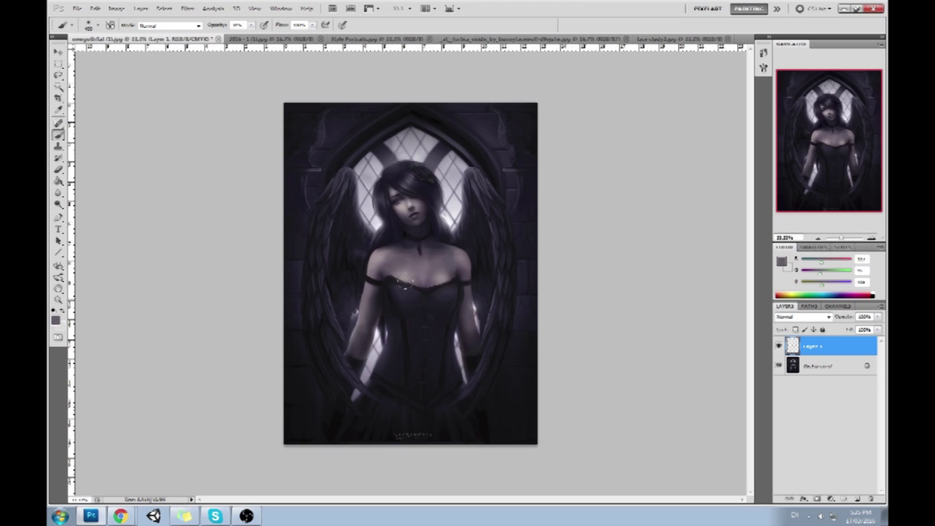
pyautogui.keyDown('alt'); pyautogui.click(411, 272); pyautogui.keyUp('alt')
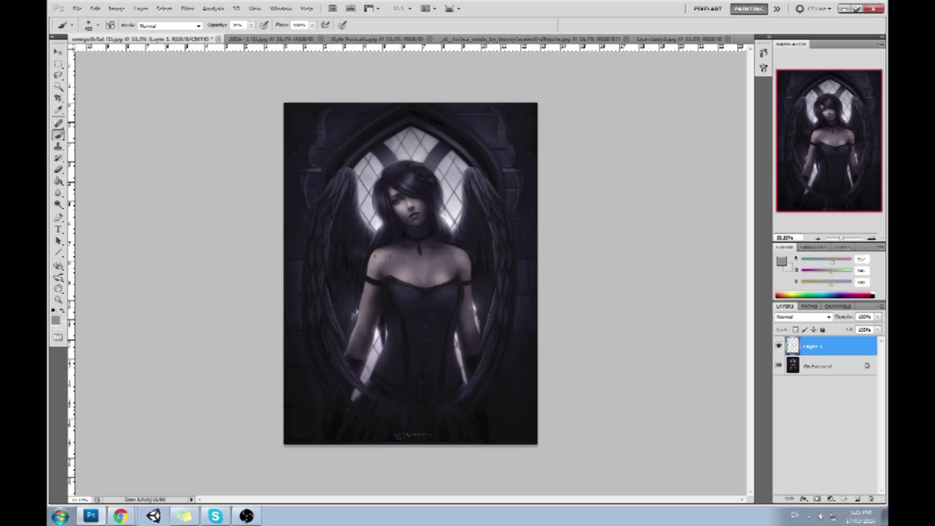
pyautogui.keyDown('alt'); pyautogui.click(406, 258); pyautogui.keyUp('alt')
pyautogui.keyDown('alt'); pyautogui.click(408, 271); pyautogui.keyUp('alt')
pyautogui.keyDown('alt'); pyautogui.click(388, 252); pyautogui.keyUp('alt')
pyautogui.keyDown('alt'); pyautogui.click(445, 273); pyautogui.keyUp('alt')
# Shade the cleavage just above the corset neckline with a smaller brush and dark tones sampled from that area.
pyautogui.press('[')
pyautogui.press('[')
pyautogui.keyDown('alt'); pyautogui.click(424, 275); pyautogui.keyUp('alt')
pyautogui.keyDown('alt'); pyautogui.click(420, 274); pyautogui.keyUp('alt')
pyautogui.keyDown('alt'); pyautogui.click(422, 276); pyautogui.keyUp('alt')
pyautogui.keyDown('alt'); pyautogui.click(422, 275); pyautogui.keyUp('alt')
pyautogui.keyDown('alt'); pyautogui.click(421, 276); pyautogui.keyUp('alt')
pyautogui.keyDown('alt'); pyautogui.click(426, 281); pyautogui.keyUp('alt')
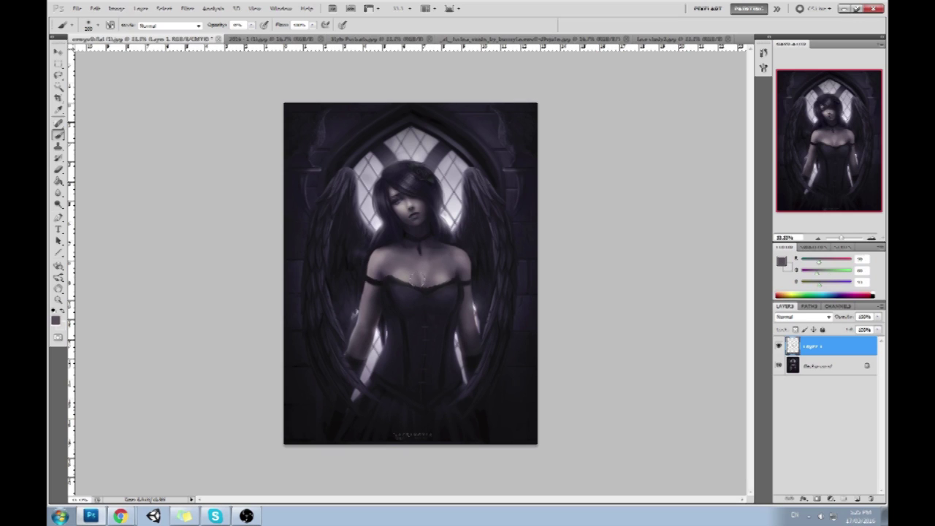
# Adjust the brush opacity and blend the shading from the pendant down to the cleavage with sampled skin tones.
pyautogui.click(251, 25)
pyautogui.click(248, 34)
pyautogui.keyDown('alt'); pyautogui.click(423, 267); pyautogui.keyUp('alt')
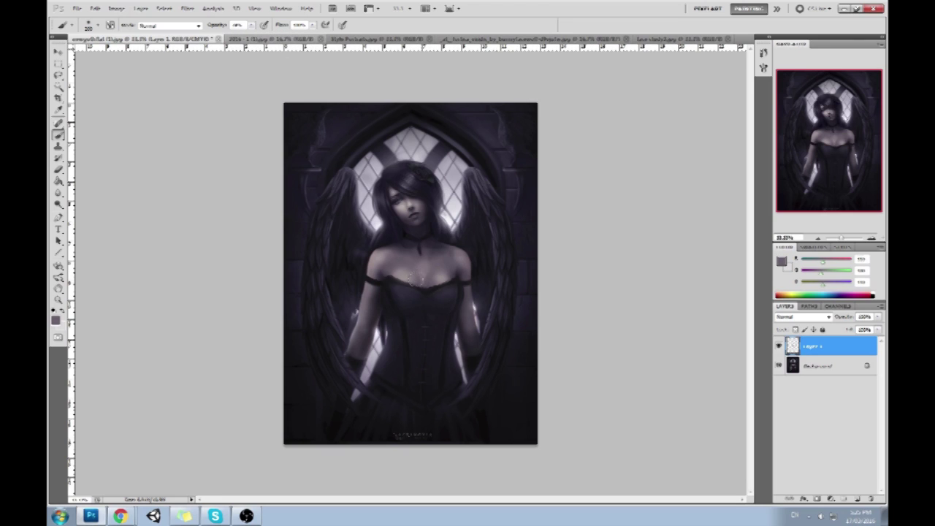
pyautogui.keyDown('alt'); pyautogui.click(406, 271); pyautogui.keyUp('alt')
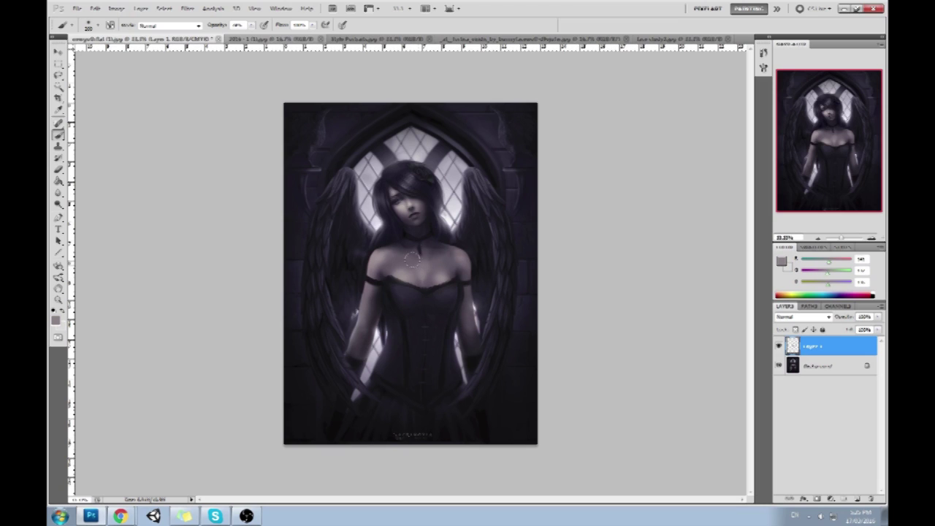
pyautogui.keyDown('alt'); pyautogui.click(426, 281); pyautogui.keyUp('alt')
pyautogui.keyDown('alt'); pyautogui.click(423, 260); pyautogui.keyUp('alt')
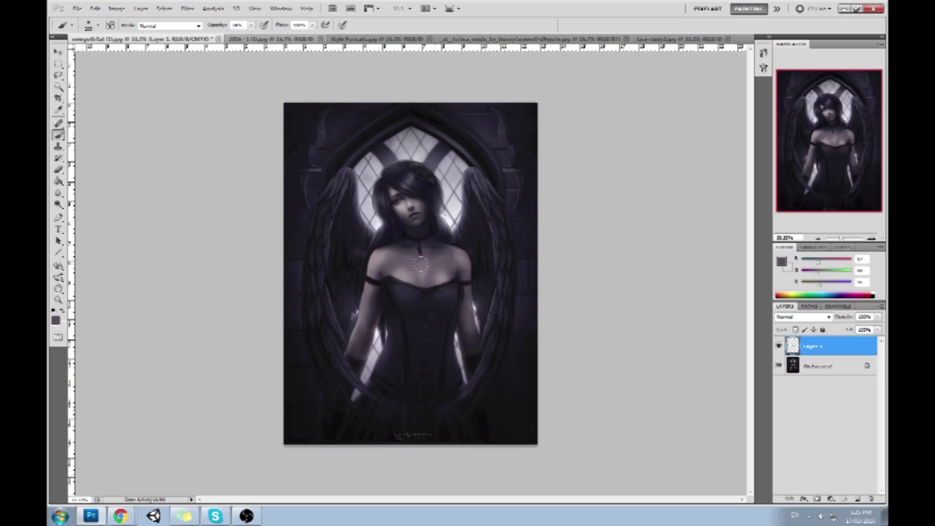
# Darken the shoulder edges and the outsides of both upper arms with dark tones sampled from the surrounding wings.
pyautogui.keyDown('alt'); pyautogui.click(389, 253); pyautogui.keyUp('alt')
pyautogui.keyDown('alt'); pyautogui.click(365, 251); pyautogui.keyUp('alt')
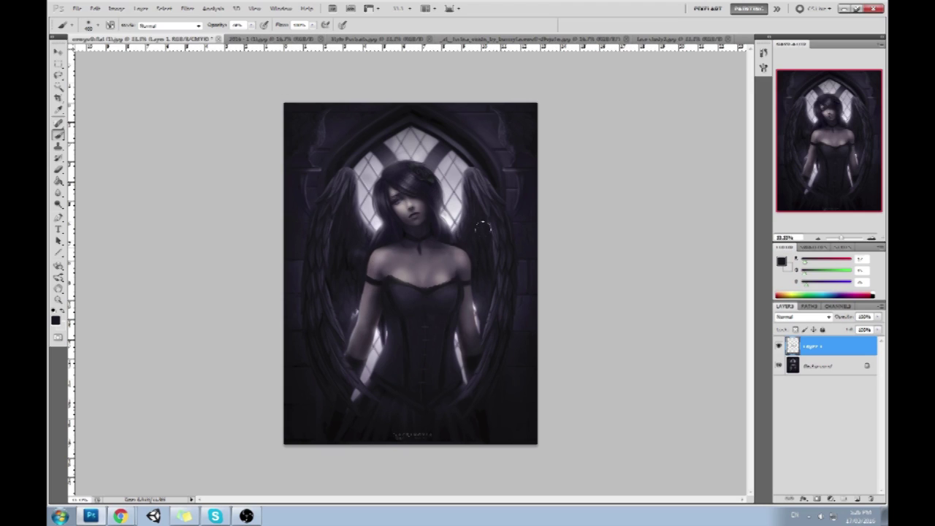
pyautogui.keyDown('alt'); pyautogui.click(388, 266); pyautogui.keyUp('alt')
pyautogui.keyDown('alt'); pyautogui.click(364, 262); pyautogui.keyUp('alt')
pyautogui.moveTo(471, 306); pyautogui.dragTo(471, 317)
pyautogui.keyDown('alt'); pyautogui.click(356, 287); pyautogui.keyUp('alt')
pyautogui.moveTo(365, 296); pyautogui.dragTo(365, 309)
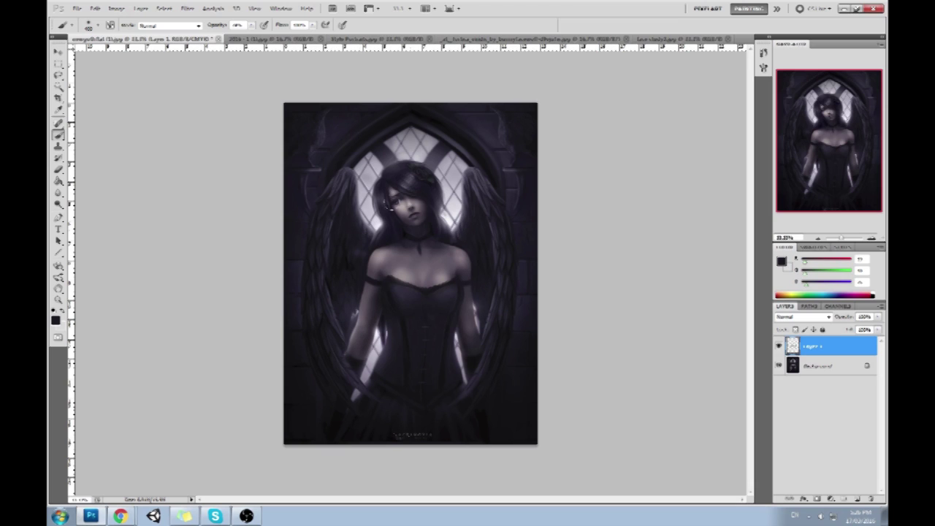
# Shade the base of the neck and the collarbones with mid and dark tones sampled around the right-hand shoulder.
pyautogui.keyDown('alt'); pyautogui.click(448, 260); pyautogui.keyUp('alt')
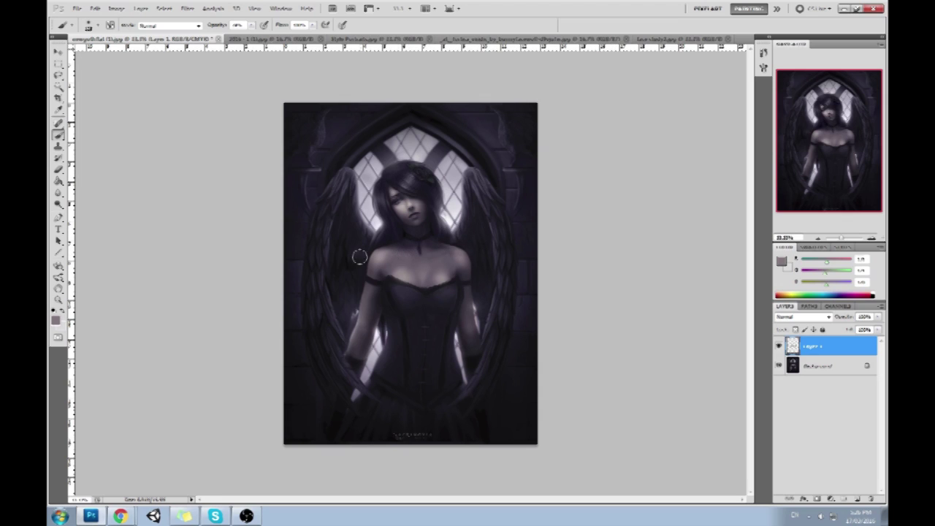
pyautogui.keyDown('alt'); pyautogui.click(441, 253); pyautogui.keyUp('alt')
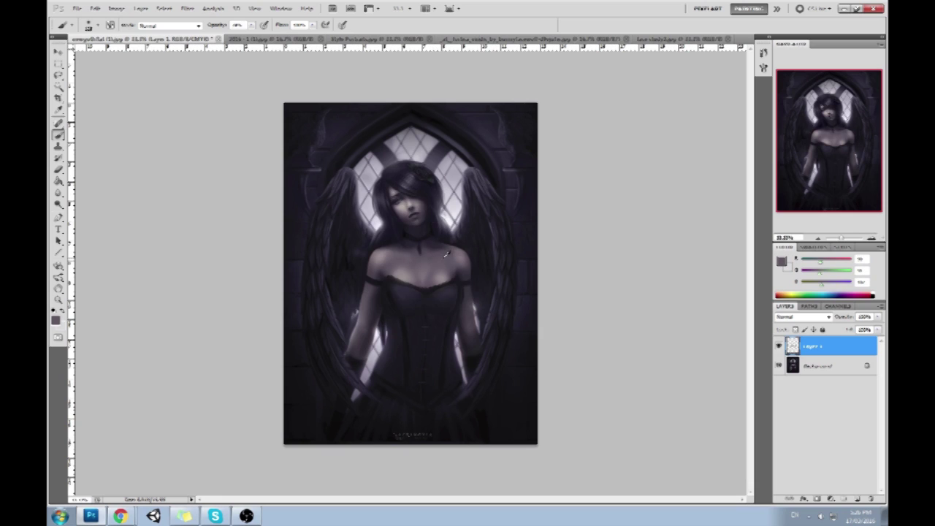
pyautogui.keyDown('alt'); pyautogui.click(443, 243); pyautogui.keyUp('alt')
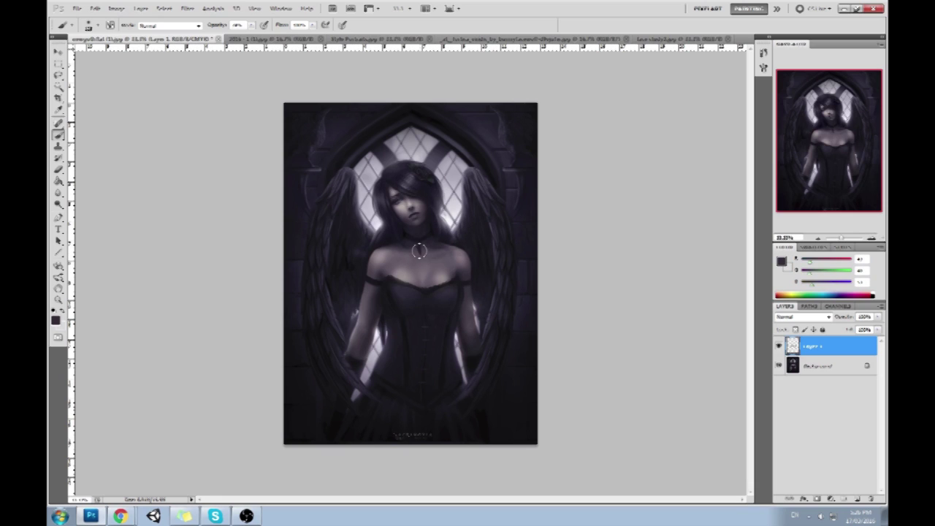
pyautogui.keyDown('alt'); pyautogui.click(443, 254); pyautogui.keyUp('alt')
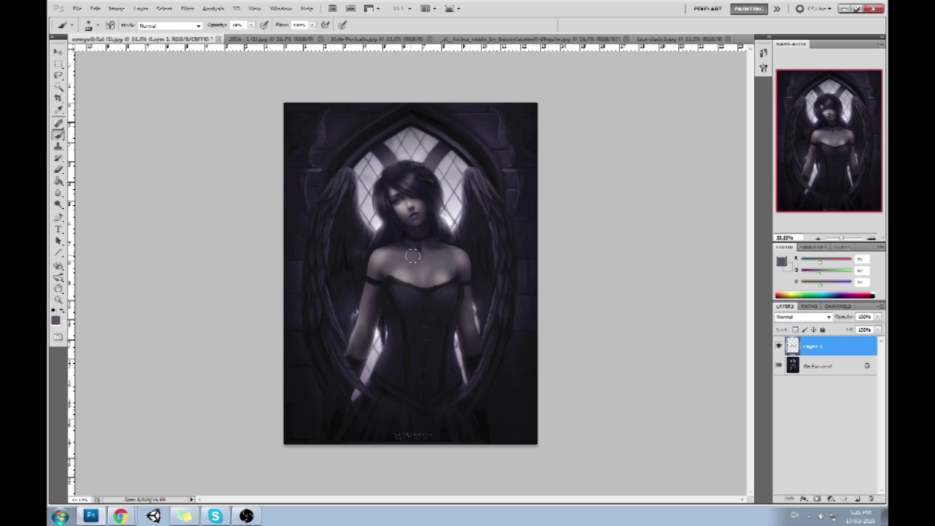
pyautogui.keyDown('alt'); pyautogui.click(433, 251); pyautogui.keyUp('alt')
pyautogui.keyDown('alt'); pyautogui.click(432, 241); pyautogui.keyUp('alt')
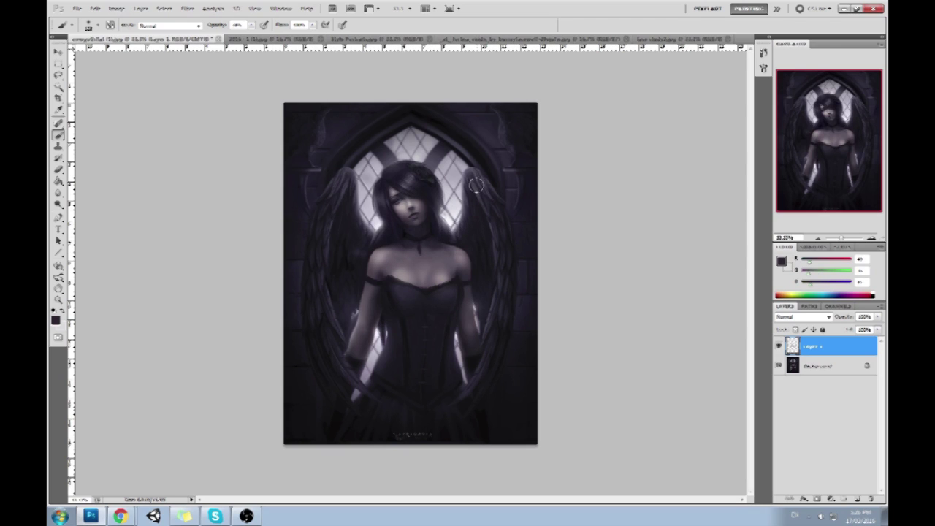
pyautogui.keyDown('alt'); pyautogui.click(430, 243); pyautogui.keyUp('alt')
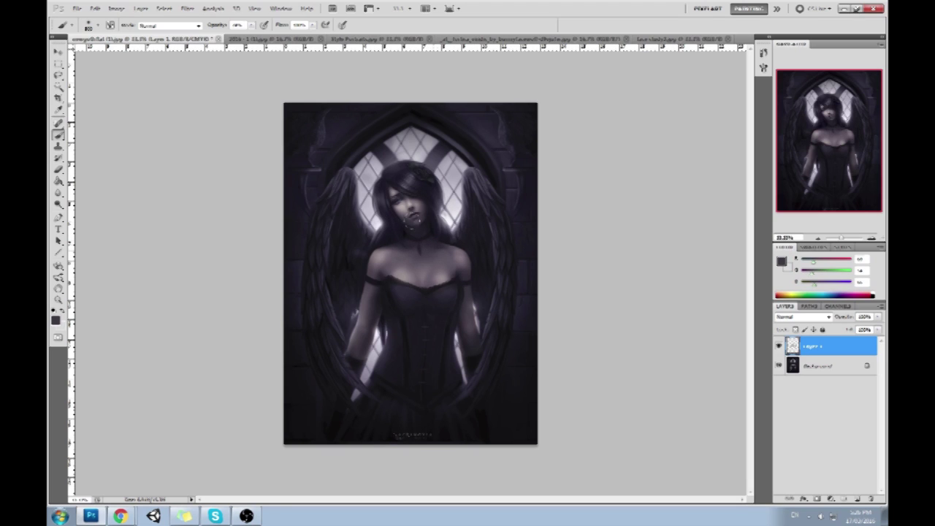
# Deepen the shadow on the neck below the chin and around the choker with sampled dark tones.
pyautogui.keyDown('alt'); pyautogui.click(436, 240); pyautogui.keyUp('alt')
pyautogui.keyDown('alt'); pyautogui.click(419, 228); pyautogui.keyUp('alt')
pyautogui.keyDown('alt'); pyautogui.click(396, 246); pyautogui.keyUp('alt')
pyautogui.keyDown('alt'); pyautogui.click(417, 249); pyautogui.keyUp('alt')
pyautogui.keyDown('alt'); pyautogui.click(423, 286); pyautogui.keyUp('alt')
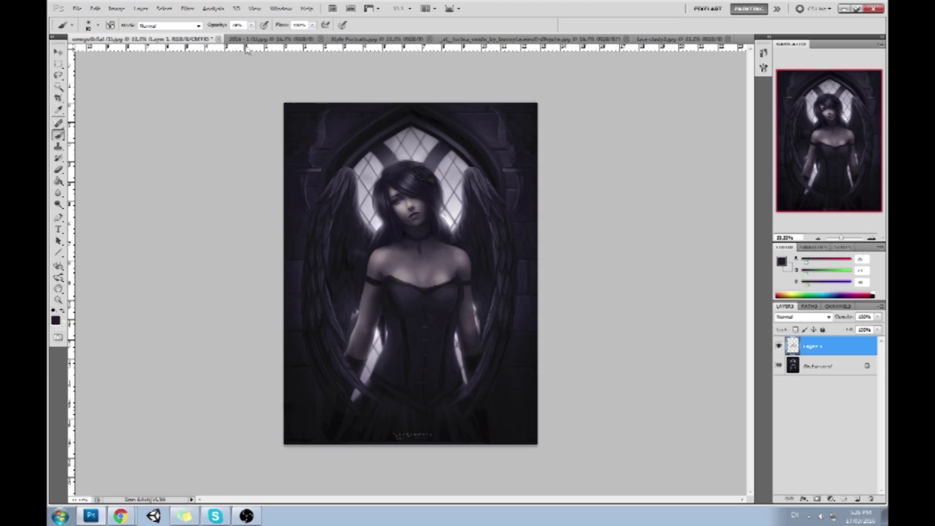
# Change the brush opacity and soften the chest shading with light skin tones sampled from both sides.
pyautogui.click(252, 25)
pyautogui.click(236, 40)
pyautogui.click(207, 87)
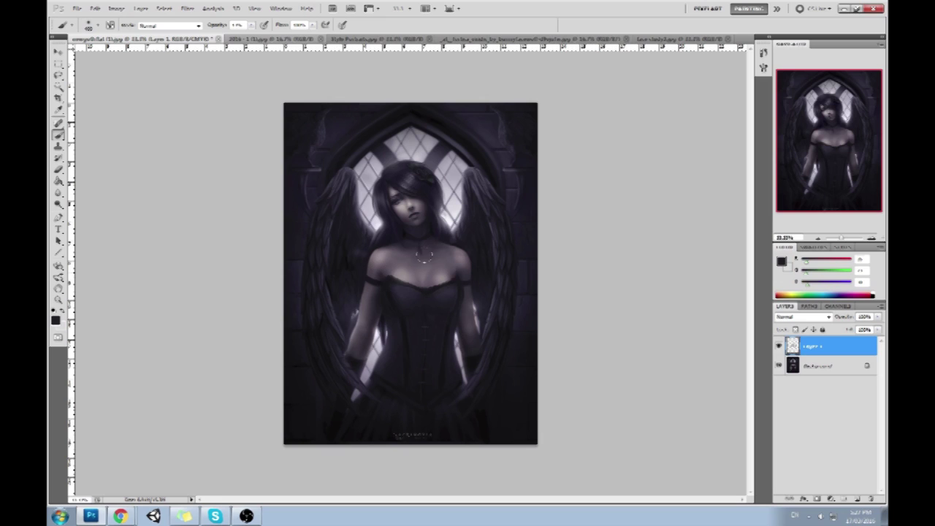
pyautogui.press('alt')
pyautogui.keyDown('alt'); pyautogui.click(409, 270); pyautogui.keyUp('alt')
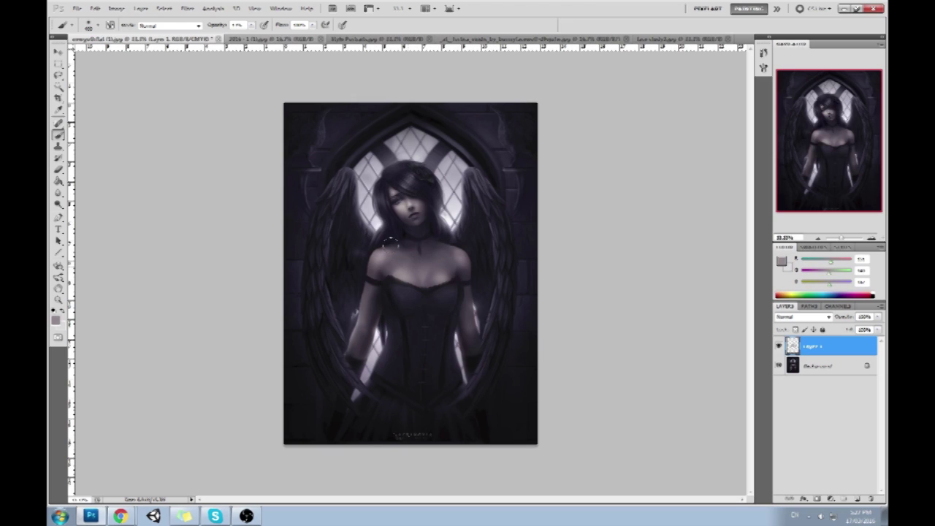
pyautogui.keyDown('alt'); pyautogui.click(443, 274); pyautogui.keyUp('alt')
pyautogui.keyDown('alt'); pyautogui.click(395, 269); pyautogui.keyUp('alt')
# Darken the hair and wing areas bordering the neck and shoulders with tones sampled from beside them.
pyautogui.keyDown('alt'); pyautogui.click(358, 236); pyautogui.keyUp('alt')
pyautogui.keyDown('alt'); pyautogui.click(459, 256); pyautogui.keyUp('alt')
pyautogui.keyDown('alt'); pyautogui.click(434, 232); pyautogui.keyUp('alt')
pyautogui.keyDown('alt'); pyautogui.click(366, 232); pyautogui.keyUp('alt')
pyautogui.keyDown('alt'); pyautogui.click(355, 231); pyautogui.keyUp('alt')
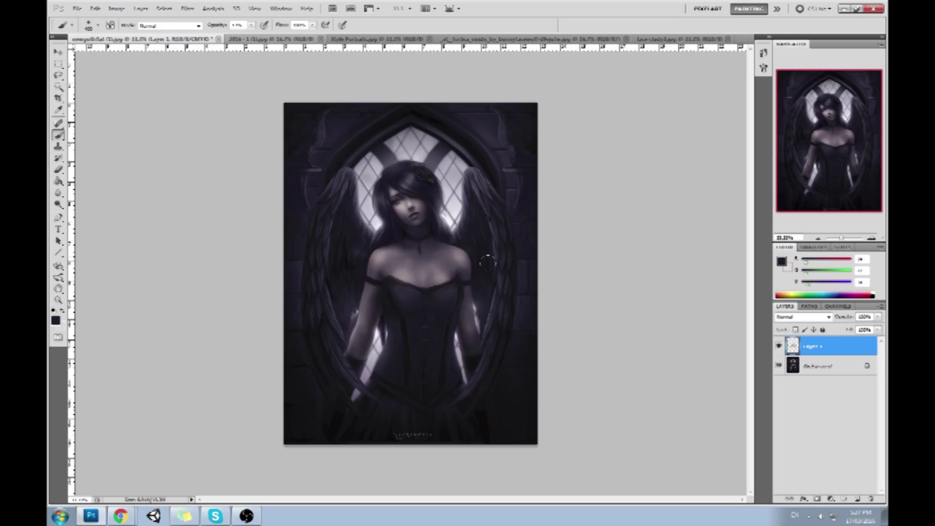
# Refine the shadows around the left-hand armpit, chest and corset edge with sampled dark and skin tones.
pyautogui.keyDown('alt'); pyautogui.click(363, 267); pyautogui.keyUp('alt')
pyautogui.keyDown('alt'); pyautogui.click(387, 273); pyautogui.keyUp('alt')
pyautogui.keyDown('alt'); pyautogui.click(420, 271); pyautogui.keyUp('alt')
pyautogui.keyDown('alt'); pyautogui.click(398, 243); pyautogui.keyUp('alt')
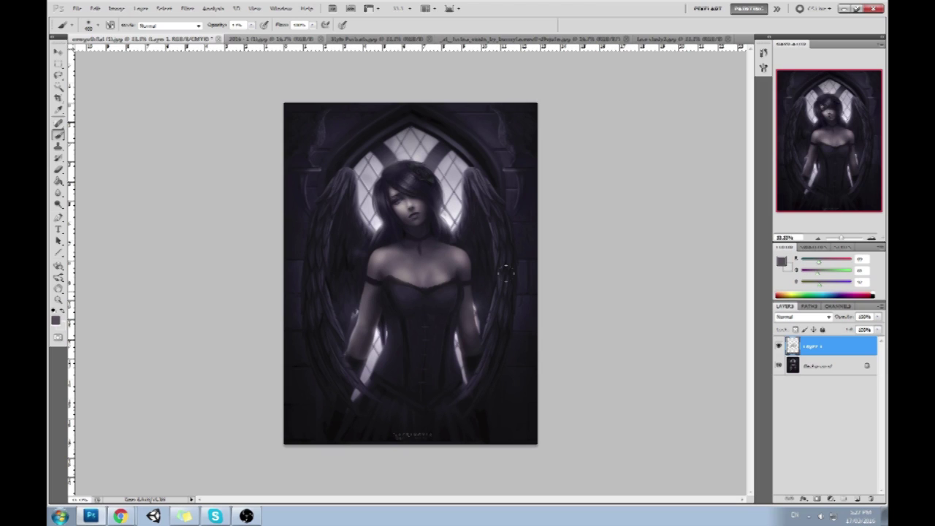
pyautogui.keyDown('alt'); pyautogui.click(391, 282); pyautogui.keyUp('alt')
pyautogui.keyDown('alt'); pyautogui.click(388, 277); pyautogui.keyUp('alt')
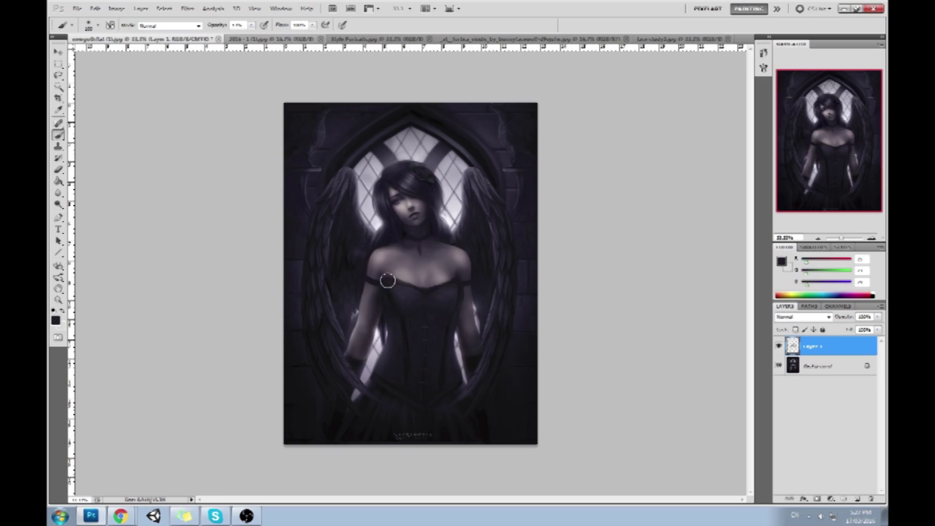
# Even out the shading on both sides of the upper chest and blend its centre with sampled skin tones.
pyautogui.keyDown('alt'); pyautogui.click(446, 275); pyautogui.keyUp('alt')
pyautogui.keyDown('alt'); pyautogui.click(453, 268); pyautogui.keyUp('alt')
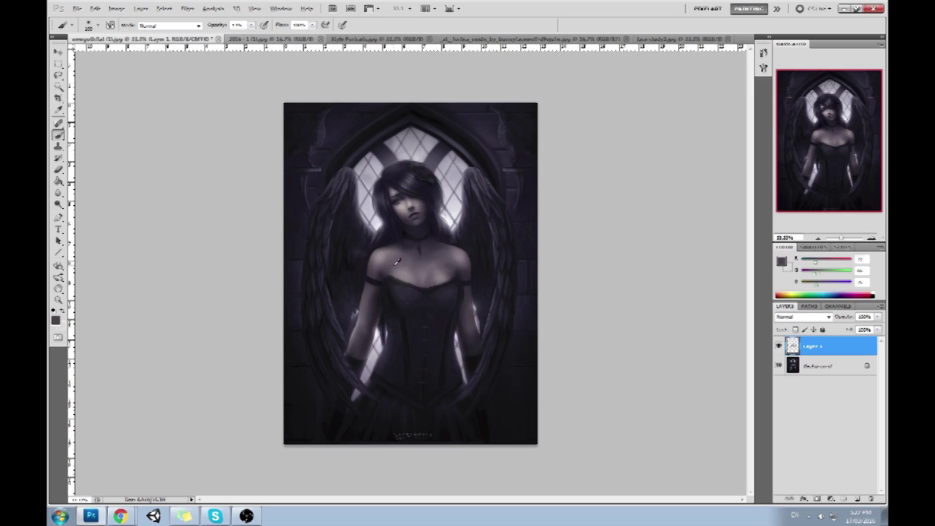
pyautogui.keyDown('alt'); pyautogui.click(389, 268); pyautogui.keyUp('alt')
pyautogui.keyDown('alt'); pyautogui.click(456, 269); pyautogui.keyUp('alt')
pyautogui.keyDown('alt'); pyautogui.click(423, 264); pyautogui.keyUp('alt')
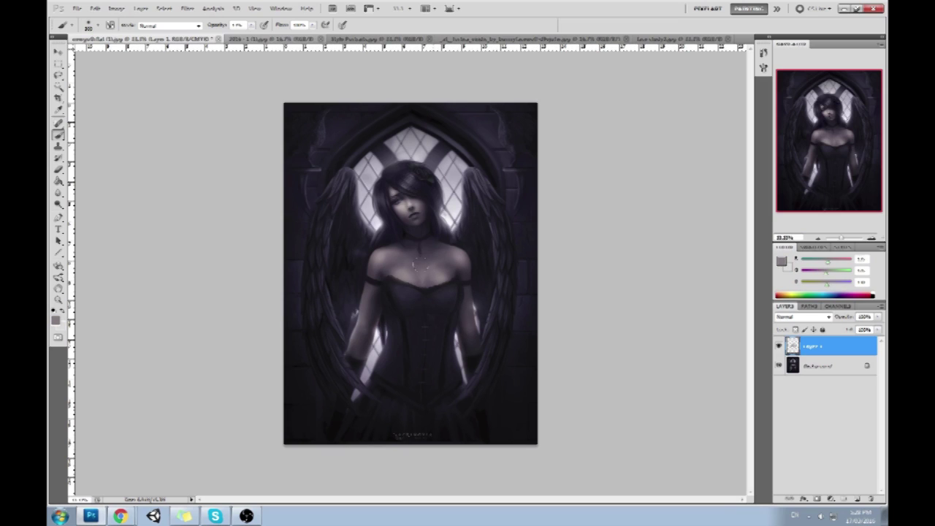
# Paint over the light pendant details on the chest with sampled skin tones and merge Layer 1 down into the Background.
pyautogui.keyDown('alt'); pyautogui.click(454, 269); pyautogui.keyUp('alt')
pyautogui.keyDown('alt'); pyautogui.click(424, 253); pyautogui.keyUp('alt')
pyautogui.keyDown('alt'); pyautogui.click(425, 255); pyautogui.keyUp('alt')
pyautogui.keyDown('alt'); pyautogui.click(404, 258); pyautogui.keyUp('alt')
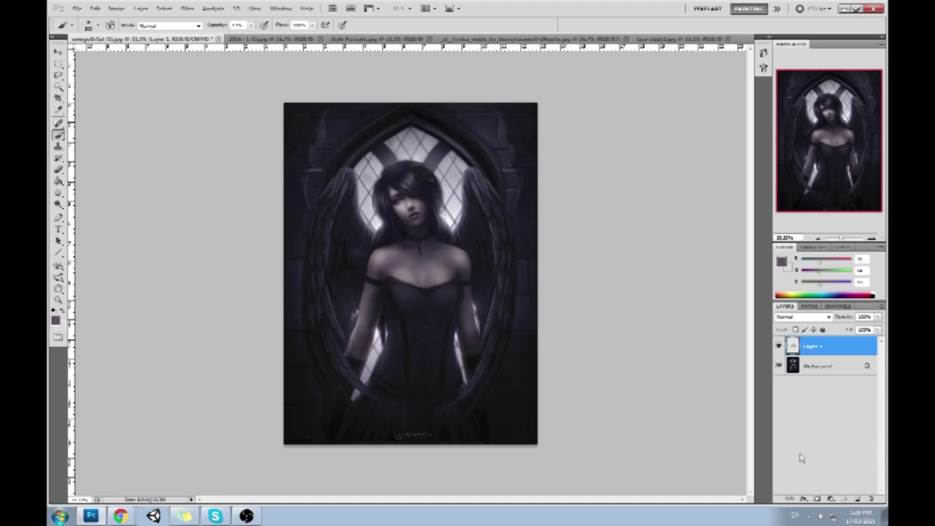
pyautogui.rightClick(810, 351)
pyautogui.click(823, 317)
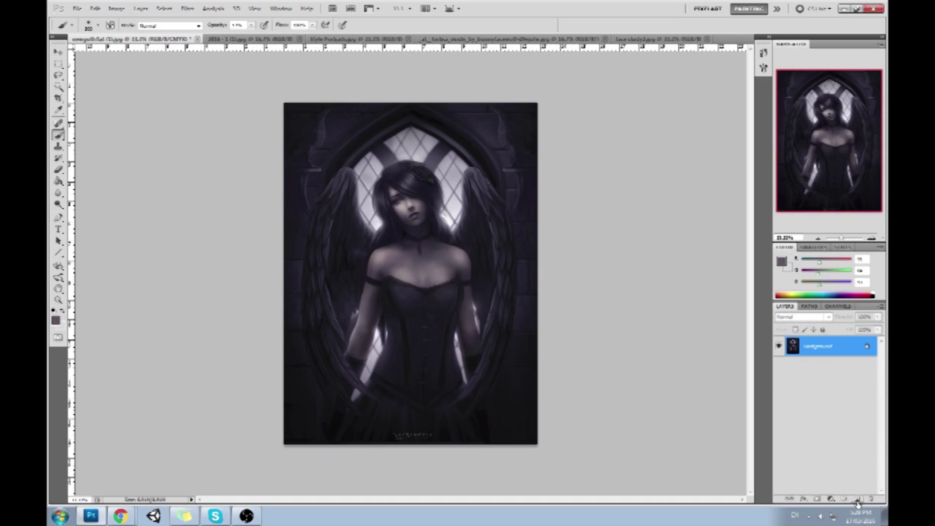
# Set the foreground colour to red (255, 0, 13) and try guide strokes over the head, neck and upper chest.
pyautogui.click(849, 259)
pyautogui.click(781, 260)
pyautogui.moveTo(669, 247); pyautogui.dragTo(762, 229)
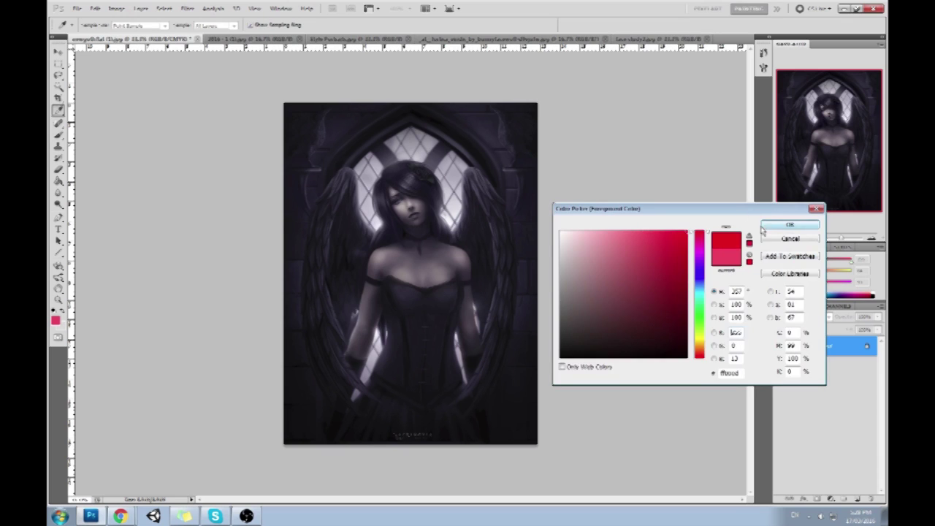
pyautogui.click(767, 225)
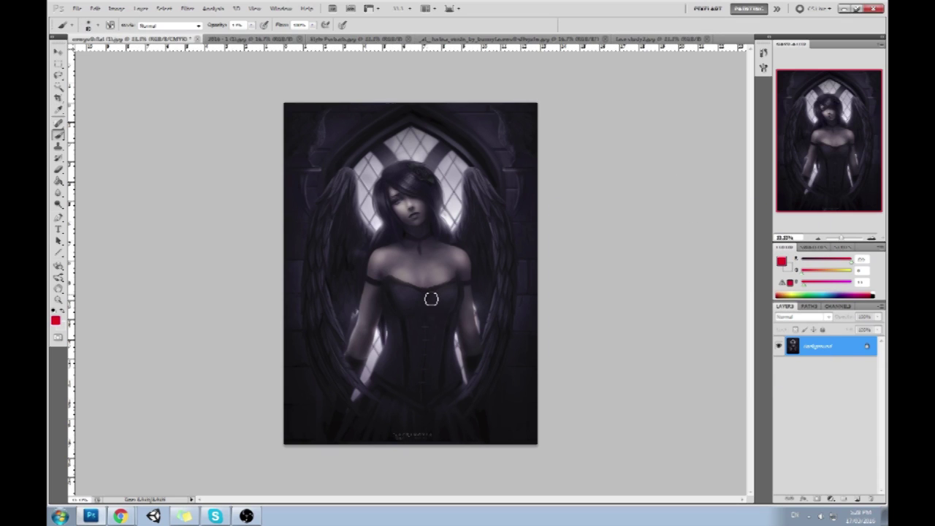
pyautogui.moveTo(424, 228); pyautogui.dragTo(406, 225)
pyautogui.moveTo(407, 174); pyautogui.dragTo(392, 165)
pyautogui.moveTo(421, 282)
pyautogui.mouseDown()
pyautogui.moveTo(431, 284)
pyautogui.moveTo(418, 283)
pyautogui.mouseUp()
pyautogui.hotkey('ctrl', 'z')
pyautogui.moveTo(404, 170); pyautogui.dragTo(417, 281)
# Try more red guide strokes down the torso and around the head, shoulder and hips, undoing the last one.
pyautogui.moveTo(422, 275)
pyautogui.mouseDown()
pyautogui.moveTo(457, 313)
pyautogui.moveTo(420, 277)
pyautogui.moveTo(421, 325)
pyautogui.moveTo(436, 326)
pyautogui.moveTo(415, 324)
pyautogui.moveTo(438, 343)
pyautogui.moveTo(424, 331)
pyautogui.moveTo(419, 372)
pyautogui.moveTo(436, 375)
pyautogui.moveTo(408, 374)
pyautogui.moveTo(420, 374)
pyautogui.moveTo(414, 419)
pyautogui.moveTo(444, 421)
pyautogui.moveTo(388, 421)
pyautogui.mouseUp()
pyautogui.moveTo(355, 393)
pyautogui.mouseDown()
pyautogui.moveTo(490, 394)
pyautogui.moveTo(429, 416)
pyautogui.moveTo(391, 394)
pyautogui.mouseUp()
pyautogui.moveTo(401, 172); pyautogui.dragTo(393, 169)
pyautogui.moveTo(421, 259)
pyautogui.mouseDown()
pyautogui.moveTo(385, 255)
pyautogui.moveTo(456, 253)
pyautogui.moveTo(486, 232)
pyautogui.mouseUp()
pyautogui.moveTo(470, 380)
pyautogui.mouseDown()
pyautogui.moveTo(376, 377)
pyautogui.moveTo(432, 386)
pyautogui.moveTo(407, 382)
pyautogui.moveTo(424, 396)
pyautogui.moveTo(469, 348)
pyautogui.moveTo(426, 401)
pyautogui.moveTo(433, 392)
pyautogui.moveTo(421, 399)
pyautogui.moveTo(403, 374)
pyautogui.moveTo(428, 402)
pyautogui.moveTo(449, 367)
pyautogui.moveTo(429, 400)
pyautogui.moveTo(403, 378)
pyautogui.moveTo(450, 365)
pyautogui.mouseUp()
pyautogui.moveTo(431, 400)
pyautogui.mouseDown()
pyautogui.moveTo(419, 418)
pyautogui.moveTo(411, 413)
pyautogui.moveTo(435, 418)
pyautogui.moveTo(408, 409)
pyautogui.moveTo(423, 422)
pyautogui.moveTo(441, 407)
pyautogui.mouseUp()
pyautogui.hotkey('ctrl', 'z')
# Raise the brush opacity to 100% and outline both sides of the waist in red.
pyautogui.press('0')
pyautogui.moveTo(391, 306); pyautogui.dragTo(398, 321)
pyautogui.hotkey('ctrl', 'z')
pyautogui.moveTo(383, 291); pyautogui.dragTo(396, 322)
pyautogui.moveTo(466, 302)
pyautogui.mouseDown()
pyautogui.moveTo(461, 362)
pyautogui.moveTo(448, 325)
pyautogui.moveTo(457, 329)
pyautogui.moveTo(398, 314)
pyautogui.mouseUp()
# Draw a red centre line from the neck to the image's lower edge and a curve closing the base of the pelvis.
pyautogui.moveTo(418, 223); pyautogui.dragTo(454, 472)
pyautogui.hotkey('ctrl', 'z')
pyautogui.moveTo(424, 247)
pyautogui.mouseDown()
pyautogui.moveTo(423, 345)
pyautogui.moveTo(404, 442)
pyautogui.mouseUp()
pyautogui.moveTo(418, 341)
pyautogui.mouseDown()
pyautogui.moveTo(455, 411)
pyautogui.moveTo(465, 393)
pyautogui.moveTo(387, 394)
pyautogui.moveTo(460, 378)
pyautogui.mouseUp()
pyautogui.hotkey('ctrl', 'z')
pyautogui.moveTo(398, 407)
pyautogui.mouseDown()
pyautogui.moveTo(418, 396)
pyautogui.moveTo(450, 399)
pyautogui.mouseUp()
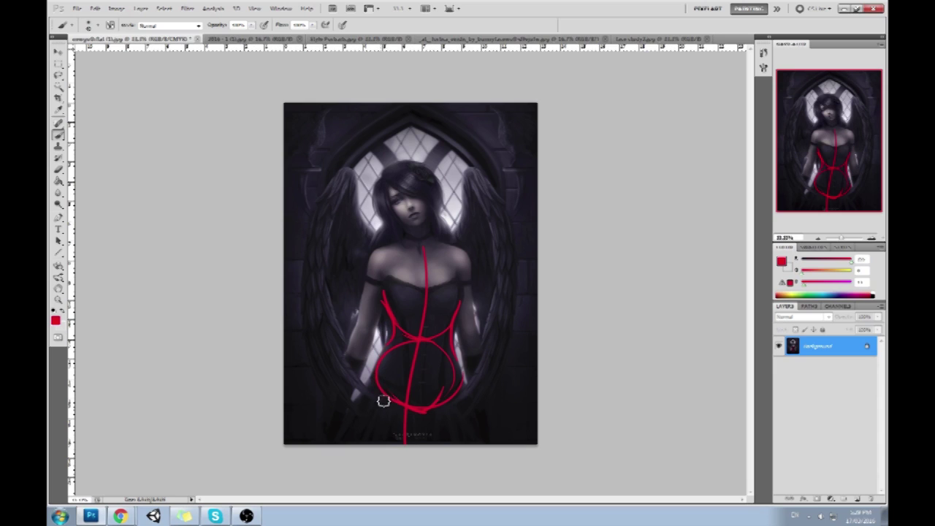
# Sketch the hip joints and thighs in red on both sides and add a short mark on the belly.
pyautogui.moveTo(446, 400); pyautogui.dragTo(440, 402)
pyautogui.moveTo(375, 395); pyautogui.dragTo(379, 377)
pyautogui.moveTo(396, 338)
pyautogui.mouseDown()
pyautogui.moveTo(371, 378)
pyautogui.moveTo(356, 442)
pyautogui.mouseUp()
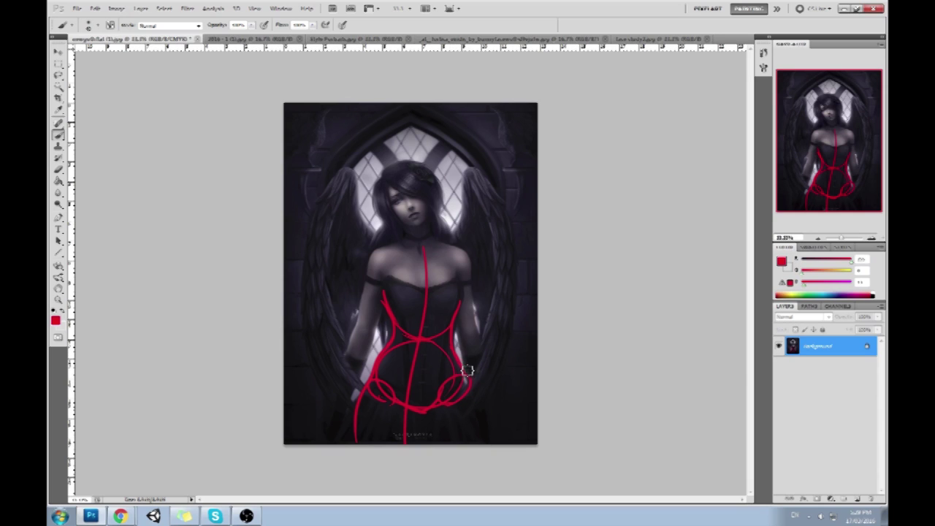
pyautogui.moveTo(476, 392); pyautogui.dragTo(477, 442)
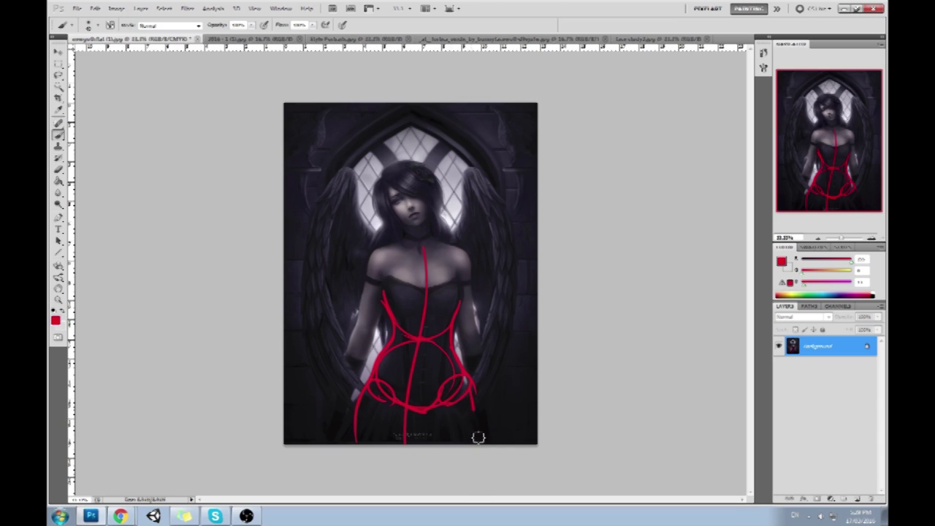
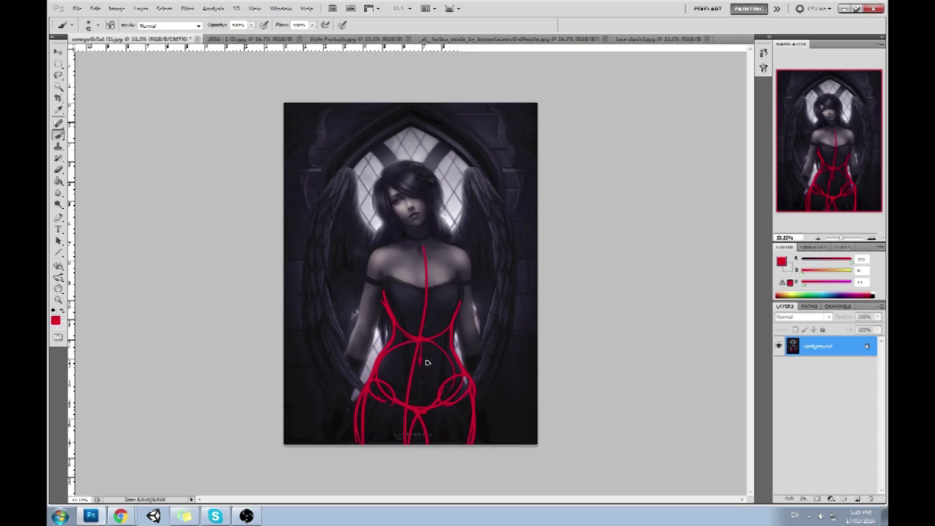
pyautogui.moveTo(423, 350); pyautogui.dragTo(423, 373)
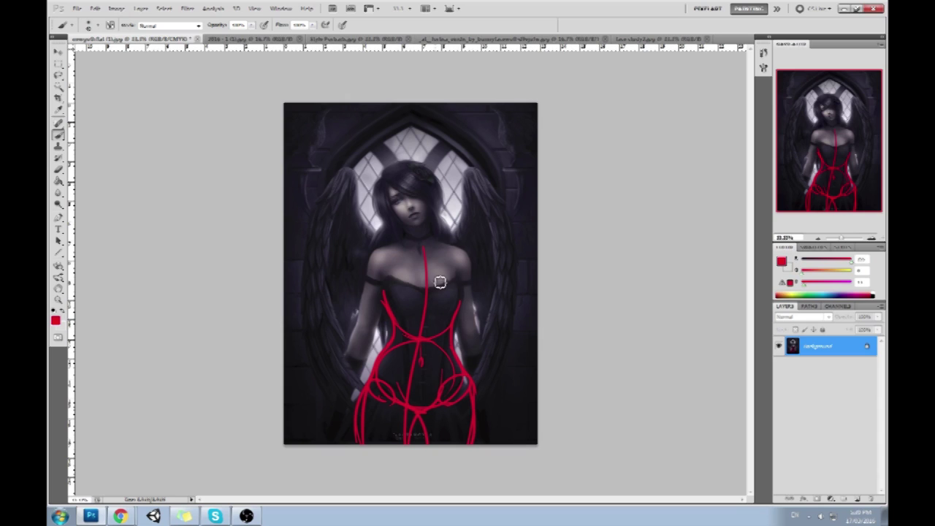
pyautogui.press('v')
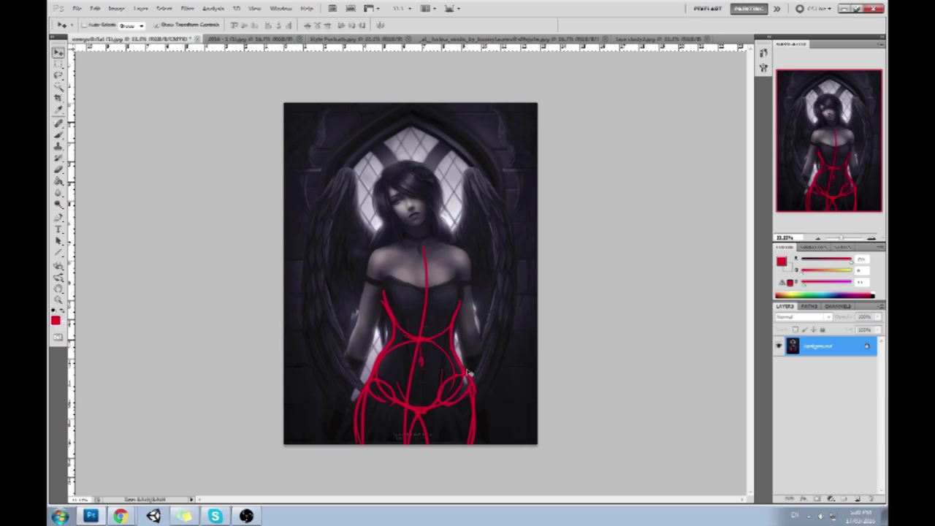
pyautogui.click(441, 374)
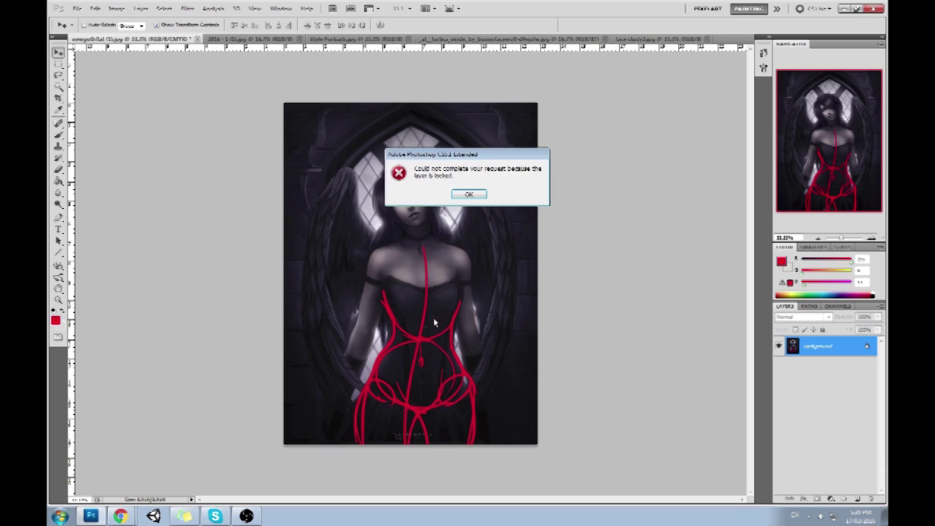
pyautogui.click(470, 195)
pyautogui.press('b')
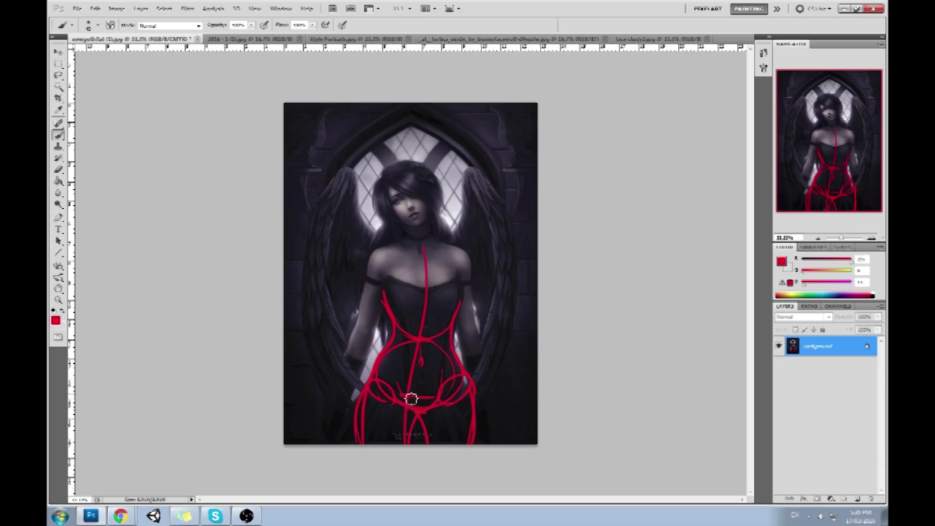
# Try red strokes across the bust and along both shoulders, undoing them again.
pyautogui.moveTo(414, 298); pyautogui.dragTo(436, 296)
pyautogui.hotkey('ctrl', 'z')
pyautogui.hotkey('ctrl', 'alt', 'z')
pyautogui.moveTo(468, 251)
pyautogui.mouseDown()
pyautogui.moveTo(399, 248)
pyautogui.moveTo(360, 274)
pyautogui.moveTo(477, 275)
pyautogui.mouseUp()
pyautogui.hotkey('ctrl', 'alt', 'z')
pyautogui.moveTo(363, 257); pyautogui.dragTo(390, 245)
# Step back through the document history to the state before the red anatomy sketch.
pyautogui.click(763, 53)
pyautogui.moveTo(658, 147); pyautogui.dragTo(675, 76)
pyautogui.moveTo(749, 298); pyautogui.dragTo(750, 280)
pyautogui.moveTo(652, 215)
pyautogui.mouseDown()
pyautogui.moveTo(647, 136)
pyautogui.moveTo(661, 93)
pyautogui.moveTo(646, 133)
pyautogui.moveTo(635, 135)
pyautogui.moveTo(637, 111)
pyautogui.mouseUp()
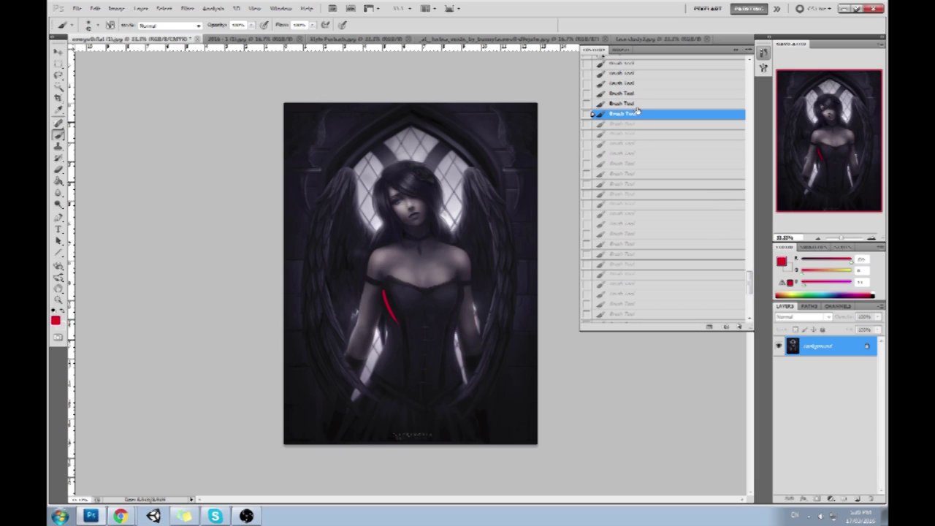
pyautogui.click(576, 158)
pyautogui.click(736, 50)
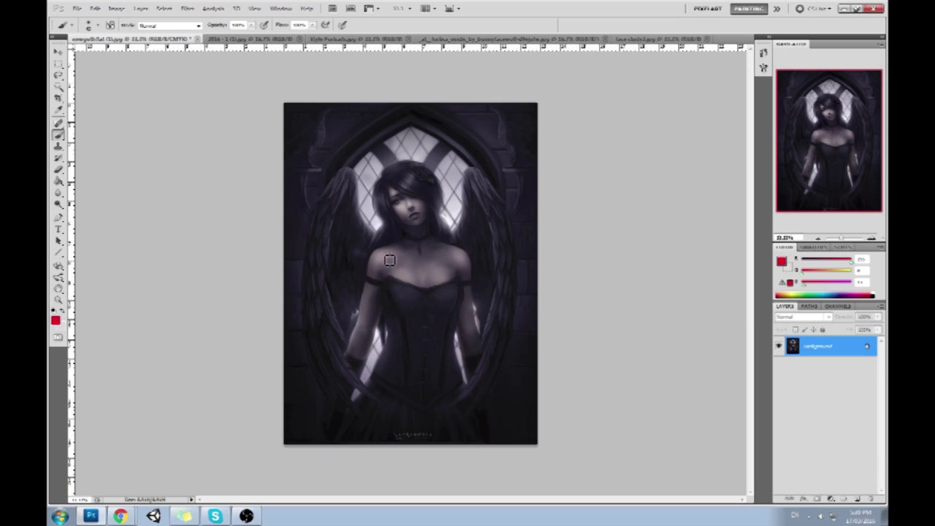
# Draw a vertical red proportion line down the figure with head-length ticks at chin, chest, waist and hips, then undo the guides.
pyautogui.moveTo(382, 380)
pyautogui.mouseDown()
pyautogui.moveTo(435, 404)
pyautogui.moveTo(463, 383)
pyautogui.mouseUp()
pyautogui.hotkey('ctrl', 'z')
pyautogui.moveTo(419, 434)
pyautogui.mouseDown()
pyautogui.moveTo(445, 410)
pyautogui.moveTo(401, 408)
pyautogui.moveTo(422, 432)
pyautogui.mouseUp()
pyautogui.moveTo(421, 231)
pyautogui.mouseDown()
pyautogui.moveTo(437, 445)
pyautogui.moveTo(423, 183)
pyautogui.mouseUp()
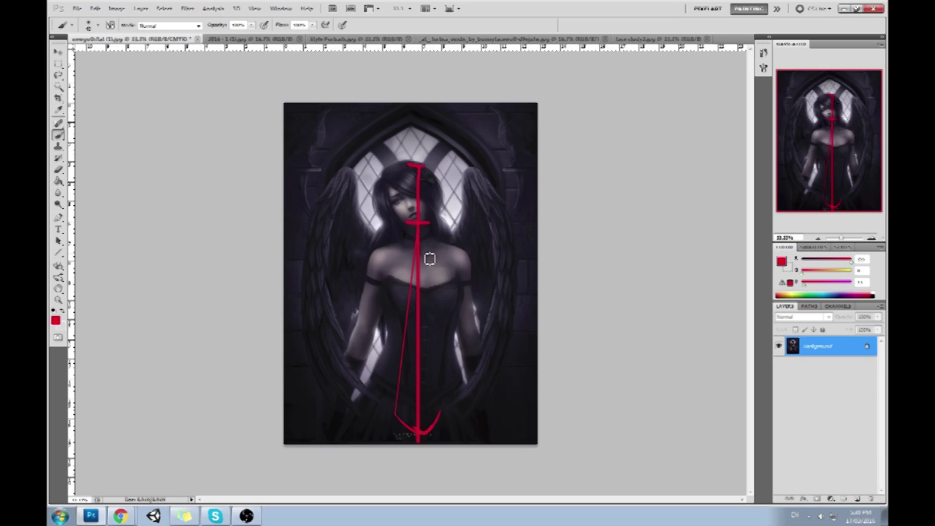
pyautogui.moveTo(406, 276); pyautogui.dragTo(429, 275)
pyautogui.moveTo(403, 329); pyautogui.dragTo(430, 328)
pyautogui.moveTo(434, 382); pyautogui.dragTo(396, 381)
pyautogui.hotkey('ctrl', 'alt', 'z')
pyautogui.hotkey('ctrl', 'alt', 'z')
pyautogui.hotkey('ctrl', 'alt', 'z')
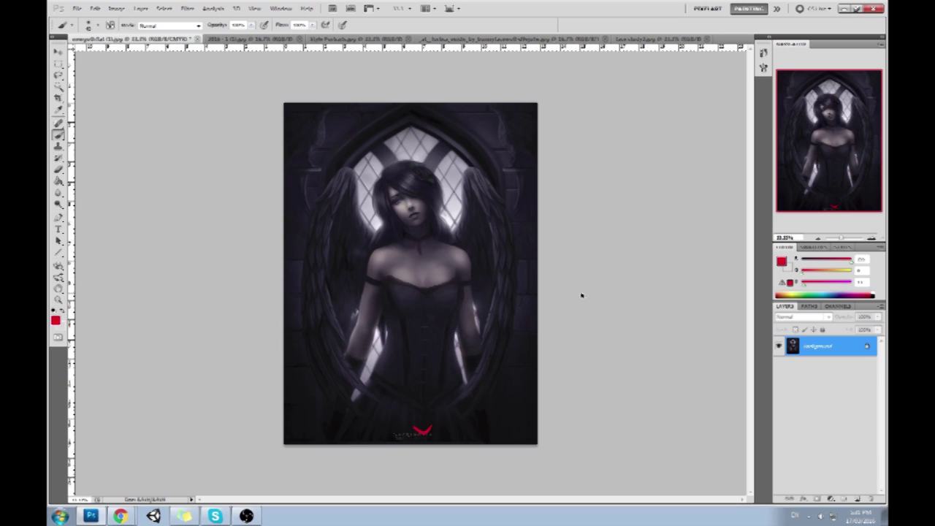
# Mark narrower waist curves in red along both sides of the corset.
pyautogui.moveTo(385, 304); pyautogui.dragTo(384, 346)
pyautogui.hotkey('ctrl', 'alt', 'z')
pyautogui.moveTo(384, 302); pyautogui.dragTo(383, 351)
pyautogui.moveTo(459, 314)
pyautogui.mouseDown()
pyautogui.moveTo(448, 345)
pyautogui.moveTo(461, 363)
pyautogui.mouseUp()
# Undo the red waist marks and narrow both sides of the waist by painting with a light background tone sampled beside the arm.
pyautogui.keyDown('alt'); pyautogui.click(460, 351); pyautogui.keyUp('alt')
pyautogui.hotkey('ctrl', 'alt', 'z')
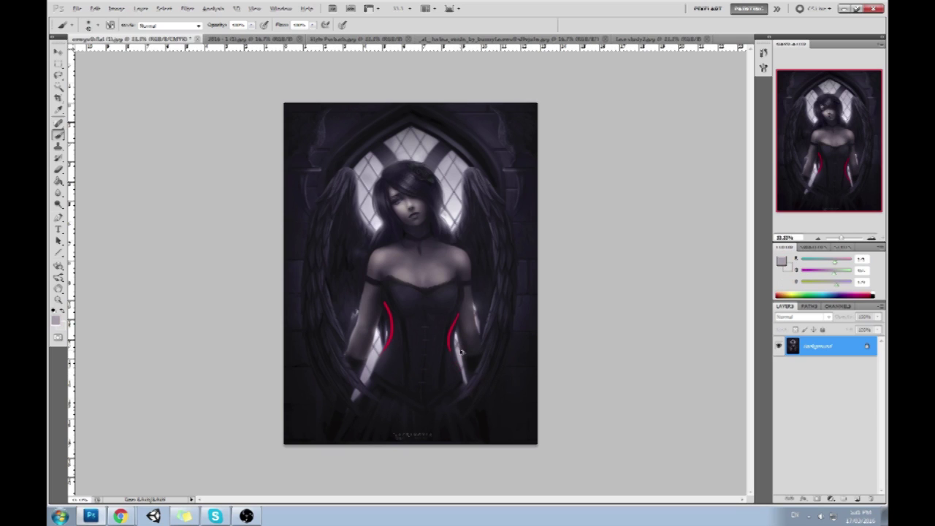
pyautogui.keyDown('alt'); pyautogui.click(462, 351); pyautogui.keyUp('alt')
pyautogui.moveTo(461, 351)
pyautogui.mouseDown()
pyautogui.moveTo(461, 361)
pyautogui.moveTo(456, 324)
pyautogui.moveTo(458, 341)
pyautogui.mouseUp()
pyautogui.moveTo(384, 319); pyautogui.dragTo(382, 344)
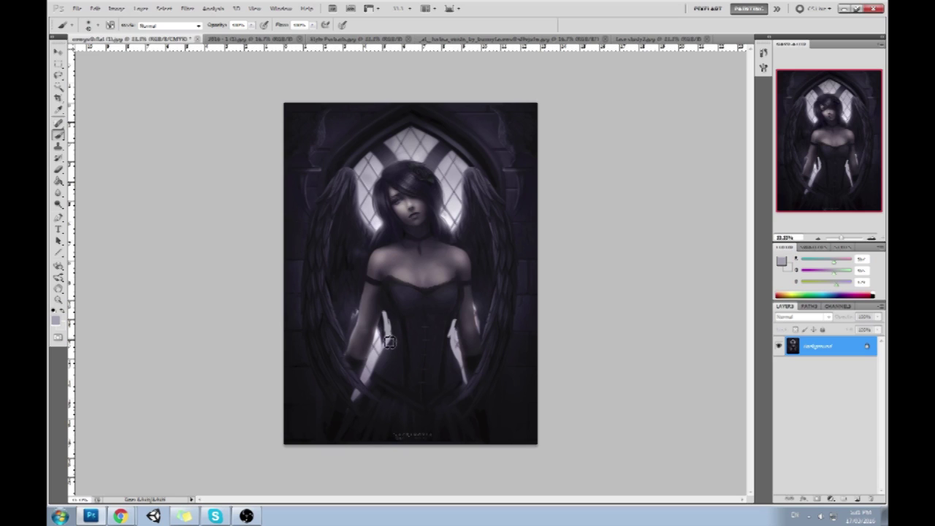
# Refine the waist contours on both sides with dark corset and light background tones sampled beside them.
pyautogui.keyDown('alt'); pyautogui.click(396, 343); pyautogui.keyUp('alt')
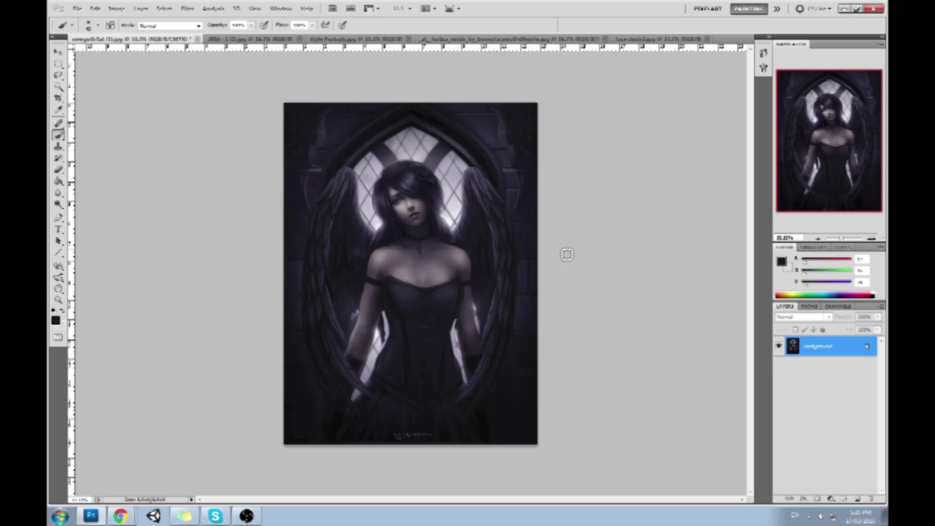
pyautogui.keyDown('alt'); pyautogui.click(381, 339); pyautogui.keyUp('alt')
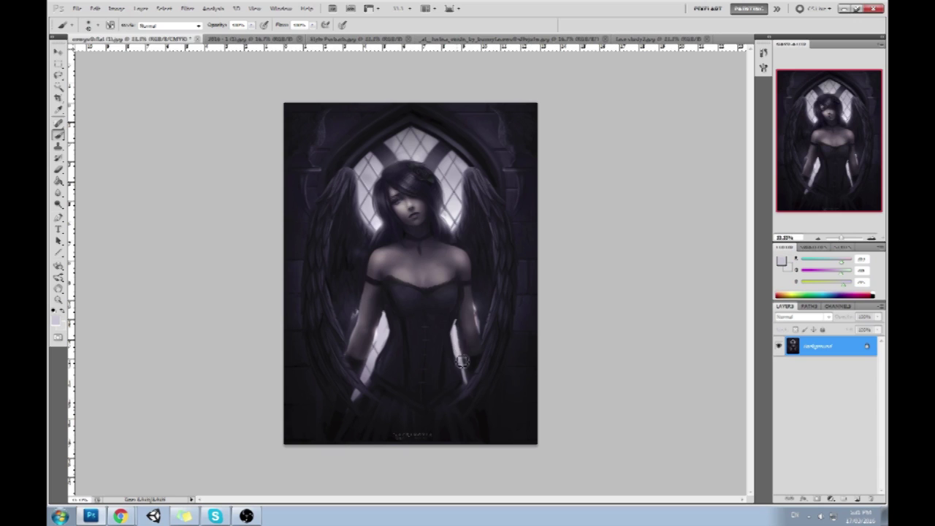
pyautogui.keyDown('alt'); pyautogui.click(396, 351); pyautogui.keyUp('alt')
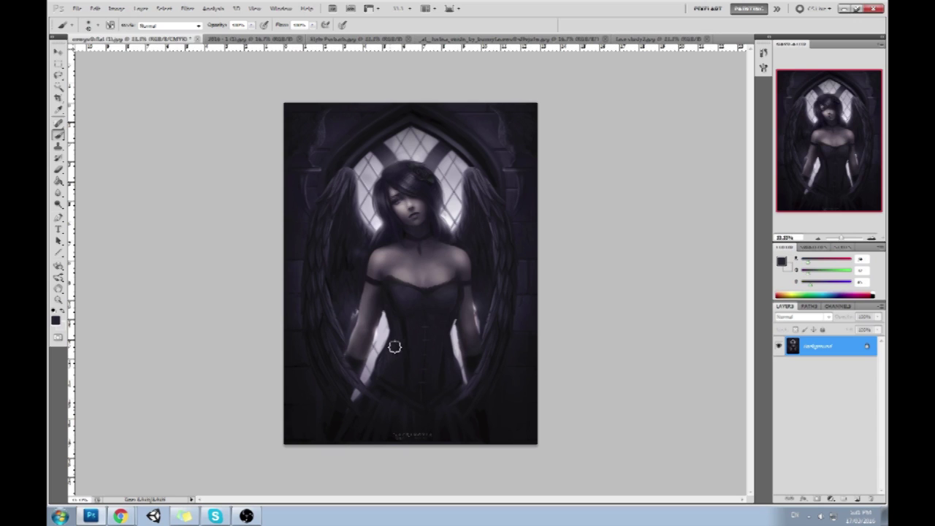
pyautogui.keyDown('alt'); pyautogui.click(463, 379); pyautogui.keyUp('alt')
# Sketch light guide lines from both hips down to the skirt's centre and on to the lower edge, using a sampled background tone.
pyautogui.keyDown('alt'); pyautogui.click(458, 331); pyautogui.keyUp('alt')
pyautogui.moveTo(466, 375); pyautogui.dragTo(425, 416)
pyautogui.moveTo(374, 379); pyautogui.dragTo(422, 417)
pyautogui.hotkey('ctrl', 'z')
pyautogui.moveTo(376, 373); pyautogui.dragTo(421, 420)
pyautogui.hotkey('ctrl', 'z')
pyautogui.hotkey('ctrl', 'z')
pyautogui.moveTo(372, 368)
pyautogui.mouseDown()
pyautogui.moveTo(432, 416)
pyautogui.moveTo(435, 400)
pyautogui.moveTo(434, 446)
pyautogui.mouseUp()
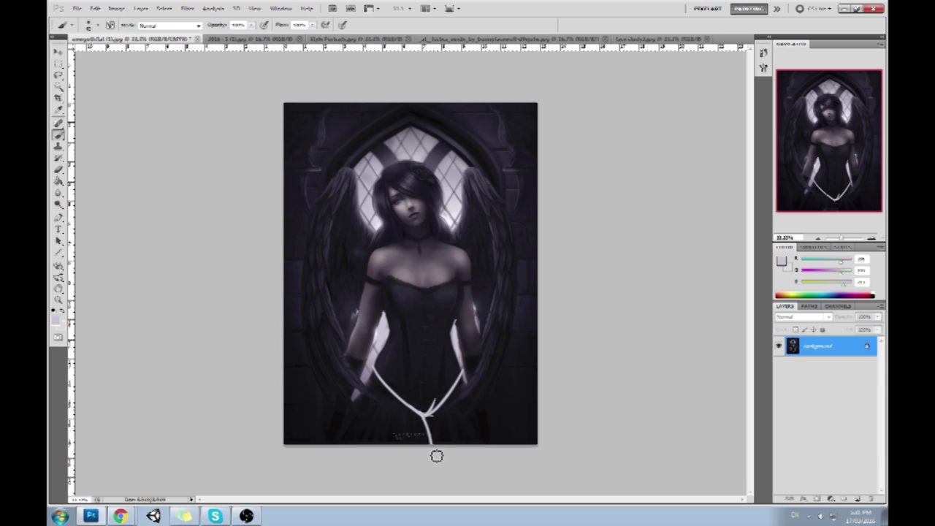
# Try another light stroke at the skirt's centre, then undo all the light hip guide lines.
pyautogui.moveTo(422, 415)
pyautogui.mouseDown()
pyautogui.moveTo(431, 441)
pyautogui.moveTo(440, 428)
pyautogui.moveTo(402, 413)
pyautogui.mouseUp()
pyautogui.hotkey('ctrl', 'z')
pyautogui.hotkey('ctrl', 'z')
pyautogui.hotkey('ctrl', 'alt', 'z')
pyautogui.hotkey('ctrl', 'alt', 'z')
pyautogui.hotkey('ctrl', 'alt', 'z')
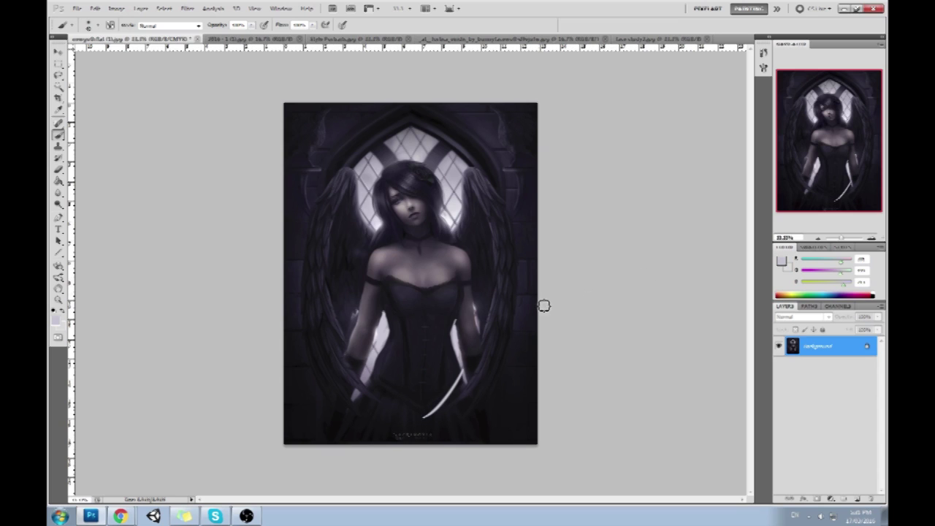
pyautogui.hotkey('ctrl', 'shift', 'z')
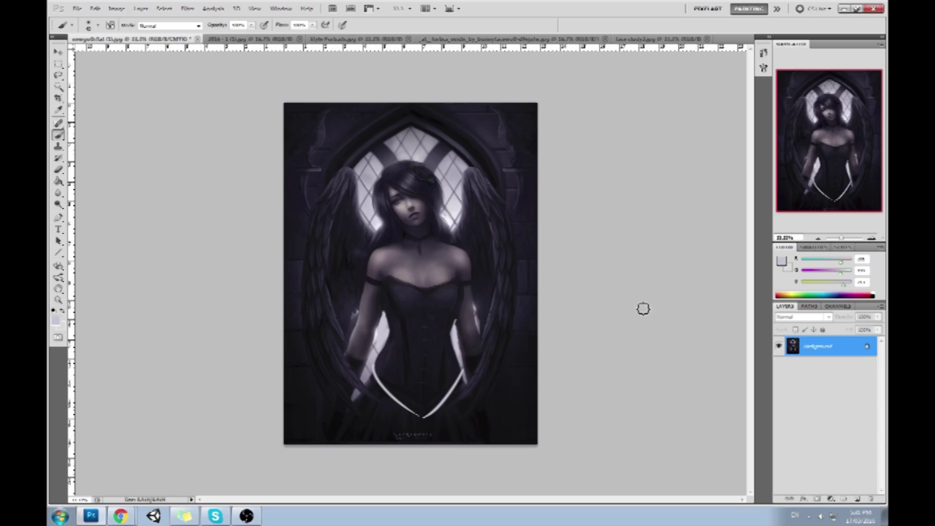
pyautogui.hotkey('ctrl', 'alt', 'z')
pyautogui.hotkey('ctrl', 'alt', 'z')
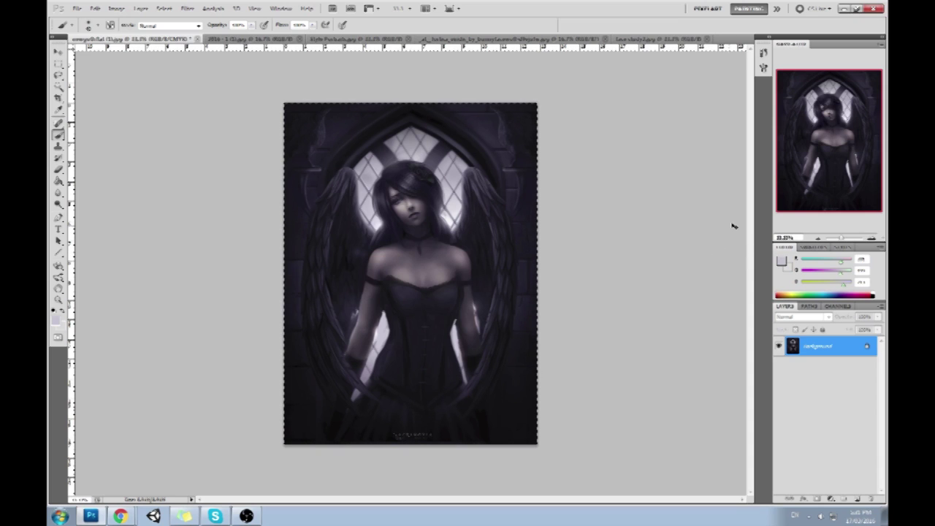
# Revert the document to its original image through the history and paste the edited painting in place as a new layer.
pyautogui.click(763, 53)
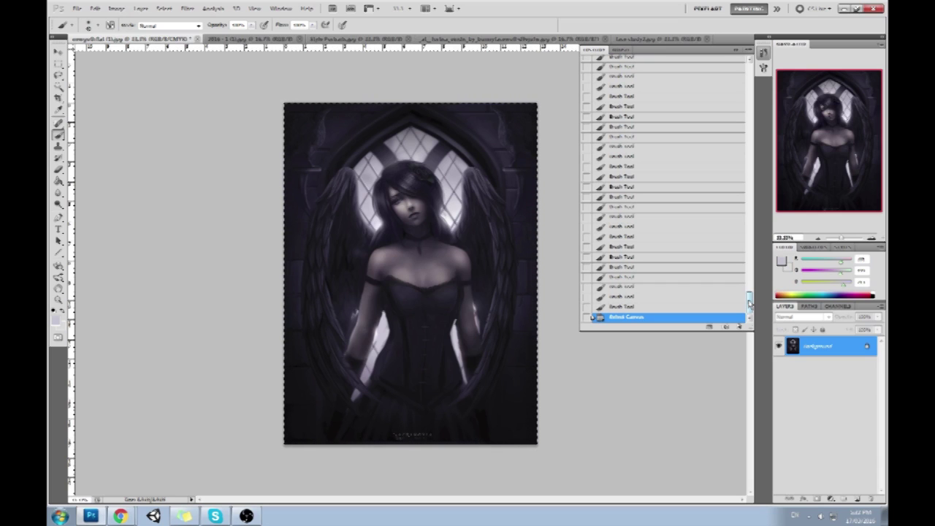
pyautogui.moveTo(749, 303); pyautogui.dragTo(753, 73)
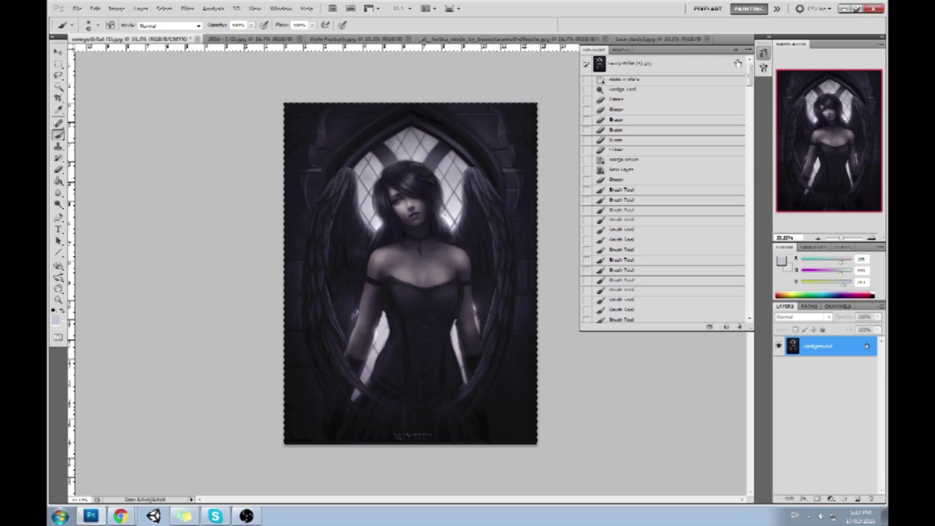
pyautogui.click(677, 69)
pyautogui.hotkey('ctrl', 'shift', 'v')
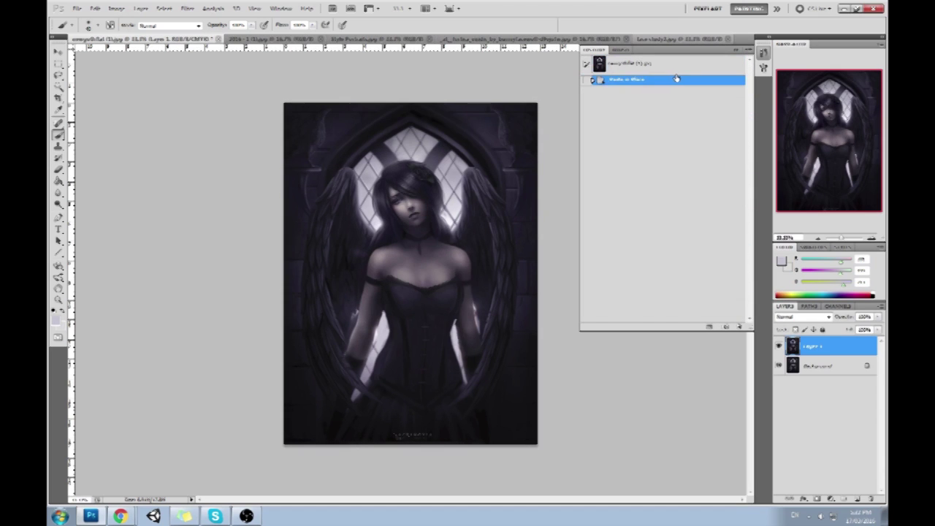
pyautogui.click(722, 51)
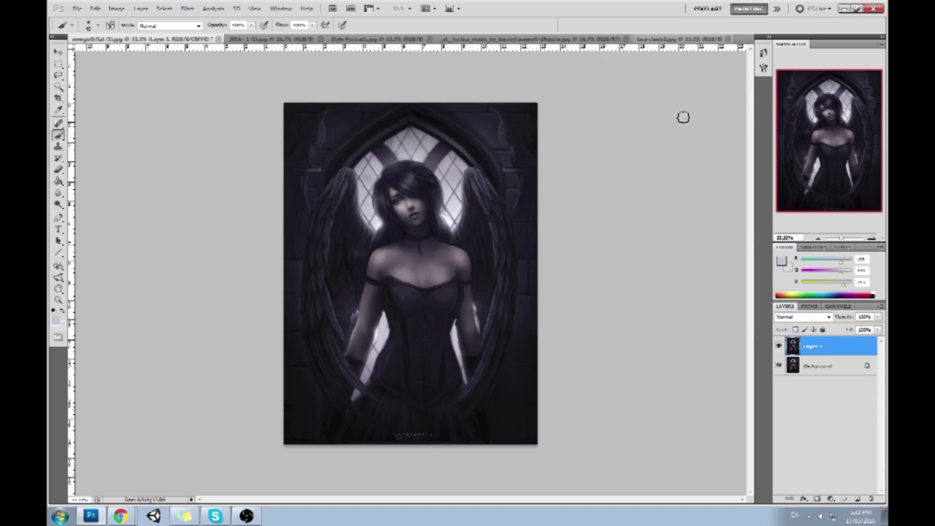
# Compare the edited painting with the original by toggling the visibility of Layer 1.
pyautogui.click(778, 346)
pyautogui.click(778, 347)
pyautogui.click(779, 347)
pyautogui.click(778, 347)
# Set the foreground colour to white and try short strokes over the window light and wing beside the head.
pyautogui.moveTo(449, 205)
pyautogui.mouseDown()
pyautogui.moveTo(464, 236)
pyautogui.moveTo(449, 225)
pyautogui.mouseUp()
pyautogui.hotkey('ctrl', 'z')
pyautogui.click(781, 261)
pyautogui.click(790, 224)
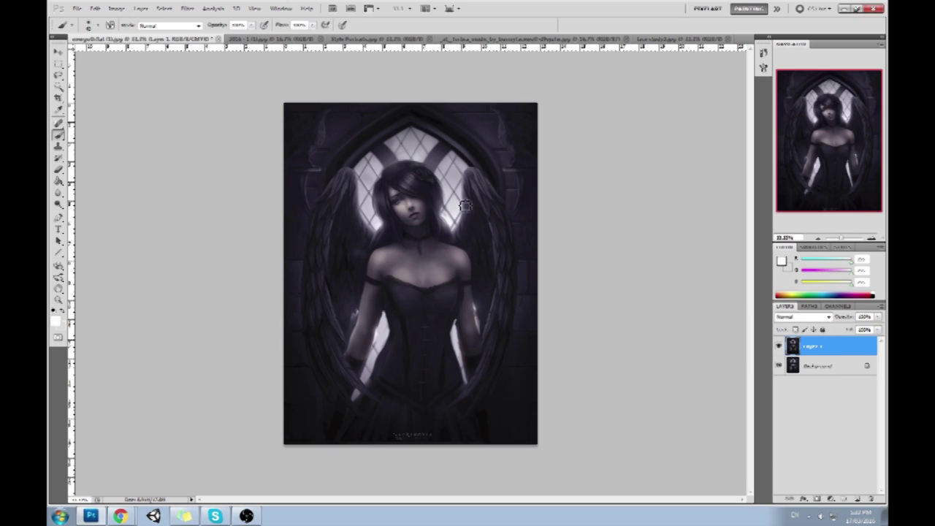
pyautogui.moveTo(471, 200); pyautogui.dragTo(475, 199)
pyautogui.hotkey('ctrl', 'z')
# Sketch white light rays from the image's top edge across the window and face, then undo the strokes.
pyautogui.moveTo(359, 104)
pyautogui.mouseDown()
pyautogui.moveTo(370, 164)
pyautogui.moveTo(424, 148)
pyautogui.mouseUp()
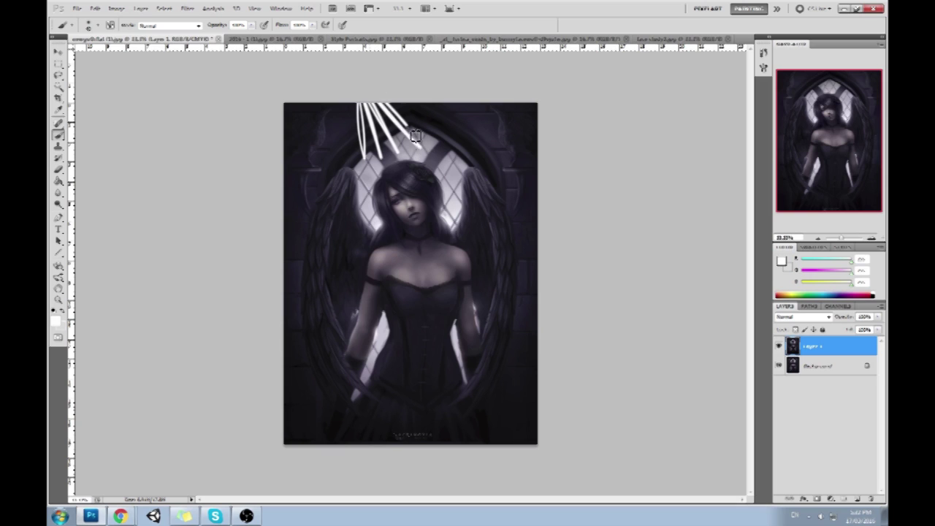
pyautogui.moveTo(380, 104)
pyautogui.mouseDown()
pyautogui.moveTo(415, 221)
pyautogui.moveTo(406, 199)
pyautogui.moveTo(404, 231)
pyautogui.moveTo(377, 117)
pyautogui.moveTo(431, 215)
pyautogui.mouseUp()
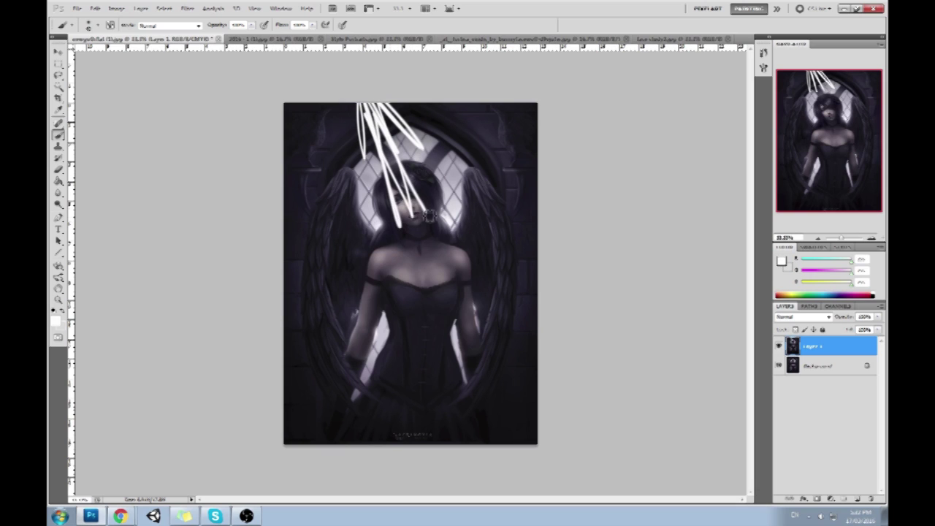
pyautogui.hotkey('ctrl', 'alt', 'z')
pyautogui.hotkey('ctrl', 'alt', 'z')
pyautogui.moveTo(441, 205)
pyautogui.mouseDown()
pyautogui.moveTo(410, 219)
pyautogui.moveTo(391, 206)
pyautogui.moveTo(430, 223)
pyautogui.moveTo(437, 192)
pyautogui.mouseUp()
pyautogui.hotkey('ctrl', 'z')
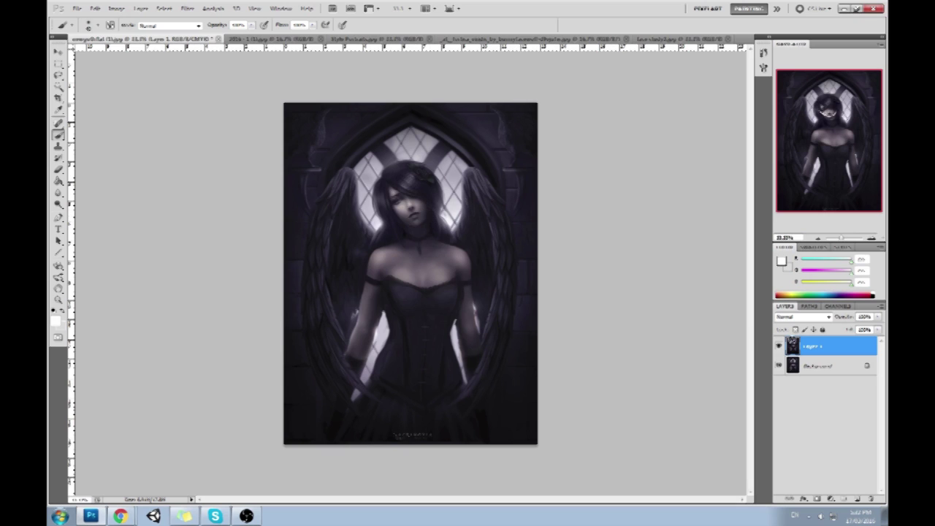
# Hide and show Layer 1 repeatedly to check the repainted shading and waist against the original beneath.
pyautogui.click(779, 346)
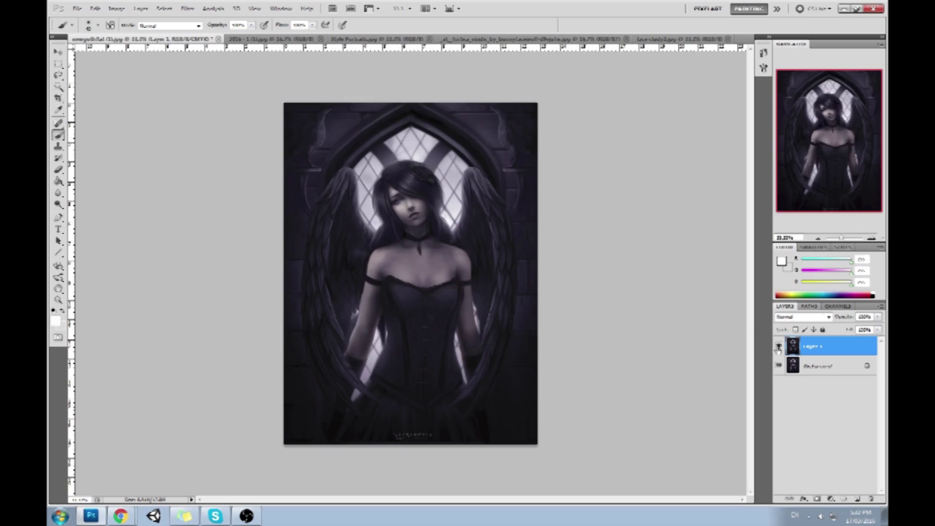
pyautogui.click(779, 347)
pyautogui.click(779, 346)
pyautogui.click(779, 346)
pyautogui.click(779, 347)
pyautogui.click(779, 346)
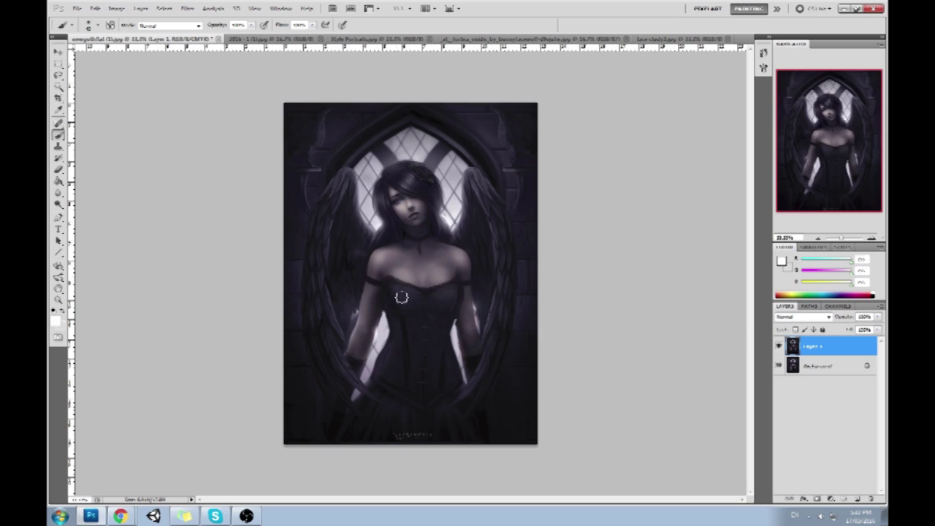
# Toggle Layer 1's visibility for a final before-and-after comparison of the winged woman painting.
pyautogui.click(779, 346)
pyautogui.click(779, 346)
pyautogui.click(779, 346)
pyautogui.click(779, 346)
# Flatten the winged woman painting and close the document, saving the changes.
pyautogui.rightClick(826, 351)
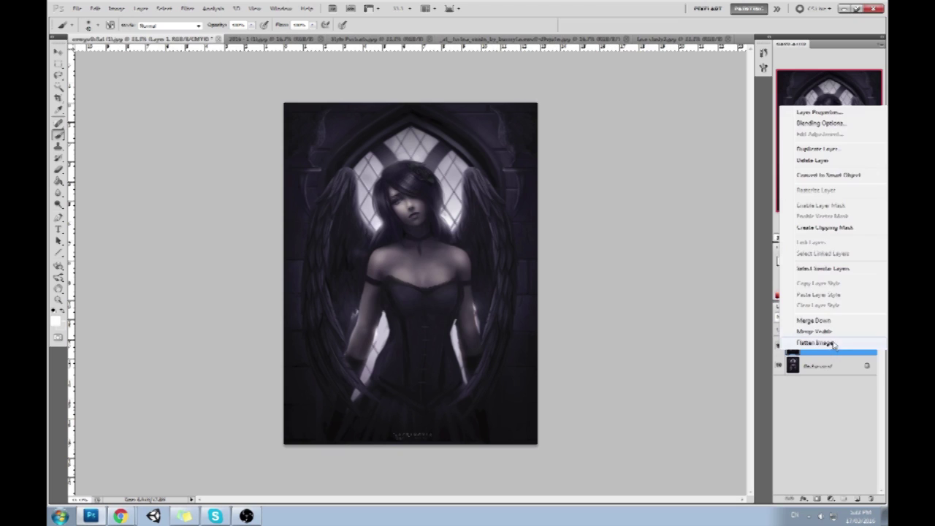
pyautogui.click(834, 343)
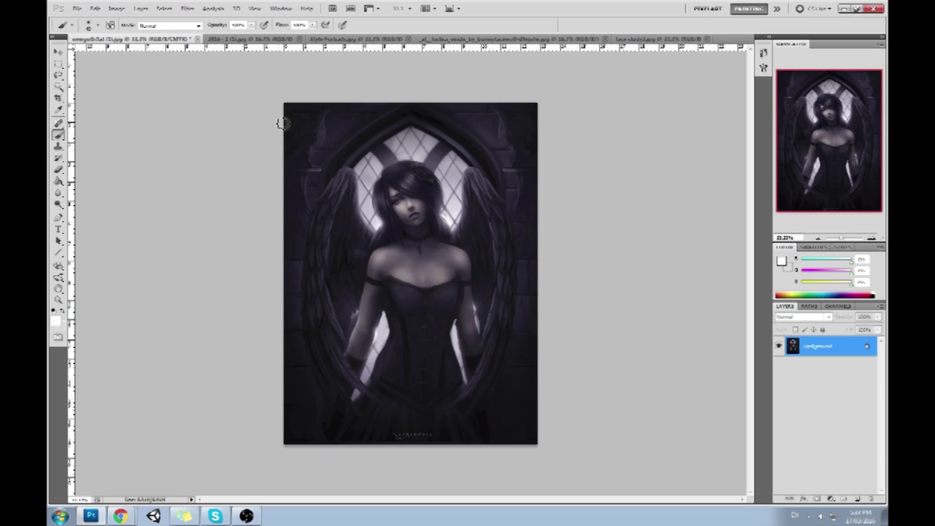
pyautogui.click(198, 39)
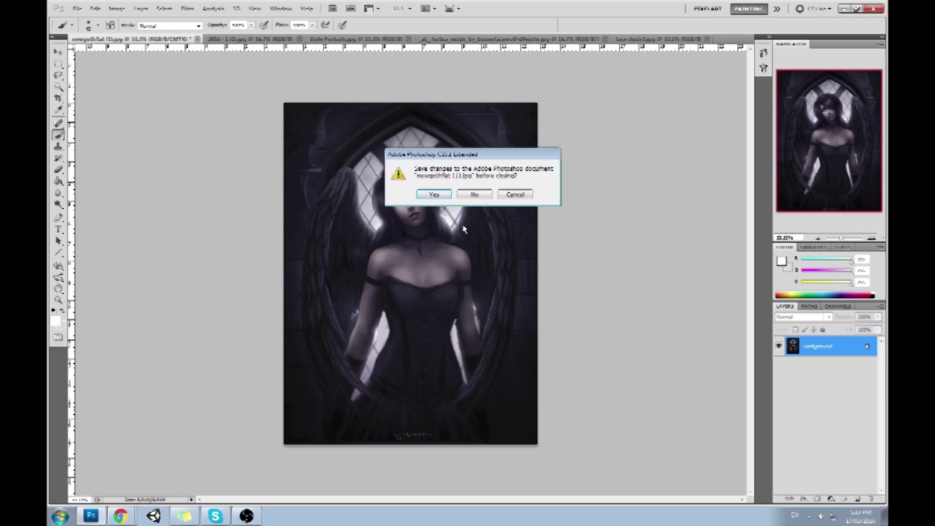
pyautogui.click(429, 195)
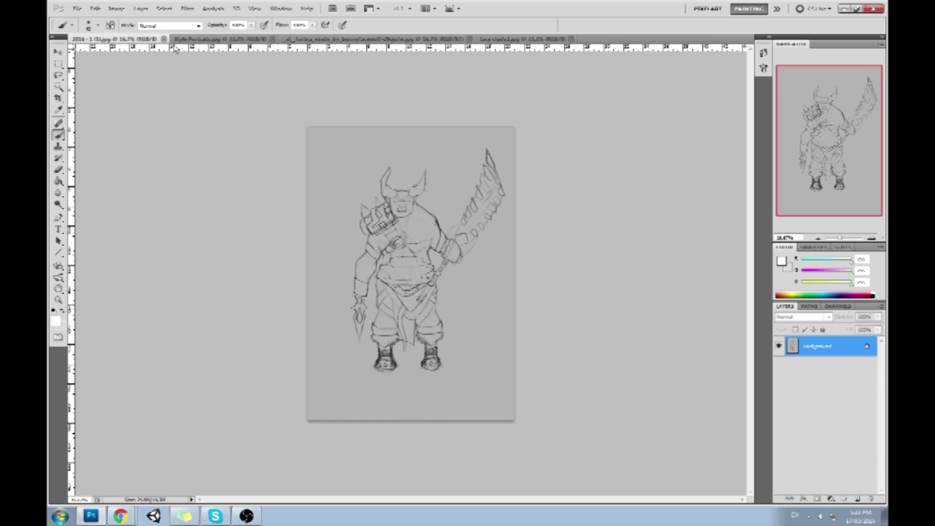
# In the Style Portraits document, set the foreground colour to red and add a new layer for annotations.
pyautogui.click(232, 39)
pyautogui.press('z')
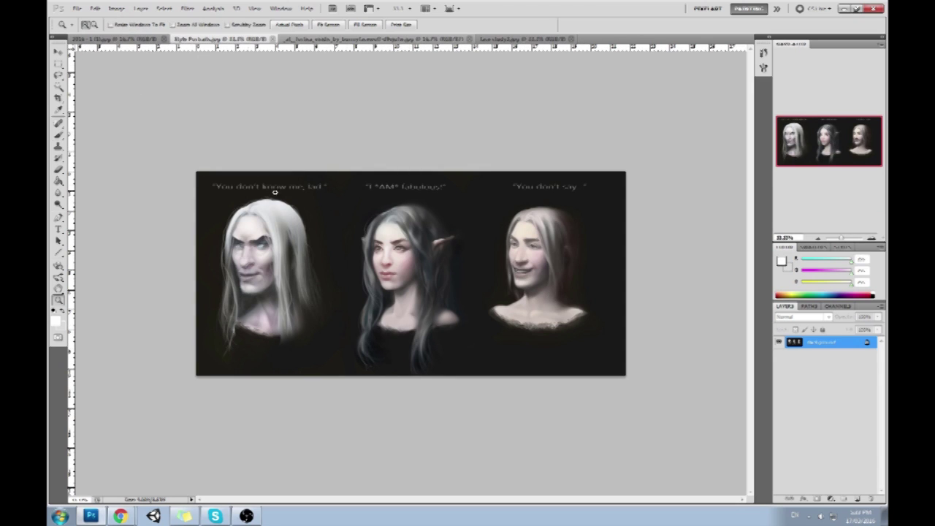
pyautogui.click(668, 395)
pyautogui.press('b')
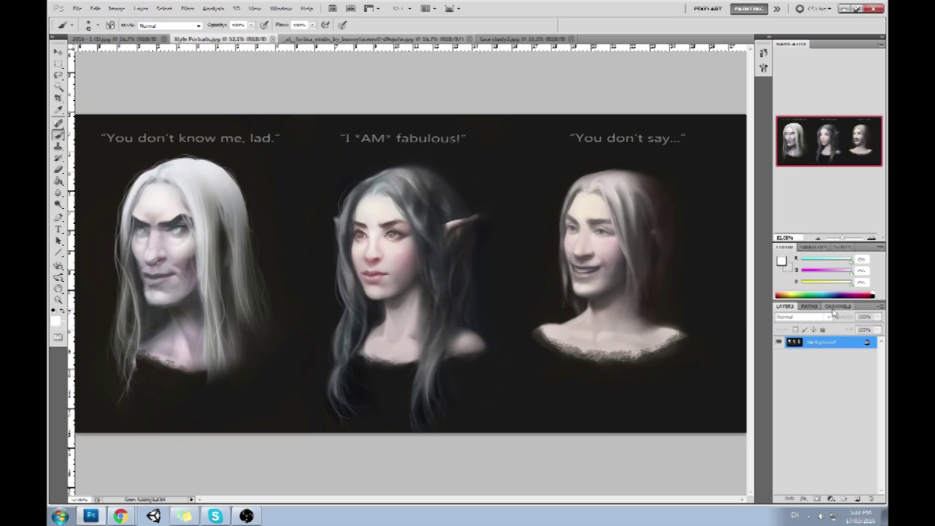
pyautogui.click(781, 261)
pyautogui.click(701, 234)
pyautogui.click(790, 224)
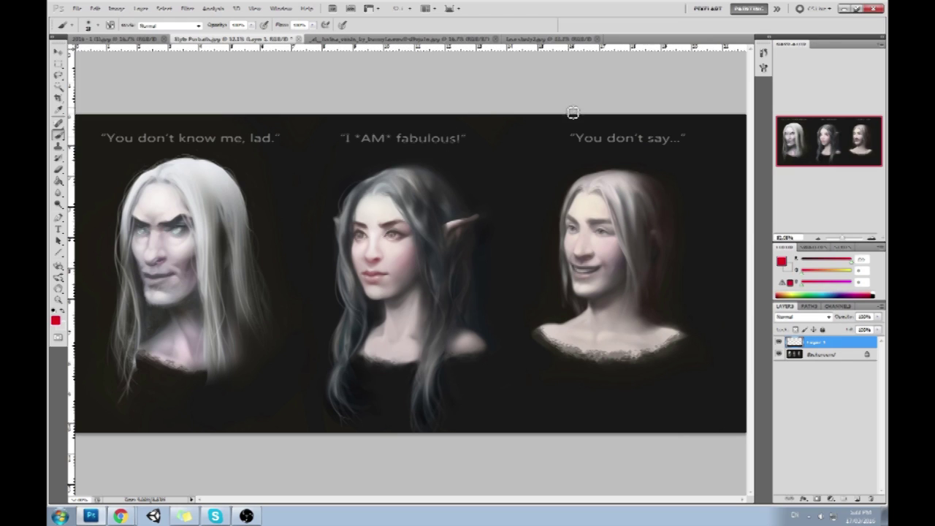
# Draw red curved lines following the form across the smiling man's hair and face, then undo the strokes.
pyautogui.moveTo(673, 214); pyautogui.dragTo(637, 297)
pyautogui.moveTo(659, 191); pyautogui.dragTo(640, 279)
pyautogui.moveTo(639, 173)
pyautogui.mouseDown()
pyautogui.moveTo(617, 279)
pyautogui.moveTo(616, 265)
pyautogui.mouseUp()
pyautogui.moveTo(614, 200); pyautogui.dragTo(592, 271)
pyautogui.moveTo(660, 180); pyautogui.dragTo(650, 285)
pyautogui.moveTo(704, 208); pyautogui.dragTo(704, 220)
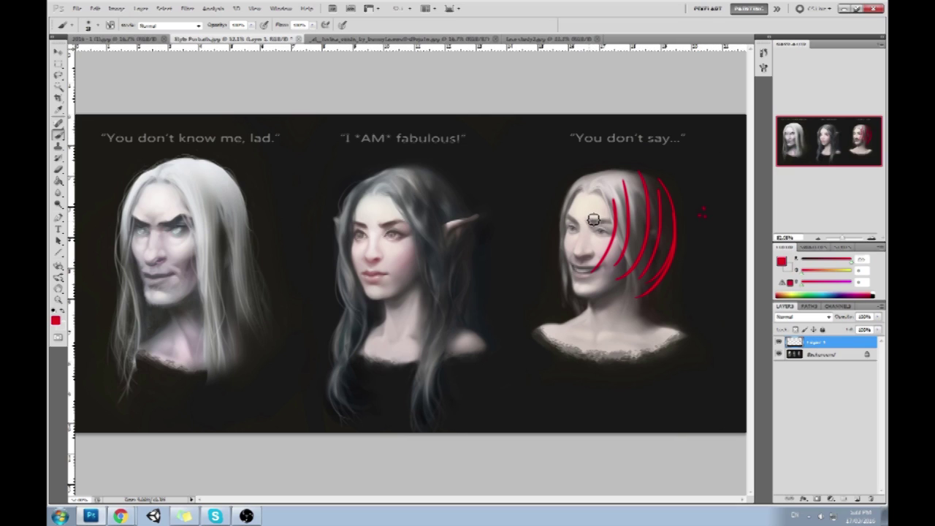
pyautogui.hotkey('ctrl', 'alt', 'z')
pyautogui.hotkey('ctrl', 'alt', 'z')
pyautogui.hotkey('ctrl', 'alt', 'z')
pyautogui.hotkey('ctrl', 'alt', 'z')
pyautogui.hotkey('ctrl', 'alt', 'z')
pyautogui.hotkey('ctrl', 'alt', 'z')
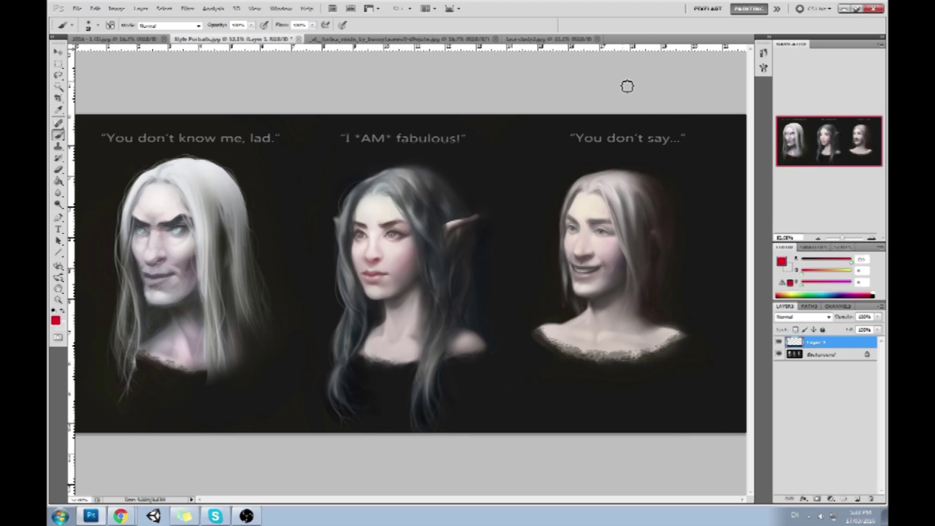
# Outline the back of the middle woman's and the smiling man's heads in red, undoing the trial strokes.
pyautogui.moveTo(519, 158)
pyautogui.mouseDown()
pyautogui.moveTo(552, 177)
pyautogui.moveTo(671, 175)
pyautogui.mouseUp()
pyautogui.hotkey('ctrl', 'z')
pyautogui.moveTo(437, 171)
pyautogui.mouseDown()
pyautogui.moveTo(461, 190)
pyautogui.moveTo(470, 232)
pyautogui.moveTo(459, 291)
pyautogui.mouseUp()
pyautogui.moveTo(654, 181)
pyautogui.mouseDown()
pyautogui.moveTo(668, 267)
pyautogui.moveTo(674, 227)
pyautogui.moveTo(659, 296)
pyautogui.mouseUp()
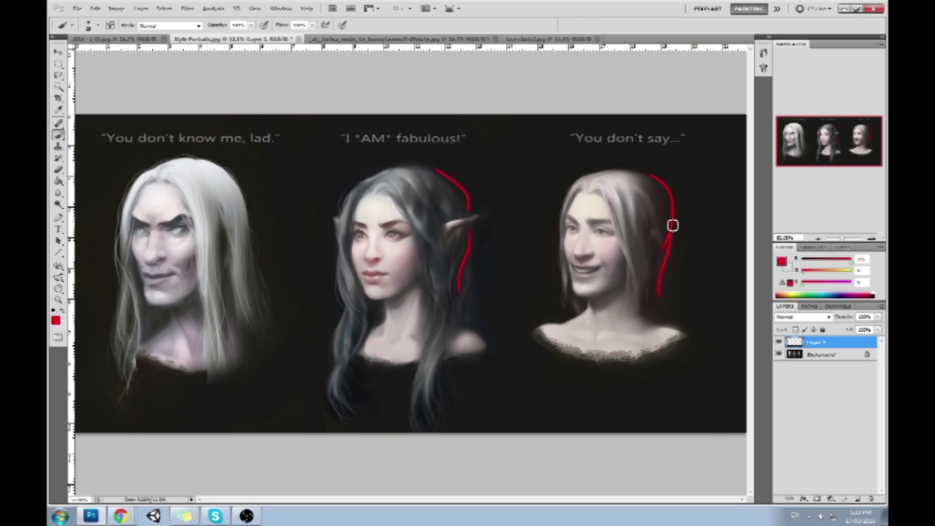
pyautogui.hotkey('ctrl', 'z')
pyautogui.moveTo(447, 173)
pyautogui.mouseDown()
pyautogui.moveTo(478, 234)
pyautogui.moveTo(478, 226)
pyautogui.moveTo(440, 279)
pyautogui.moveTo(476, 249)
pyautogui.moveTo(459, 288)
pyautogui.mouseUp()
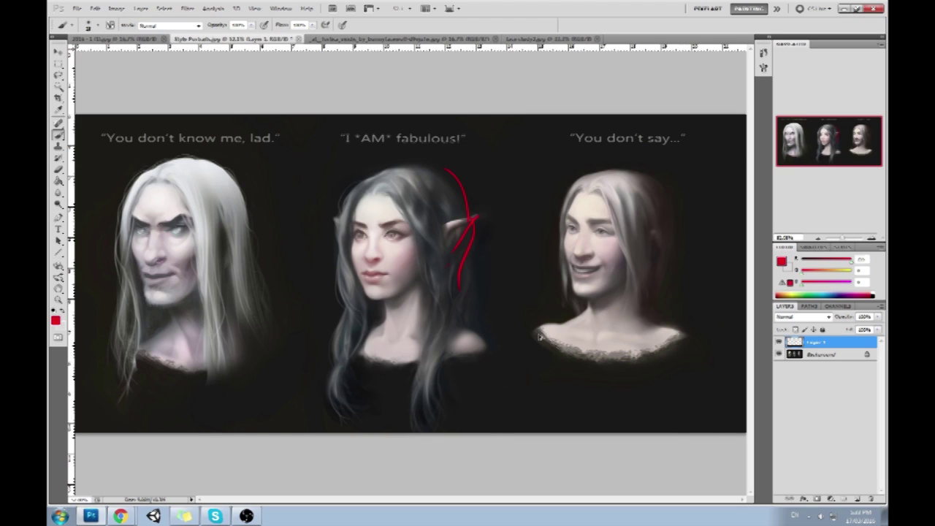
pyautogui.hotkey('ctrl', 'z')
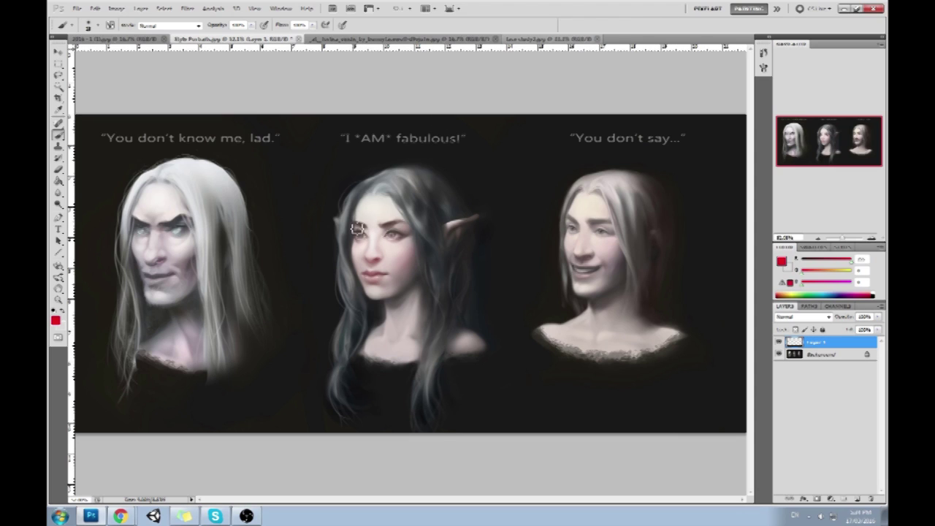
# Mark the middle woman's temple in red and draw a curve with short teeth ticks across her mouth.
pyautogui.moveTo(354, 225); pyautogui.dragTo(357, 215)
pyautogui.moveTo(382, 274); pyautogui.dragTo(422, 257)
pyautogui.moveTo(363, 261); pyautogui.dragTo(363, 272)
pyautogui.moveTo(370, 260); pyautogui.dragTo(377, 271)
pyautogui.moveTo(384, 261); pyautogui.dragTo(392, 270)
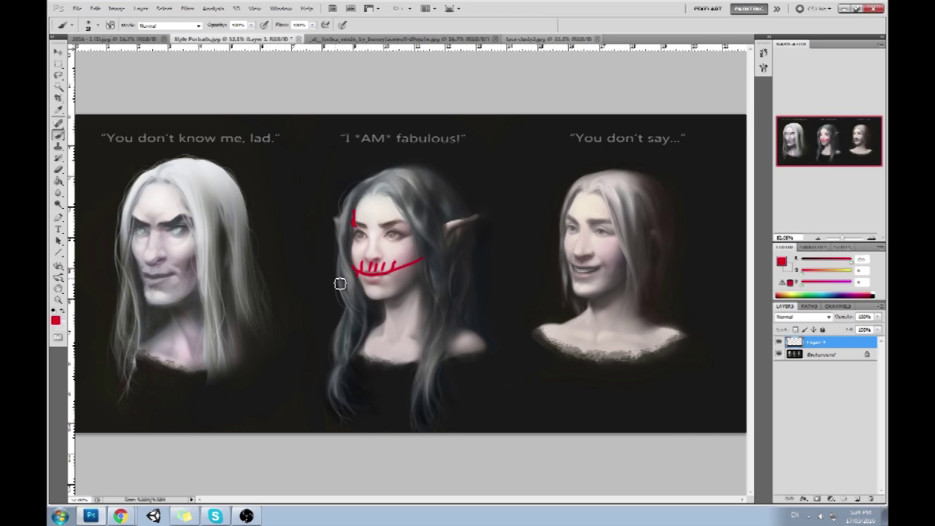
# Sketch a red face in side profile beside the smiling man and scribble marks over his eyes and cheek.
pyautogui.moveTo(530, 130)
pyautogui.mouseDown()
pyautogui.moveTo(521, 166)
pyautogui.moveTo(526, 216)
pyautogui.moveTo(515, 239)
pyautogui.moveTo(483, 262)
pyautogui.moveTo(513, 290)
pyautogui.moveTo(506, 297)
pyautogui.moveTo(533, 346)
pyautogui.moveTo(526, 145)
pyautogui.mouseUp()
pyautogui.hotkey('ctrl', 'z')
pyautogui.moveTo(528, 336)
pyautogui.mouseDown()
pyautogui.moveTo(530, 355)
pyautogui.moveTo(551, 357)
pyautogui.mouseUp()
pyautogui.hotkey('ctrl', 'z')
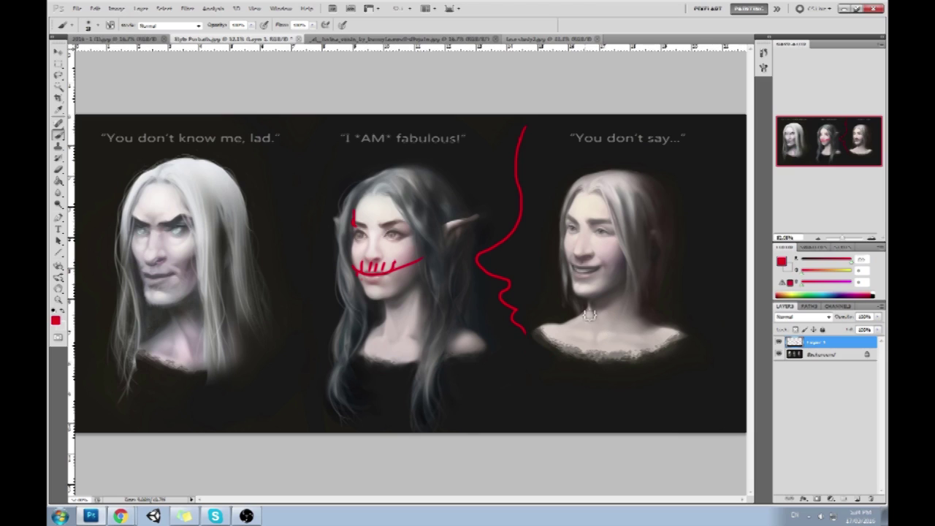
pyautogui.moveTo(531, 336)
pyautogui.mouseDown()
pyautogui.moveTo(528, 355)
pyautogui.moveTo(549, 365)
pyautogui.mouseUp()
pyautogui.moveTo(585, 188)
pyautogui.mouseDown()
pyautogui.moveTo(578, 232)
pyautogui.moveTo(629, 209)
pyautogui.mouseUp()
pyautogui.moveTo(591, 283)
pyautogui.mouseDown()
pyautogui.moveTo(603, 255)
pyautogui.moveTo(632, 253)
pyautogui.mouseUp()
pyautogui.moveTo(586, 228)
pyautogui.mouseDown()
pyautogui.moveTo(580, 240)
pyautogui.moveTo(581, 233)
pyautogui.mouseUp()
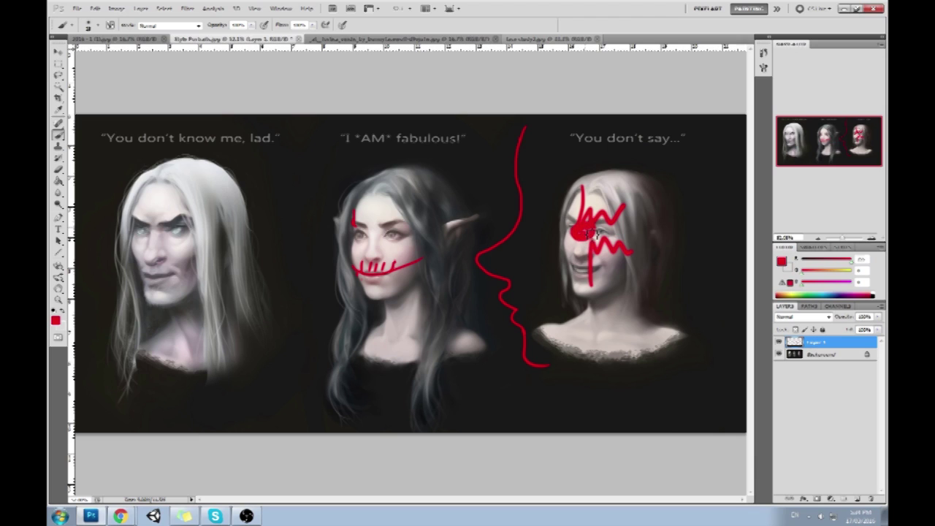
# Undo the red side profile and the marks on the smiling man's face.
pyautogui.hotkey('ctrl', 'alt', 'z')
pyautogui.hotkey('ctrl', 'alt', 'z')
pyautogui.hotkey('ctrl', 'alt', 'z')
pyautogui.hotkey('ctrl', 'alt', 'z')
pyautogui.hotkey('ctrl', 'alt', 'z')
pyautogui.hotkey('ctrl', 'alt', 'z')
pyautogui.hotkey('ctrl', 'alt', 'z')
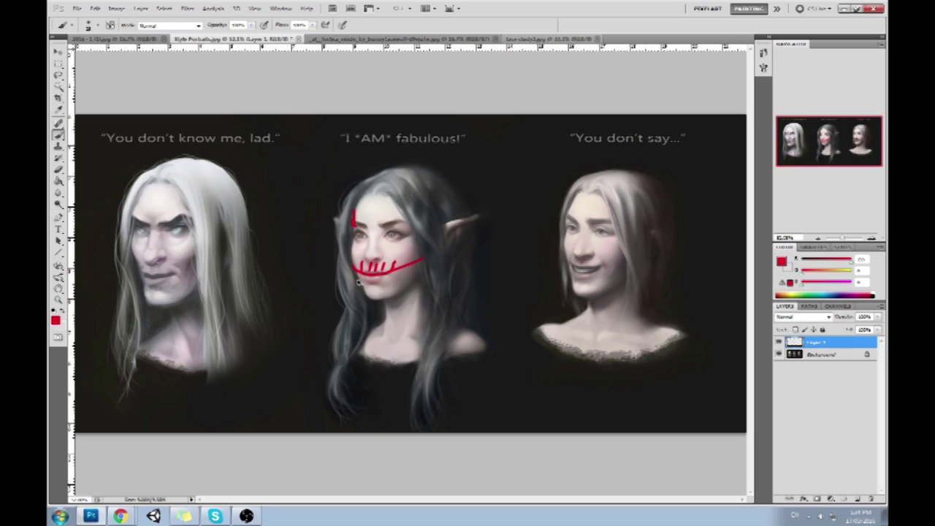
# Mark the middle woman's jaw beside her mouth in red, then undo the strokes.
pyautogui.moveTo(357, 269)
pyautogui.mouseDown()
pyautogui.moveTo(369, 307)
pyautogui.moveTo(403, 302)
pyautogui.moveTo(430, 271)
pyautogui.moveTo(381, 289)
pyautogui.moveTo(395, 292)
pyautogui.moveTo(351, 283)
pyautogui.moveTo(326, 286)
pyautogui.mouseUp()
pyautogui.moveTo(341, 277); pyautogui.dragTo(355, 307)
pyautogui.hotkey('ctrl', 'alt', 'z')
pyautogui.hotkey('ctrl', 'alt', 'z')
pyautogui.hotkey('ctrl', 'alt', 'z')
# Draw a red line from mouth corner to chin on each of the three faces, then undo the strokes.
pyautogui.moveTo(575, 264); pyautogui.dragTo(579, 296)
pyautogui.moveTo(358, 256); pyautogui.dragTo(367, 298)
pyautogui.moveTo(137, 266); pyautogui.dragTo(144, 305)
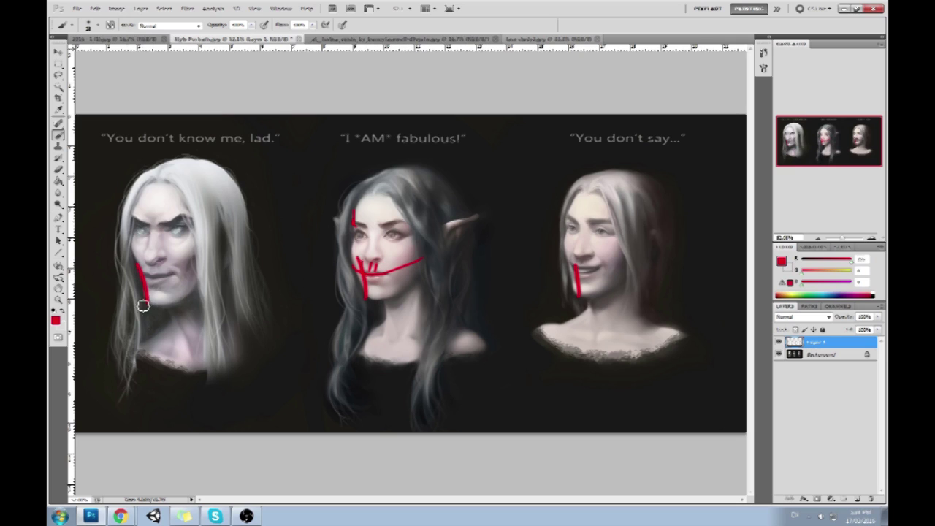
pyautogui.hotkey('ctrl', 'alt', 'z')
pyautogui.hotkey('ctrl', 'alt', 'z')
pyautogui.hotkey('ctrl', 'alt', 'z')
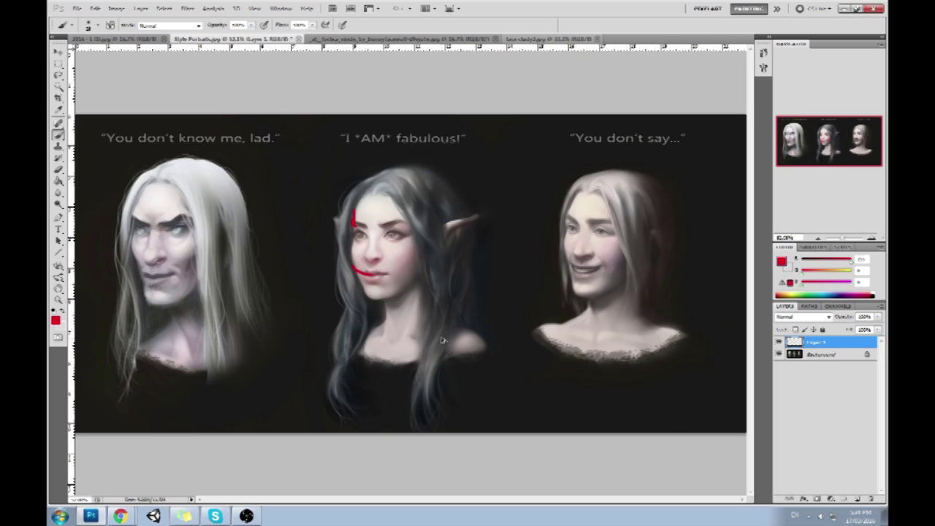
# Mark the two men's hairlines, the smiling man's face edge and the woman's chin in red, then undo the strokes.
pyautogui.moveTo(566, 187)
pyautogui.mouseDown()
pyautogui.moveTo(632, 151)
pyautogui.moveTo(657, 174)
pyautogui.mouseUp()
pyautogui.moveTo(130, 183)
pyautogui.mouseDown()
pyautogui.moveTo(231, 153)
pyautogui.moveTo(232, 183)
pyautogui.mouseUp()
pyautogui.hotkey('ctrl', 'alt', 'z')
pyautogui.hotkey('ctrl', 'alt', 'z')
pyautogui.moveTo(569, 211)
pyautogui.mouseDown()
pyautogui.moveTo(574, 293)
pyautogui.moveTo(551, 295)
pyautogui.mouseUp()
pyautogui.moveTo(365, 283); pyautogui.dragTo(375, 299)
pyautogui.hotkey('ctrl', 'alt', 'z')
pyautogui.hotkey('ctrl', 'alt', 'z')
# Try to use Liquify on the empty Layer 1, then select the Background layer instead.
pyautogui.click(188, 8)
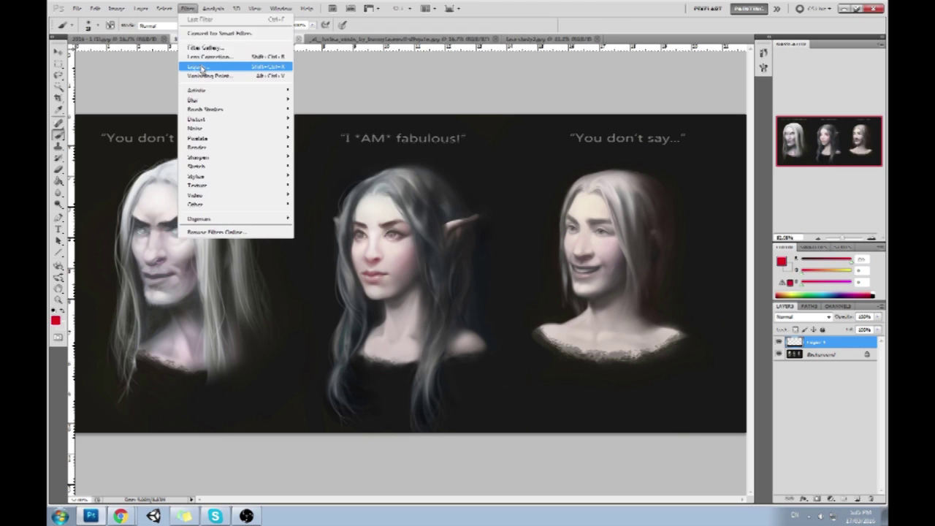
pyautogui.click(200, 65)
pyautogui.click(462, 194)
pyautogui.click(821, 354)
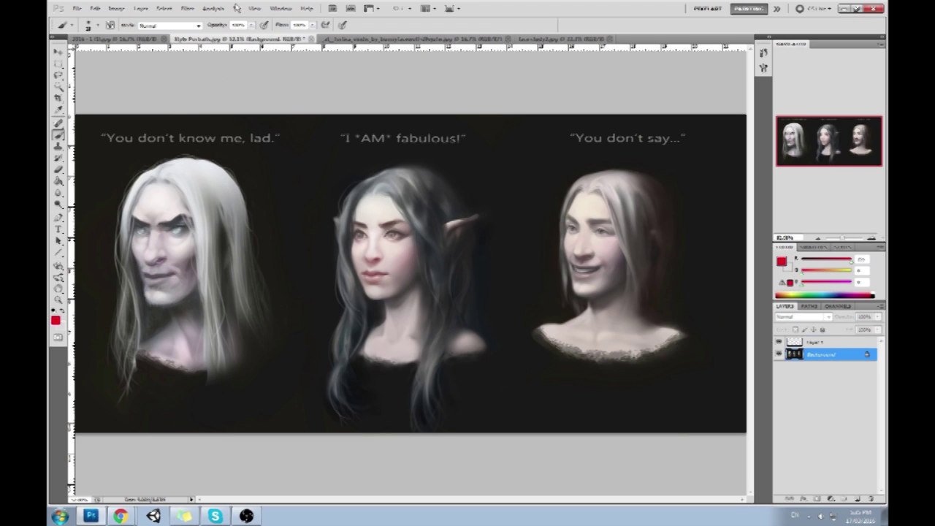
# Open the Background layer in Liquify and set the Forward Warp brush size to 406 for the middle woman's face.
pyautogui.click(187, 8)
pyautogui.click(197, 66)
pyautogui.press('z')
pyautogui.moveTo(240, 121); pyautogui.dragTo(431, 297)
pyautogui.click(60, 27)
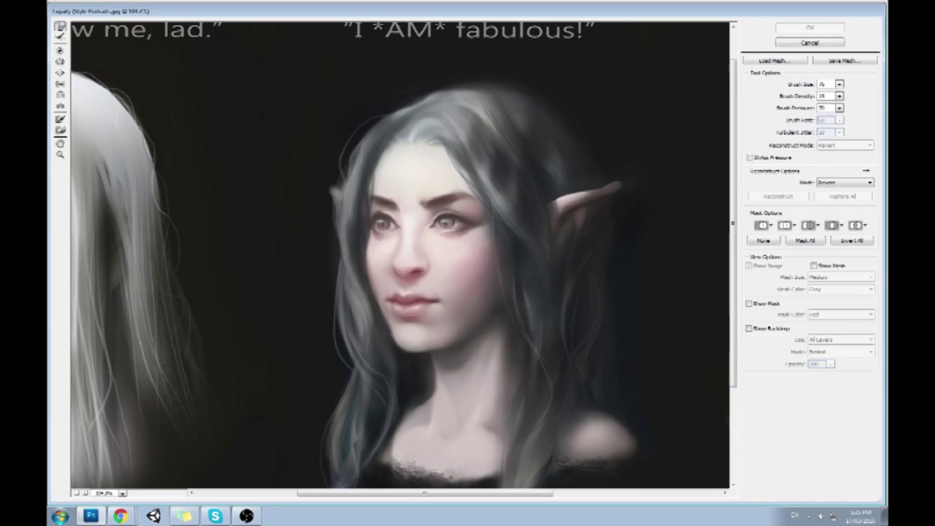
pyautogui.click(840, 85)
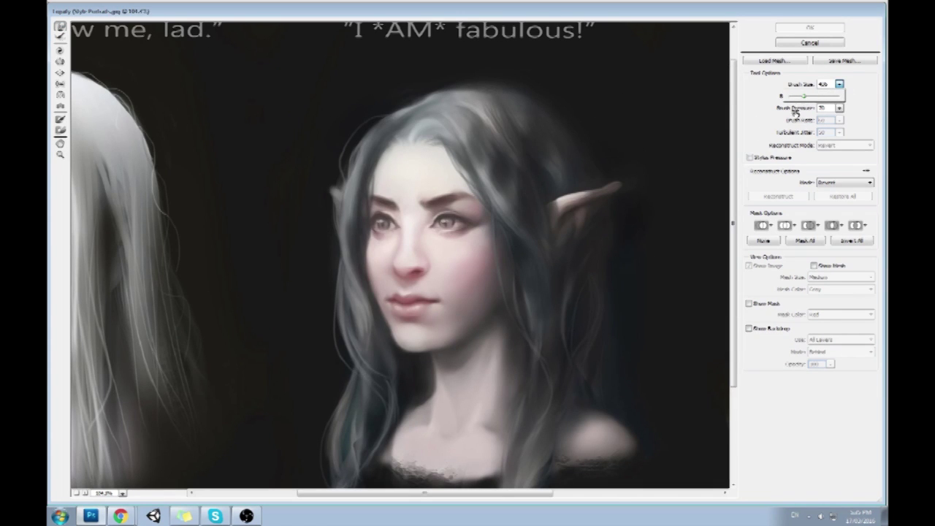
pyautogui.moveTo(803, 96); pyautogui.dragTo(795, 97)
# Warp the middle woman's jaw and chin slightly inward and upward, reducing the brush size, and apply the Liquify changes.
pyautogui.moveTo(582, 138); pyautogui.dragTo(541, 179)
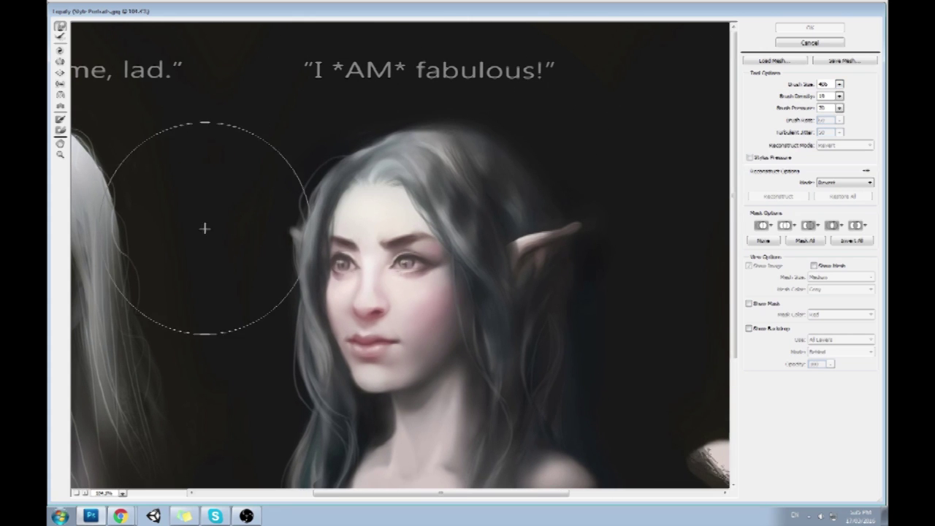
pyautogui.moveTo(323, 372); pyautogui.dragTo(338, 374)
pyautogui.moveTo(353, 416); pyautogui.dragTo(358, 413)
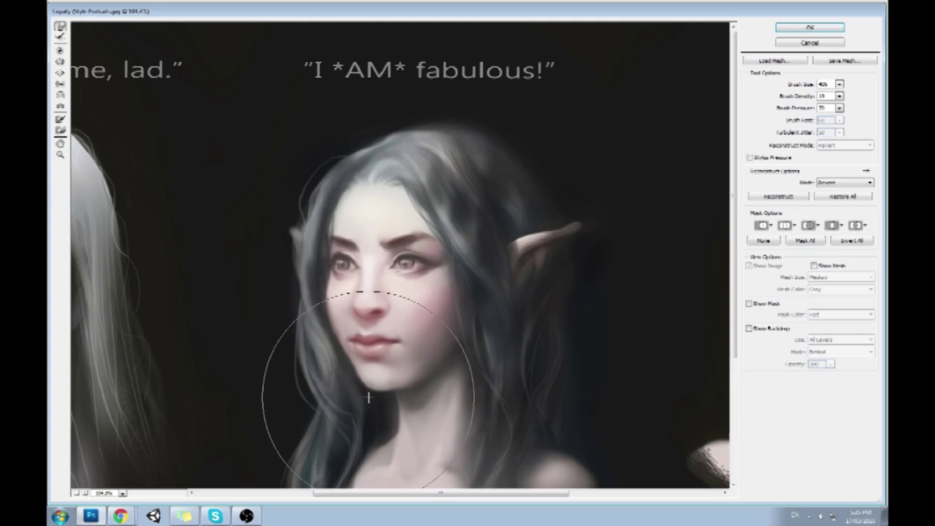
pyautogui.click(839, 84)
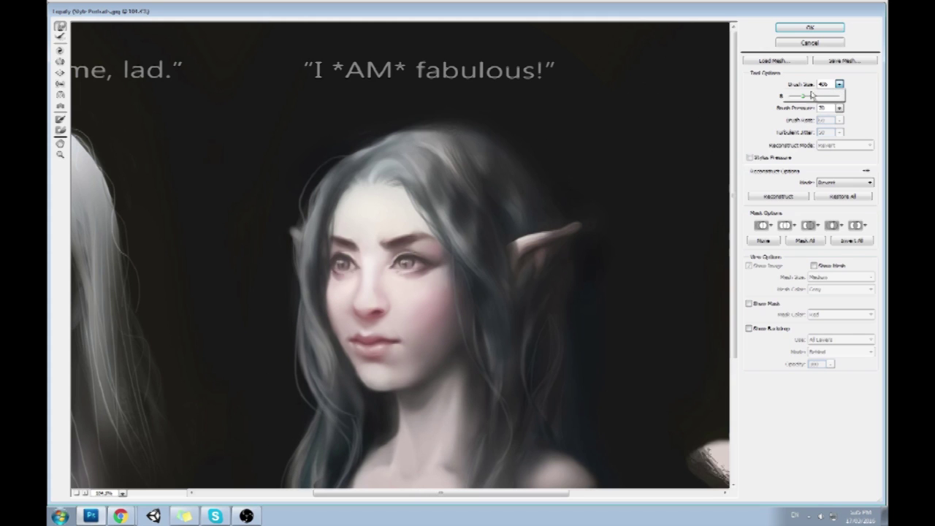
pyautogui.click(371, 406)
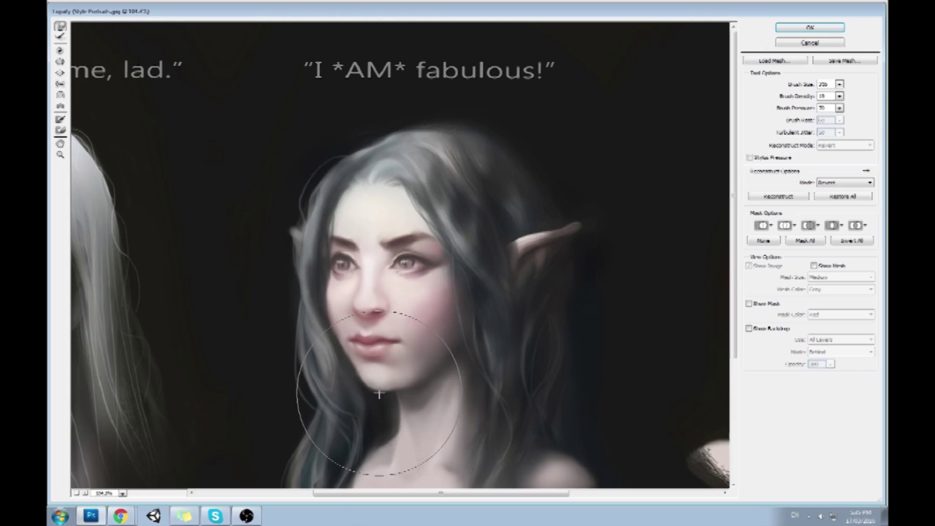
pyautogui.click(798, 27)
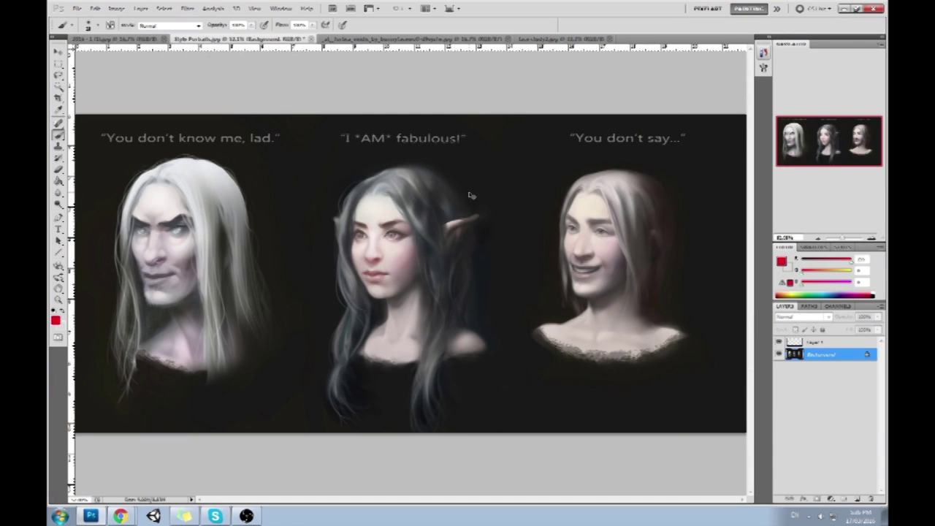
# Liquify the middle woman's eye on the far side of her face with brush size 61 and apply the changes.
pyautogui.hotkey('ctrl', '+')
pyautogui.hotkey('ctrl', '+')
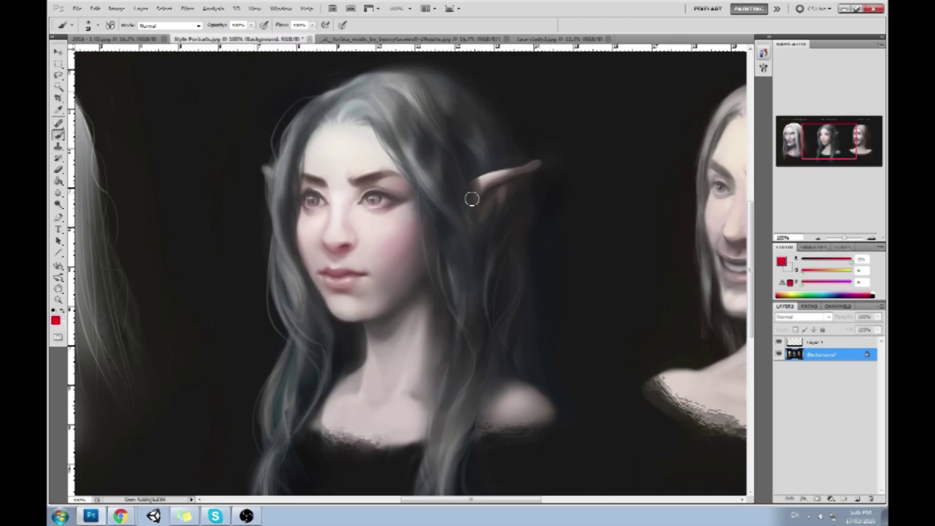
pyautogui.moveTo(501, 247); pyautogui.dragTo(533, 247)
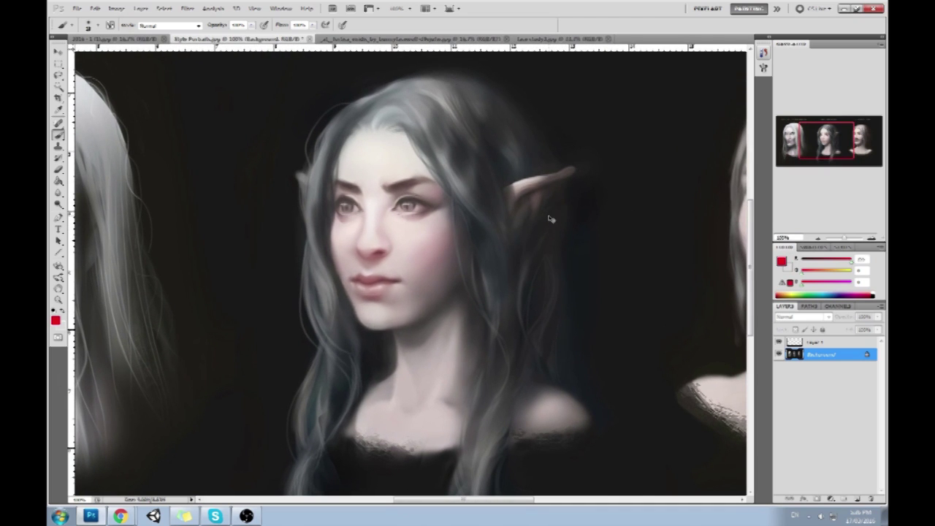
pyautogui.click(188, 8)
pyautogui.click(209, 67)
pyautogui.moveTo(290, 151); pyautogui.dragTo(438, 256)
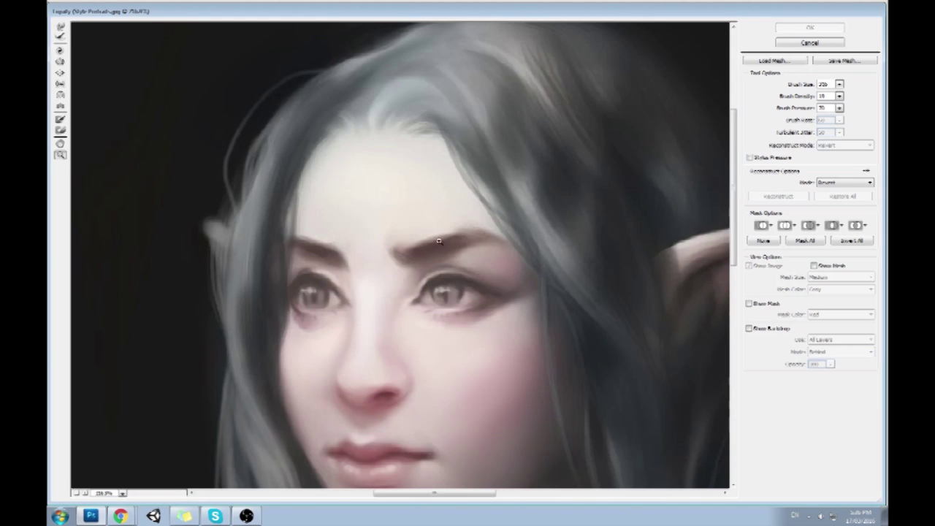
pyautogui.click(61, 27)
pyautogui.click(840, 84)
pyautogui.click(794, 97)
pyautogui.click(791, 97)
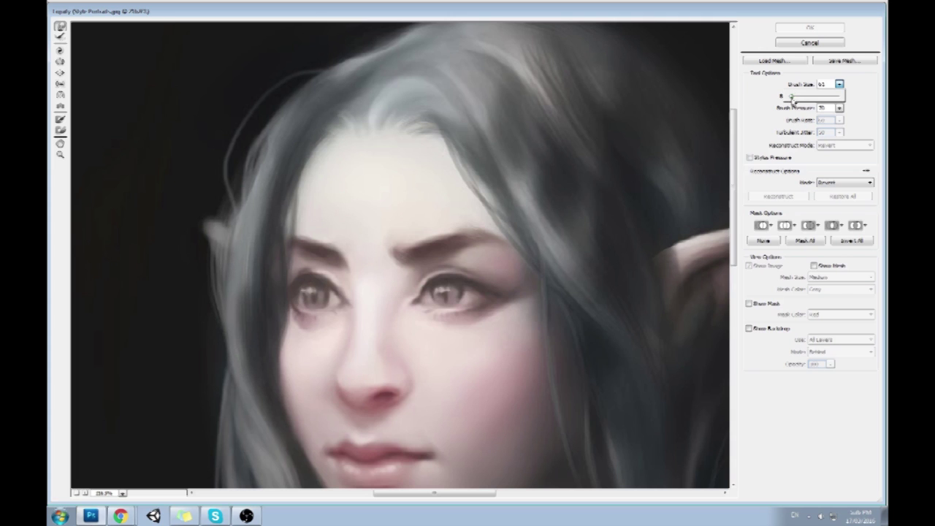
pyautogui.moveTo(313, 311)
pyautogui.mouseDown()
pyautogui.moveTo(294, 311)
pyautogui.moveTo(306, 316)
pyautogui.mouseUp()
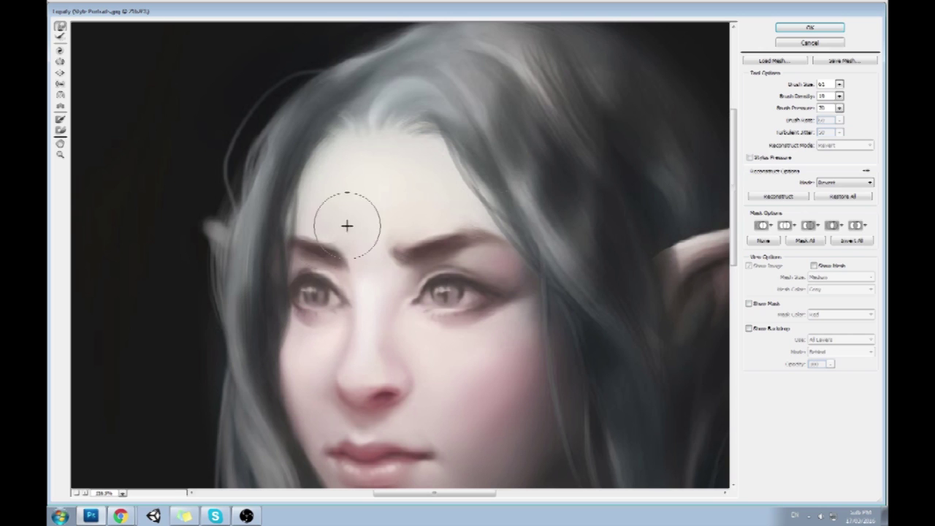
pyautogui.click(810, 27)
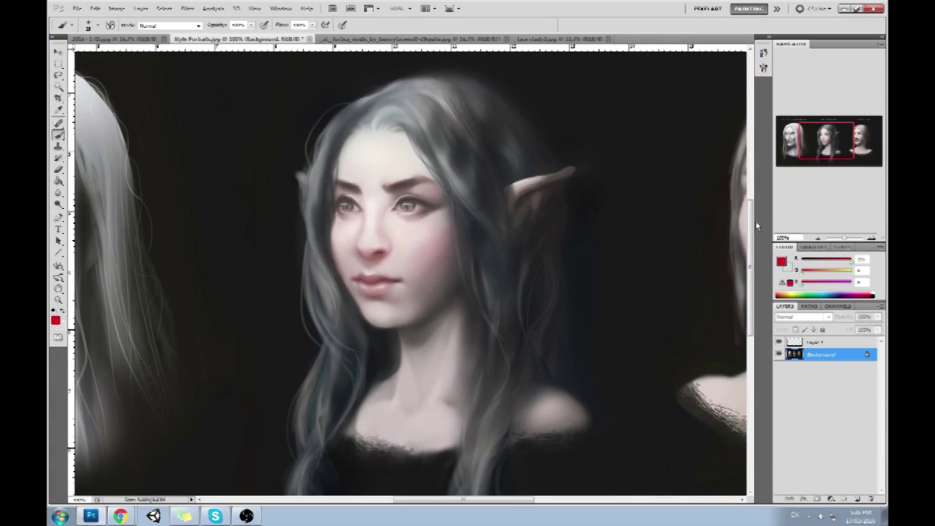
# Compare the Liquify-corrected face of the middle woman with the original by switching between the opening snapshot and the last Liquify history state.
pyautogui.click(764, 52)
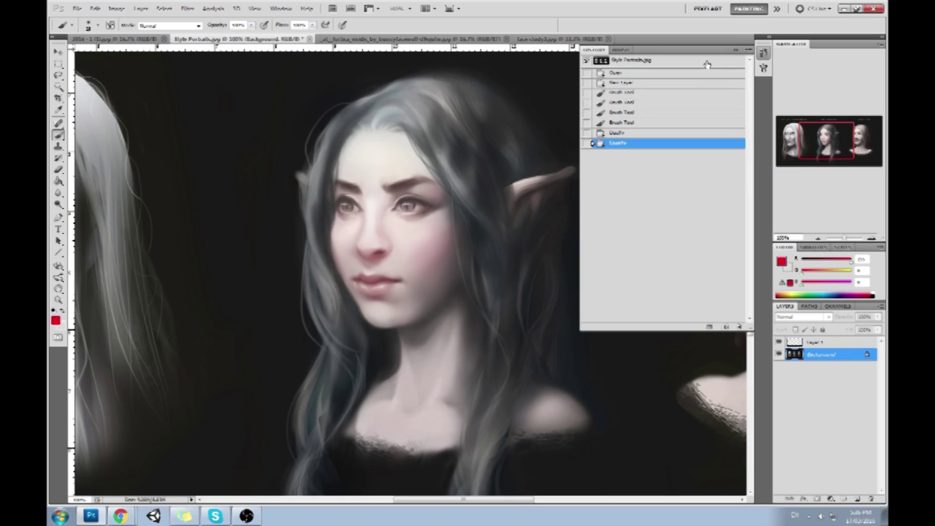
pyautogui.click(707, 64)
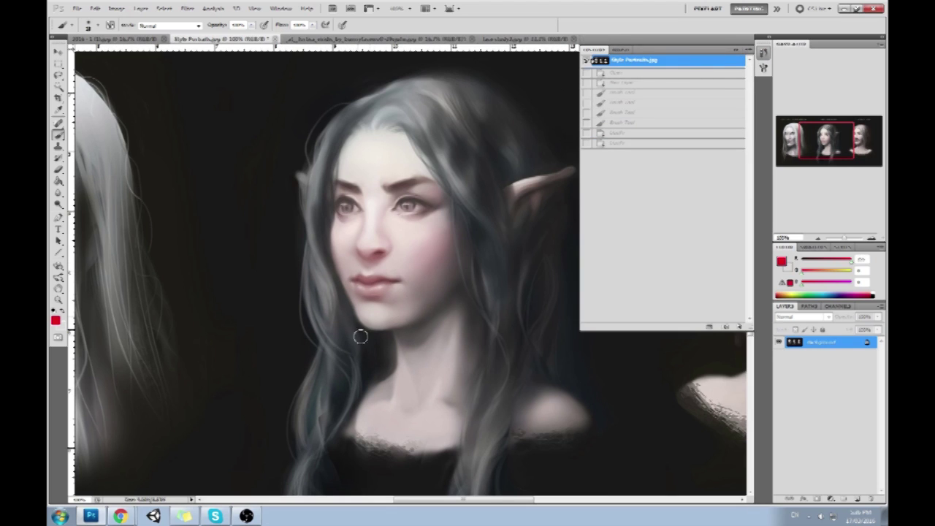
pyautogui.click(647, 145)
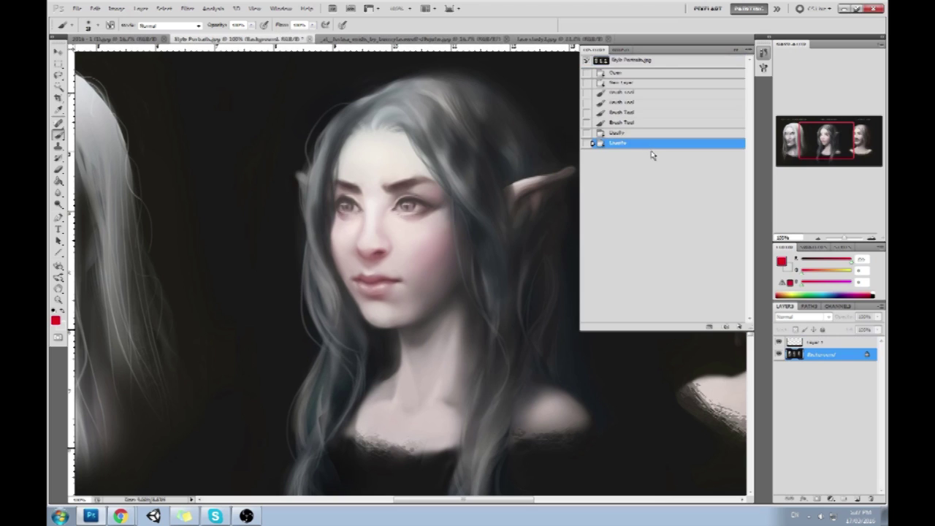
pyautogui.click(679, 64)
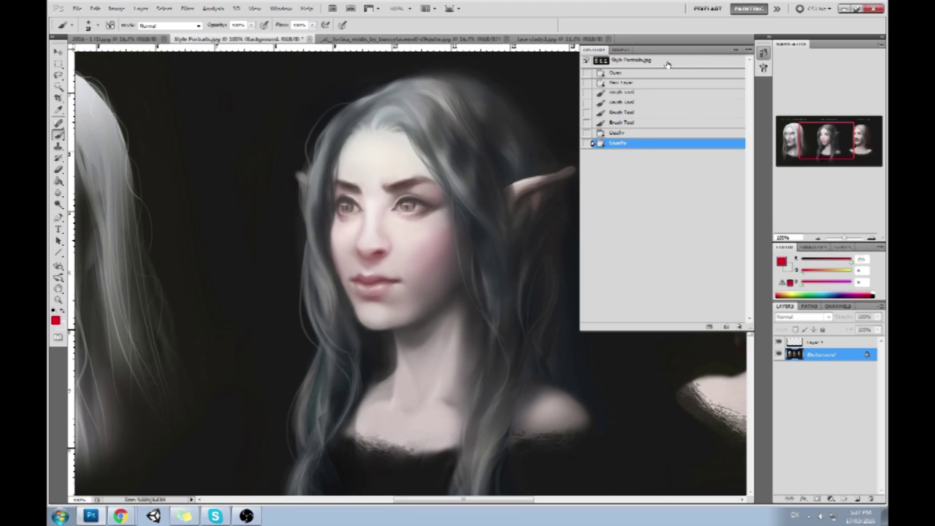
pyautogui.click(647, 144)
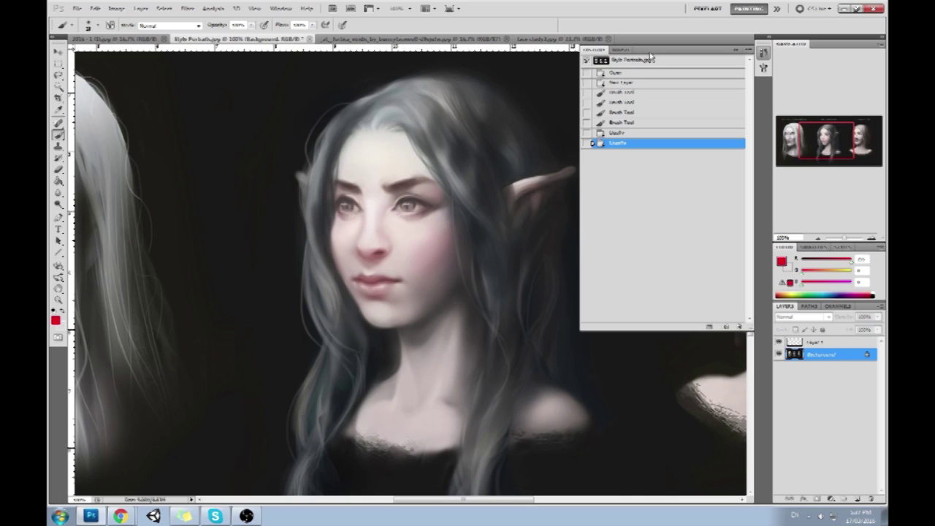
pyautogui.click(654, 62)
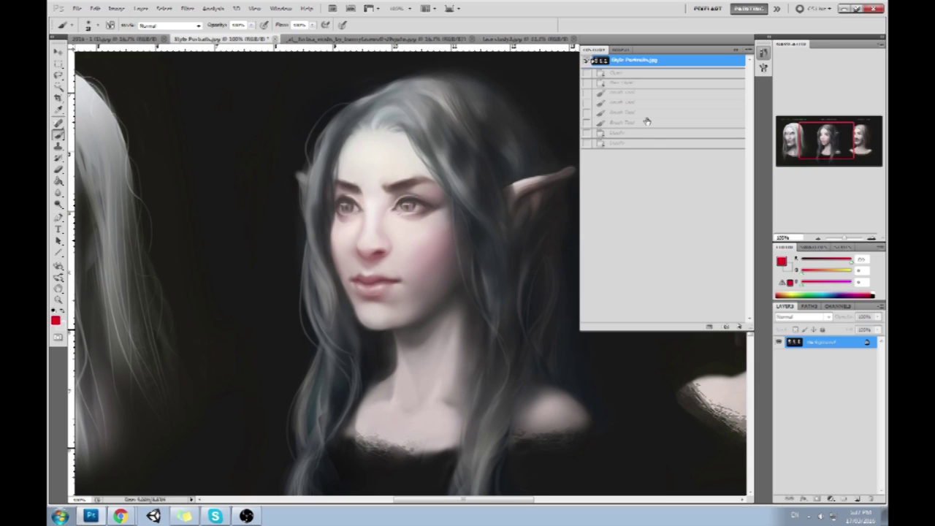
pyautogui.click(645, 143)
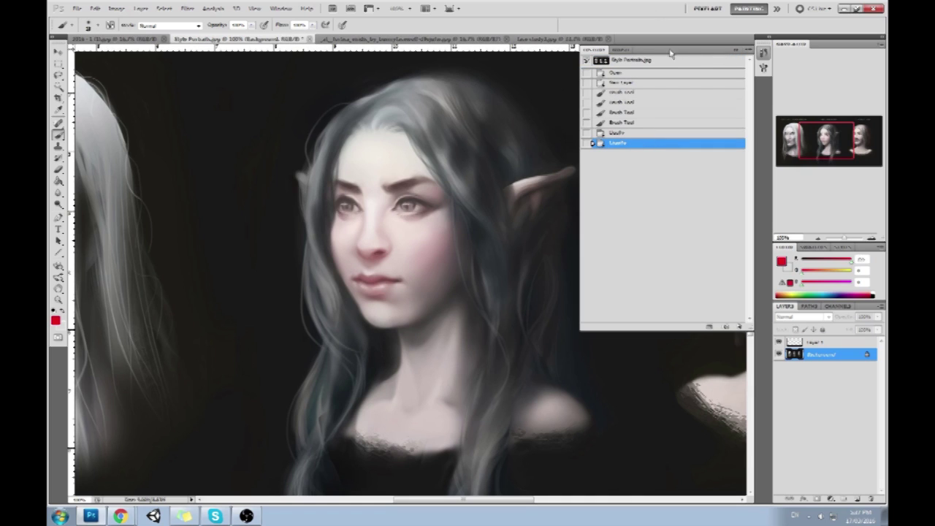
pyautogui.click(736, 49)
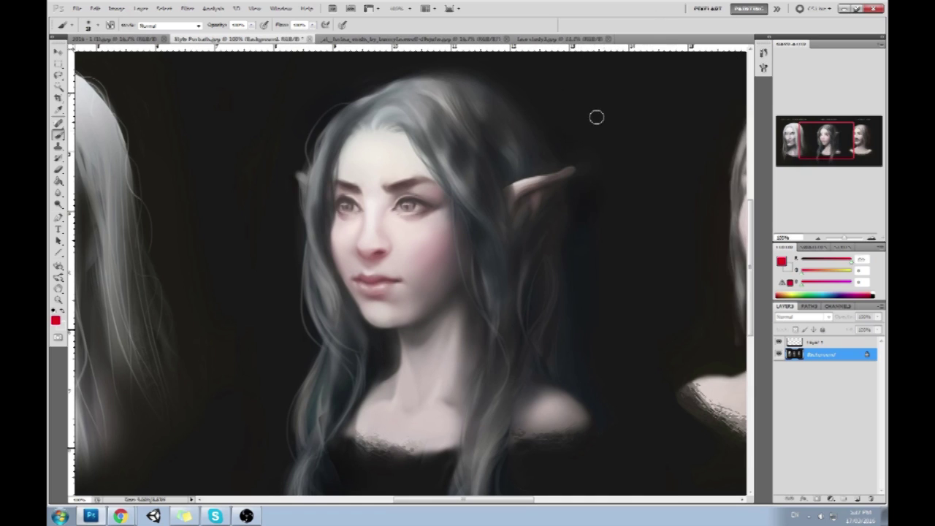
# Compare the original and corrected middle portrait at 66.67% zoom using the history states, ending on the latest Liquify state.
pyautogui.hotkey('ctrl', '-')
pyautogui.hotkey('ctrl', '-')
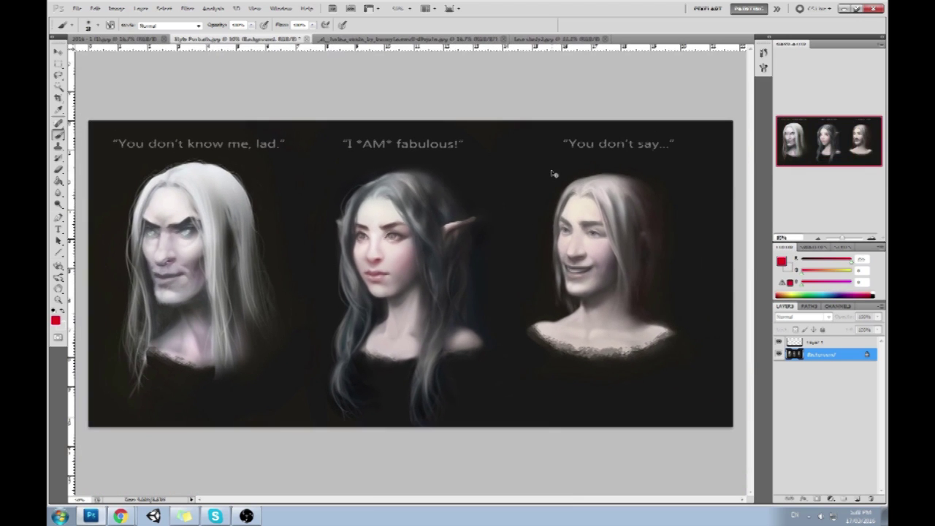
pyautogui.scroll(2, 553, 174)
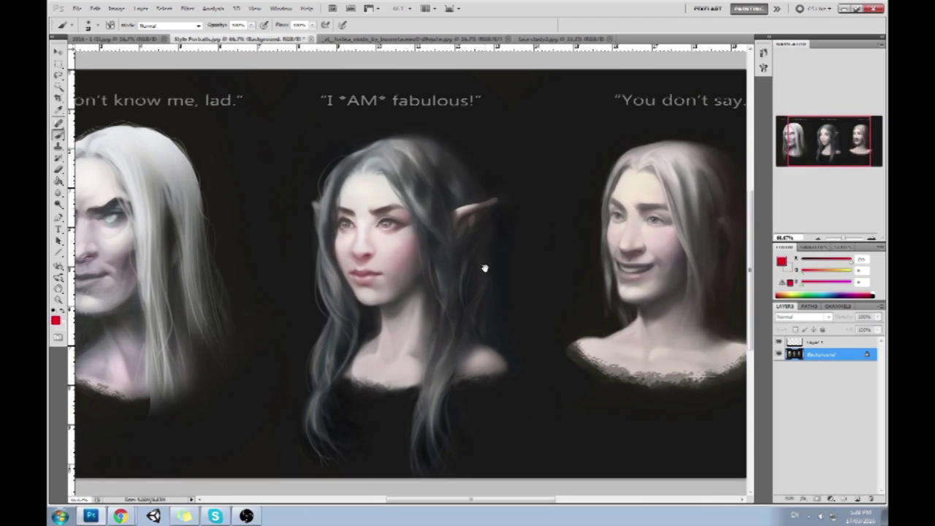
pyautogui.moveTo(484, 268); pyautogui.dragTo(541, 261)
pyautogui.click(763, 53)
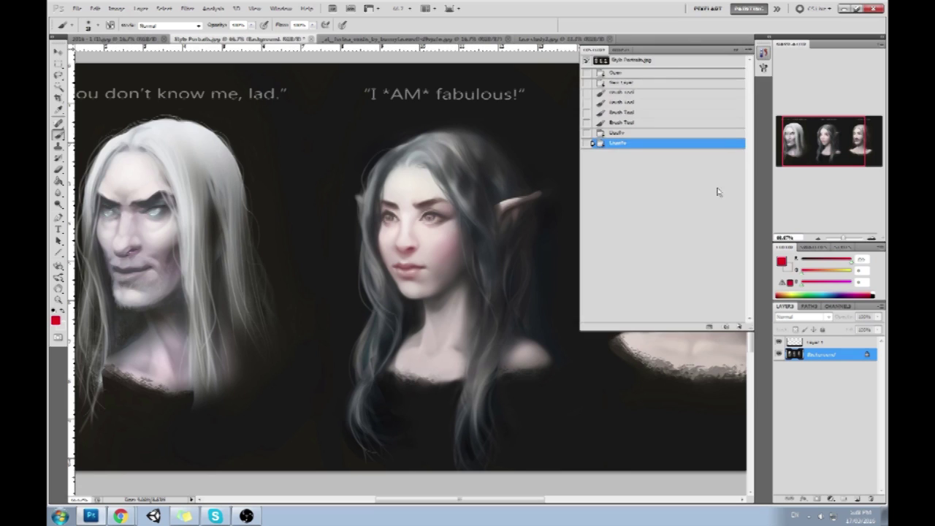
pyautogui.click(665, 62)
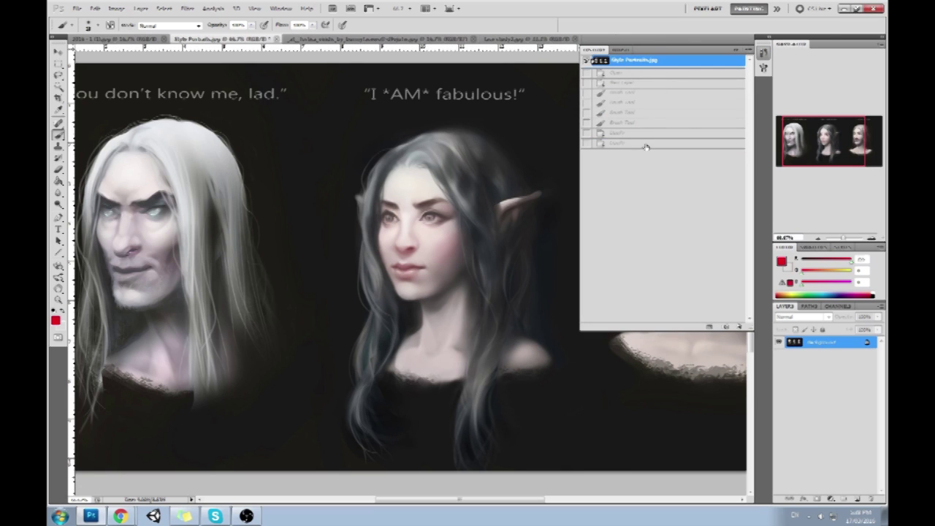
pyautogui.click(646, 146)
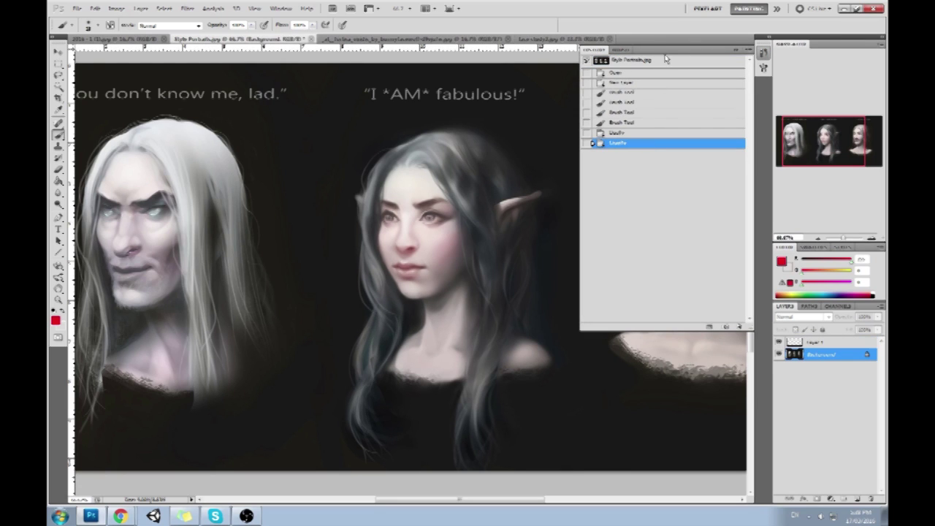
pyautogui.click(657, 62)
pyautogui.click(736, 50)
pyautogui.click(763, 52)
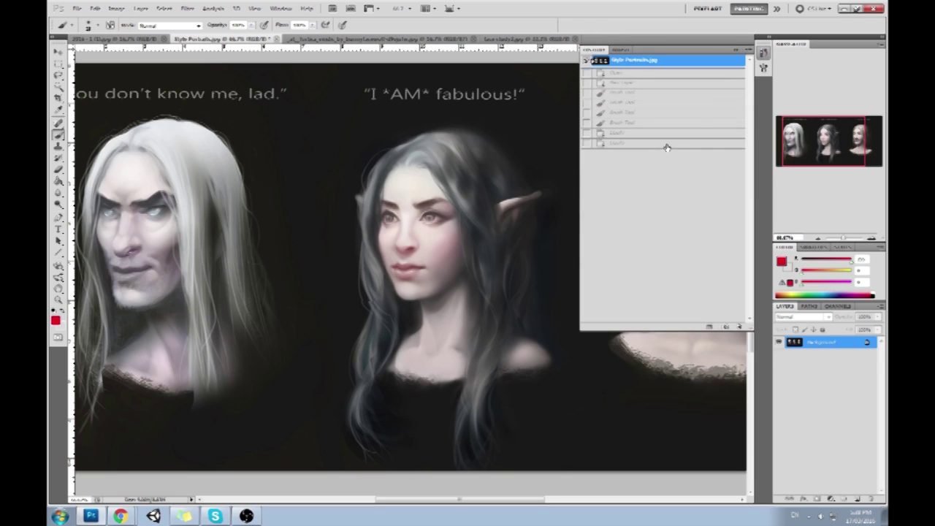
pyautogui.click(664, 144)
pyautogui.click(736, 50)
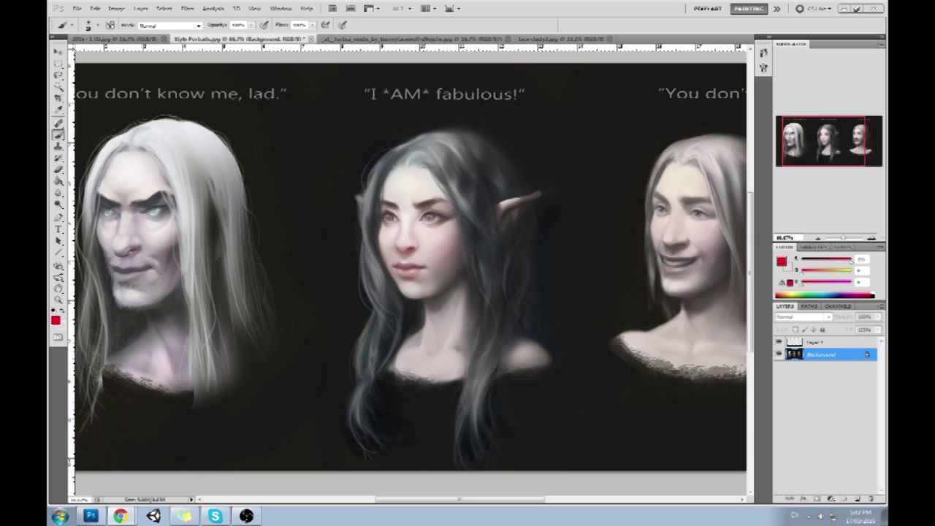
# Switch to Chrome and start a web search with "racha" in a new browser tab.
pyautogui.hotkey('alt', 'Tab')
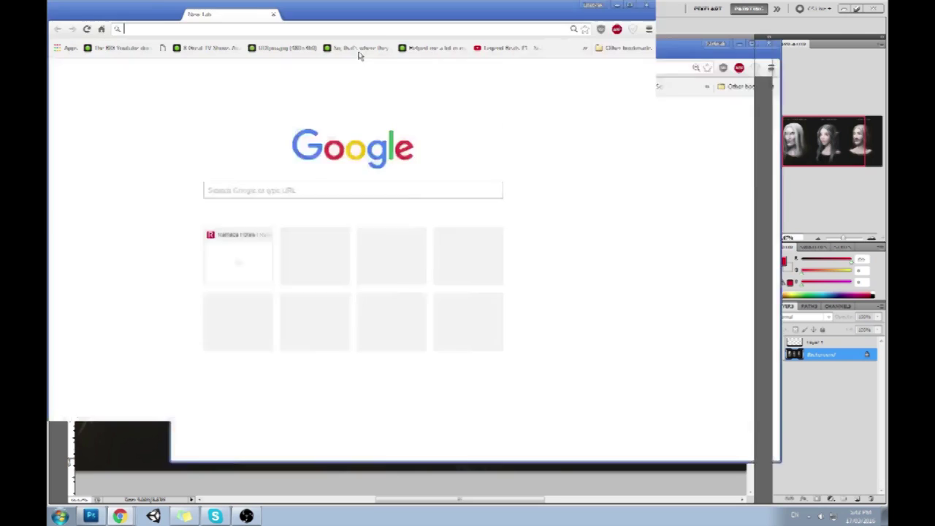
pyautogui.write('racha')
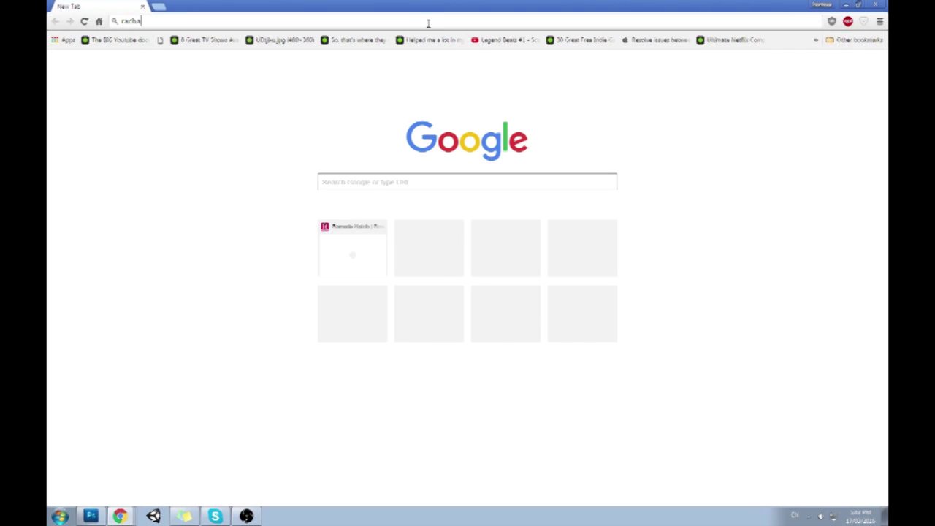
# Search Google for rachel weisz and show the image results.
pyautogui.write('el weisz')
pyautogui.press('Return')
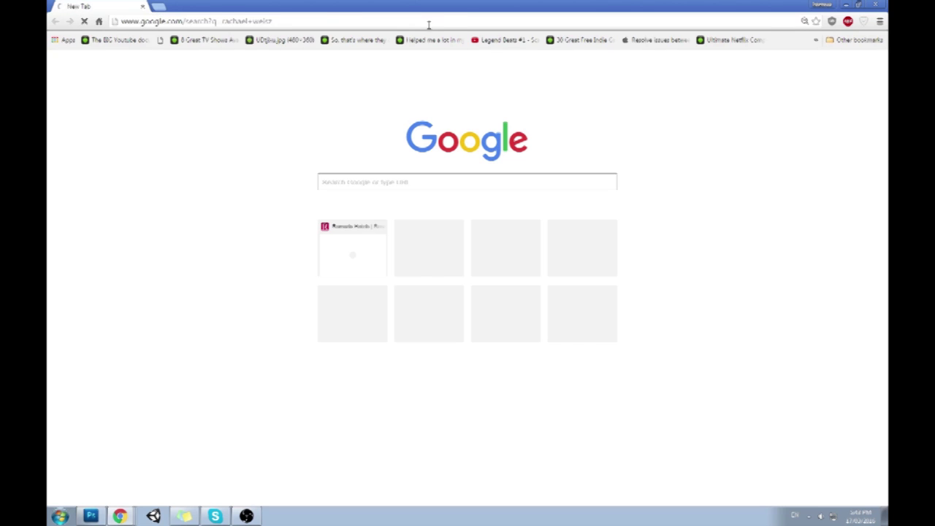
pyautogui.click(160, 78)
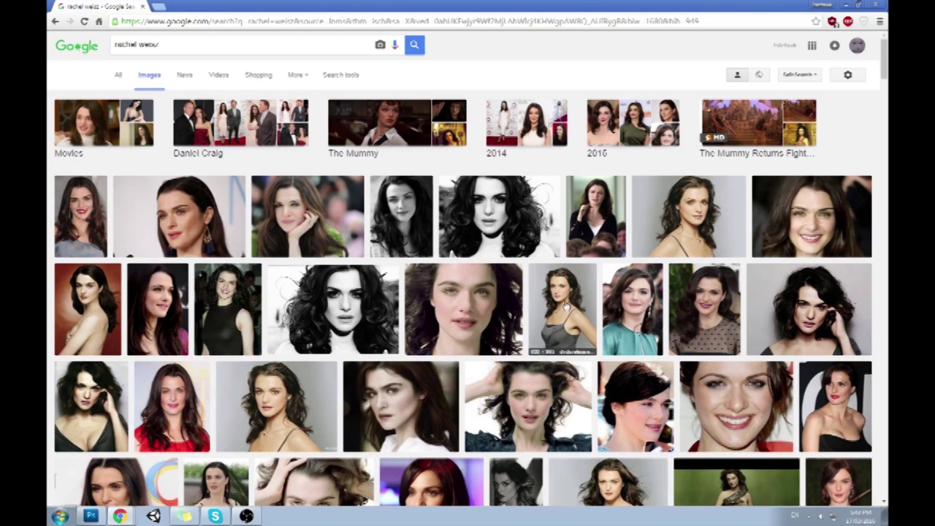
# Preview the portrait in the black V-neck dress and the grey-background portrait with the necklace in the Rachel Weisz image results.
pyautogui.click(96, 404)
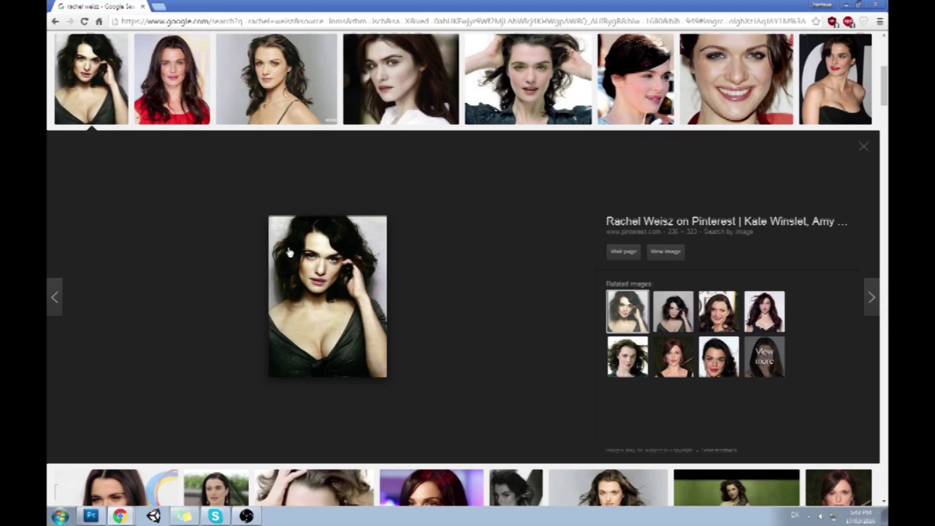
pyautogui.scroll(1, 497, 292)
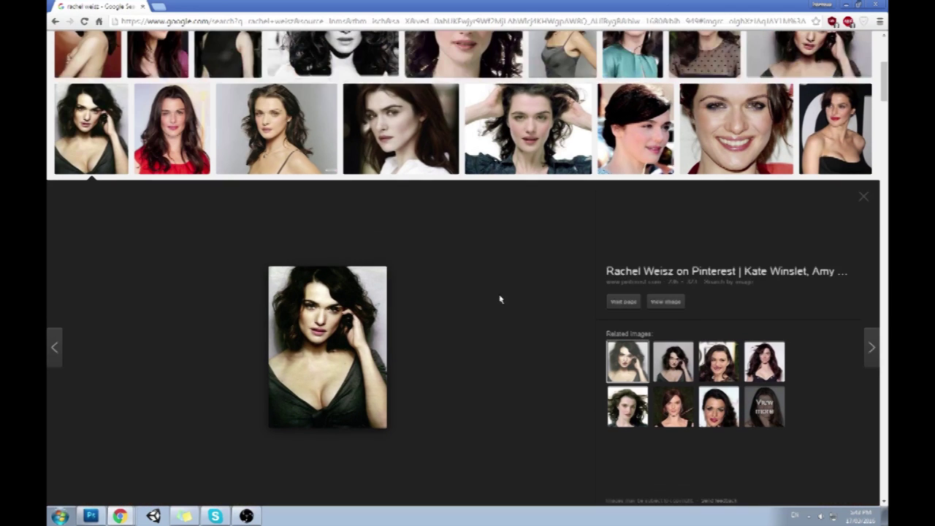
pyautogui.click(311, 156)
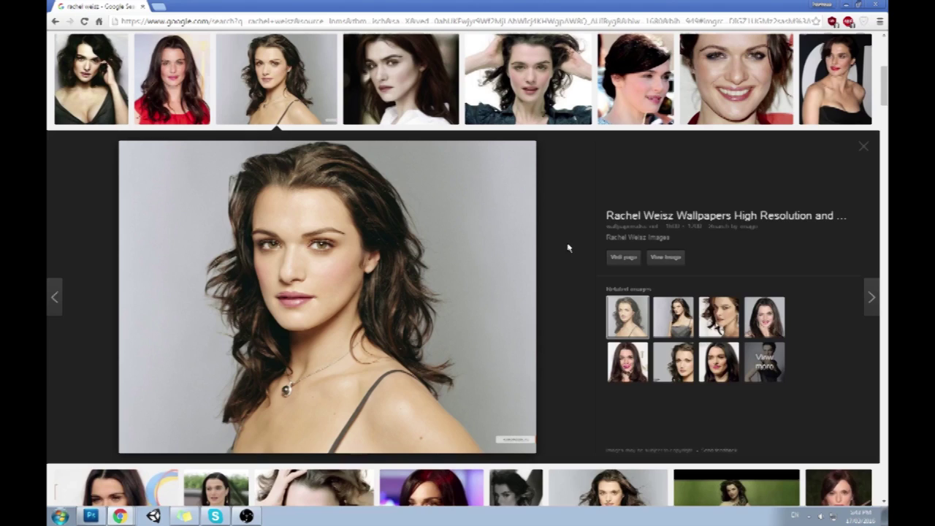
# Search Google Images for anna frozen in a new tab and preview the picture of Anna in the magenta cape with her braids flying.
pyautogui.scroll(5, 568, 248)
pyautogui.rightClick(95, 48)
pyautogui.click(132, 52)
pyautogui.click(196, 7)
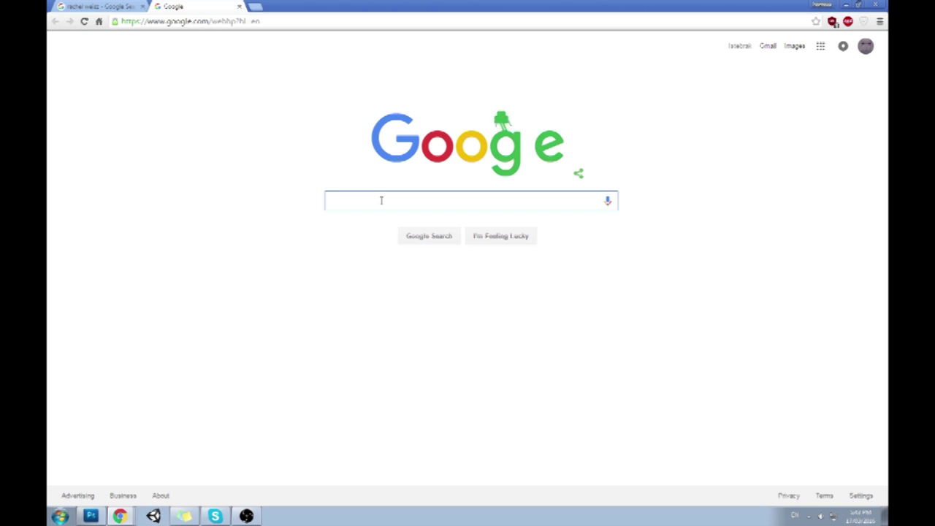
pyautogui.write('anna frozen')
pyautogui.press('Return')
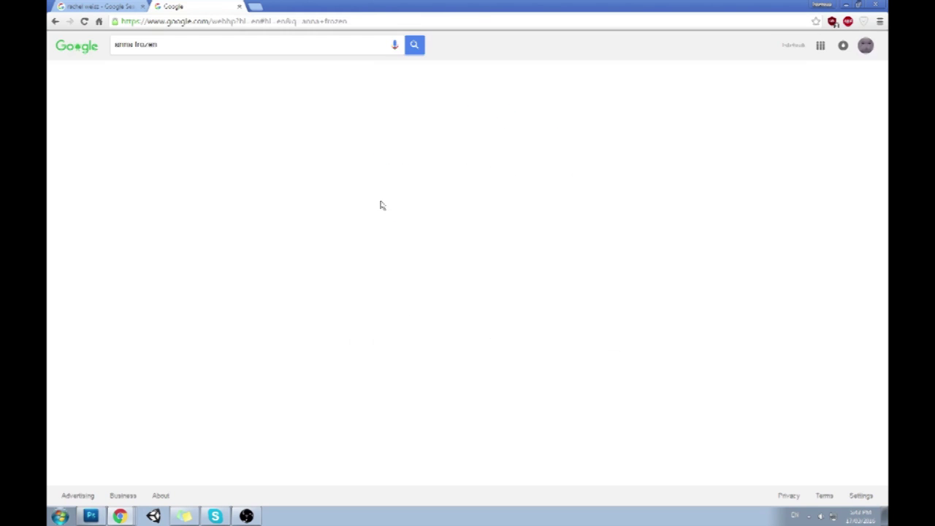
pyautogui.click(155, 74)
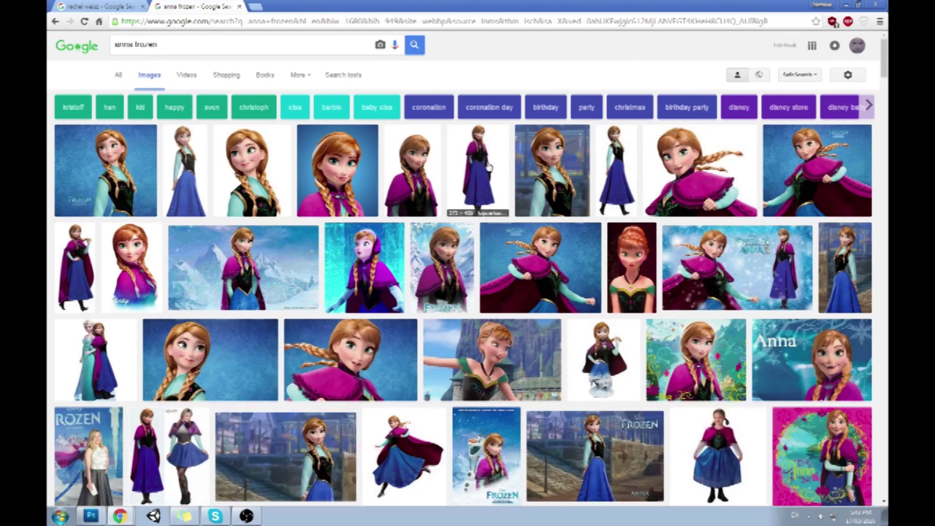
pyautogui.click(686, 170)
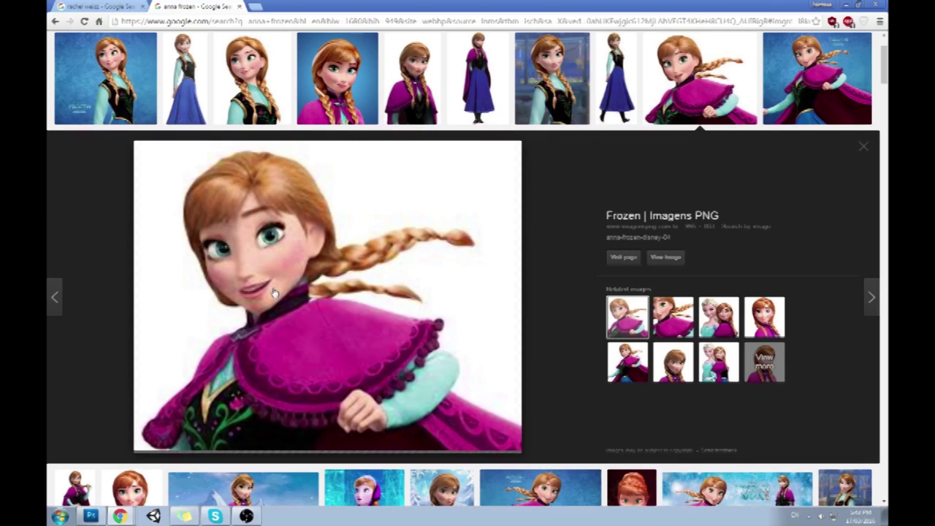
# Open Google in another new tab and search its images for tangled.
pyautogui.scroll(2, 591, 271)
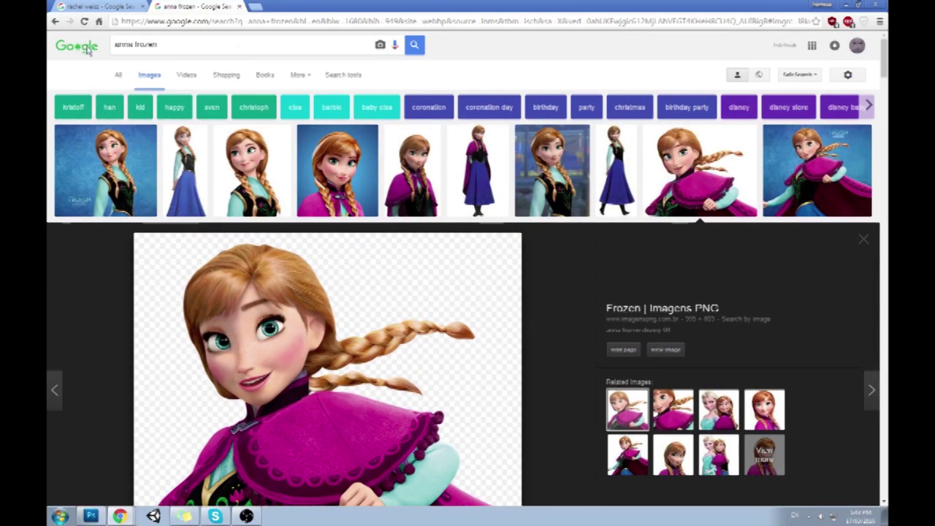
pyautogui.middleClick(82, 48)
pyautogui.click(294, 7)
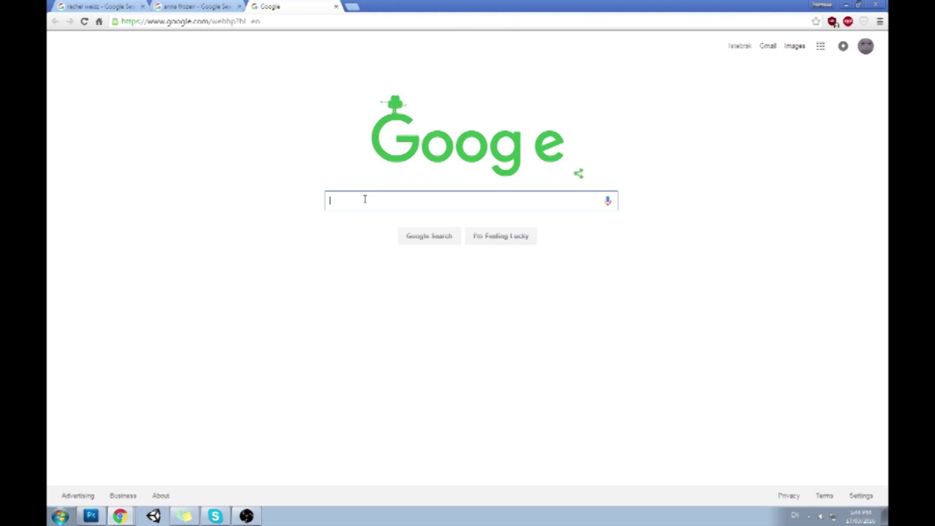
pyautogui.write('tongled')
pyautogui.press('Return')
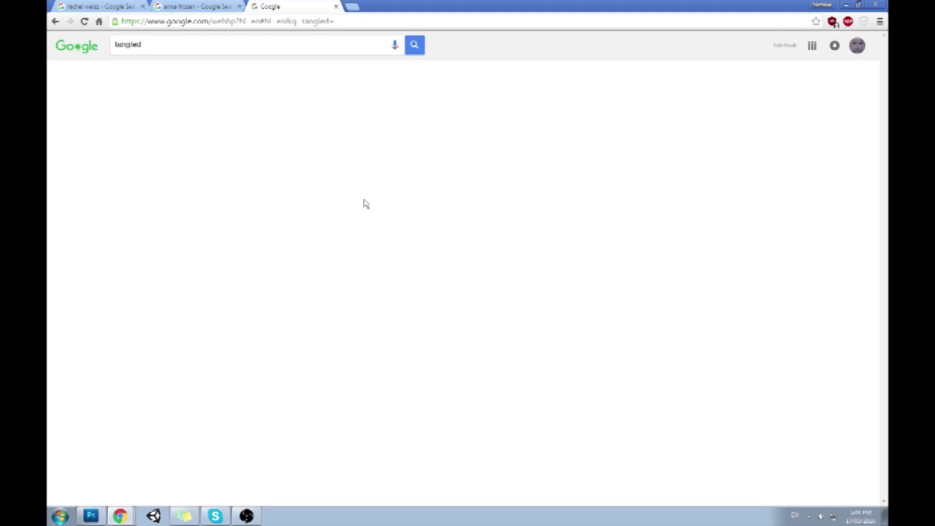
pyautogui.click(153, 76)
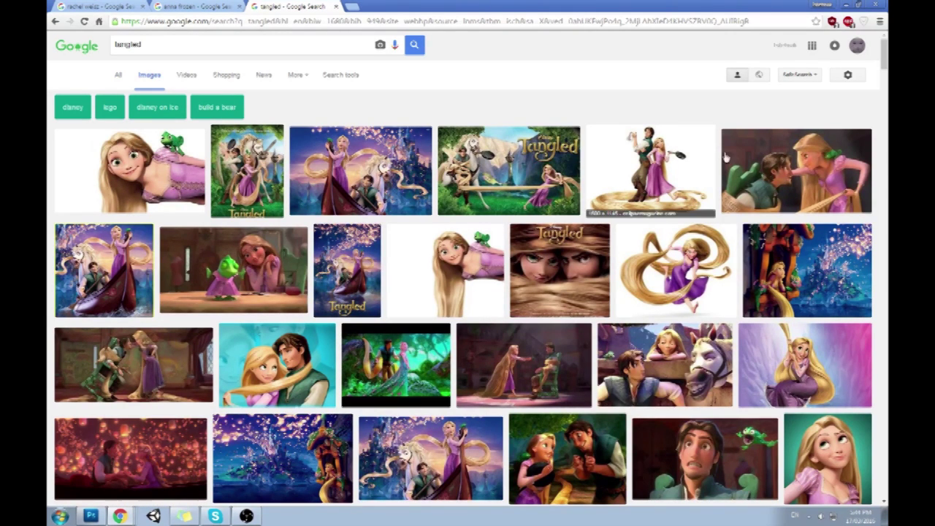
# Preview the Rapunzel picture in the green garden, then the white-background one with the chameleon on her shoulder.
pyautogui.scroll(-3, 726, 156)
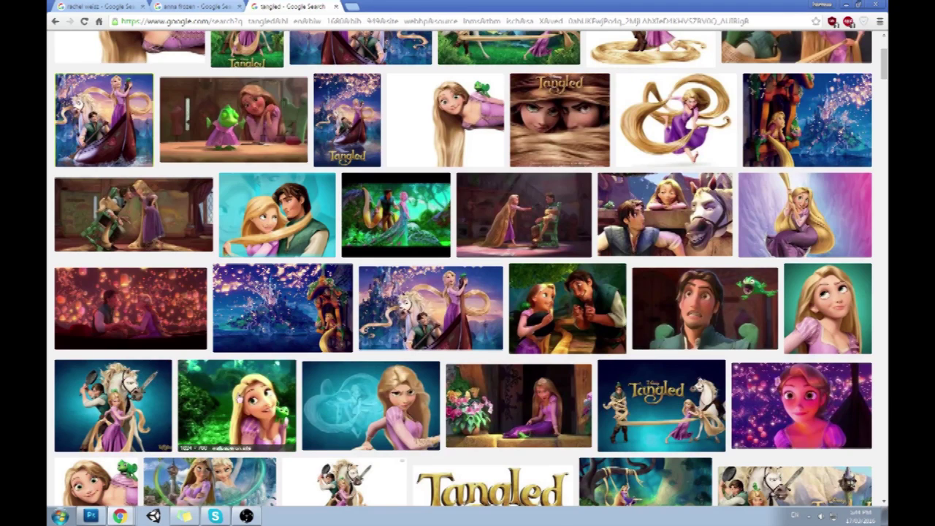
pyautogui.click(239, 397)
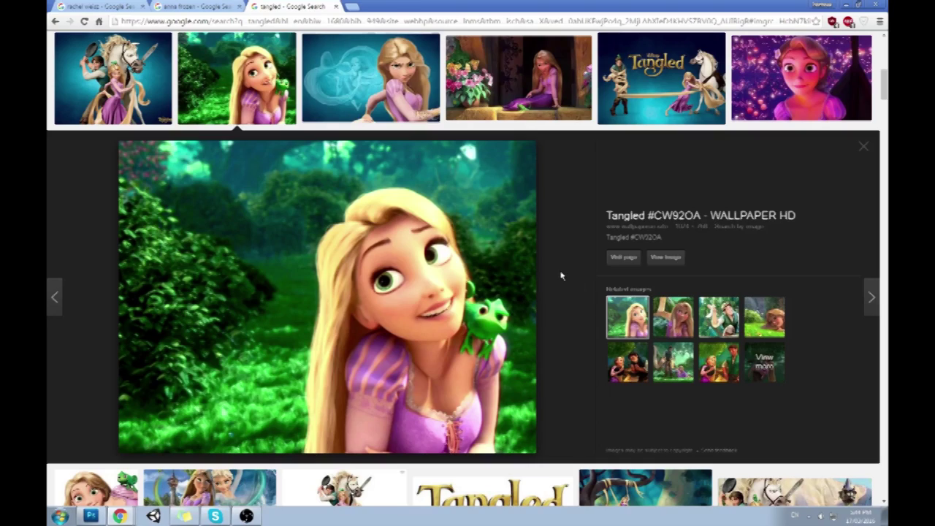
pyautogui.press('Escape')
pyautogui.scroll(2, 559, 278)
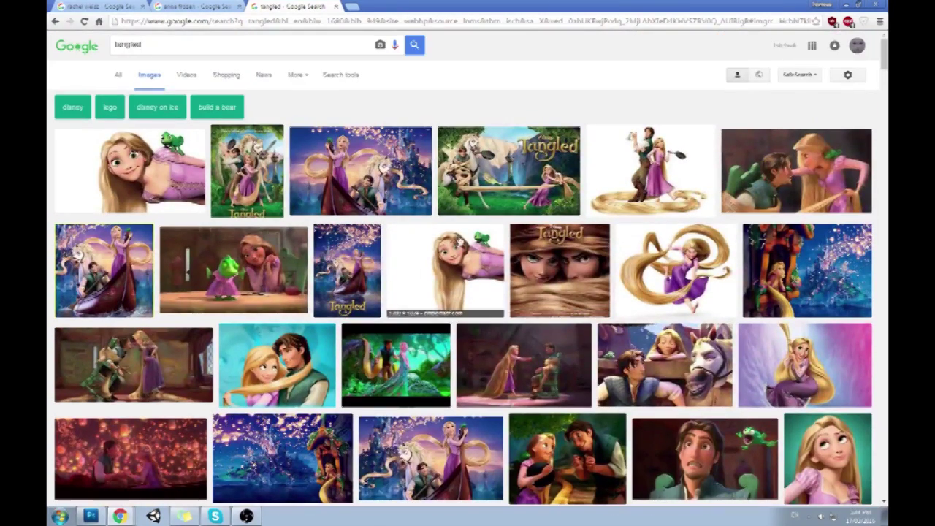
pyautogui.click(134, 169)
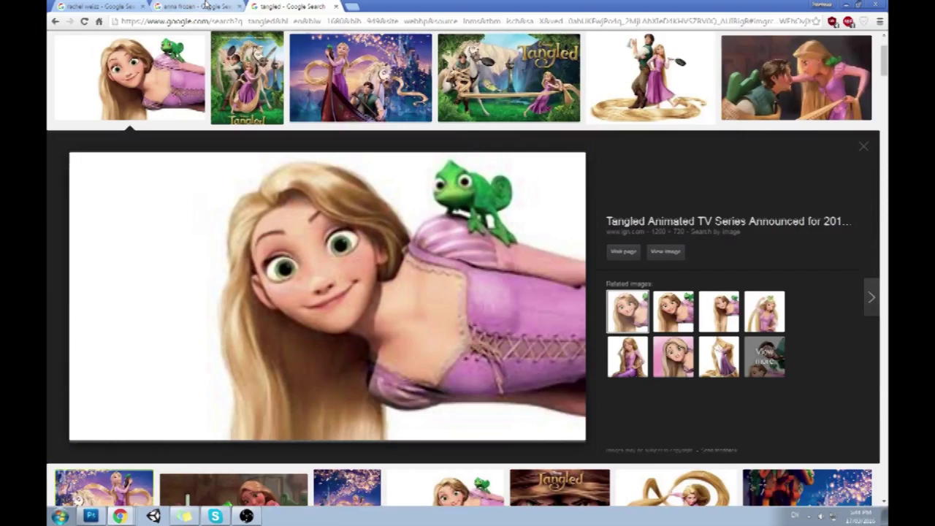
# Compare the facial features of Anna and Rapunzel by alternating between their enlarged pictures.
pyautogui.click(206, 4)
pyautogui.hotkey('ctrl', 'Tab')
pyautogui.click(203, 5)
pyautogui.click(276, 5)
pyautogui.click(227, 5)
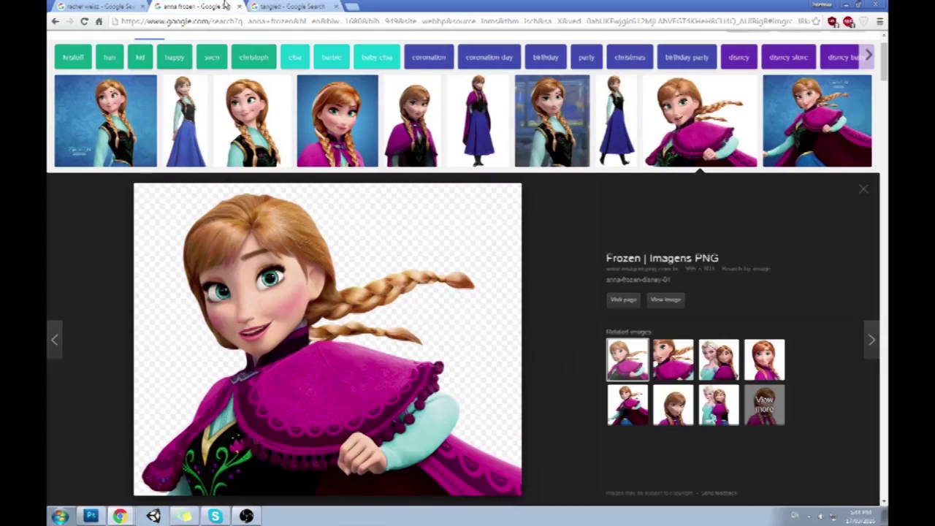
pyautogui.click(281, 6)
pyautogui.click(215, 5)
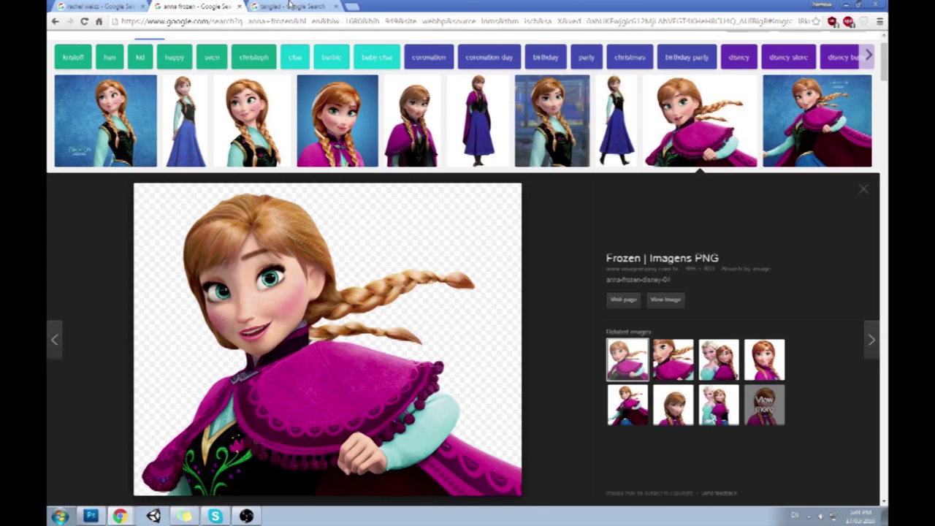
pyautogui.click(290, 5)
pyautogui.click(211, 5)
pyautogui.click(280, 6)
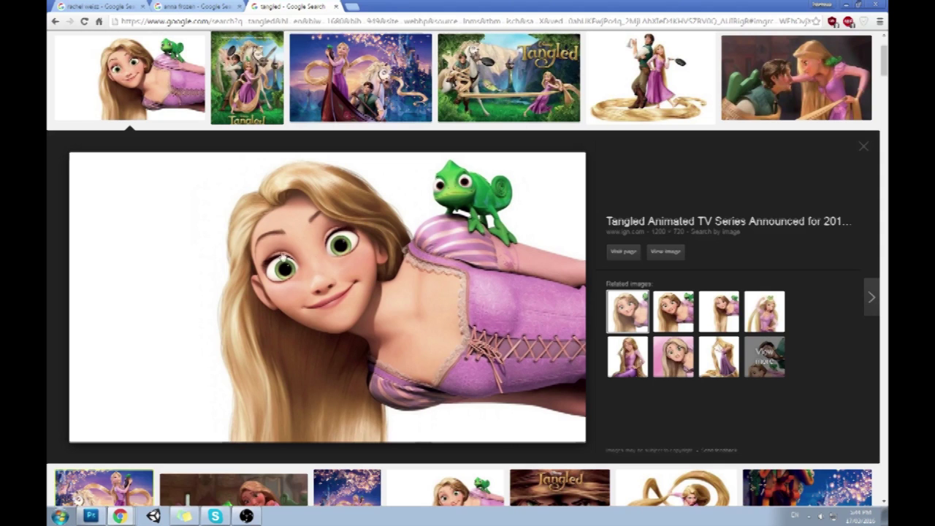
pyautogui.scroll(-5, 590, 206)
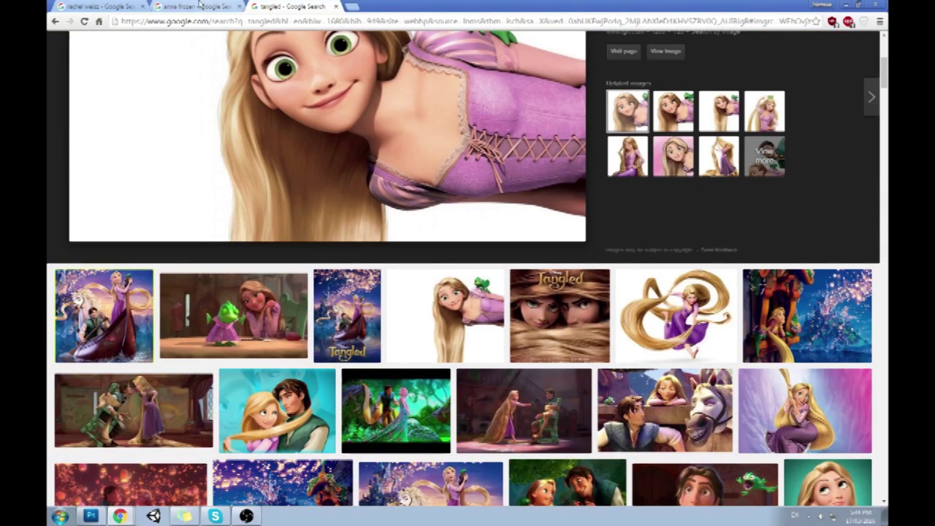
# Narrow the Rachel Weisz images to The Mummy and preview the dark close-up and the desert scene still.
pyautogui.click(92, 6)
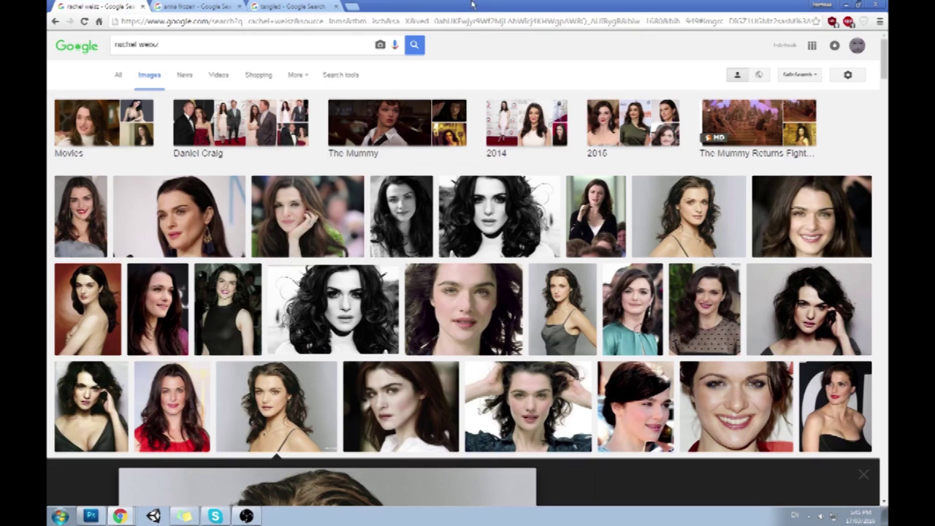
pyautogui.click(380, 128)
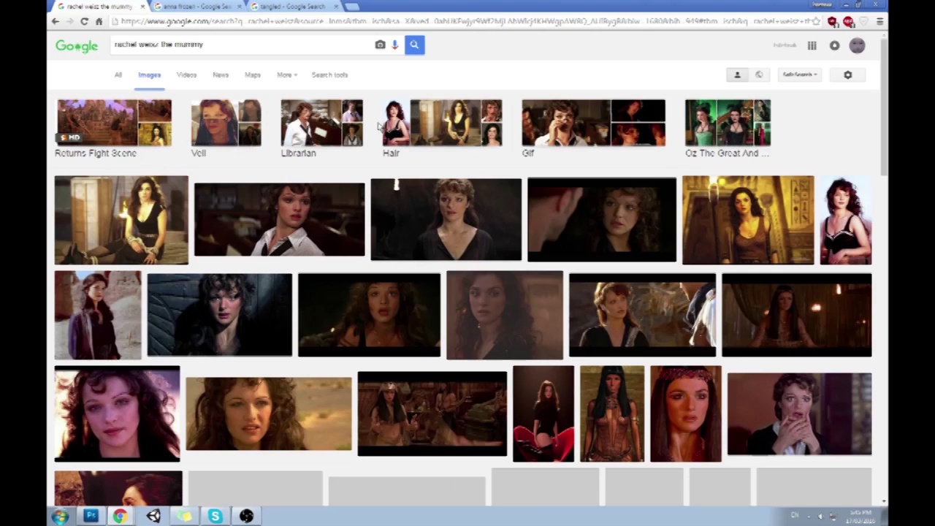
pyautogui.click(272, 308)
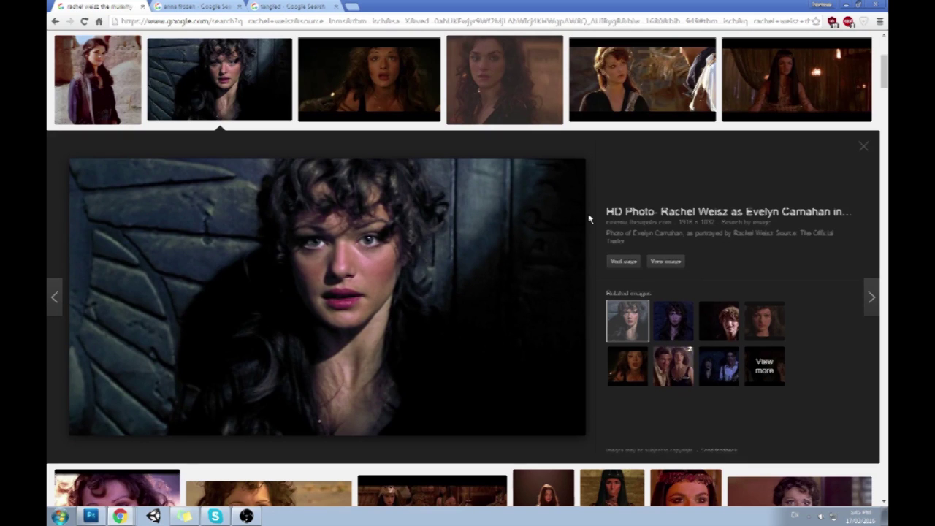
pyautogui.scroll(1, 586, 266)
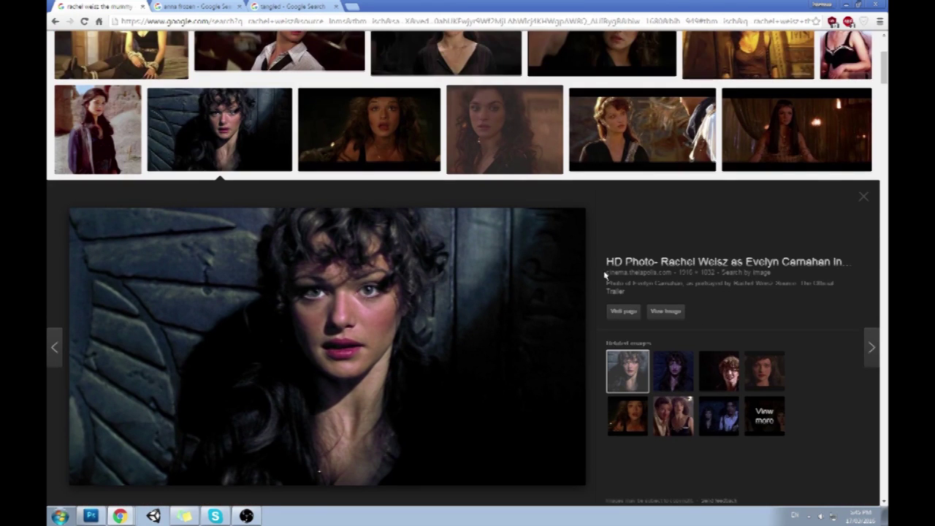
pyautogui.scroll(1, 605, 275)
pyautogui.click(622, 164)
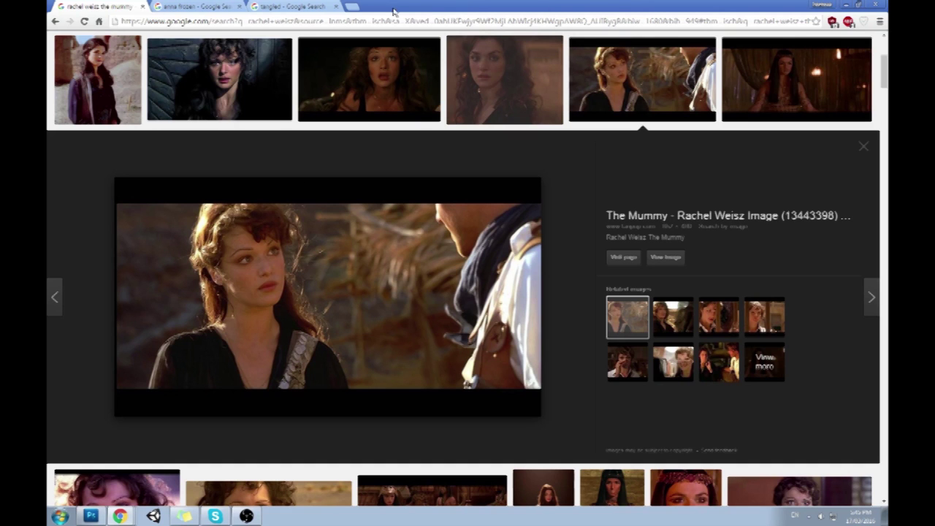
# Restore the browser window to a smaller size, close its three image search tabs and return to Photoshop.
pyautogui.moveTo(472, 6); pyautogui.dragTo(475, 28)
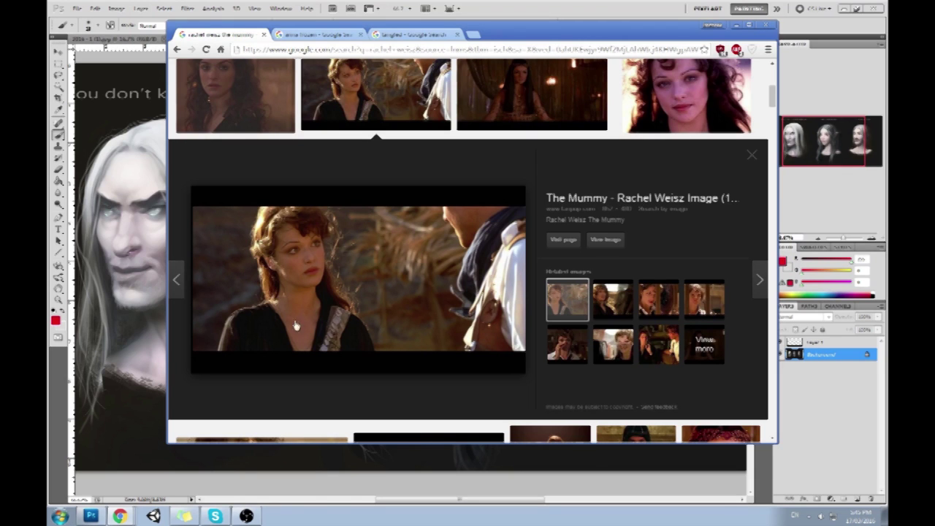
pyautogui.scroll(3, 535, 214)
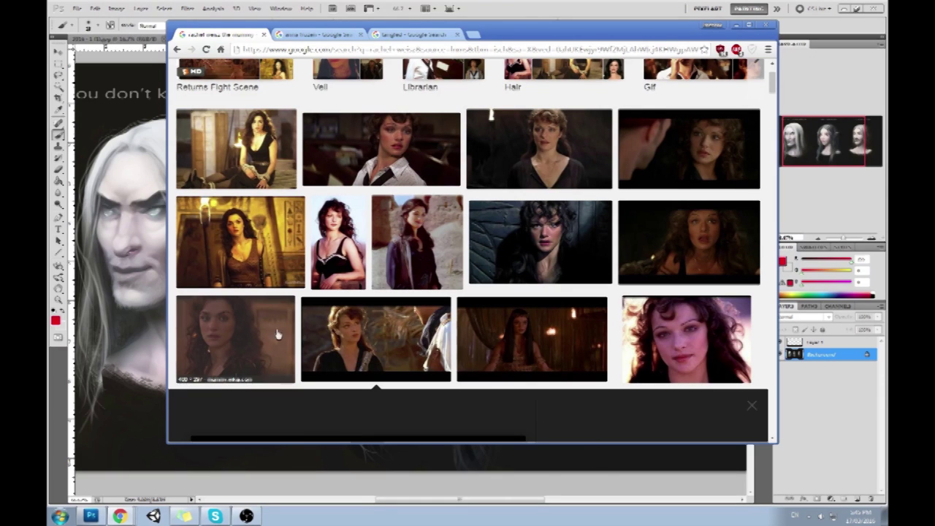
pyautogui.click(264, 35)
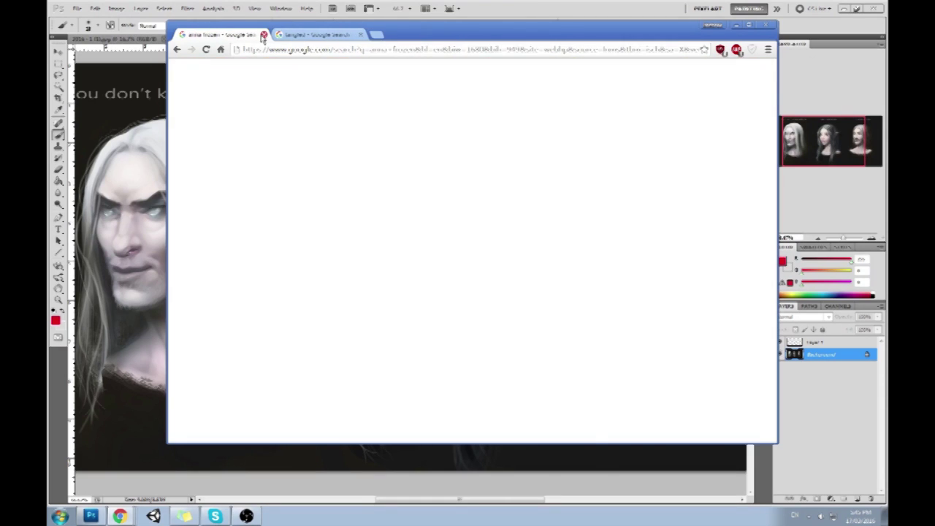
pyautogui.click(264, 35)
pyautogui.click(263, 36)
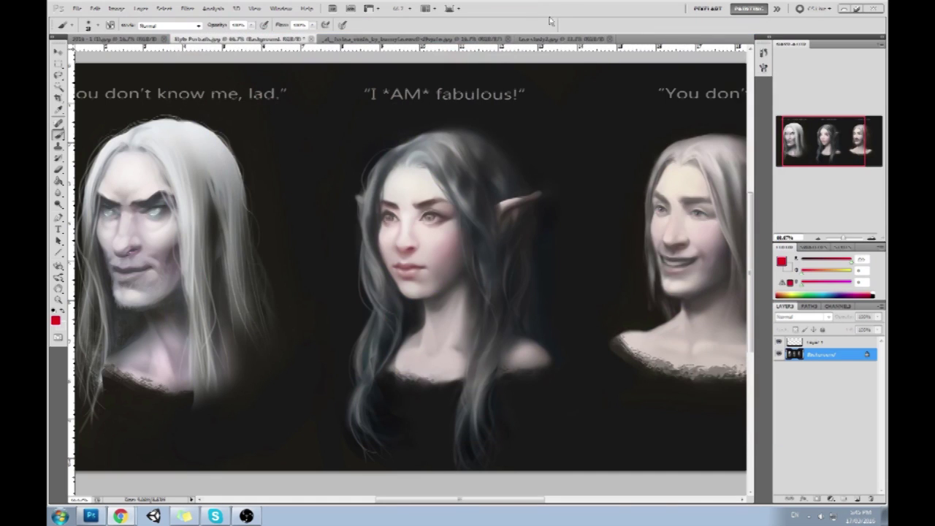
pyautogui.click(549, 18)
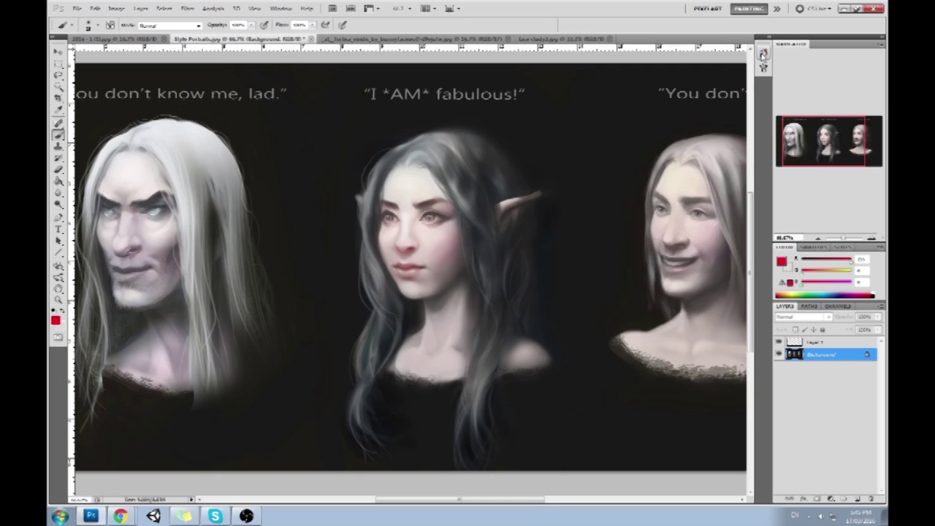
# Compare the portrait document's opening snapshot with its latest Brush Tool history state, leaving the latest state active.
pyautogui.click(763, 53)
pyautogui.click(686, 62)
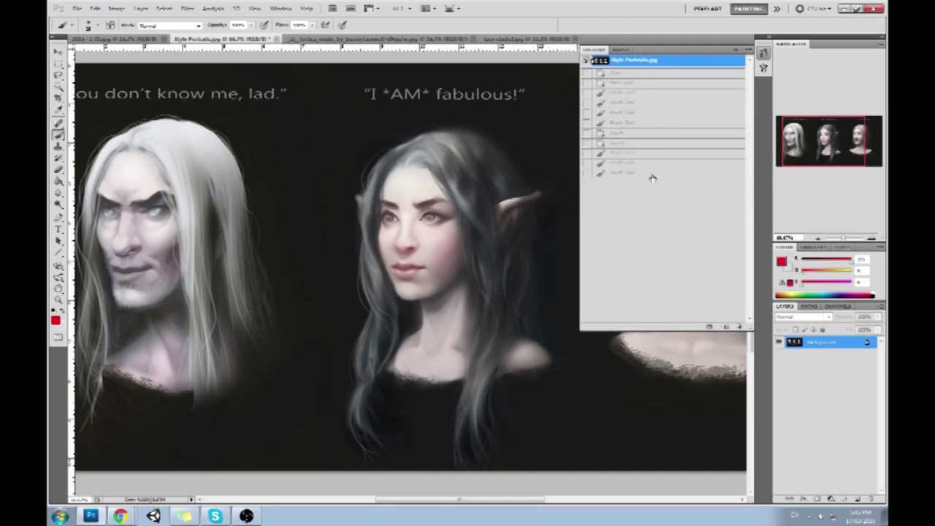
pyautogui.click(652, 174)
pyautogui.click(658, 61)
pyautogui.click(651, 174)
pyautogui.click(736, 53)
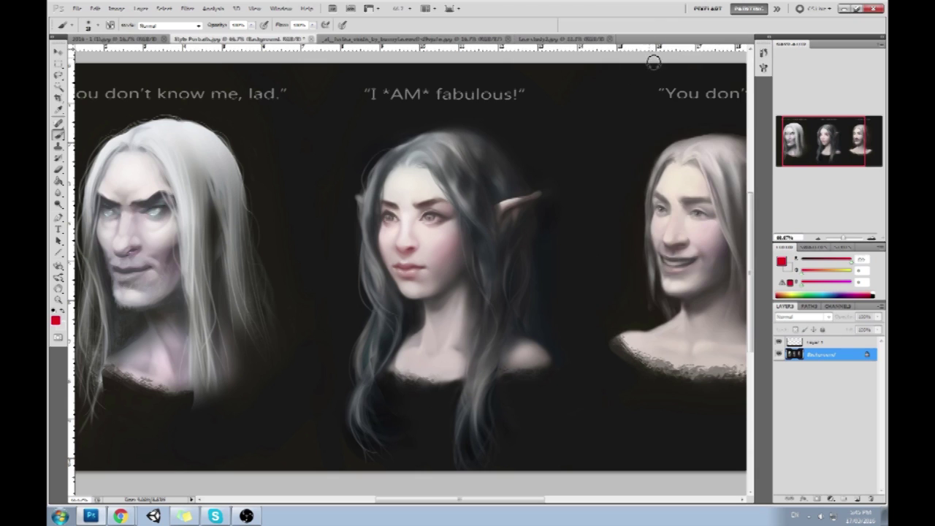
# Zoom in on the head of the smiling man captioned "You don't say..." to examine his face.
pyautogui.hotkey('ctrl', '-')
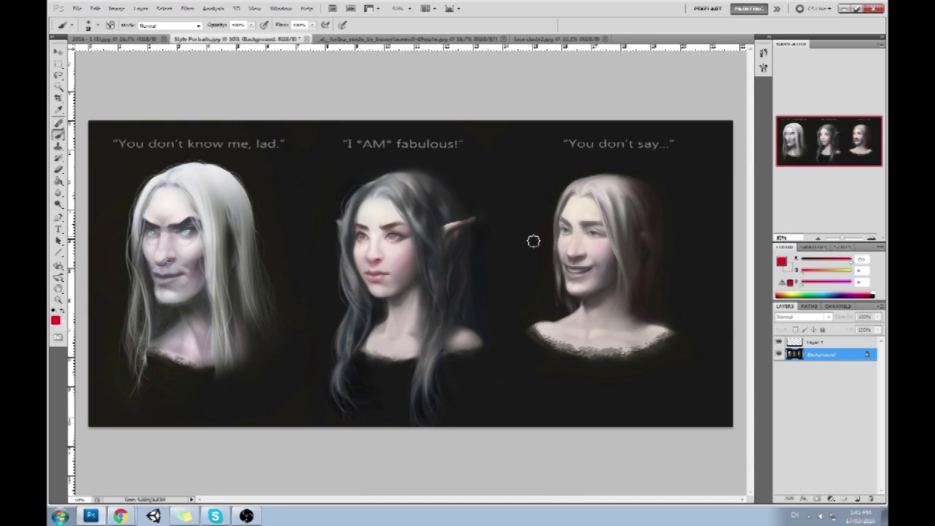
pyautogui.press('z')
pyautogui.moveTo(514, 166); pyautogui.dragTo(646, 307)
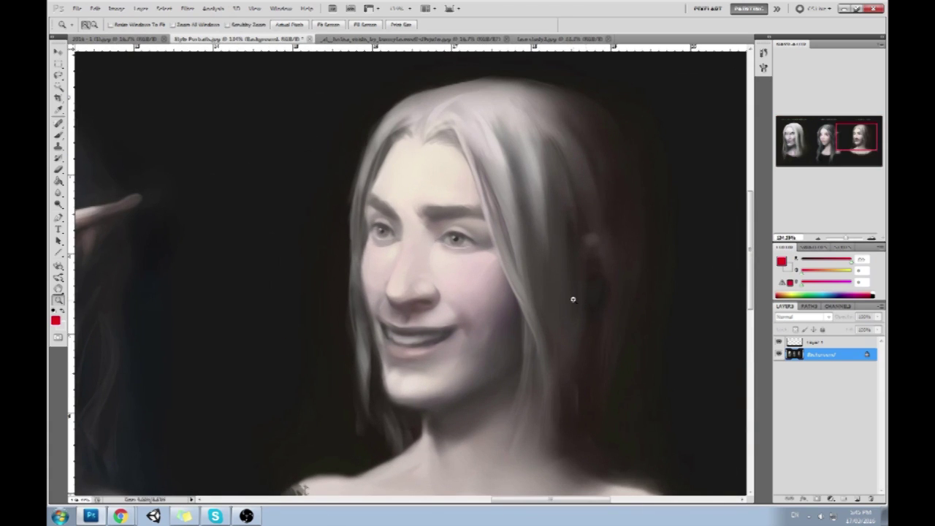
pyautogui.press('b')
pyautogui.moveTo(418, 319)
pyautogui.mouseDown()
pyautogui.moveTo(397, 350)
pyautogui.moveTo(378, 311)
pyautogui.moveTo(420, 336)
pyautogui.moveTo(403, 315)
pyautogui.mouseUp()
pyautogui.hotkey('ctrl', 'z')
pyautogui.hotkey('ctrl', 'z')
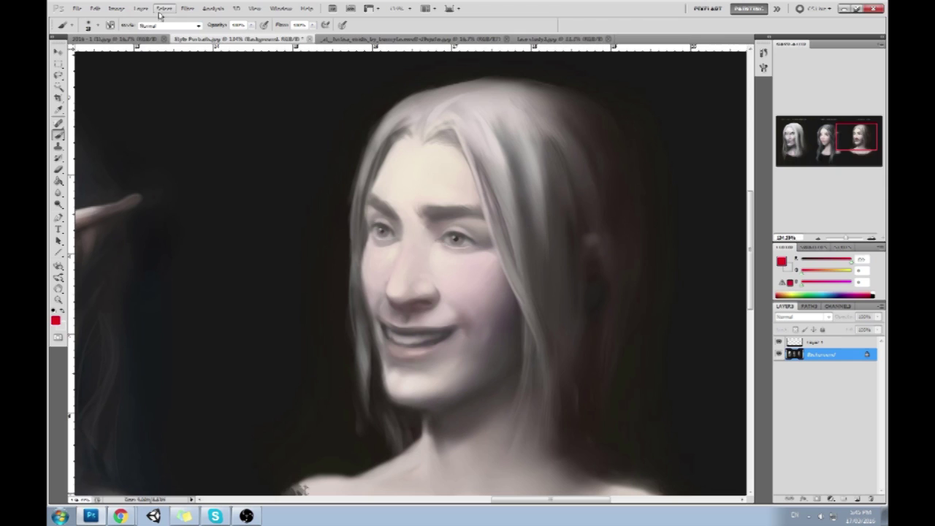
# Sketch a full relaxed mouth in red beside the smiling man's head and overlay a wider, thinner stretched mouth on it.
pyautogui.moveTo(177, 145)
pyautogui.mouseDown()
pyautogui.moveTo(266, 84)
pyautogui.moveTo(333, 109)
pyautogui.moveTo(373, 135)
pyautogui.moveTo(344, 153)
pyautogui.moveTo(183, 151)
pyautogui.moveTo(298, 218)
pyautogui.moveTo(349, 143)
pyautogui.mouseUp()
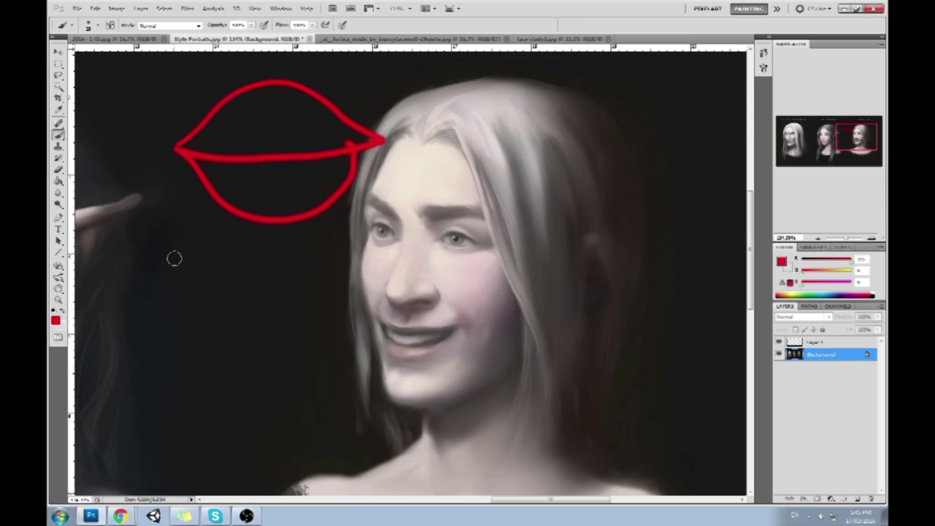
pyautogui.click(135, 133)
pyautogui.moveTo(398, 119); pyautogui.dragTo(415, 122)
pyautogui.moveTo(276, 102); pyautogui.dragTo(276, 149)
pyautogui.click(274, 101)
pyautogui.moveTo(139, 133)
pyautogui.mouseDown()
pyautogui.moveTo(228, 111)
pyautogui.moveTo(306, 106)
pyautogui.moveTo(415, 121)
pyautogui.mouseUp()
pyautogui.moveTo(135, 135)
pyautogui.mouseDown()
pyautogui.moveTo(182, 173)
pyautogui.moveTo(273, 203)
pyautogui.moveTo(339, 187)
pyautogui.moveTo(402, 130)
pyautogui.mouseUp()
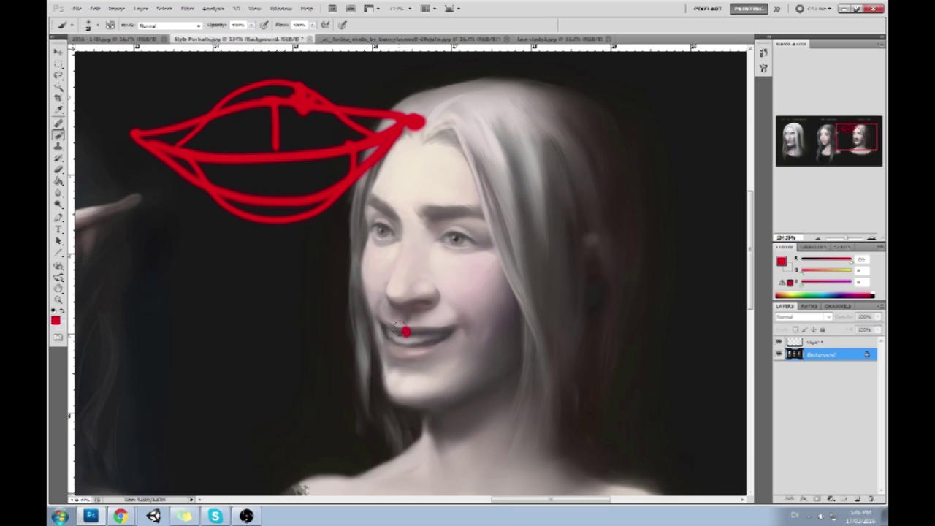
# Sketch a dipped upper-lip curve with an arrow pointing at the dip, and below it a flatter, stretched lip line in red.
pyautogui.moveTo(480, 114)
pyautogui.mouseDown()
pyautogui.moveTo(567, 141)
pyautogui.moveTo(711, 111)
pyautogui.mouseUp()
pyautogui.moveTo(580, 179)
pyautogui.mouseDown()
pyautogui.moveTo(609, 167)
pyautogui.moveTo(621, 176)
pyautogui.mouseUp()
pyautogui.moveTo(594, 152); pyautogui.dragTo(606, 208)
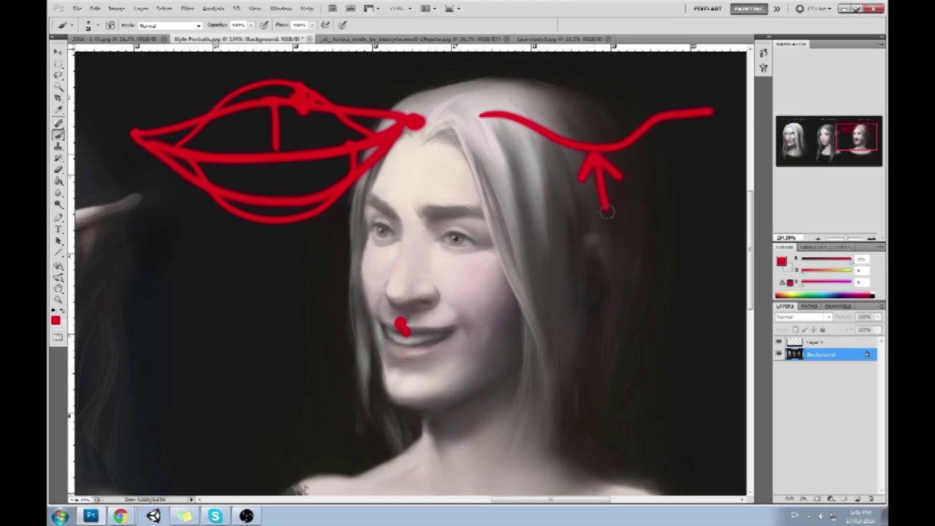
pyautogui.moveTo(557, 82)
pyautogui.mouseDown()
pyautogui.moveTo(611, 85)
pyautogui.moveTo(625, 73)
pyautogui.mouseUp()
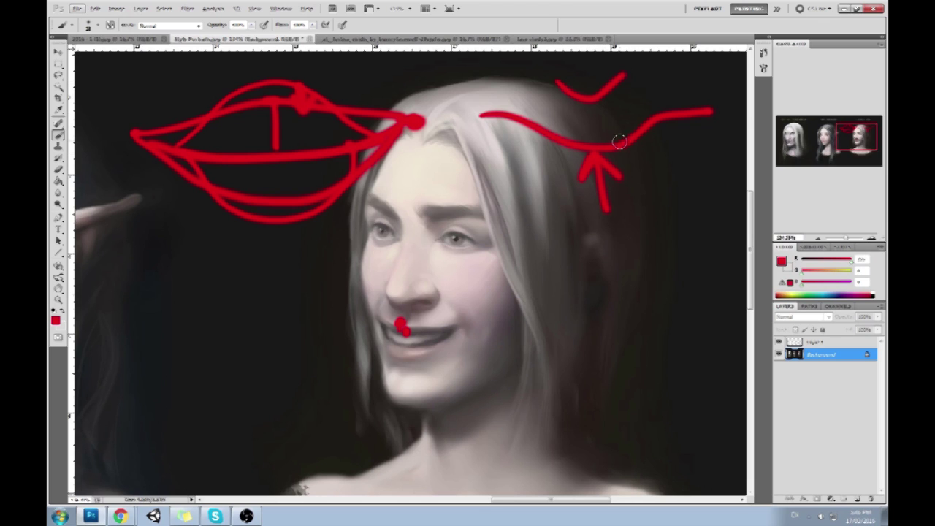
pyautogui.moveTo(497, 278); pyautogui.dragTo(747, 252)
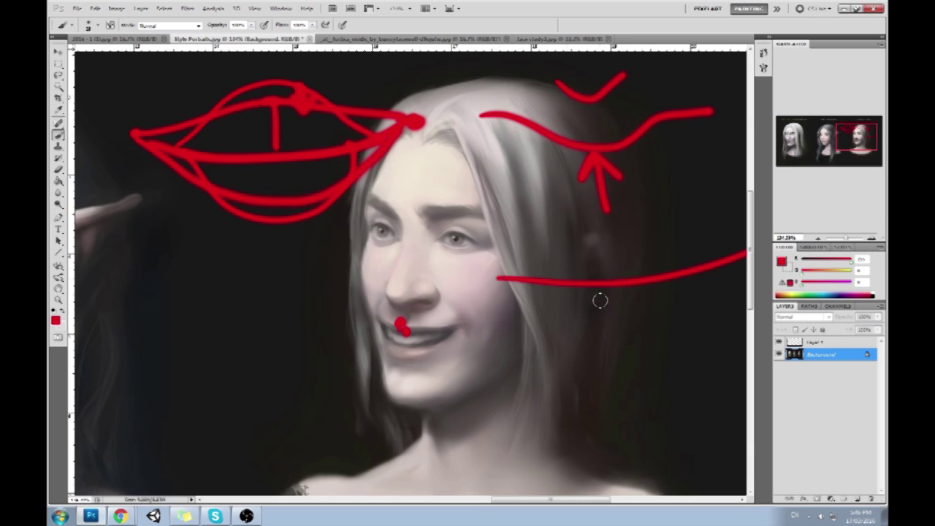
pyautogui.moveTo(584, 282)
pyautogui.mouseDown()
pyautogui.moveTo(688, 269)
pyautogui.moveTo(743, 253)
pyautogui.mouseUp()
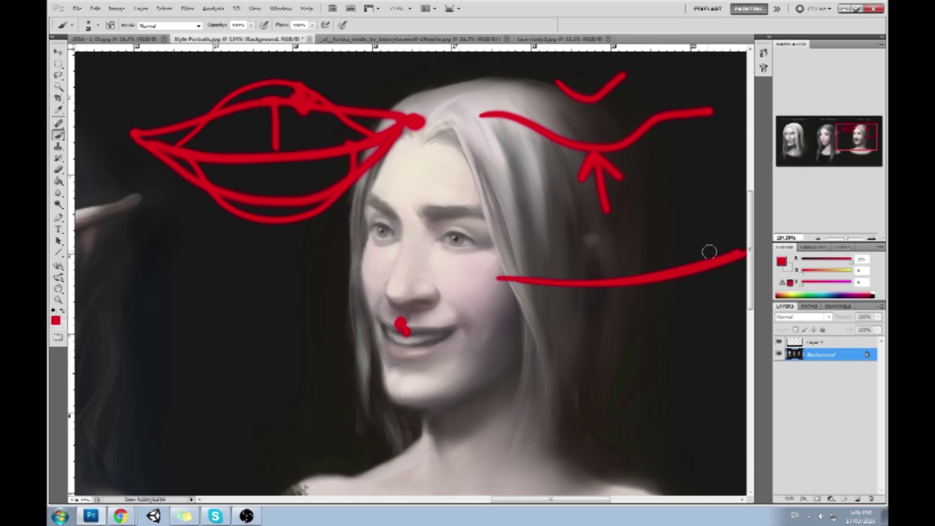
# Undo the red mouth and lip-line sketches around the smiling man's head.
pyautogui.hotkey('ctrl', 'alt', 'z')
pyautogui.hotkey('ctrl', 'alt', 'z')
pyautogui.hotkey('ctrl', 'alt', 'z')
pyautogui.hotkey('ctrl', 'alt', 'z')
pyautogui.hotkey('ctrl', 'alt', 'z')
pyautogui.hotkey('ctrl', 'alt', 'z')
pyautogui.hotkey('ctrl', 'alt', 'z')
pyautogui.hotkey('ctrl', 'alt', 'z')
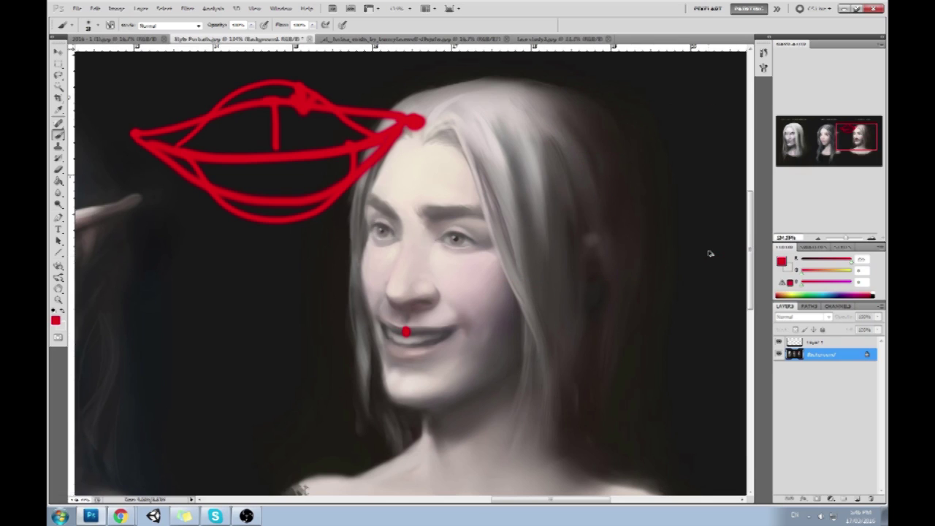
pyautogui.hotkey('ctrl', 'alt', 'z')
pyautogui.hotkey('ctrl', 'alt', 'z')
pyautogui.hotkey('ctrl', 'alt', 'z')
pyautogui.hotkey('ctrl', 'alt', 'z')
pyautogui.hotkey('ctrl', 'alt', 'z')
pyautogui.hotkey('ctrl', 'alt', 'z')
pyautogui.hotkey('ctrl', 'alt', 'z')
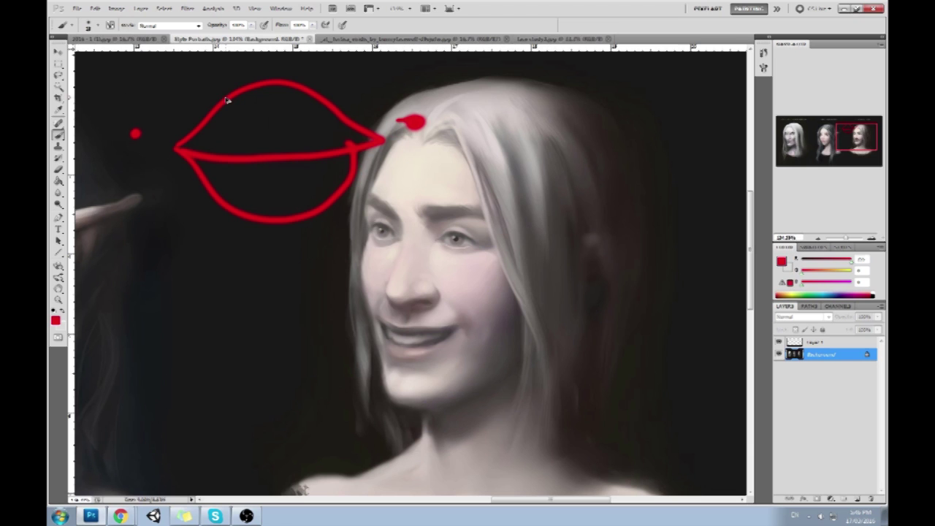
# Flatten the smiling man's upper lip line with the Liquify Forward Warp tool at brush size 106 and apply it.
pyautogui.click(187, 9)
pyautogui.click(207, 65)
pyautogui.press('z')
pyautogui.moveTo(529, 191); pyautogui.dragTo(614, 284)
pyautogui.press('w')
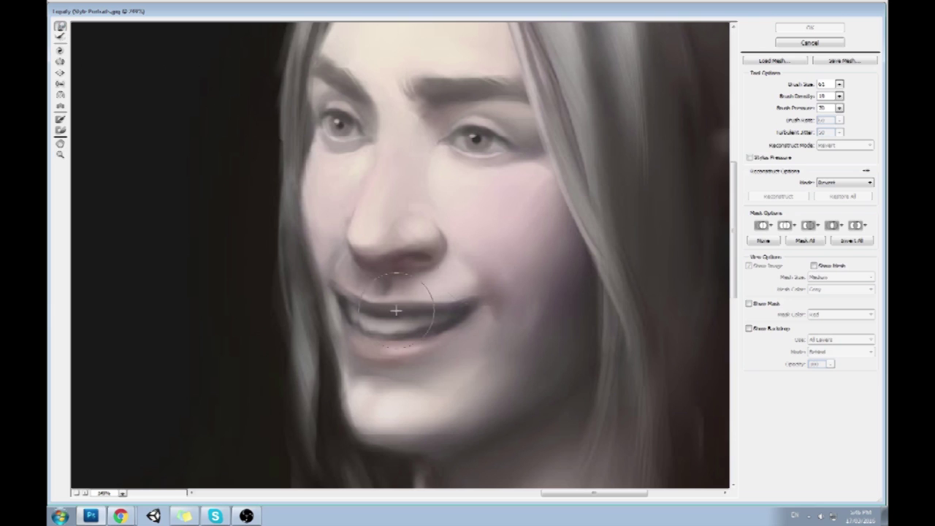
pyautogui.click(839, 84)
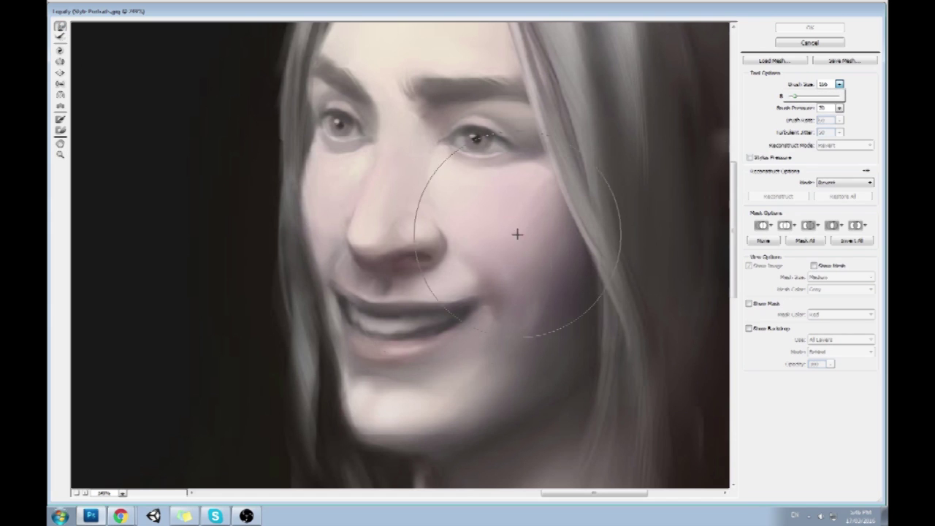
pyautogui.moveTo(375, 312); pyautogui.dragTo(367, 307)
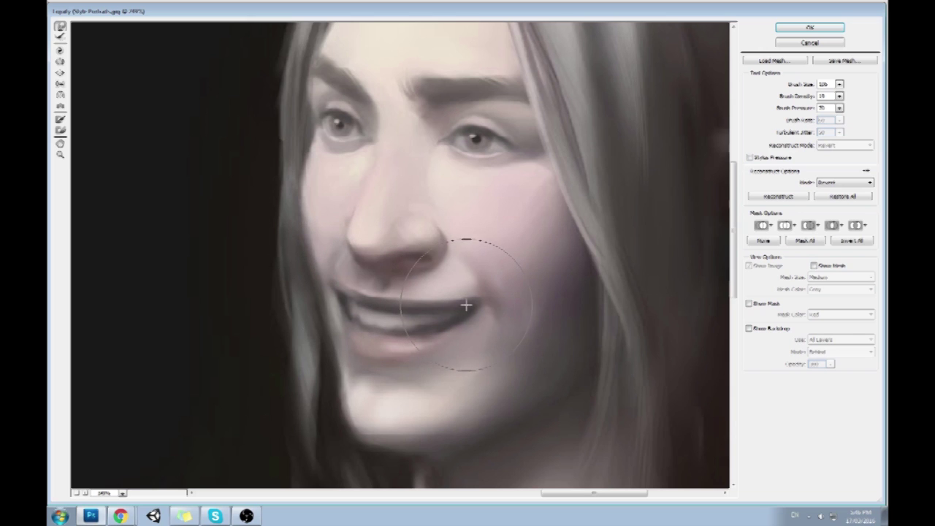
pyautogui.click(809, 27)
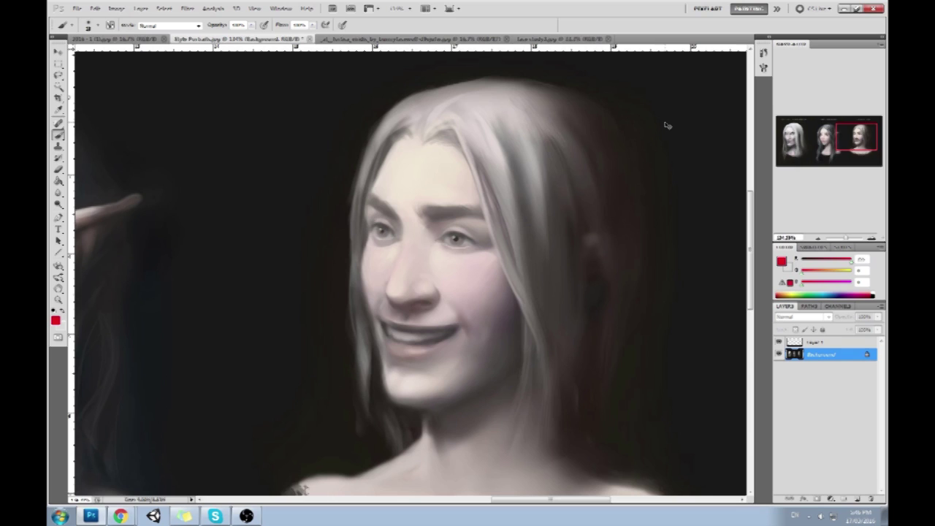
# Compare the smiling man's mouth before and after the Liquify edit, leaving the edited version active.
pyautogui.hotkey('ctrl', 'z')
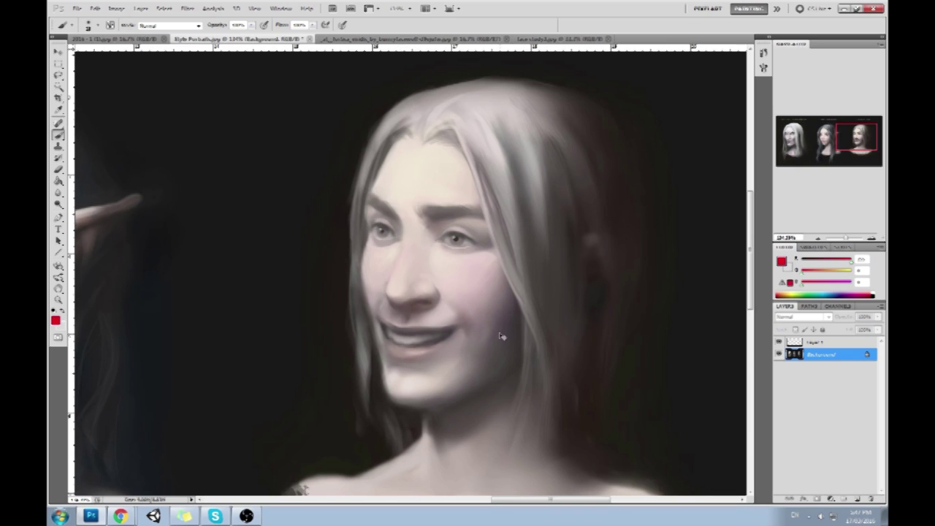
pyautogui.hotkey('ctrl', 'z')
pyautogui.hotkey('ctrl', 'z')
pyautogui.hotkey('ctrl', 'z')
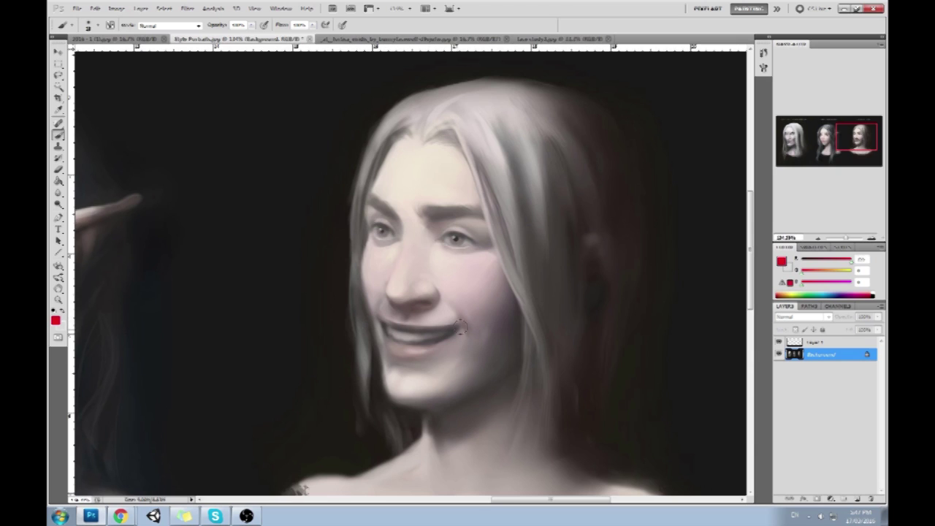
# Open Liquify for the white-haired man's portrait and warp the side of his face near the mouth with an enlarged Forward Warp brush.
pyautogui.moveTo(333, 371); pyautogui.dragTo(708, 294)
pyautogui.moveTo(321, 307); pyautogui.dragTo(670, 362)
pyautogui.moveTo(369, 356); pyautogui.dragTo(460, 334)
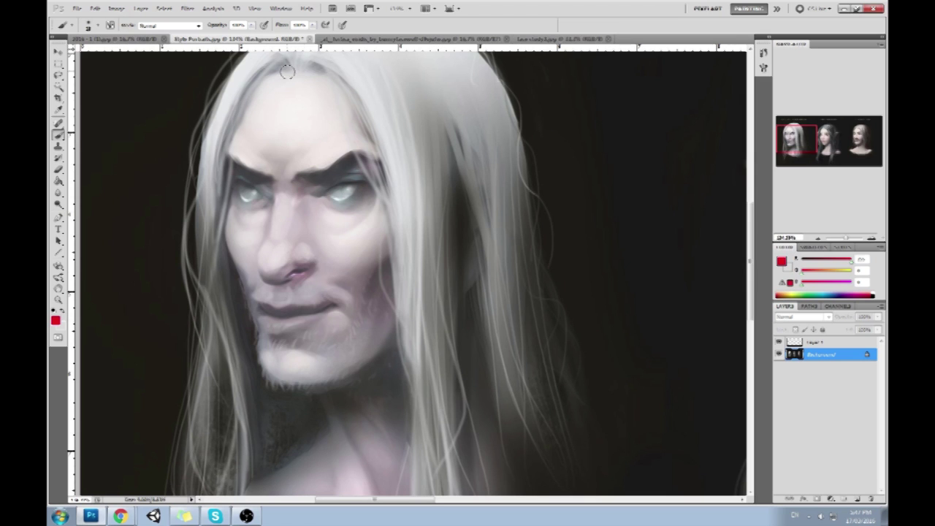
pyautogui.click(189, 9)
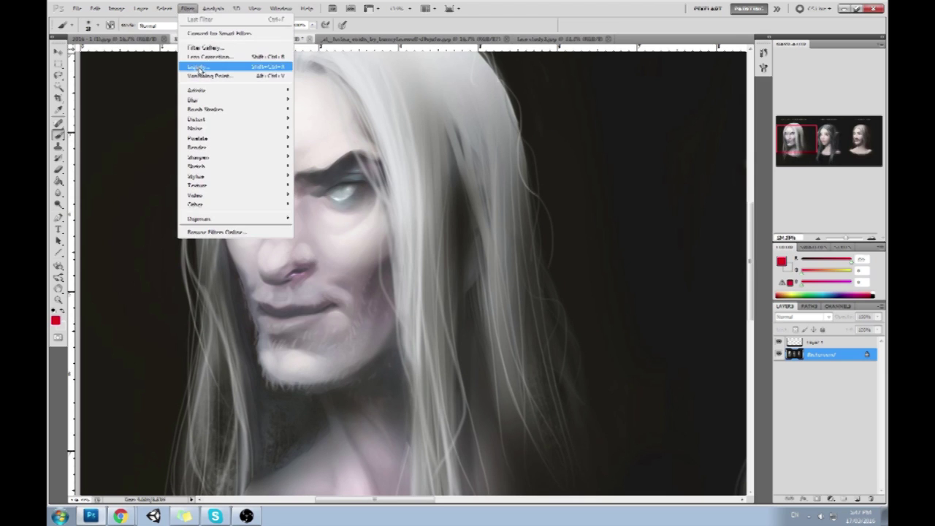
pyautogui.click(203, 68)
pyautogui.click(60, 155)
pyautogui.click(312, 352)
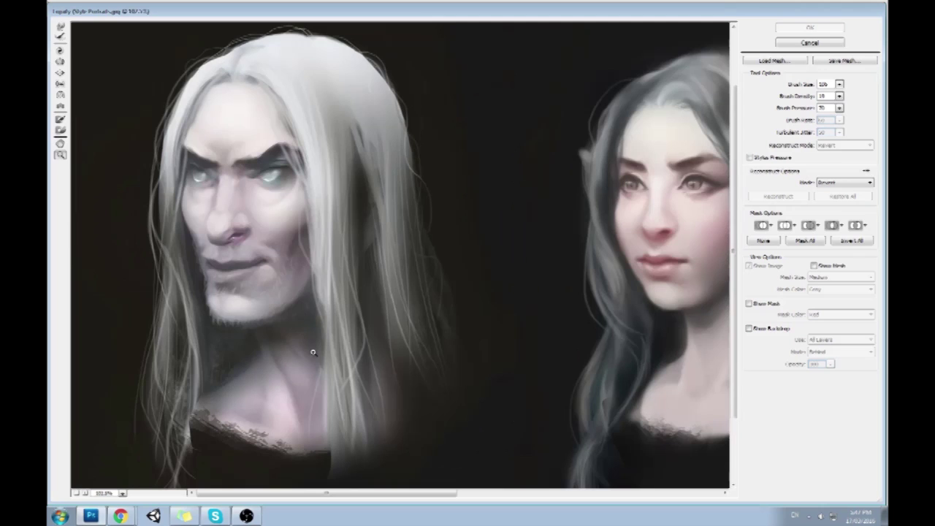
pyautogui.click(59, 29)
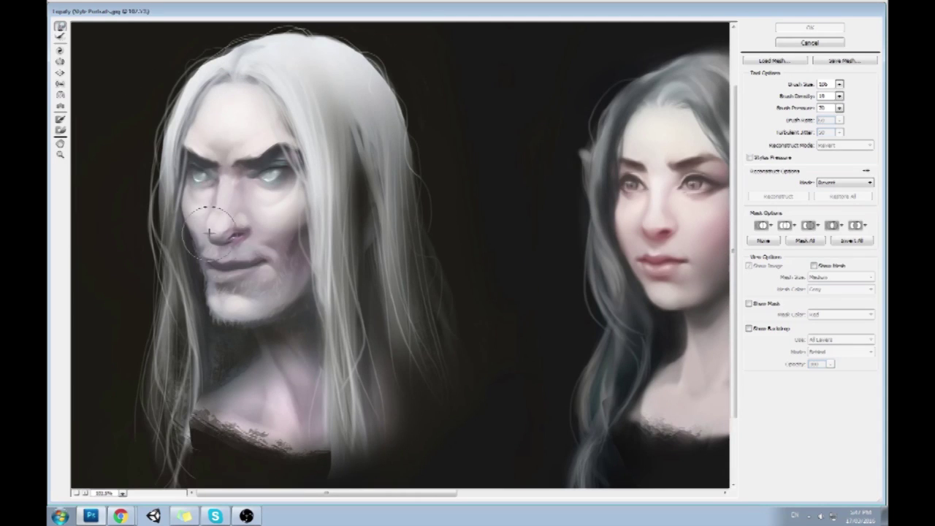
pyautogui.click(839, 84)
pyautogui.click(798, 96)
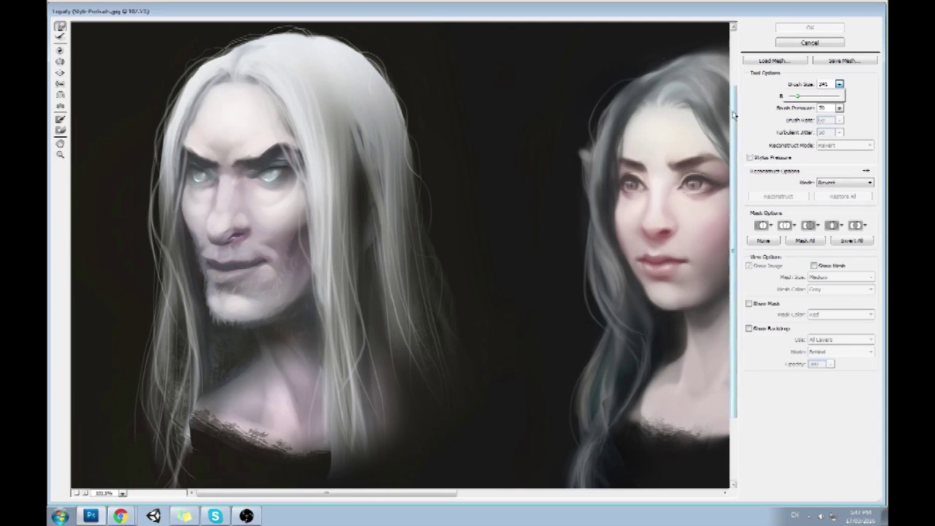
pyautogui.moveTo(177, 242)
pyautogui.mouseDown()
pyautogui.moveTo(177, 234)
pyautogui.moveTo(174, 241)
pyautogui.mouseUp()
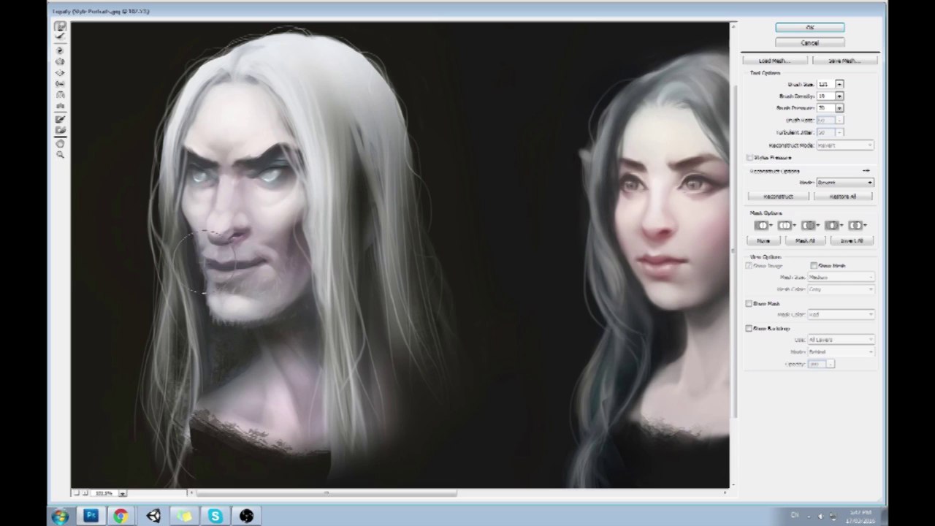
# Pinch the white-haired man's lips with the Pucker tool, then warp his mouth corner upward and reshape the area around the nostril.
pyautogui.click(60, 61)
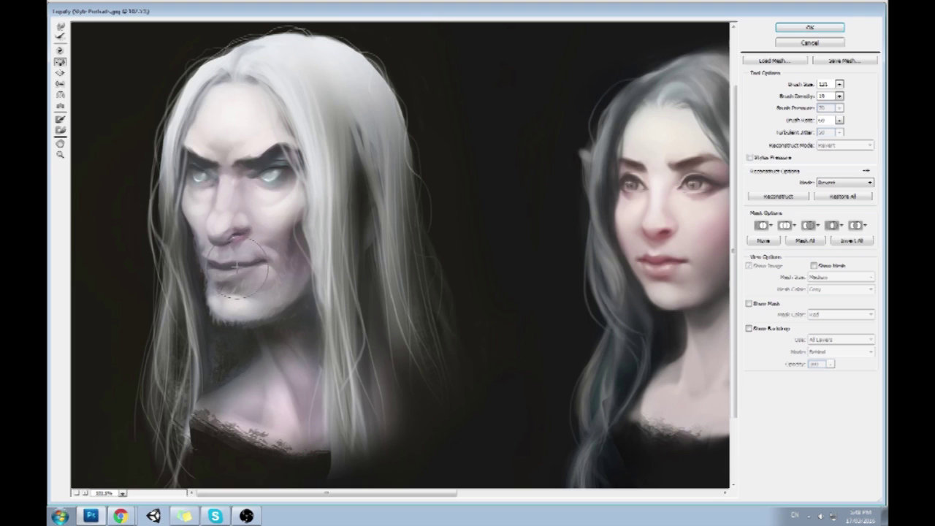
pyautogui.click(60, 26)
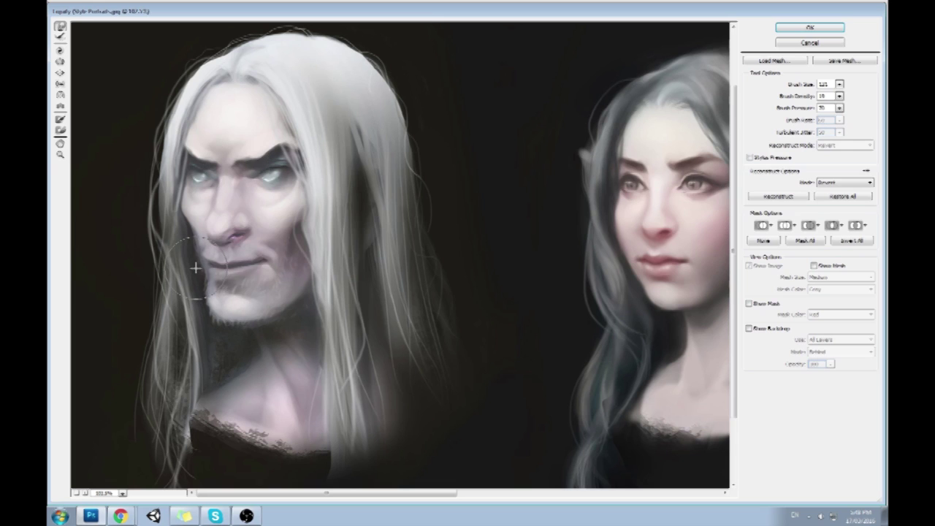
pyautogui.moveTo(259, 274); pyautogui.dragTo(287, 248)
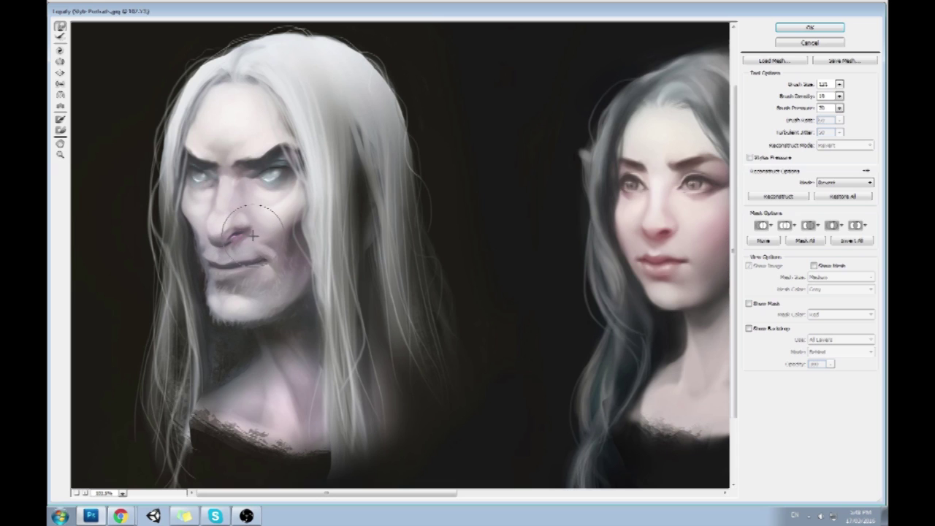
pyautogui.moveTo(250, 238)
pyautogui.mouseDown()
pyautogui.moveTo(235, 232)
pyautogui.moveTo(225, 250)
pyautogui.mouseUp()
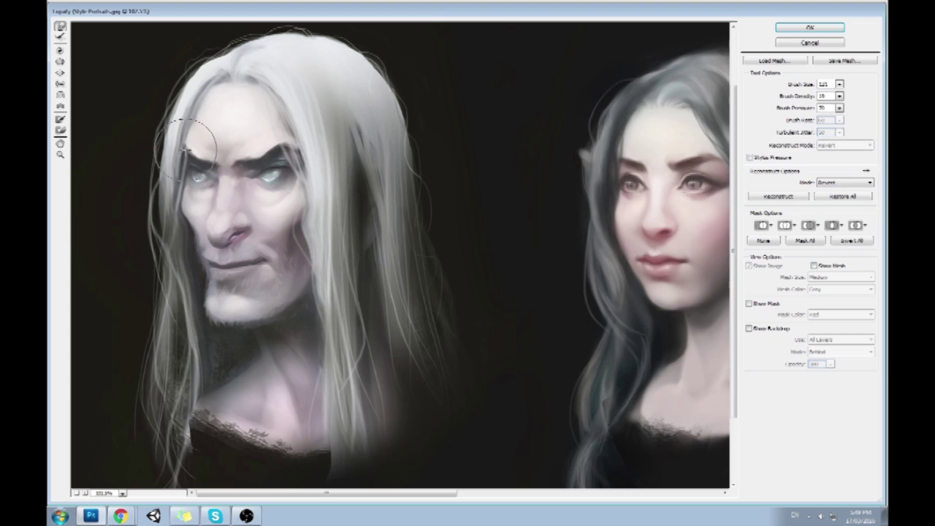
# Warp the white-haired man's chin and lower jaw with the Forward Warp tool.
pyautogui.moveTo(535, 231); pyautogui.dragTo(359, 242)
pyautogui.moveTo(539, 266); pyautogui.dragTo(299, 267)
pyautogui.moveTo(232, 292); pyautogui.dragTo(322, 271)
pyautogui.hscroll(-3, 321, 272)
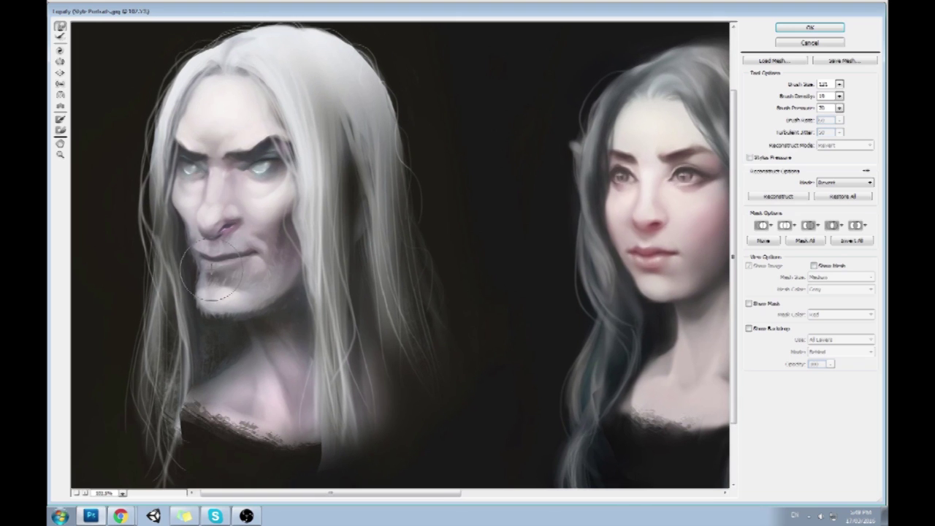
pyautogui.moveTo(210, 323)
pyautogui.mouseDown()
pyautogui.moveTo(242, 325)
pyautogui.moveTo(278, 299)
pyautogui.moveTo(261, 309)
pyautogui.mouseUp()
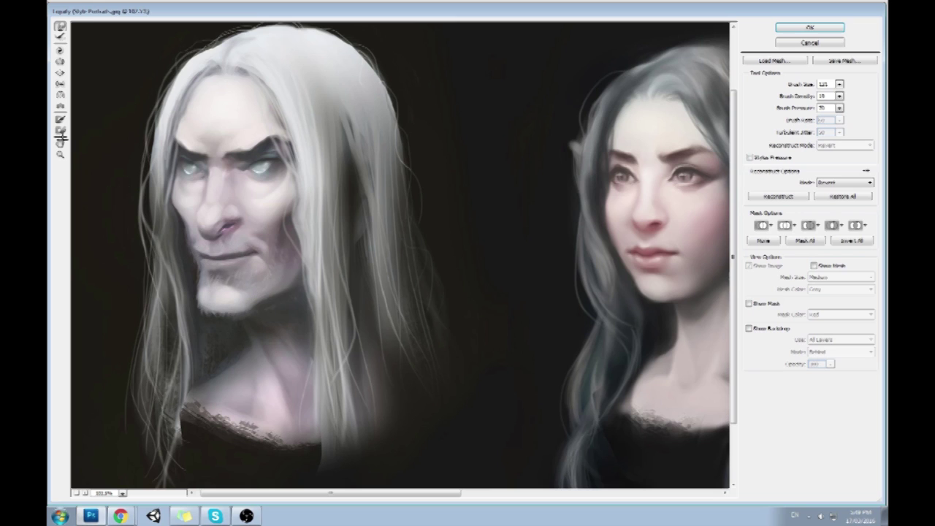
# Thin the white-haired man's lips with Pucker, refine his smile and nose with Forward Warp, and apply the Liquify changes.
pyautogui.click(60, 61)
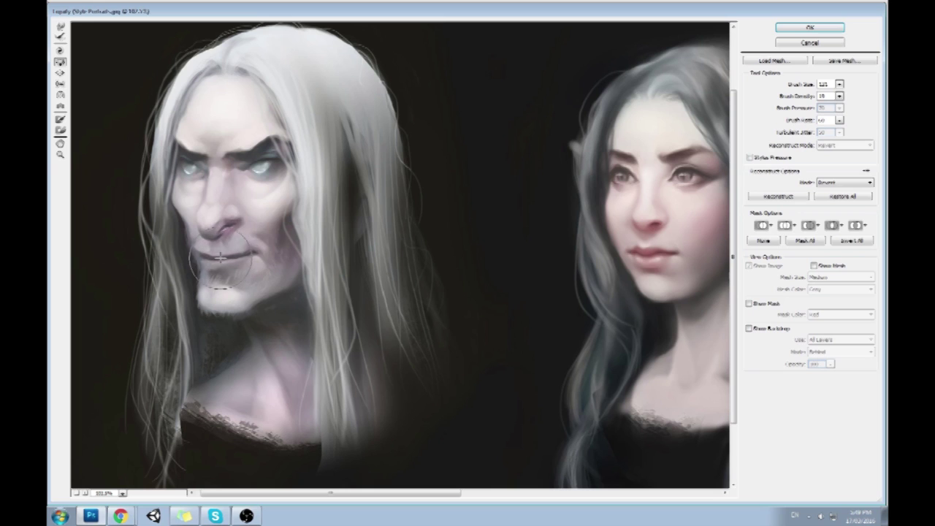
pyautogui.click(61, 27)
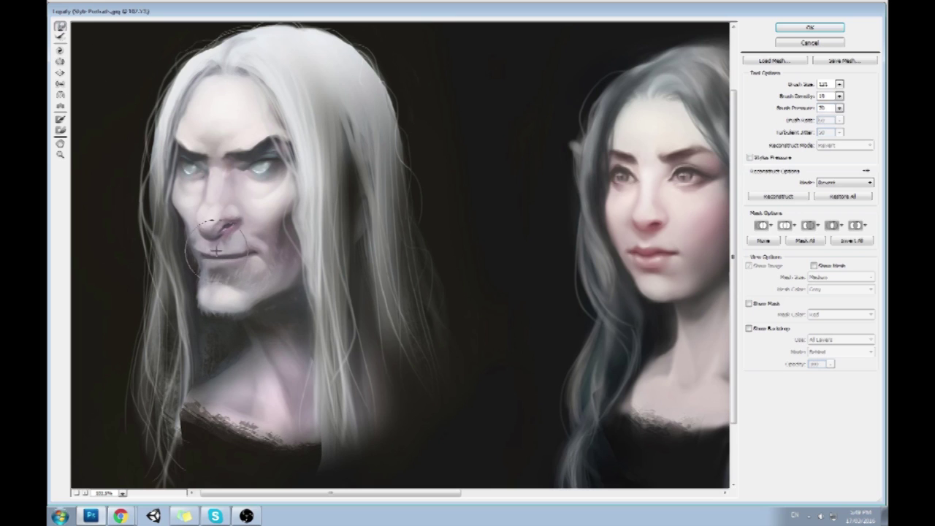
pyautogui.moveTo(216, 253)
pyautogui.mouseDown()
pyautogui.moveTo(210, 266)
pyautogui.moveTo(208, 257)
pyautogui.moveTo(221, 271)
pyautogui.moveTo(190, 275)
pyautogui.mouseUp()
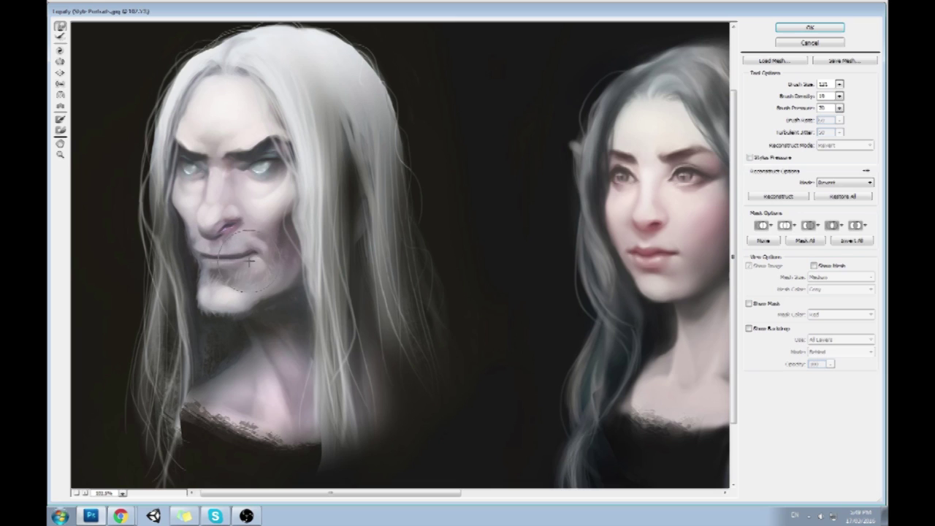
pyautogui.moveTo(252, 261); pyautogui.dragTo(251, 246)
pyautogui.moveTo(210, 222); pyautogui.dragTo(211, 232)
pyautogui.click(809, 27)
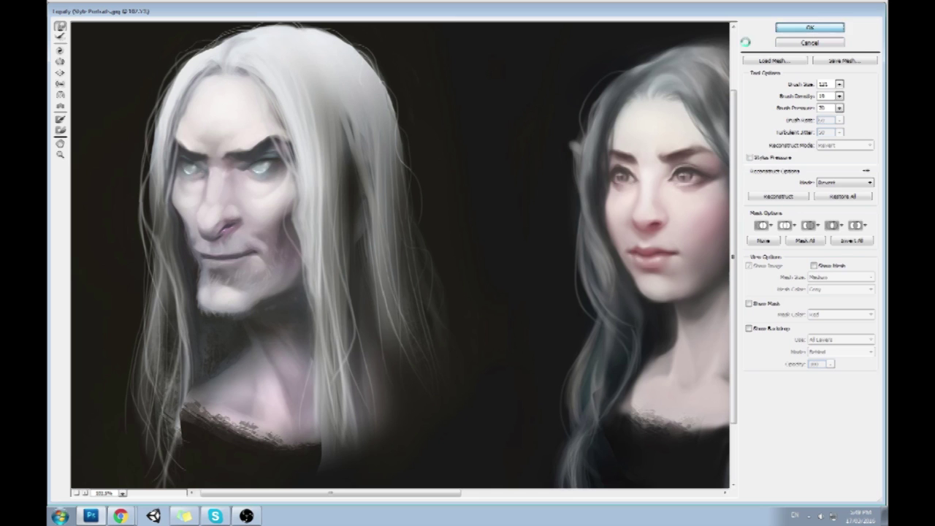
# Lower the brush opacity and paint sampled skin tones over the white-haired man's fold running from the nose to the mouth corner.
pyautogui.keyDown('alt'); pyautogui.click(350, 283); pyautogui.keyUp('alt')
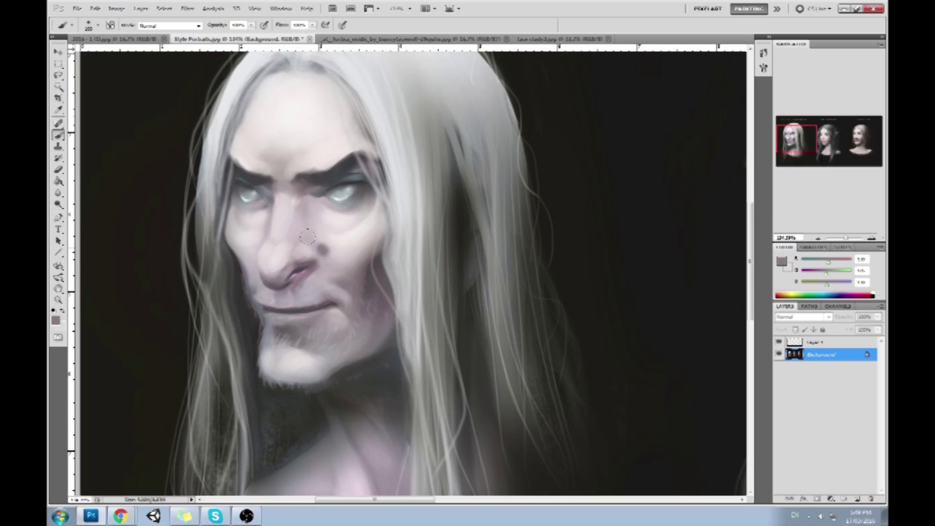
pyautogui.moveTo(252, 26); pyautogui.dragTo(220, 36)
pyautogui.keyDown('alt'); pyautogui.click(300, 220); pyautogui.keyUp('alt')
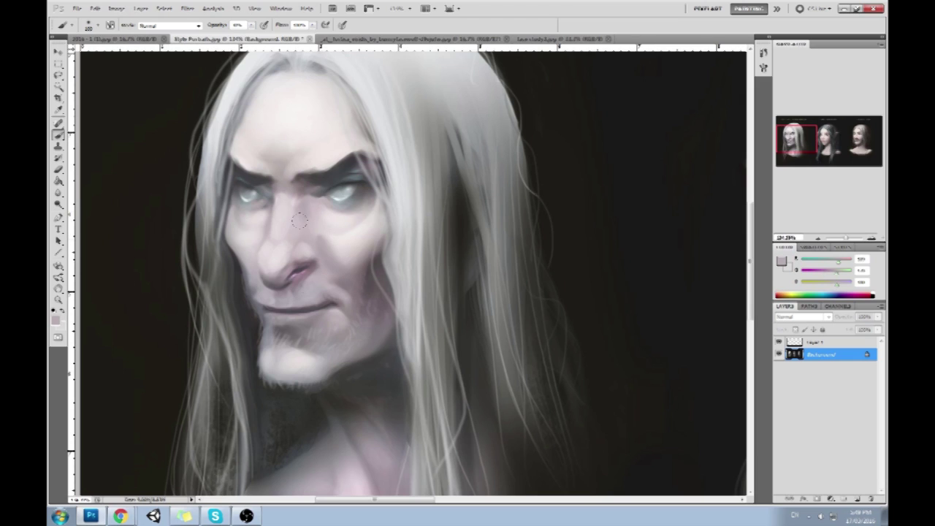
pyautogui.keyDown('alt'); pyautogui.click(343, 246); pyautogui.keyUp('alt')
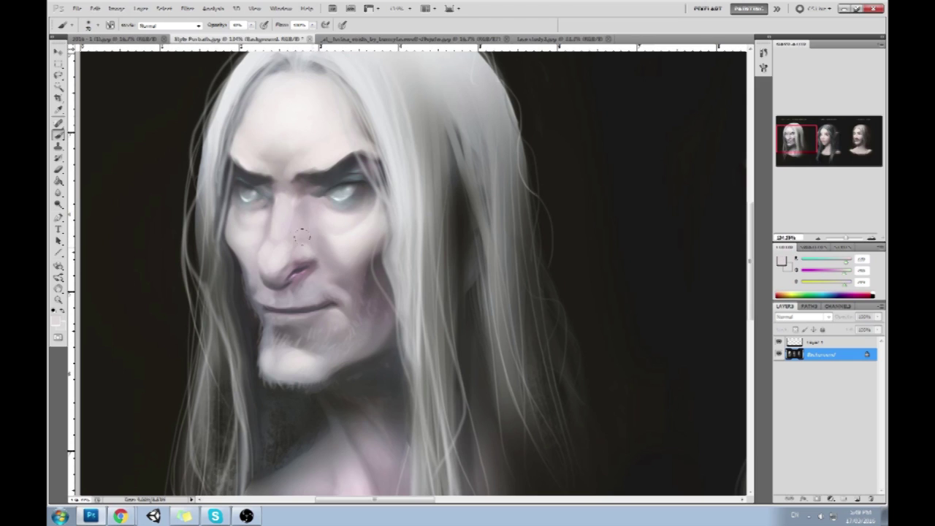
pyautogui.moveTo(308, 243); pyautogui.dragTo(324, 286)
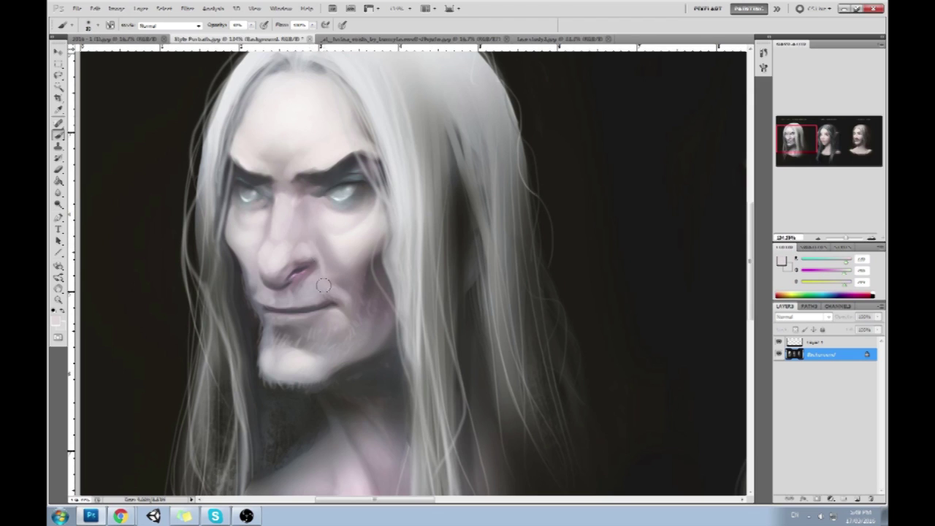
# Refine the smile fold beside the white-haired man's nostril with a smaller brush and sampled cheek tones.
pyautogui.keyDown('alt'); pyautogui.click(310, 238); pyautogui.keyUp('alt')
pyautogui.keyDown('alt'); pyautogui.click(310, 252); pyautogui.keyUp('alt')
pyautogui.press('[')
pyautogui.moveTo(325, 261)
pyautogui.mouseDown()
pyautogui.moveTo(326, 289)
pyautogui.moveTo(320, 264)
pyautogui.mouseUp()
pyautogui.keyDown('alt'); pyautogui.click(338, 242); pyautogui.keyUp('alt')
pyautogui.click(321, 240)
pyautogui.keyDown('alt'); pyautogui.click(332, 258); pyautogui.keyUp('alt')
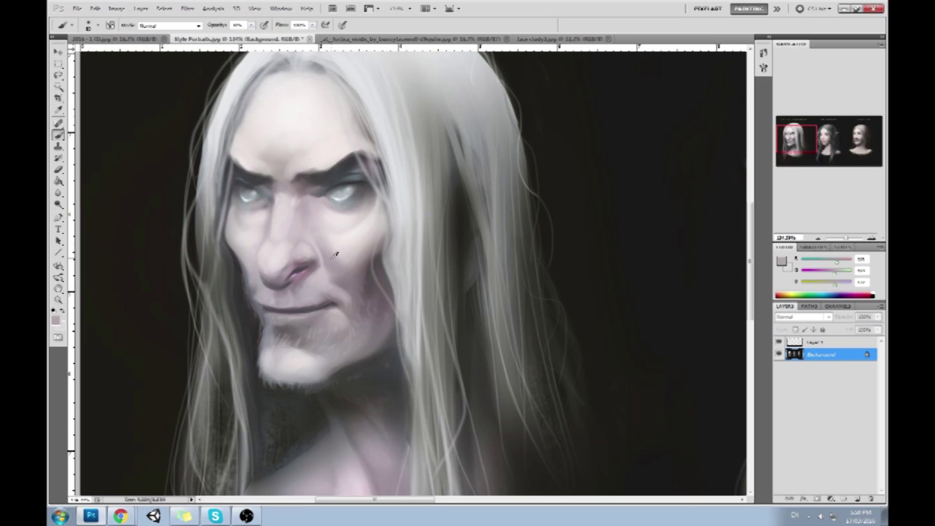
# Repaint the far cheek's contour on the white-haired man's face using sampled shadow and skin tones.
pyautogui.keyDown('alt'); pyautogui.click(348, 283); pyautogui.keyUp('alt')
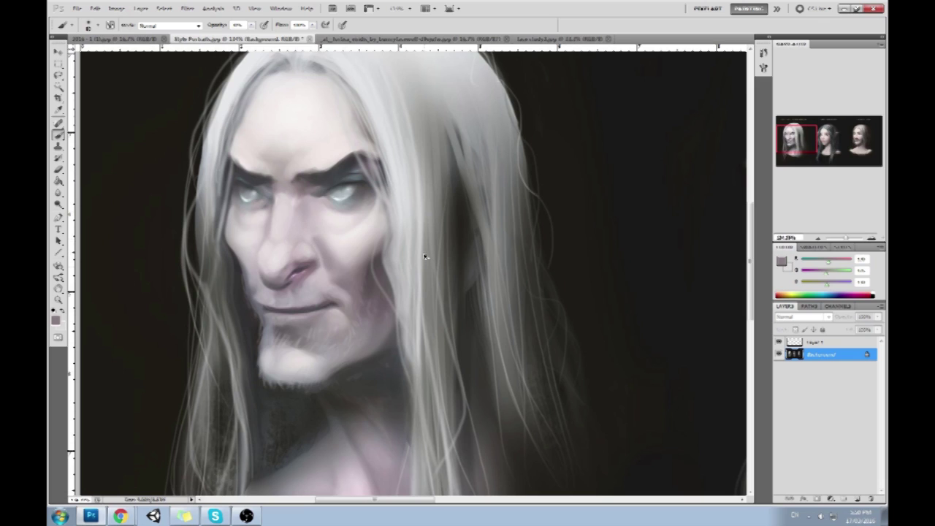
pyautogui.keyDown('alt'); pyautogui.click(264, 234); pyautogui.keyUp('alt')
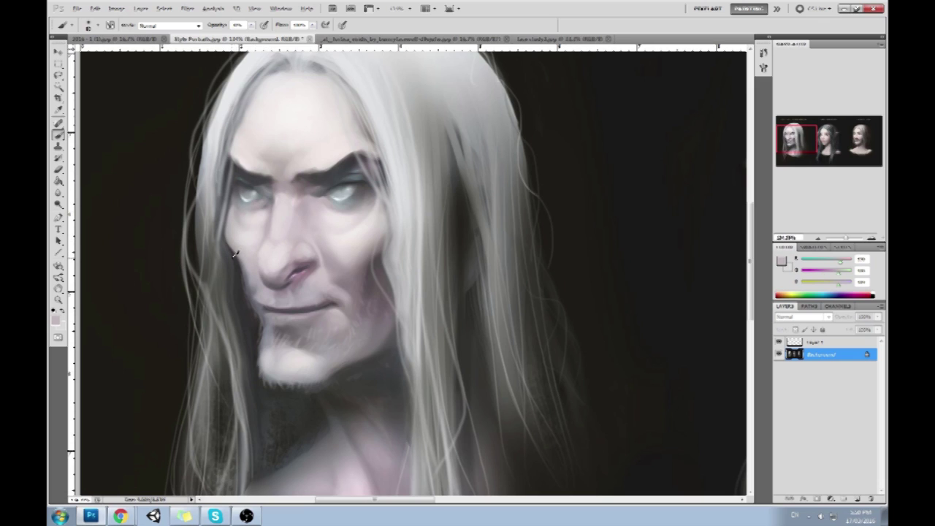
pyautogui.keyDown('alt'); pyautogui.click(239, 252); pyautogui.keyUp('alt')
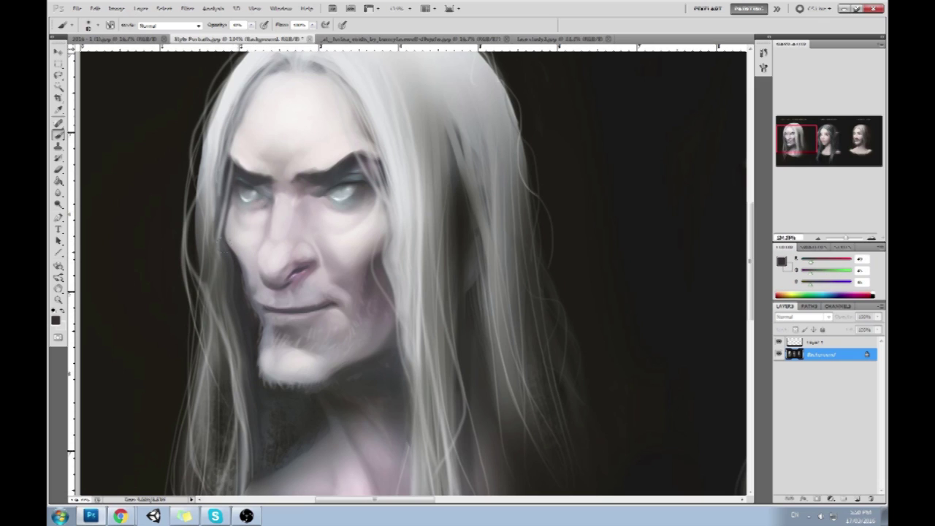
pyautogui.moveTo(239, 250); pyautogui.dragTo(260, 276)
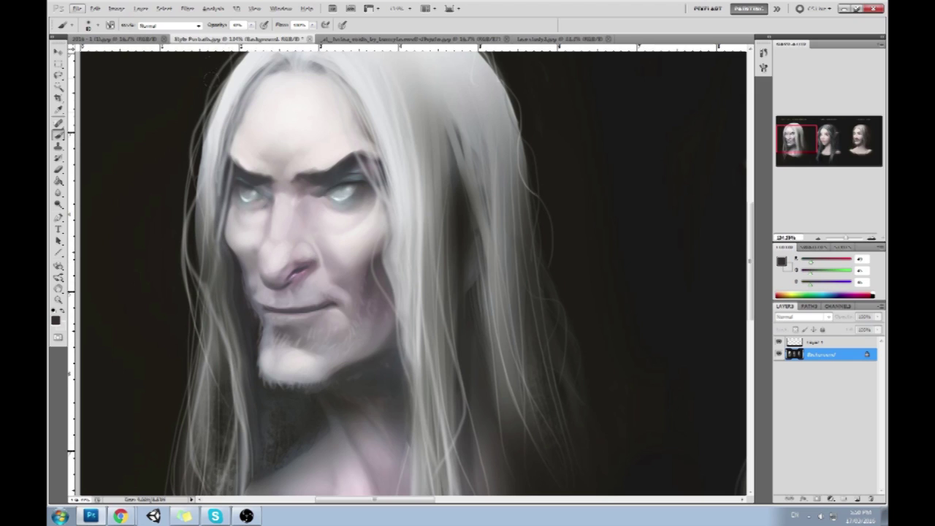
pyautogui.hotkey('ctrl', 'z')
pyautogui.moveTo(252, 288); pyautogui.dragTo(246, 252)
pyautogui.keyDown('alt'); pyautogui.click(253, 261); pyautogui.keyUp('alt')
pyautogui.keyDown('alt'); pyautogui.click(254, 253); pyautogui.keyUp('alt')
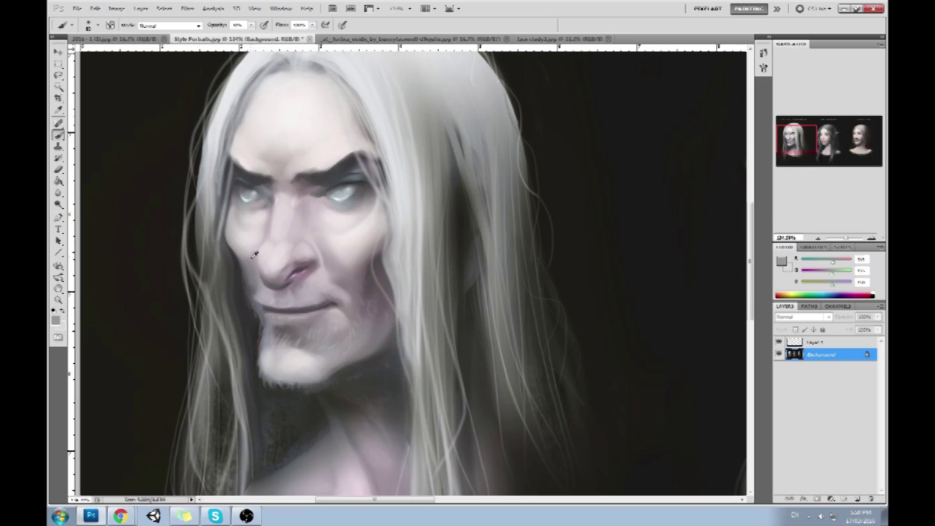
pyautogui.keyDown('alt'); pyautogui.click(237, 234); pyautogui.keyUp('alt')
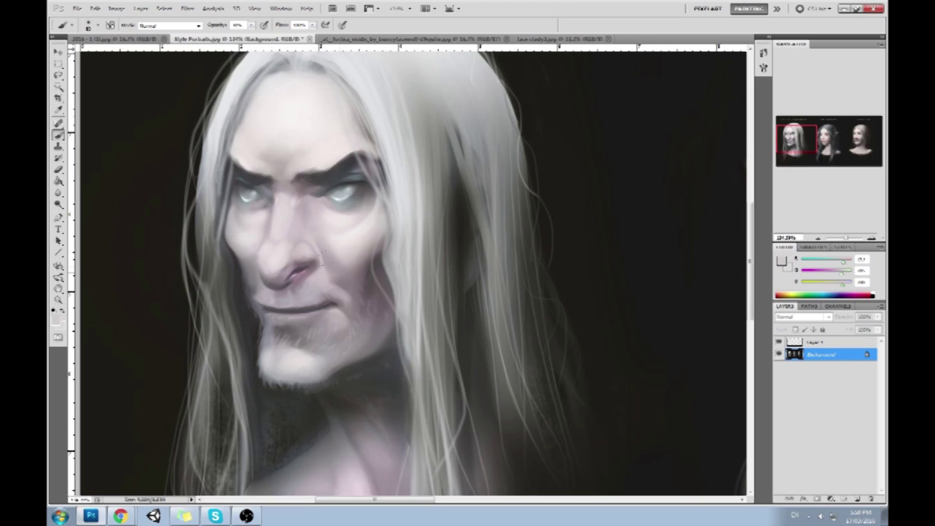
pyautogui.keyDown('alt'); pyautogui.click(326, 237); pyautogui.keyUp('alt')
pyautogui.keyDown('alt'); pyautogui.click(306, 265); pyautogui.keyUp('alt')
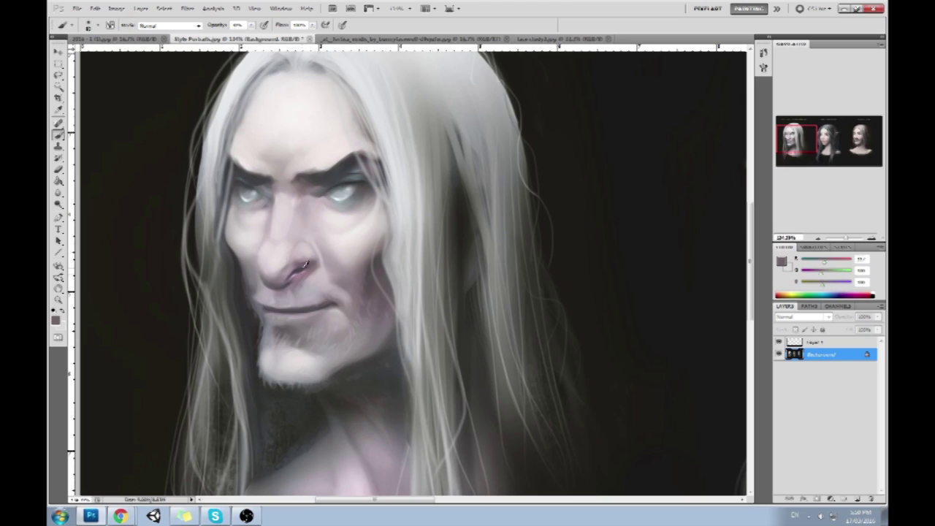
pyautogui.moveTo(316, 257)
pyautogui.mouseDown()
pyautogui.moveTo(271, 300)
pyautogui.moveTo(283, 320)
pyautogui.mouseUp()
pyautogui.hotkey('ctrl', 'alt', 'z')
pyautogui.hotkey('ctrl', 'alt', 'z')
# Darken the white-haired man's nostril with a tone sampled from the lip line at an adjusted brush opacity.
pyautogui.keyDown('alt'); pyautogui.click(295, 310); pyautogui.keyUp('alt')
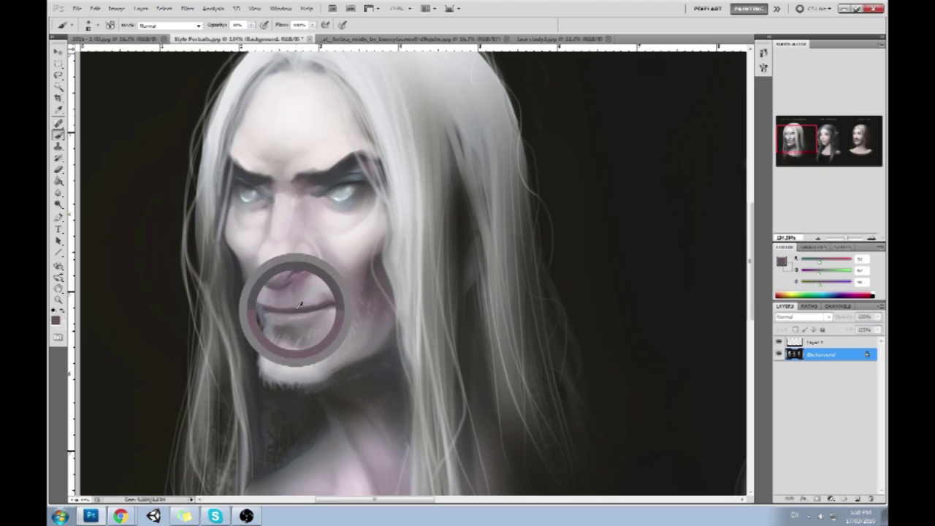
pyautogui.click(251, 25)
pyautogui.click(279, 264)
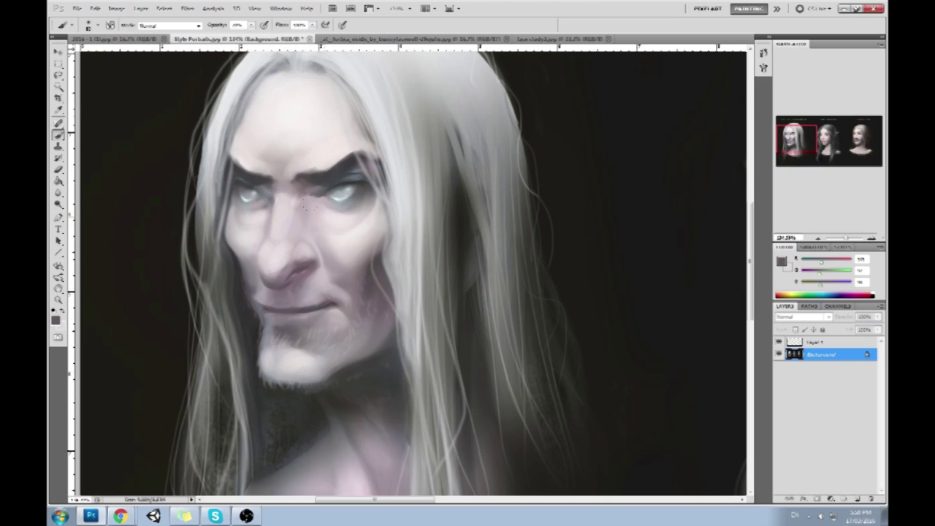
# Paint the bag under the white-haired man's near eye with a tone sampled from the cheek.
pyautogui.moveTo(329, 222); pyautogui.dragTo(354, 227)
pyautogui.keyDown('alt'); pyautogui.click(355, 223); pyautogui.keyUp('alt')
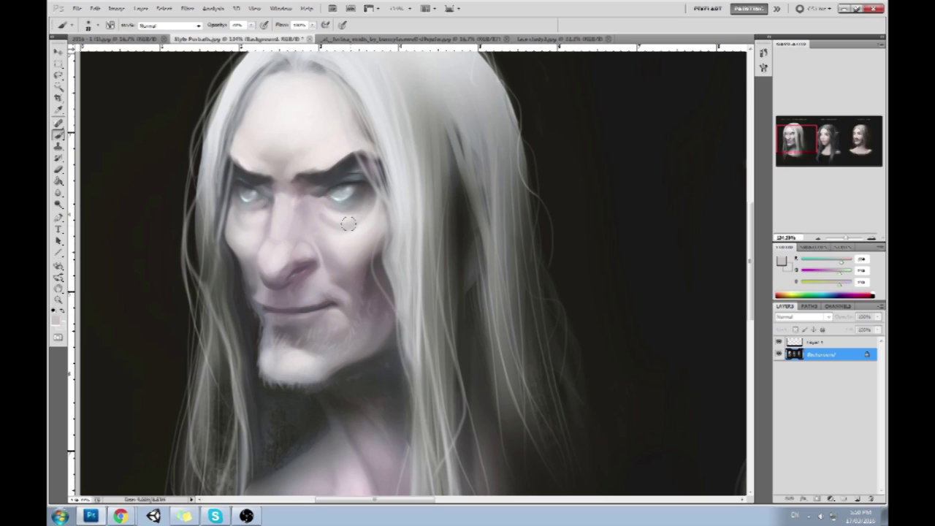
pyautogui.moveTo(325, 219); pyautogui.dragTo(320, 218)
pyautogui.keyDown('alt'); pyautogui.click(351, 225); pyautogui.keyUp('alt')
# Paint a soft fold under the white-haired man's far eye with sampled skin tones.
pyautogui.keyDown('alt'); pyautogui.click(310, 185); pyautogui.keyUp('alt')
pyautogui.moveTo(263, 218); pyautogui.dragTo(242, 232)
pyautogui.hotkey('ctrl', 'z')
pyautogui.keyDown('alt'); pyautogui.click(264, 222); pyautogui.keyUp('alt')
pyautogui.moveTo(260, 215); pyautogui.dragTo(240, 231)
pyautogui.scroll(-4, 272, 214)
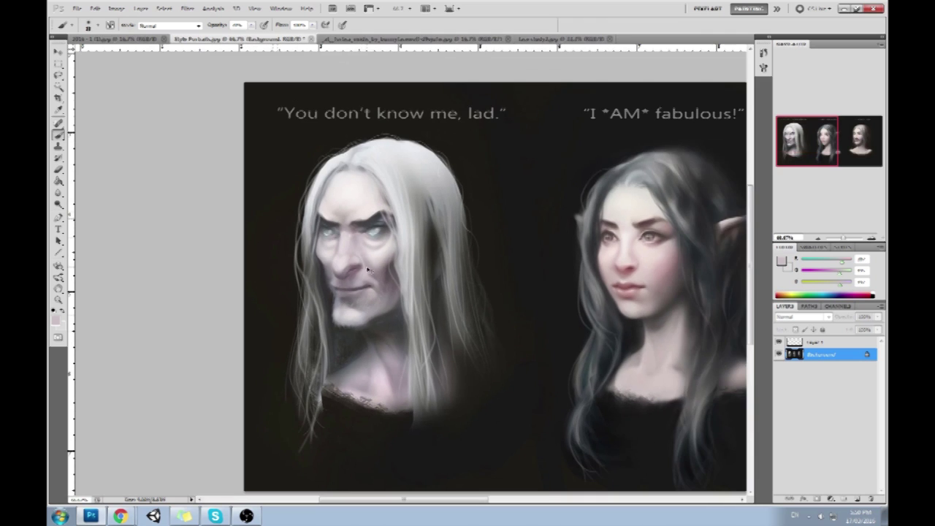
# Blend the white-haired man's eye bags and the side of the nose bridge with sampled light skin tones.
pyautogui.scroll(5, 292, 248)
pyautogui.hotkey('ctrl', '-')
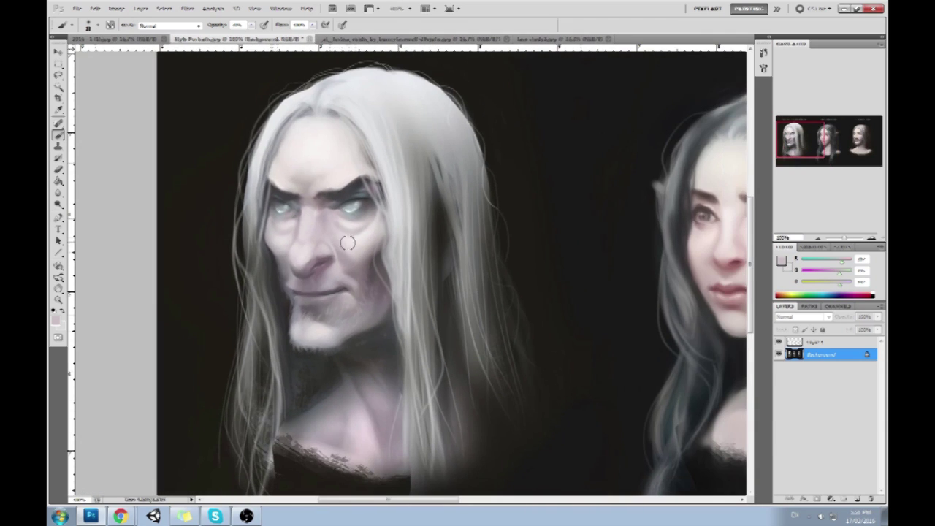
pyautogui.press('e')
pyautogui.press('b')
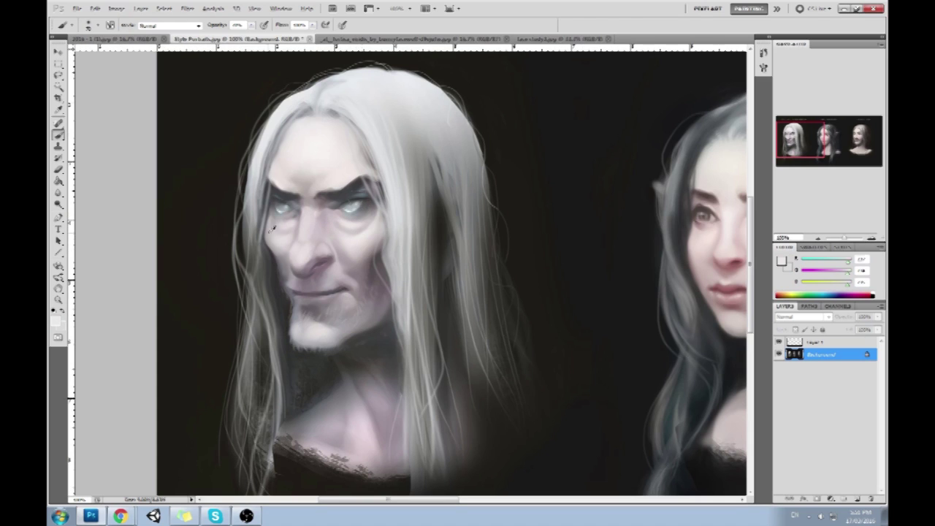
pyautogui.keyDown('alt'); pyautogui.click(337, 218); pyautogui.keyUp('alt')
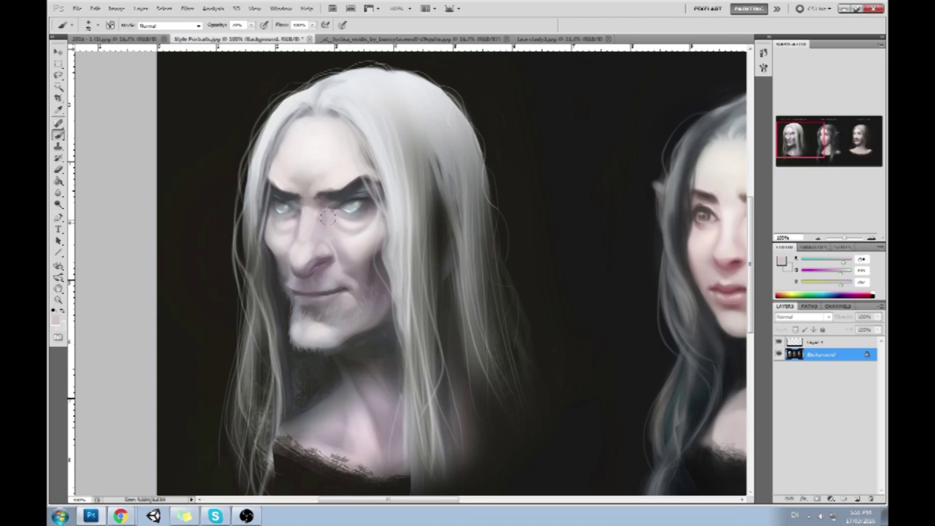
pyautogui.keyDown('alt'); pyautogui.click(347, 228); pyautogui.keyUp('alt')
pyautogui.keyDown('alt'); pyautogui.click(289, 222); pyautogui.keyUp('alt')
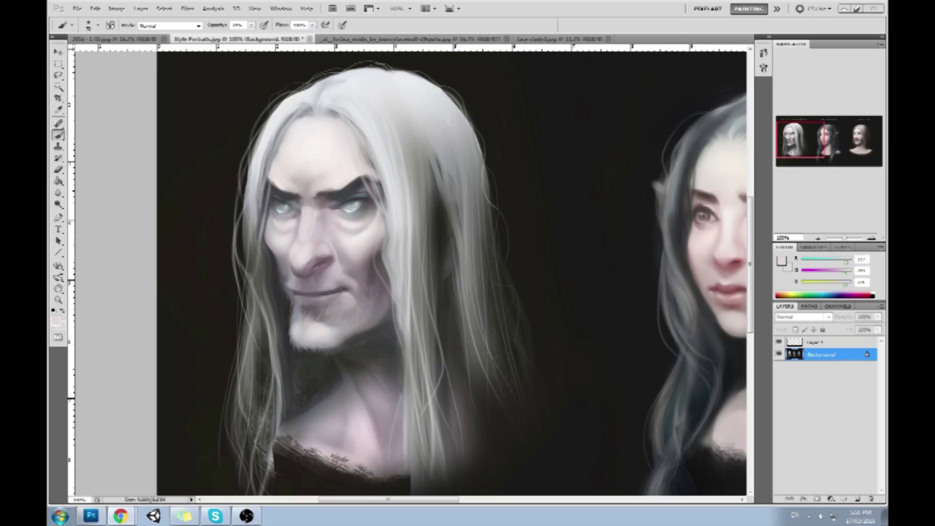
# Switch to Chrome and search Google Images for "ultron".
pyautogui.click(120, 516)
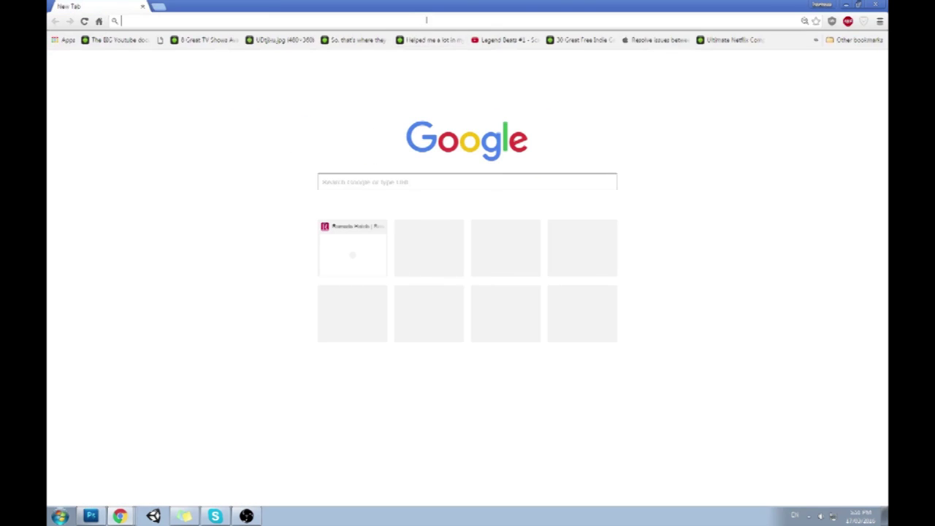
pyautogui.write('ultron')
pyautogui.press('Return')
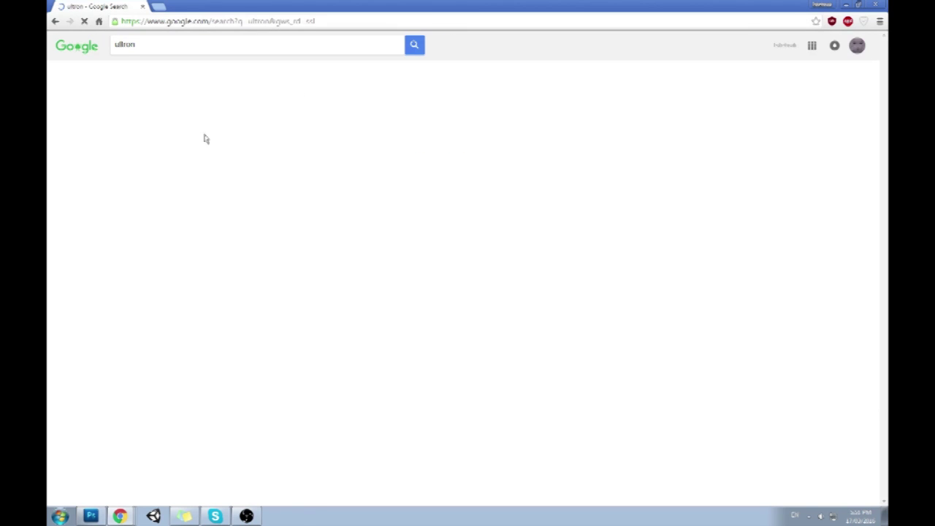
pyautogui.click(149, 74)
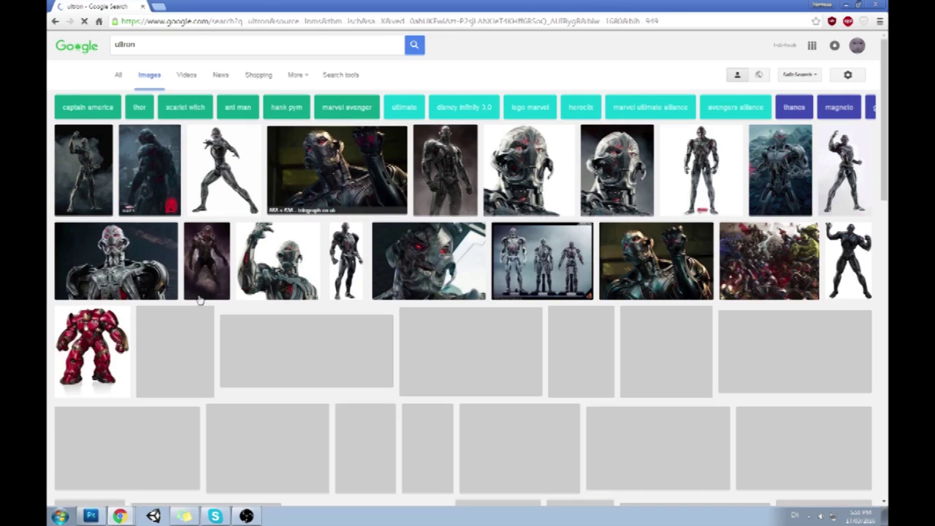
# Compare Ultron's close-up portrait with the raised-fist film still in the image previews.
pyautogui.click(619, 170)
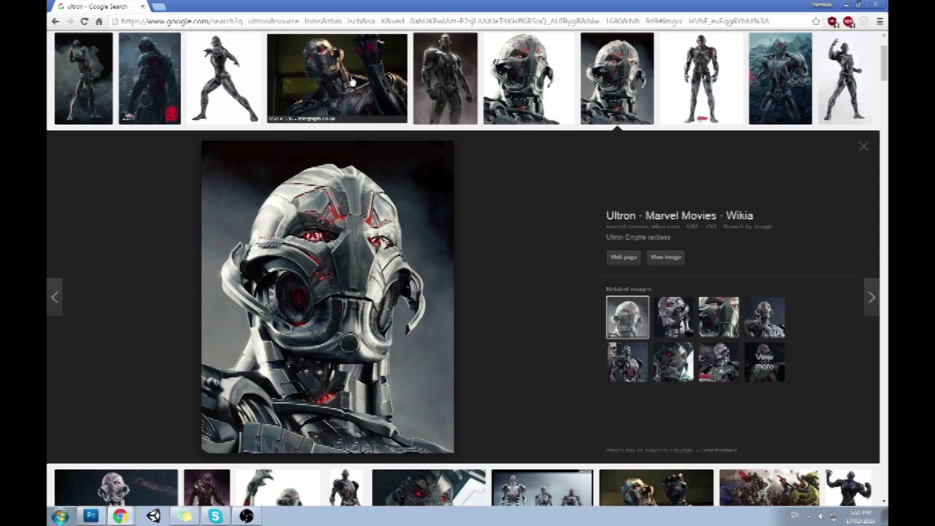
pyautogui.click(352, 84)
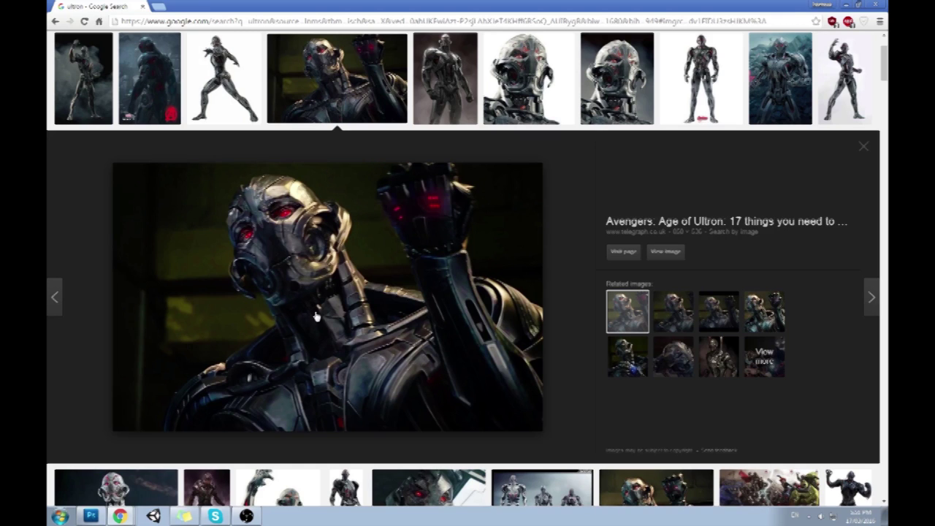
pyautogui.click(612, 66)
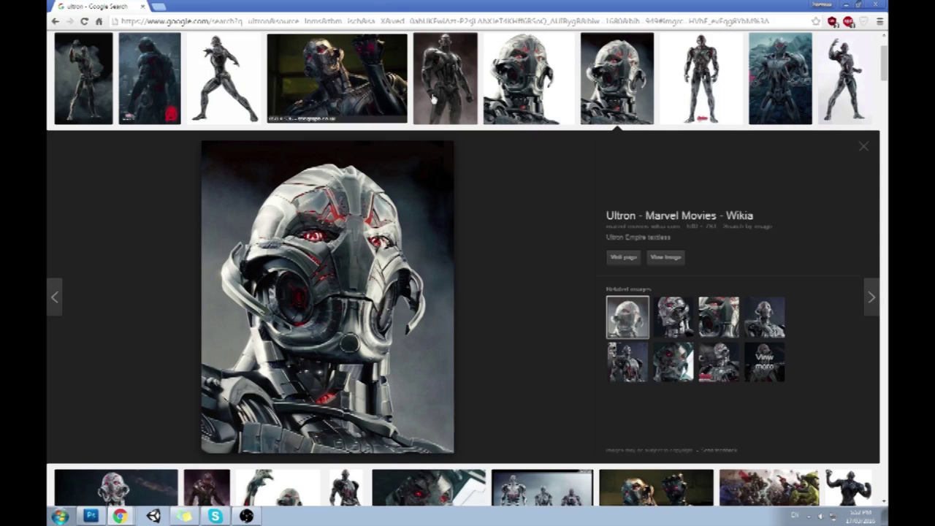
# Search Google Images for "skeletor" and preview the cartoon picture of him with clenched fists.
pyautogui.scroll(3, 479, 205)
pyautogui.doubleClick(119, 38)
pyautogui.write('skeletor')
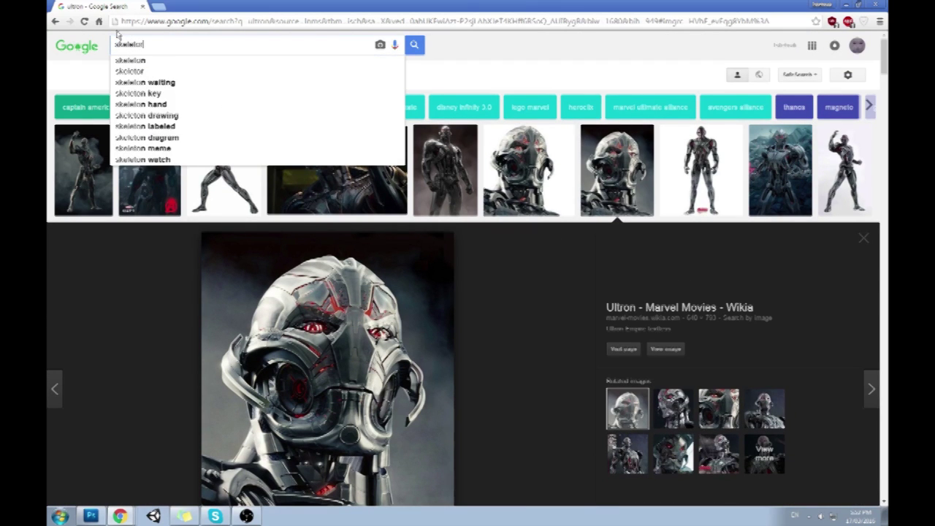
pyautogui.press('Return')
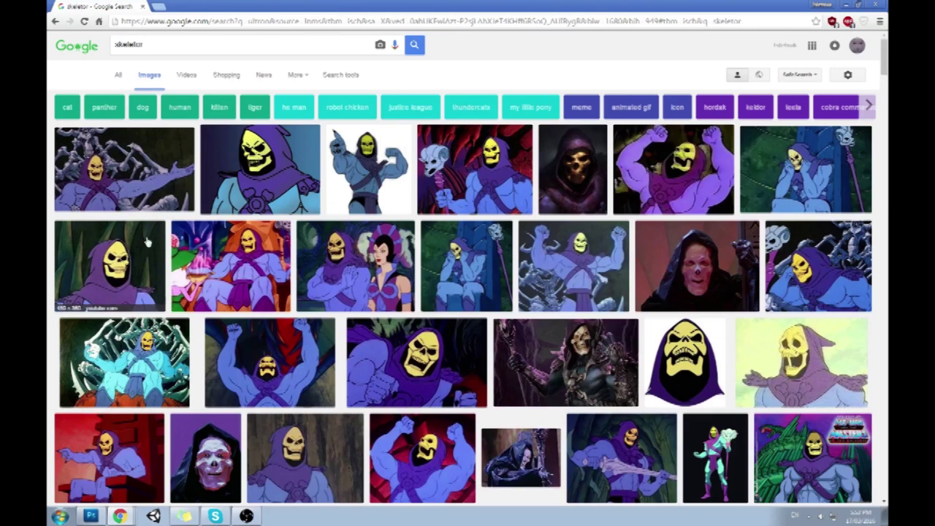
pyautogui.click(415, 362)
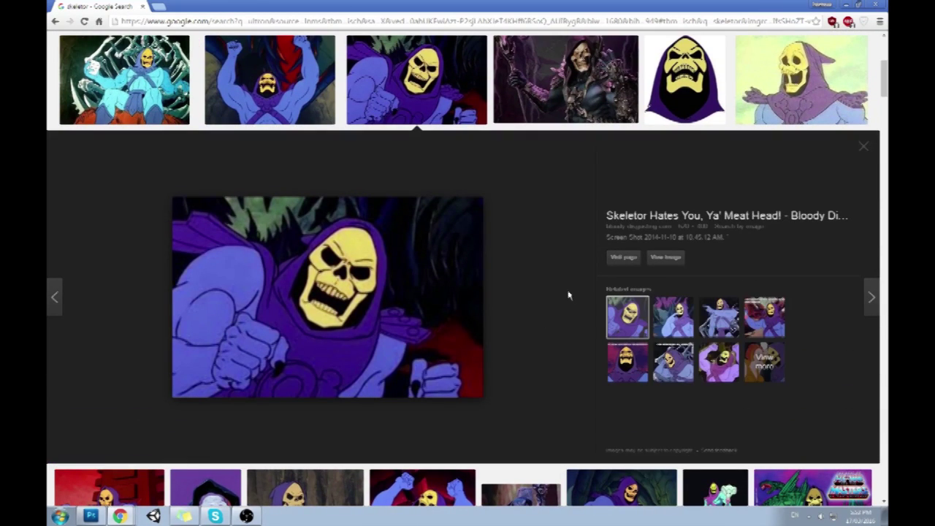
# Browse the Skeletor image results and preview the live-action version with the yellow lightning.
pyautogui.scroll(4, 568, 295)
pyautogui.moveTo(183, 45); pyautogui.dragTo(74, 47)
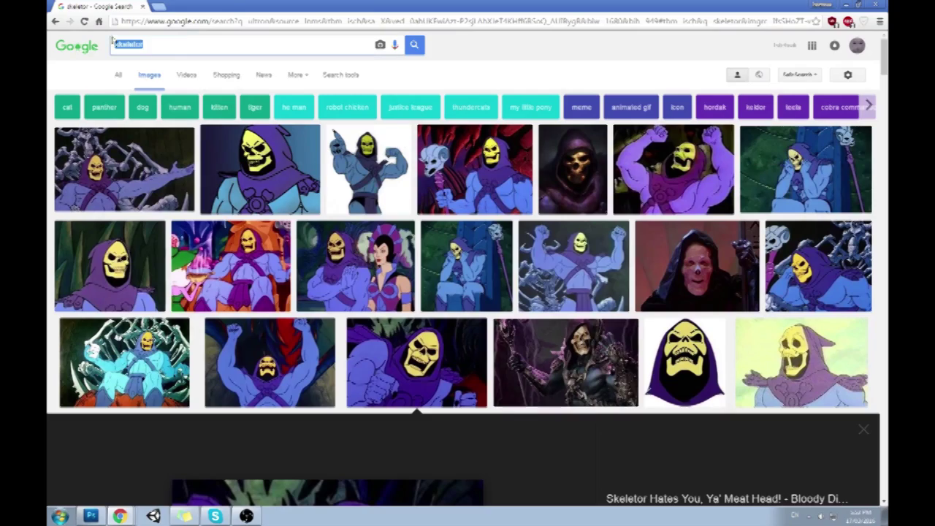
pyautogui.scroll(-6, 543, 219)
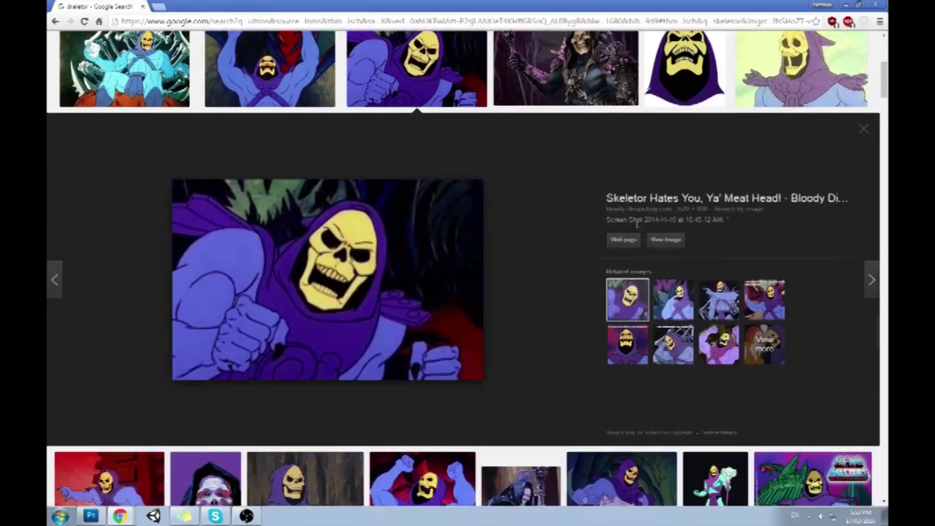
pyautogui.scroll(8, 292, 371)
pyautogui.scroll(-8, 292, 371)
pyautogui.click(276, 387)
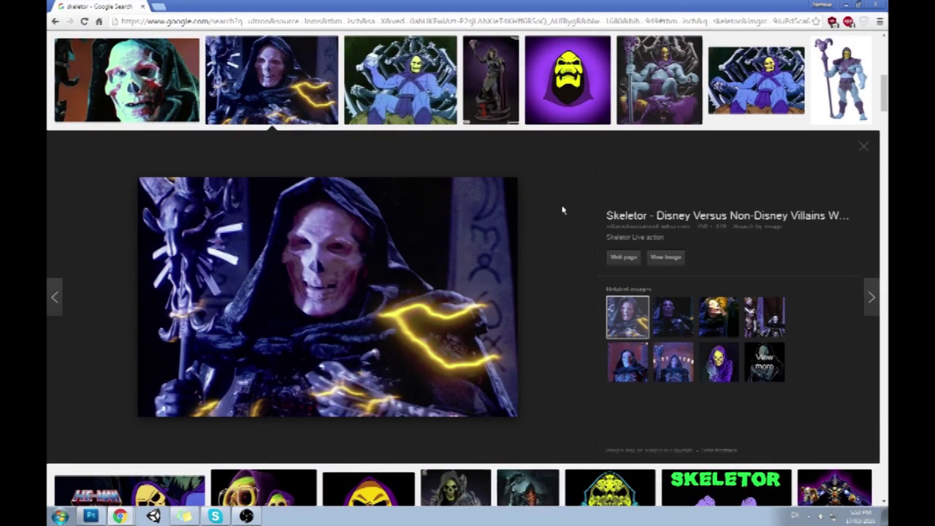
pyautogui.scroll(-5, 533, 261)
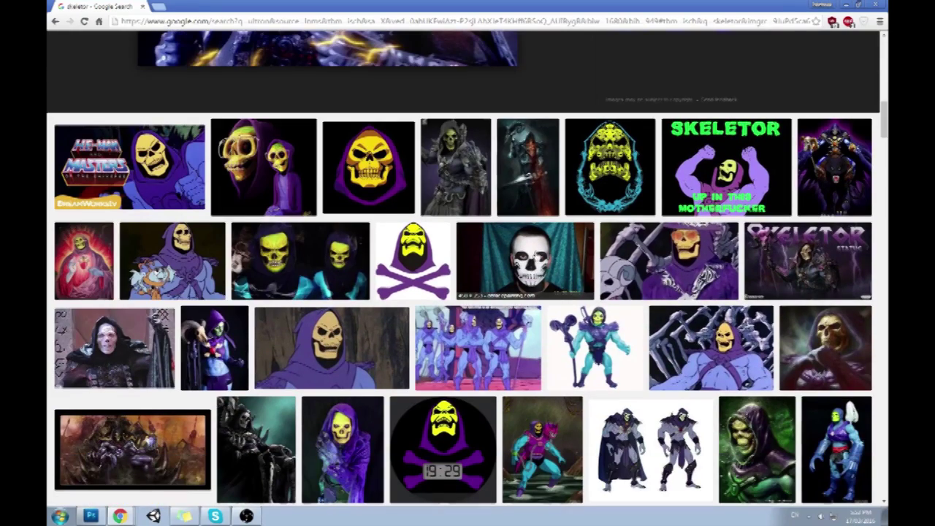
pyautogui.scroll(-4, 534, 255)
pyautogui.scroll(-1, 534, 255)
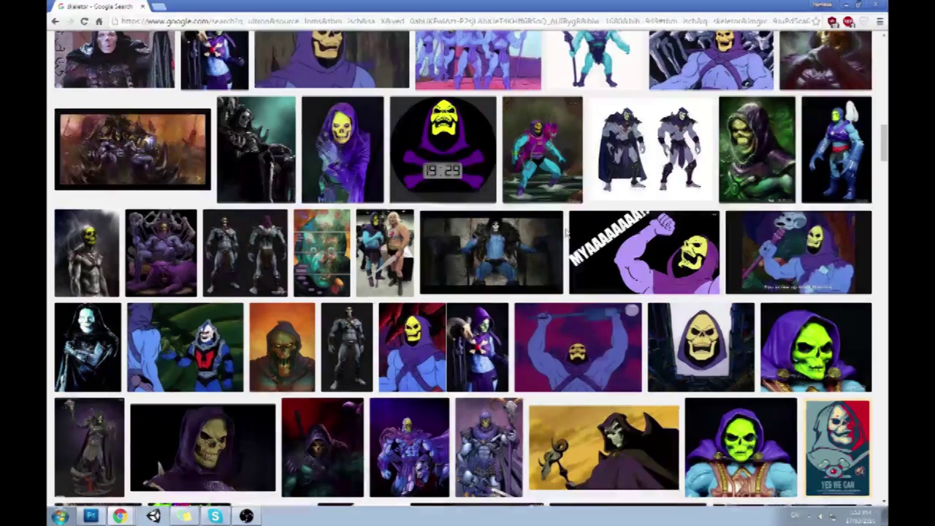
pyautogui.scroll(12, 566, 233)
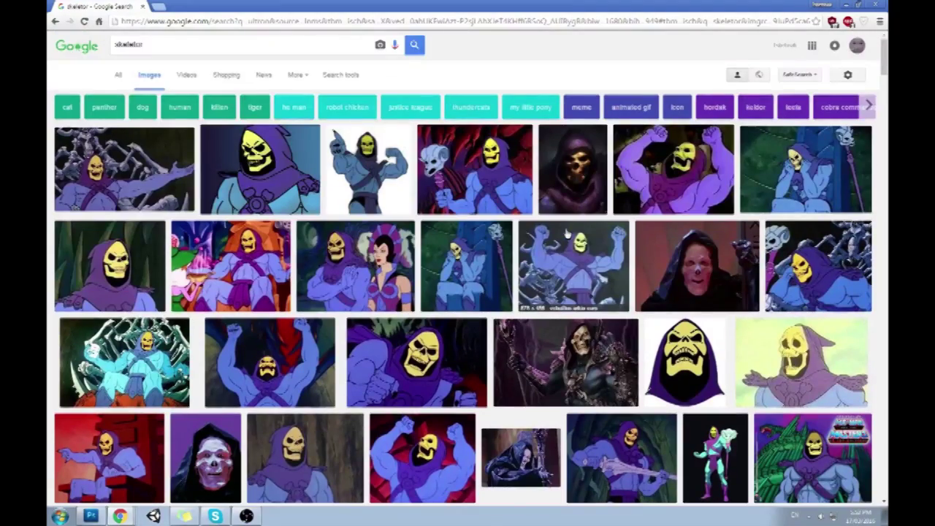
# Search Google Images for "nazgul" and refine the query to "nazgul unmasked".
pyautogui.moveTo(150, 44); pyautogui.dragTo(68, 44)
pyautogui.write('nazgul')
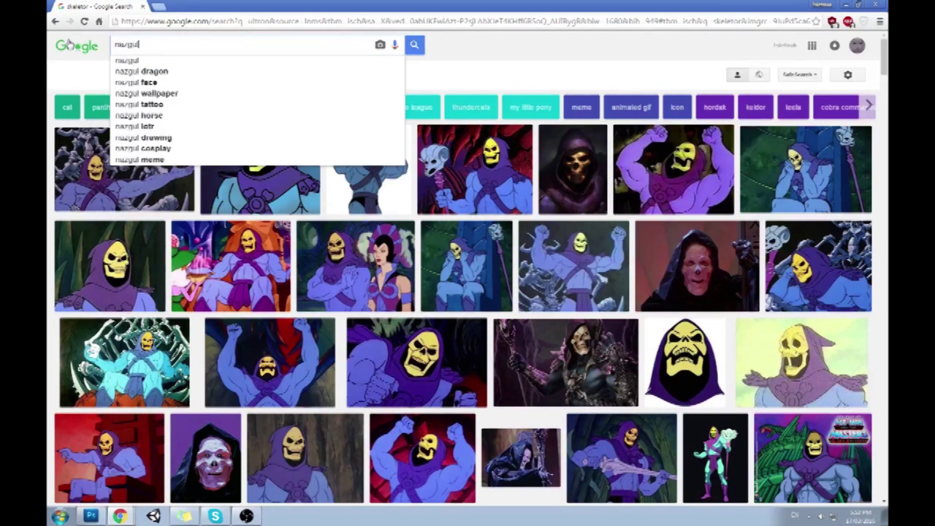
pyautogui.press('Return')
pyautogui.click(209, 51)
pyautogui.write('un')
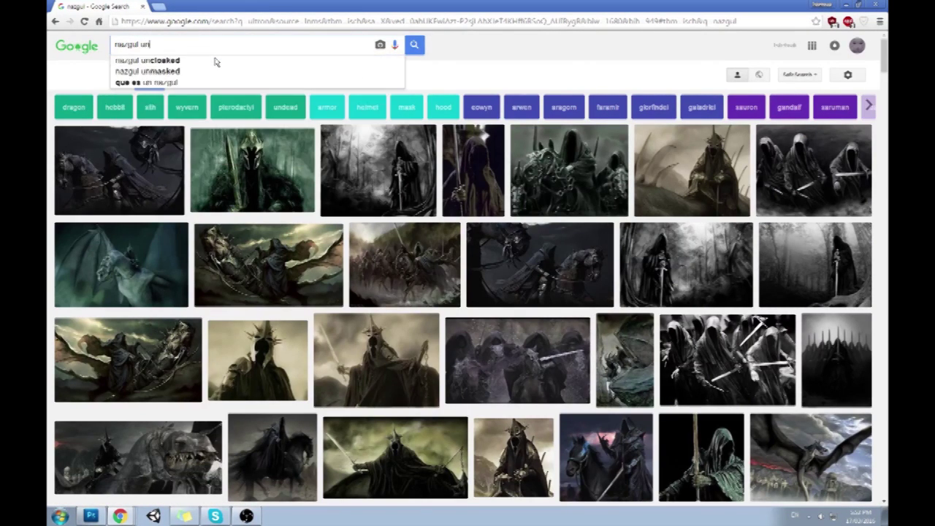
pyautogui.write('masked')
pyautogui.press('Return')
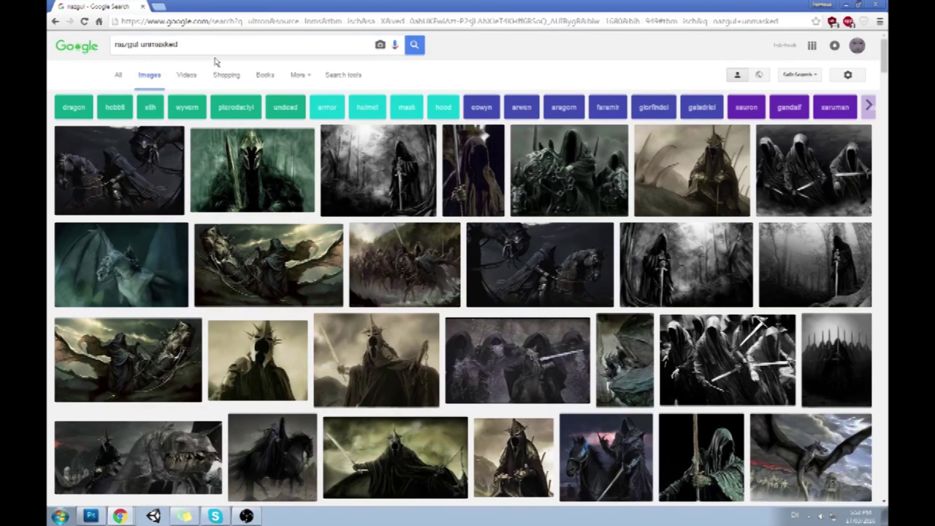
# Preview the crowned Nazgul portraits, the robed full-figure picture and the close-up of the wrinkled face.
pyautogui.click(545, 160)
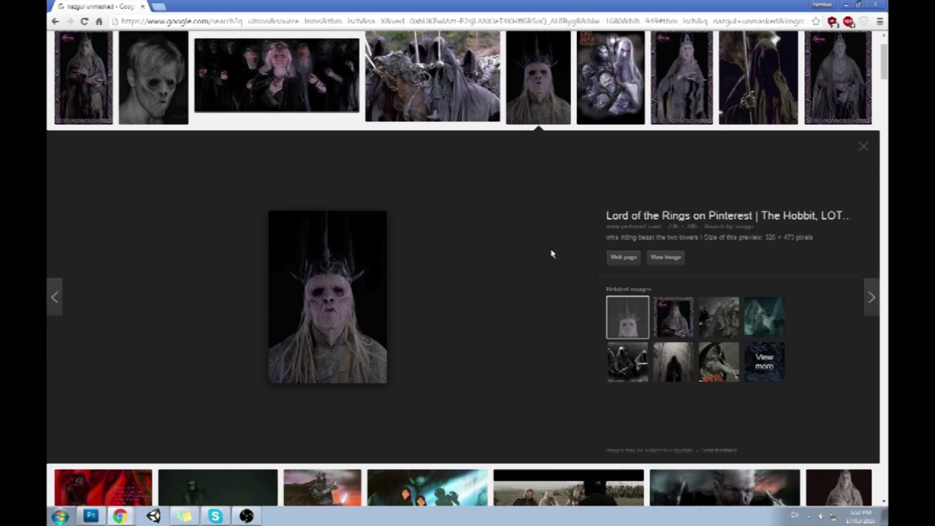
pyautogui.scroll(1, 537, 255)
pyautogui.click(686, 140)
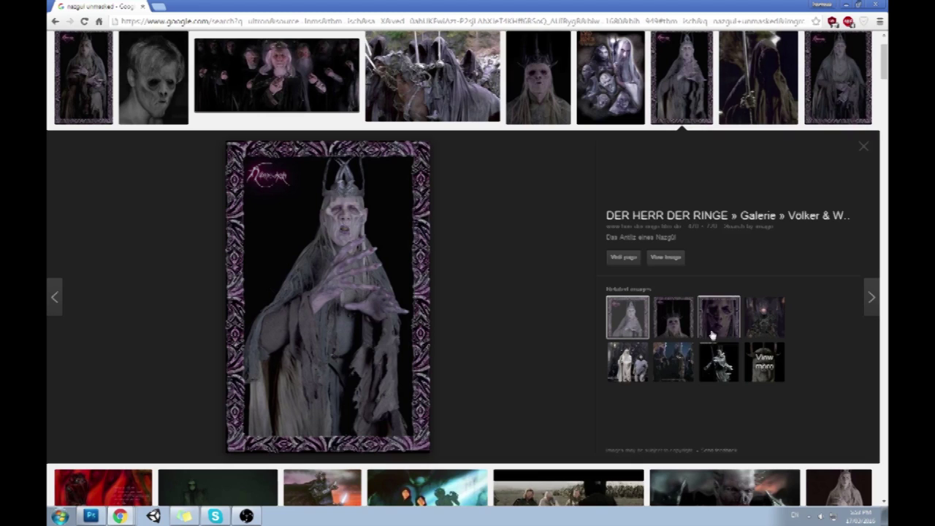
pyautogui.click(684, 334)
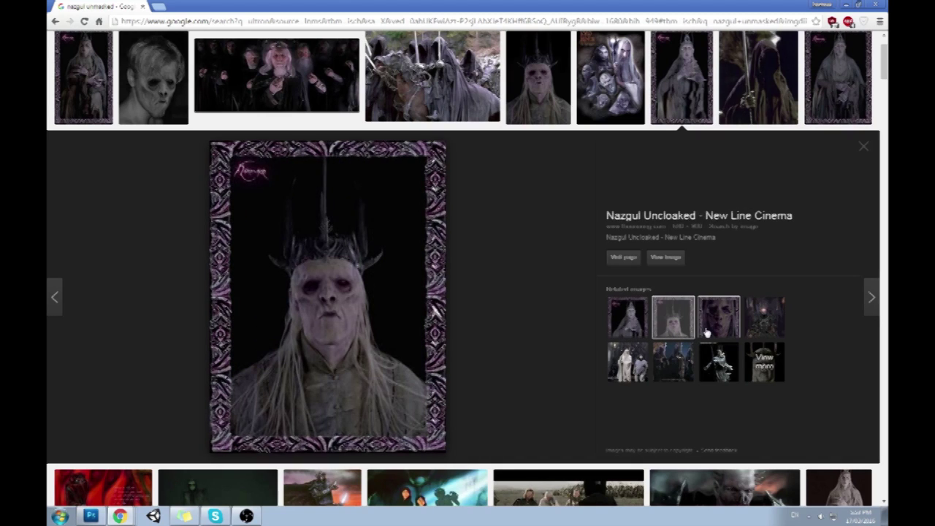
pyautogui.click(707, 333)
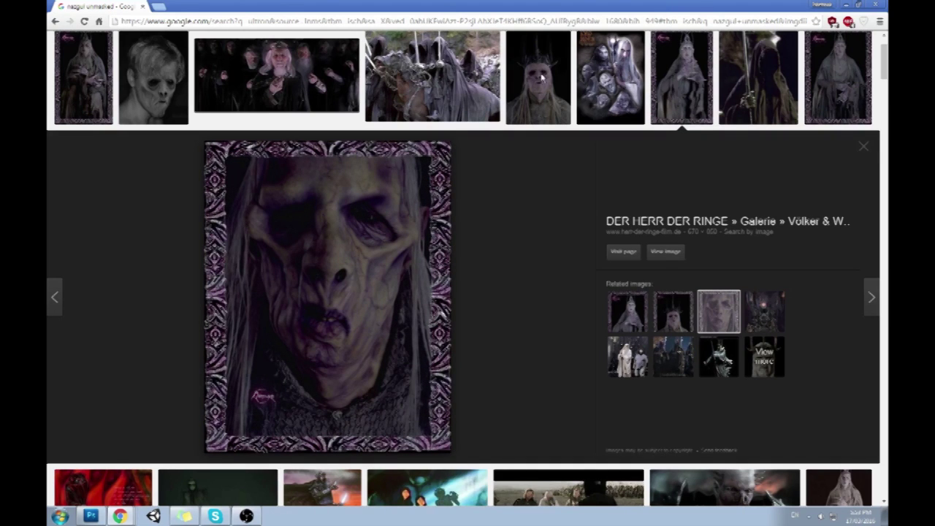
# Preview the crowned "Nazgul Uncloaked" portrait again, close the browser window and return to the portraits in Photoshop.
pyautogui.press('super+Down')
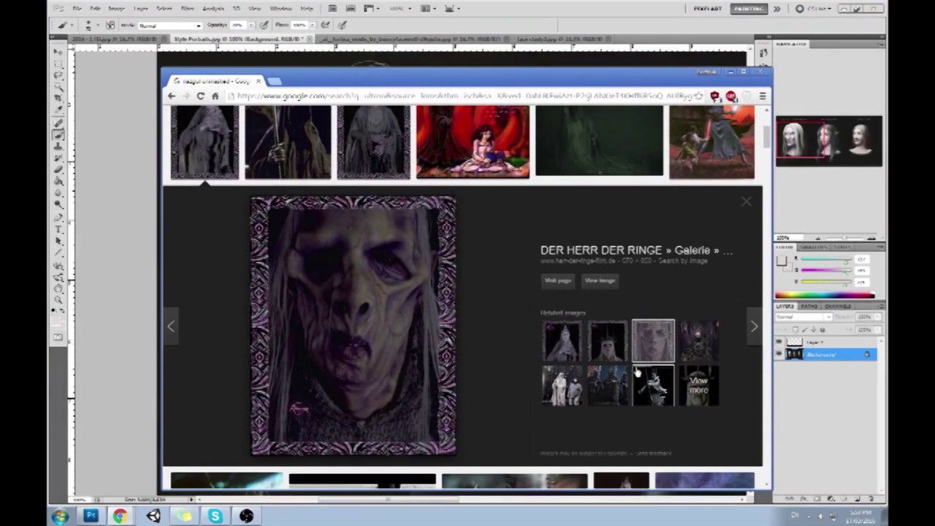
pyautogui.click(617, 352)
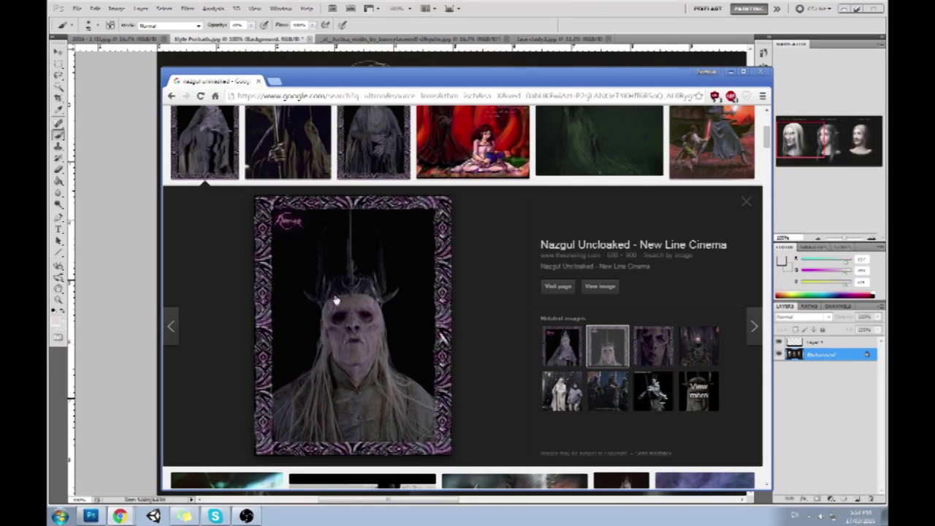
pyautogui.scroll(3, 507, 315)
pyautogui.click(760, 72)
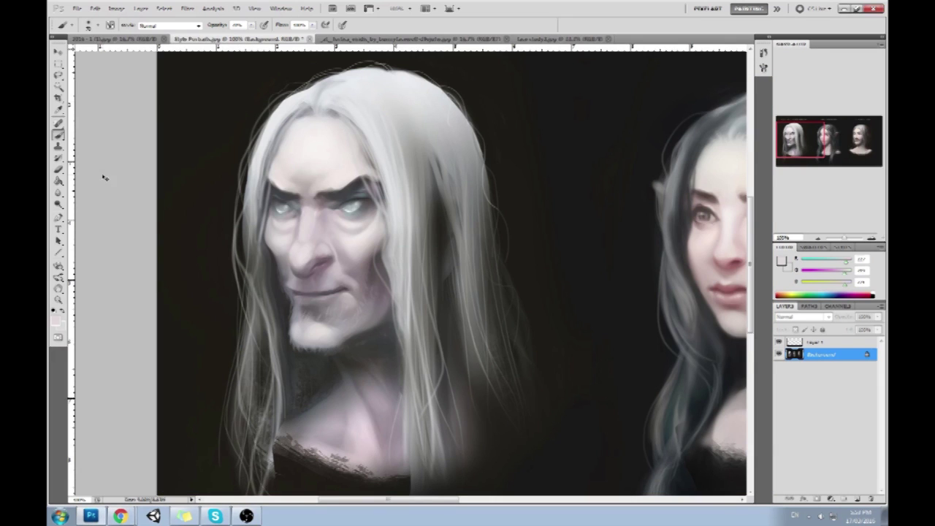
# Compare the repainted old man's face with the original by switching to the opening snapshot and back to the latest brush state.
pyautogui.hotkey('ctrl', '-')
pyautogui.moveTo(589, 265); pyautogui.dragTo(507, 237)
pyautogui.click(764, 54)
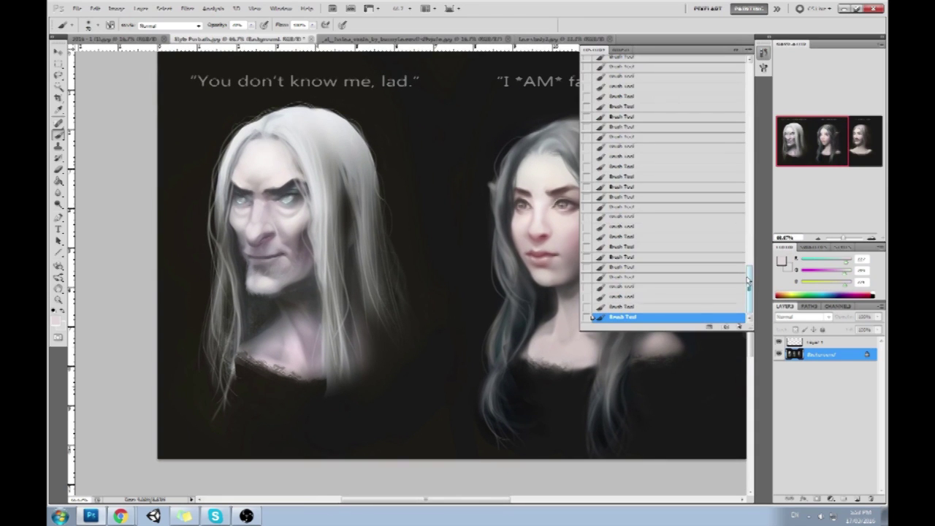
pyautogui.moveTo(748, 282); pyautogui.dragTo(749, 80)
pyautogui.click(678, 61)
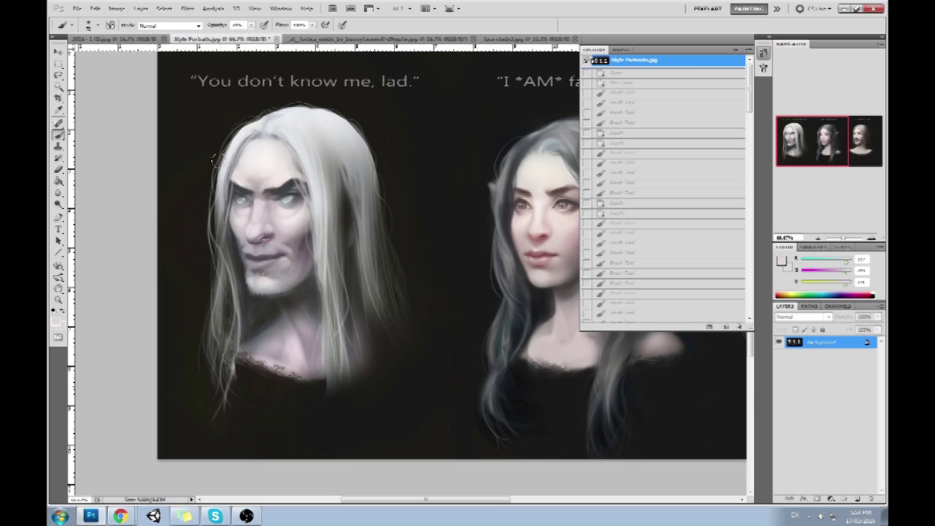
pyautogui.moveTo(749, 92)
pyautogui.mouseDown()
pyautogui.moveTo(751, 205)
pyautogui.moveTo(770, 293)
pyautogui.mouseUp()
pyautogui.click(637, 318)
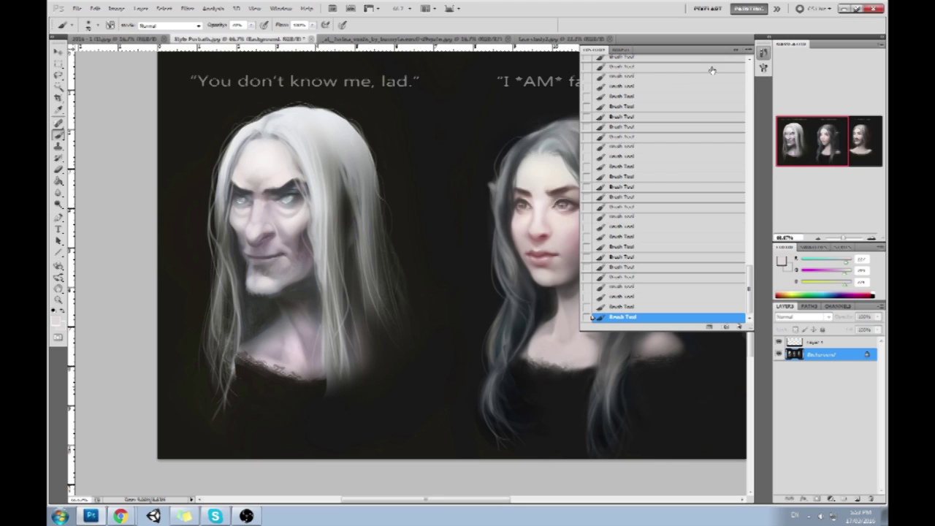
pyautogui.click(736, 52)
# Fit all three portraits in view and show the original snapshot of the document.
pyautogui.moveTo(443, 287); pyautogui.dragTo(343, 283)
pyautogui.hscroll(5, 681, 258)
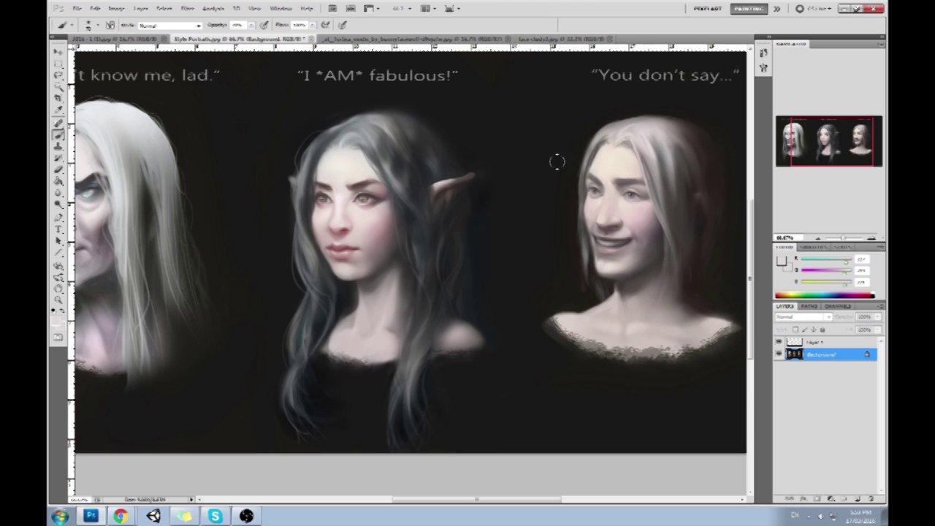
pyautogui.hscroll(-8, 310, 249)
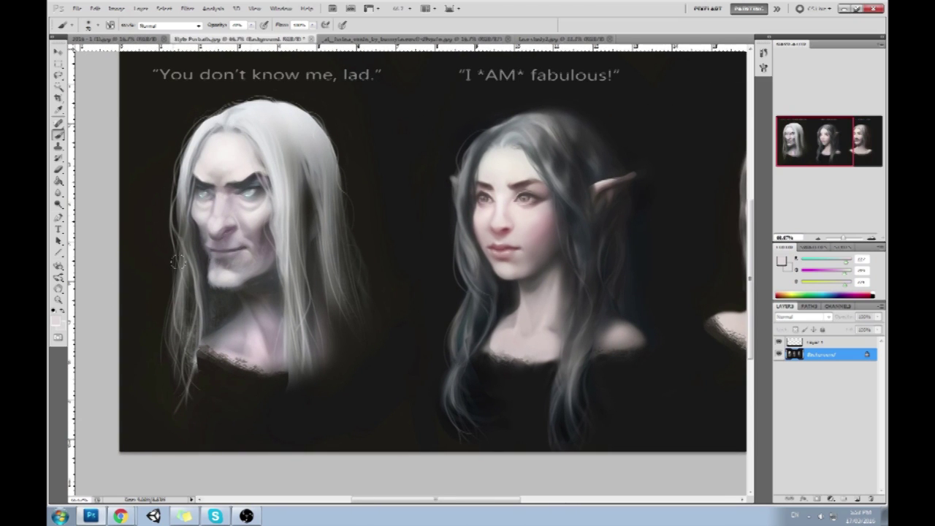
pyautogui.moveTo(600, 214); pyautogui.dragTo(558, 219)
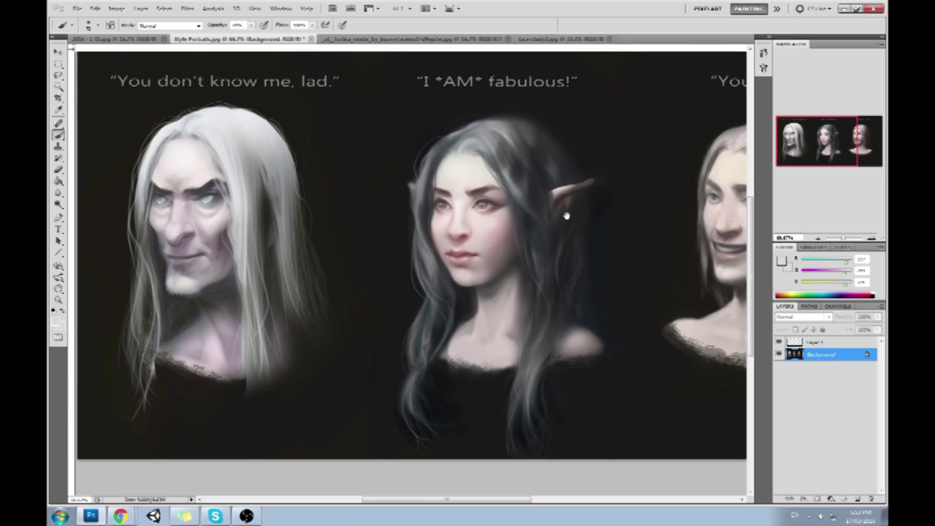
pyautogui.hotkey('ctrl', '-')
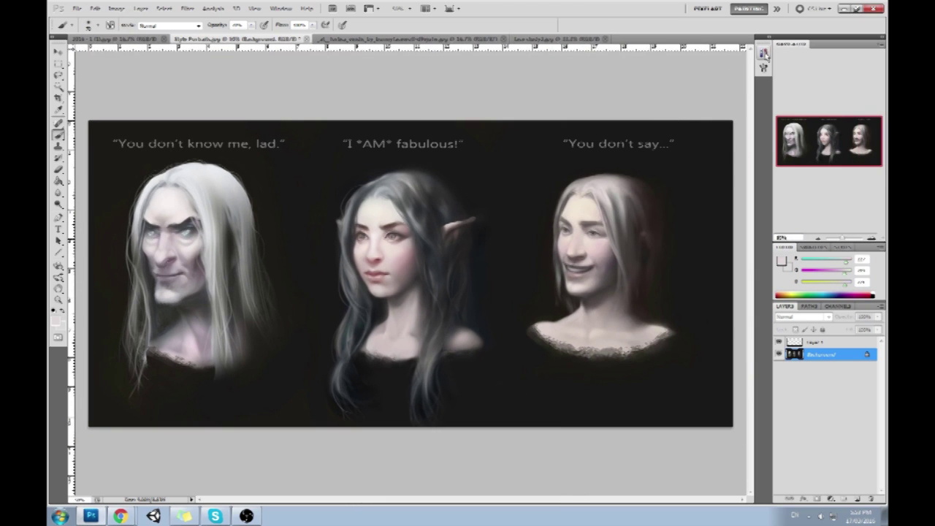
pyautogui.click(763, 53)
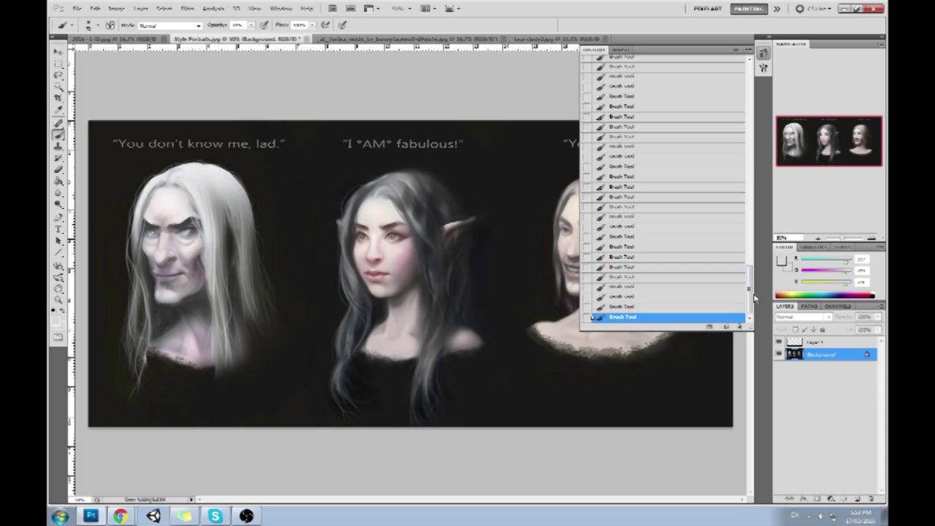
pyautogui.moveTo(749, 297); pyautogui.dragTo(700, 65)
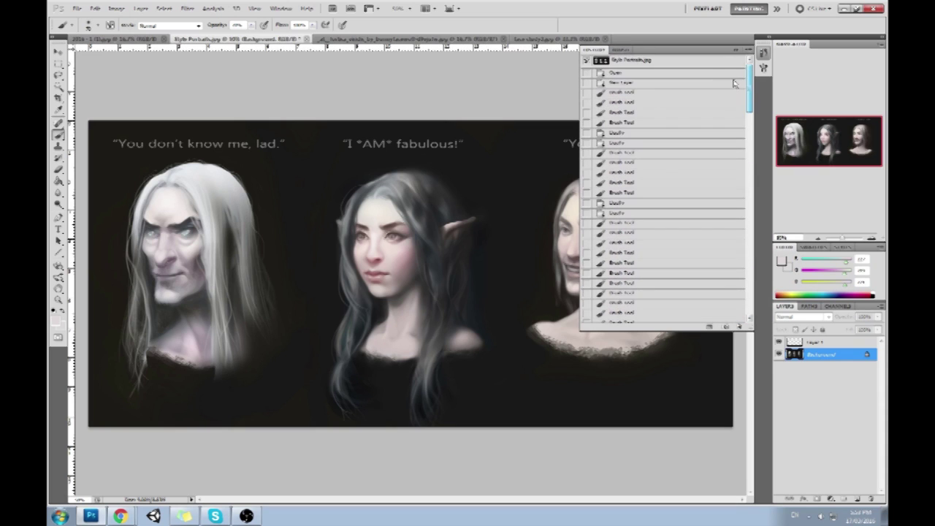
pyautogui.click(731, 61)
pyautogui.click(764, 53)
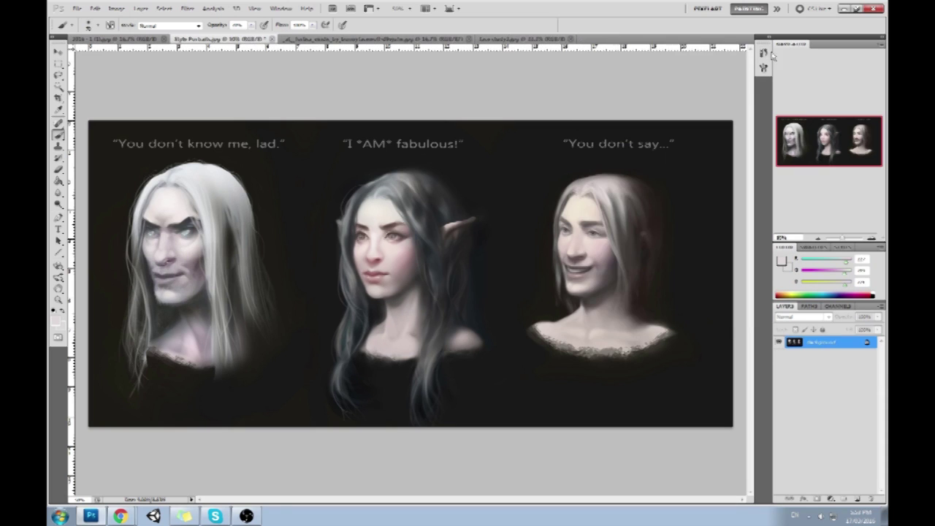
# Restore the latest brush state from the history and delete Layer 1 above the background.
pyautogui.click(763, 53)
pyautogui.scroll(-10, 751, 86)
pyautogui.click(644, 318)
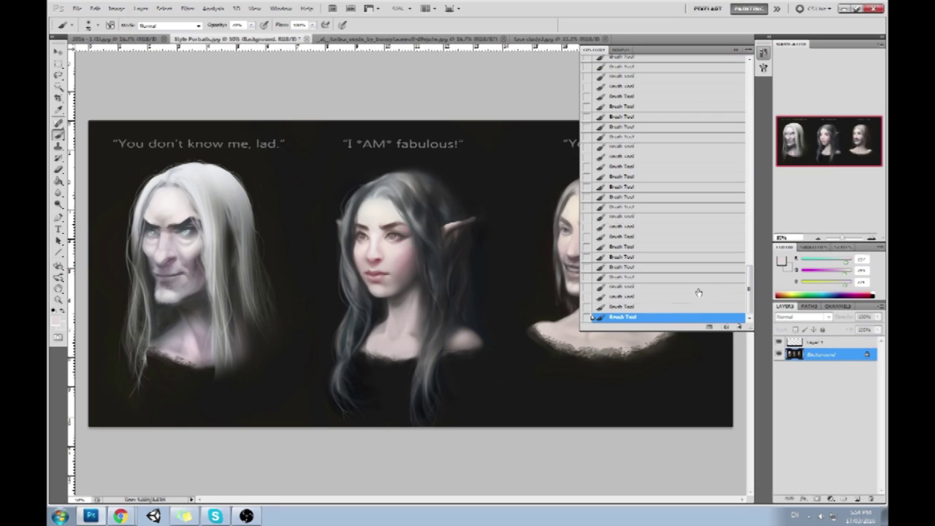
pyautogui.click(737, 51)
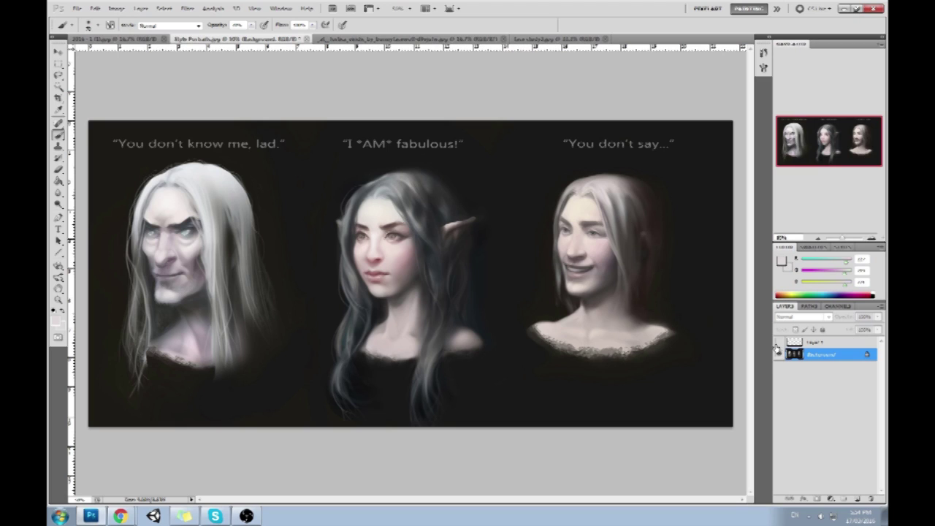
pyautogui.click(820, 342)
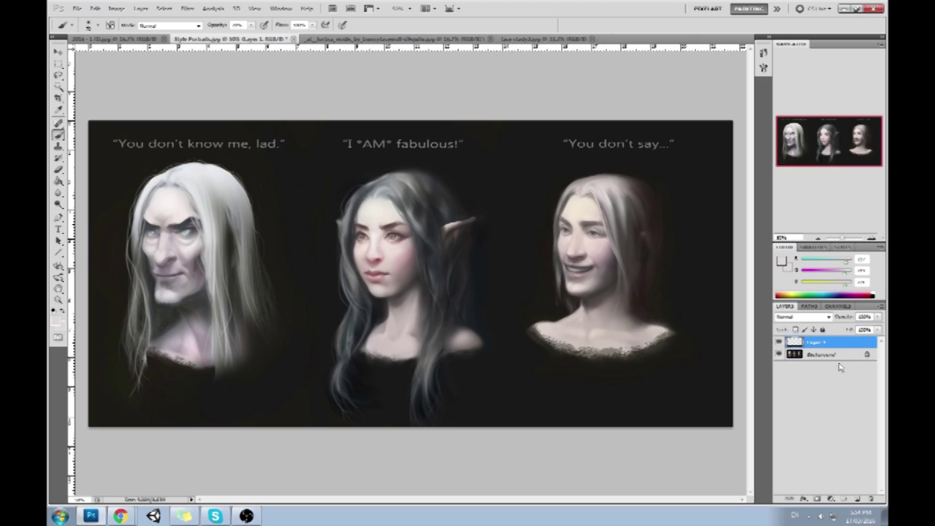
pyautogui.click(872, 499)
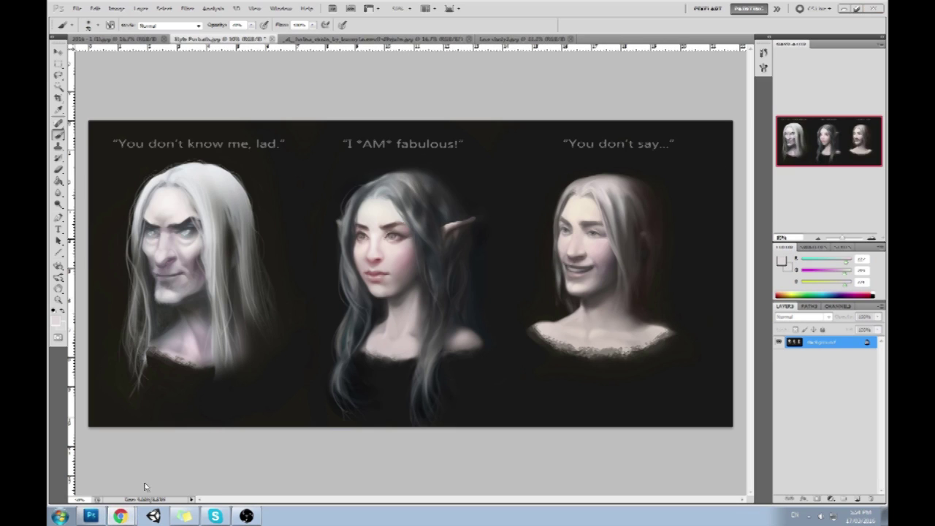
# Switch to Chrome and search Google Images for "jafar".
pyautogui.click(126, 516)
pyautogui.scroll(2, 368, 259)
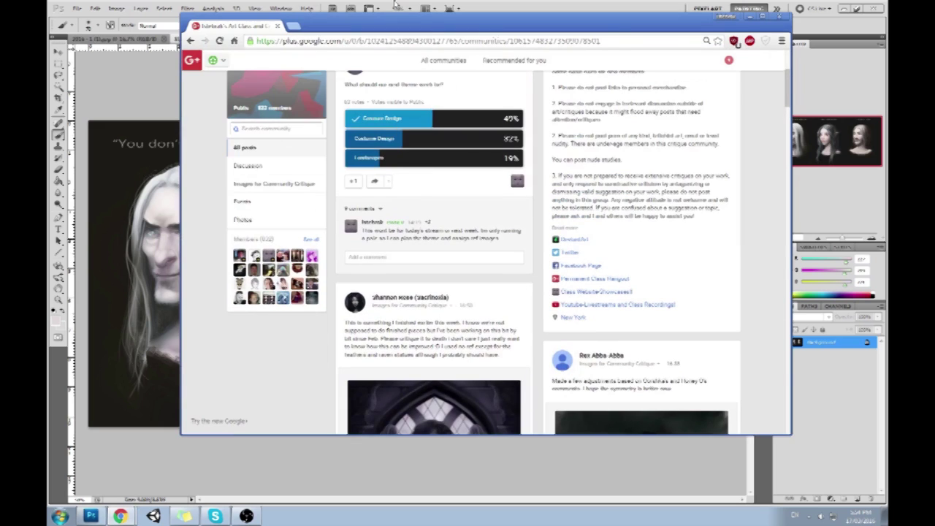
pyautogui.click(366, 41)
pyautogui.write('jafar')
pyautogui.press('Return')
pyautogui.click(284, 95)
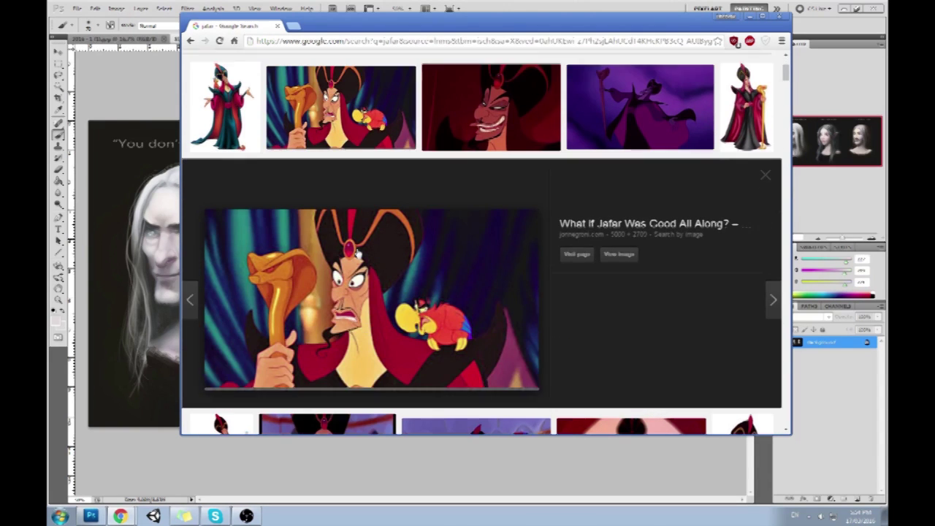
# Preview the picture of Jafar with the cobra staff and the parrot on his shoulder.
pyautogui.click(399, 248)
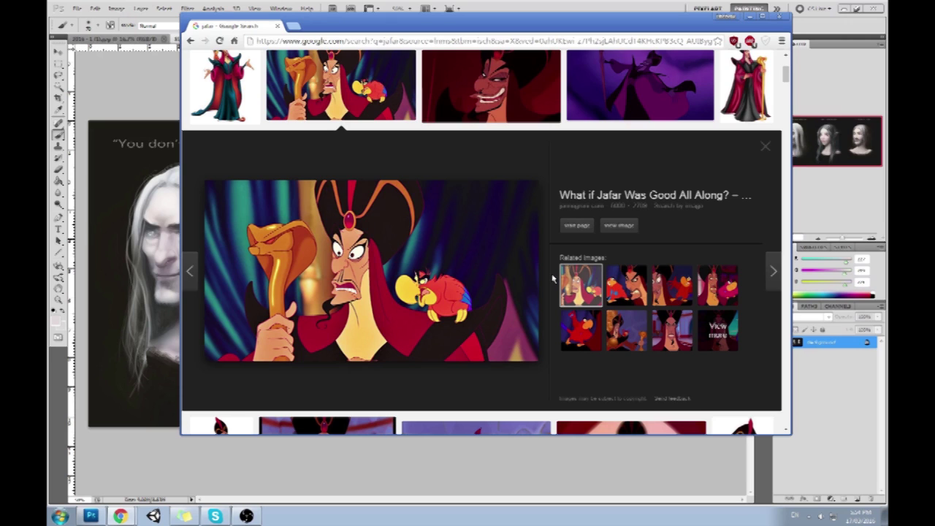
pyautogui.scroll(-3, 553, 278)
pyautogui.scroll(5, 553, 277)
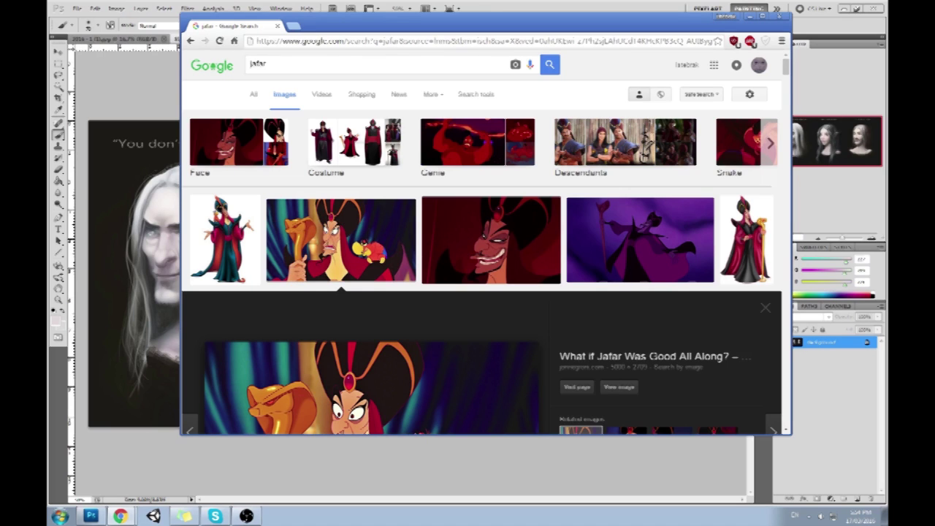
# Search Google Images for "voldemort".
pyautogui.moveTo(281, 64); pyautogui.dragTo(216, 69)
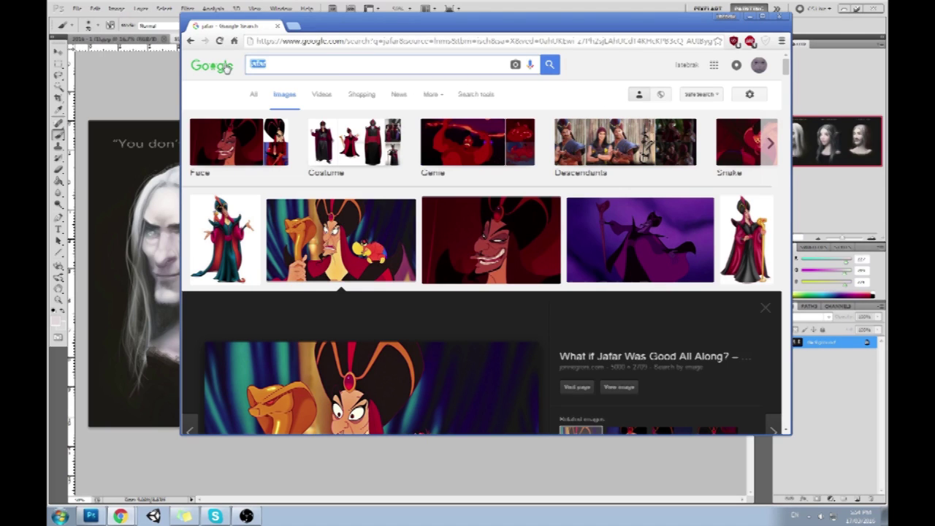
pyautogui.write('lord v')
pyautogui.hotkey('ctrl', 'a')
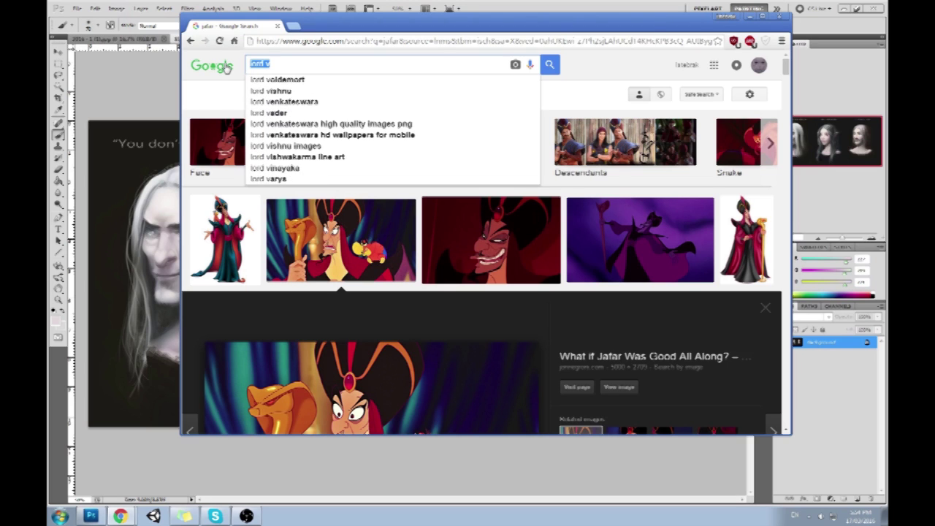
pyautogui.write('voldemort')
pyautogui.press('Return')
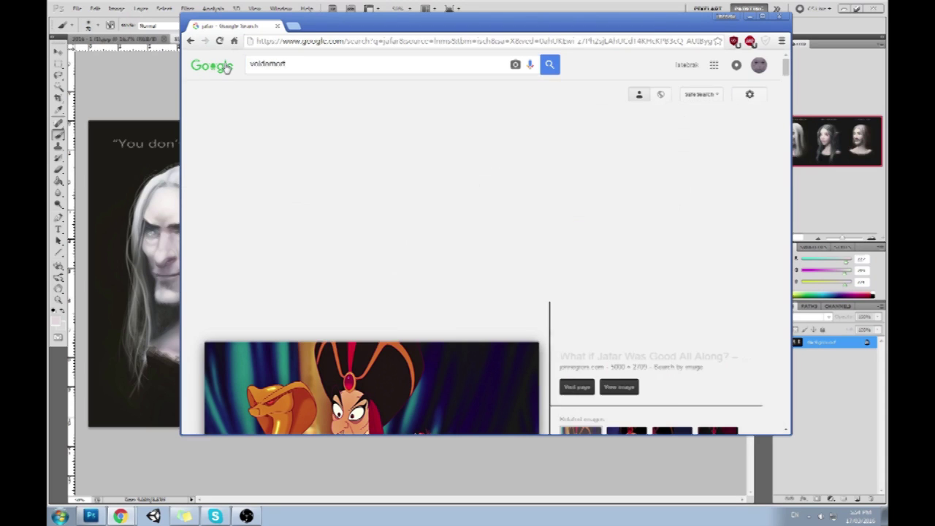
# Preview Voldemort's seated portrait and the close-up of him baring his teeth.
pyautogui.click(296, 194)
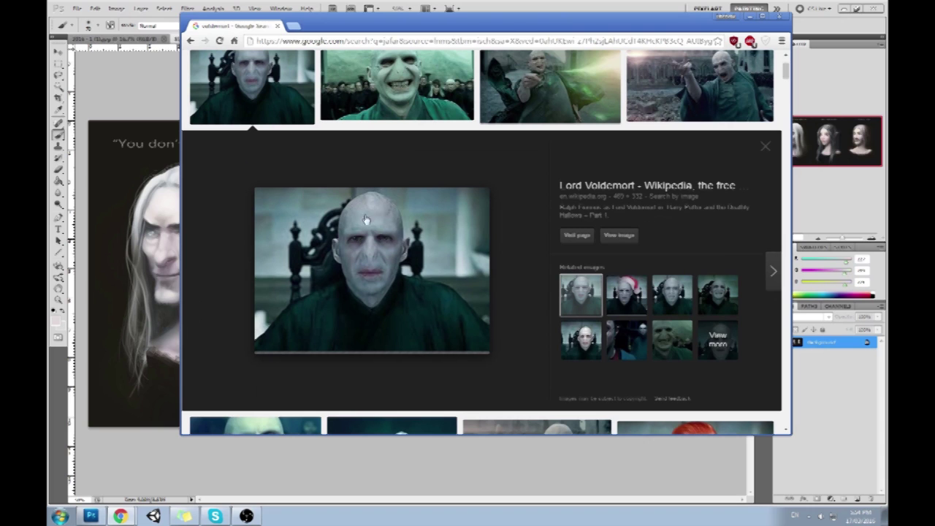
pyautogui.scroll(1, 549, 231)
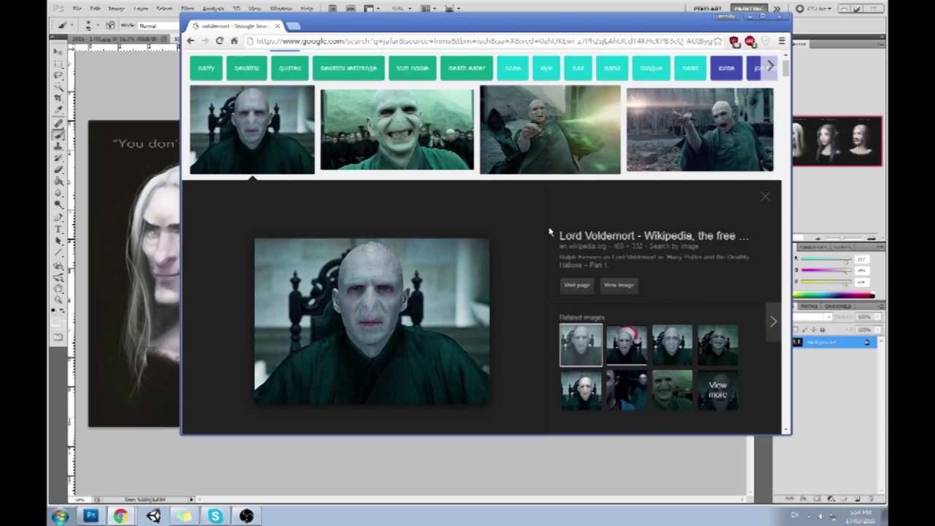
pyautogui.scroll(-4, 550, 232)
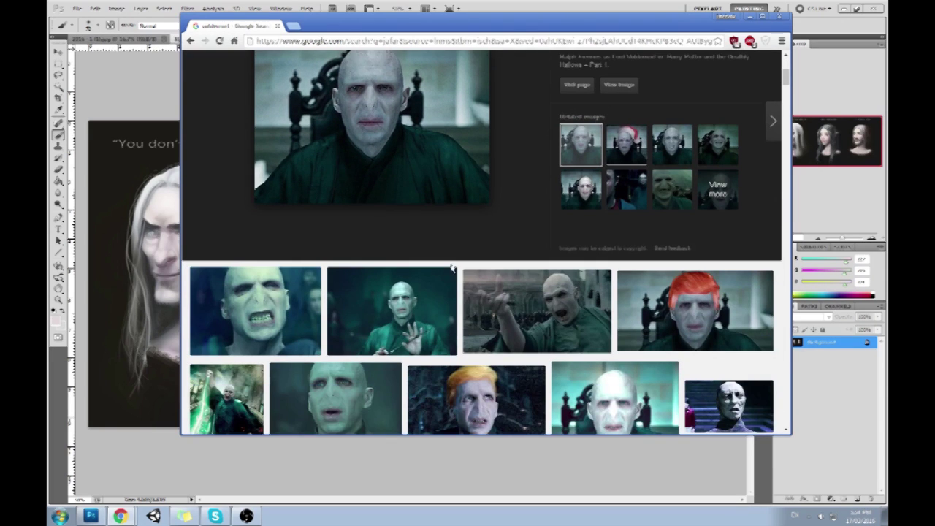
pyautogui.click(268, 304)
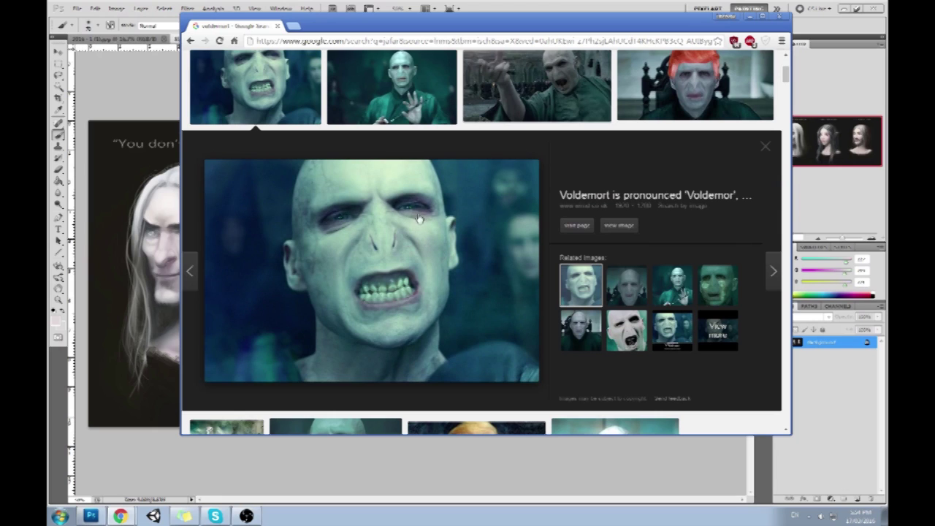
# Preview further Voldemort pictures, including the one with the wand and the two edits with red and blond hair.
pyautogui.click(401, 88)
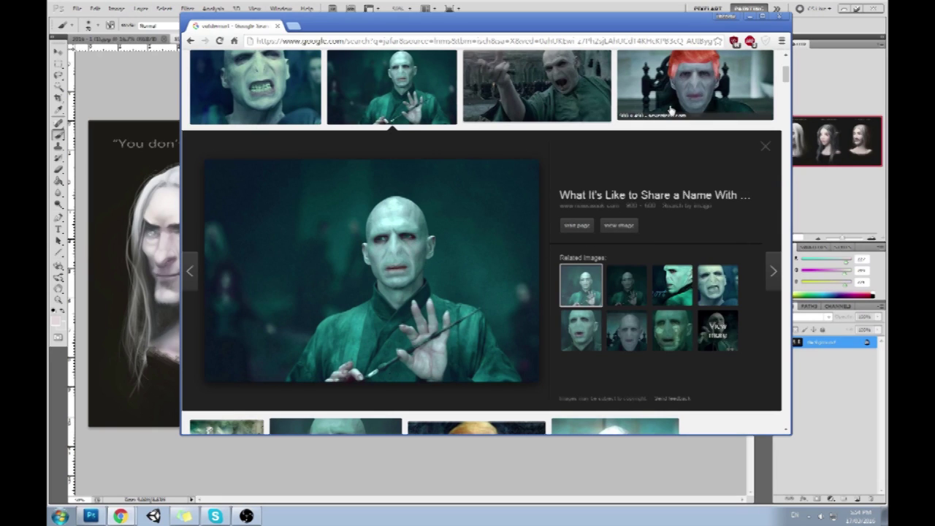
pyautogui.click(694, 95)
pyautogui.scroll(-3, 540, 181)
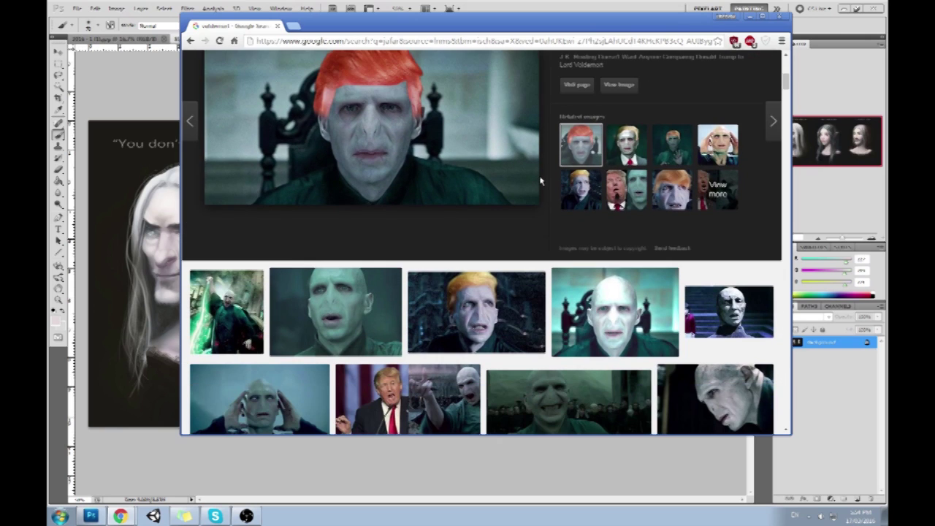
pyautogui.click(627, 134)
pyautogui.scroll(1, 551, 170)
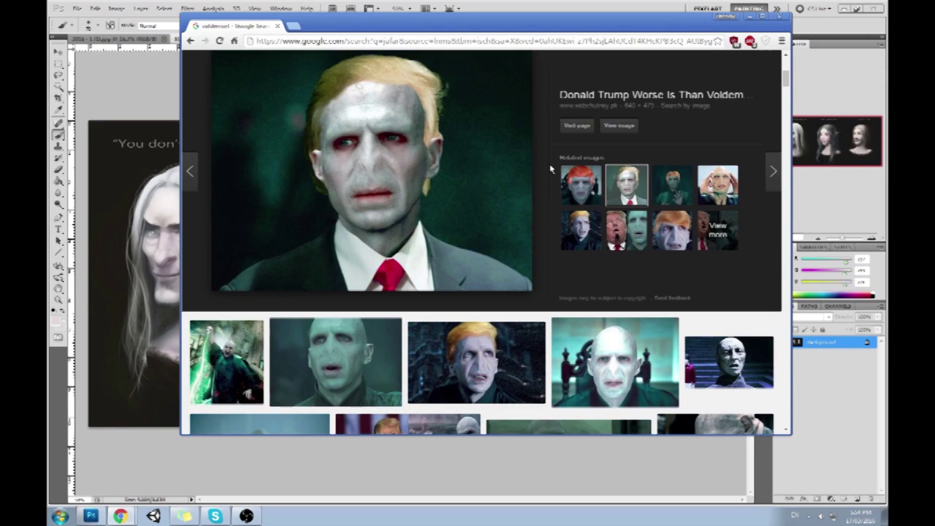
pyautogui.scroll(-3, 489, 292)
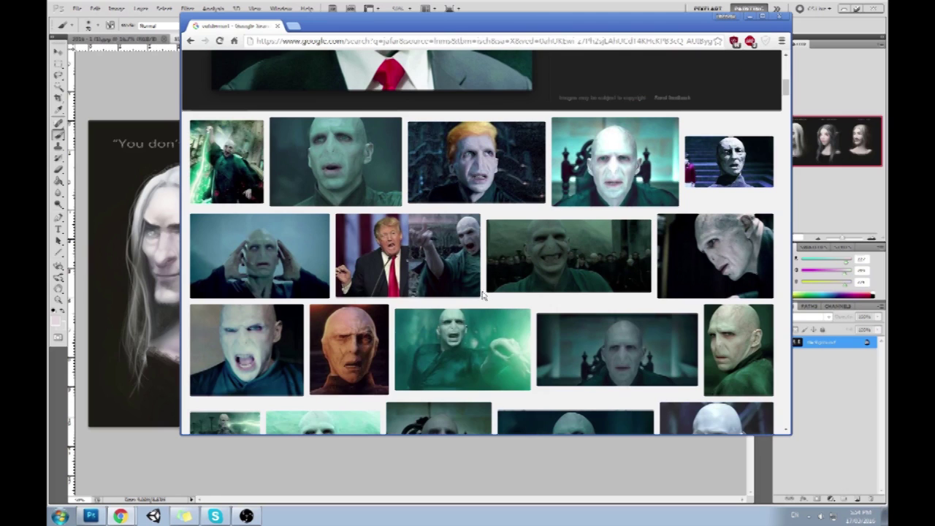
# Preview Voldemort with both hands at his head, view it beside the white-haired man's portrait, and close the search page.
pyautogui.click(278, 282)
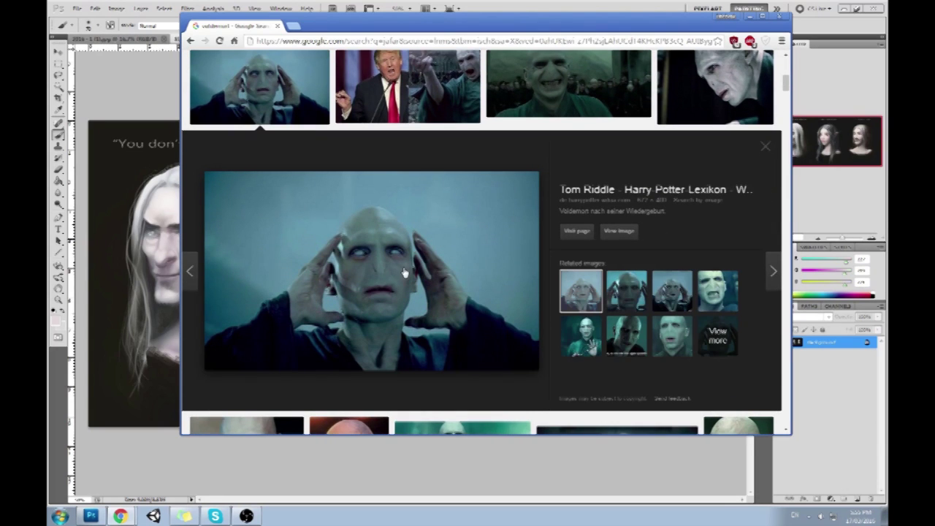
pyautogui.moveTo(430, 31); pyautogui.dragTo(506, 27)
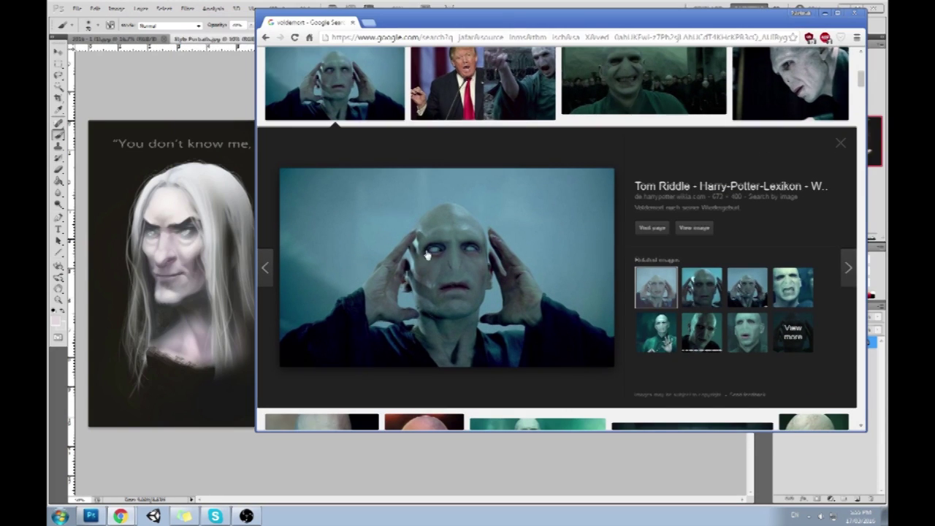
pyautogui.click(352, 23)
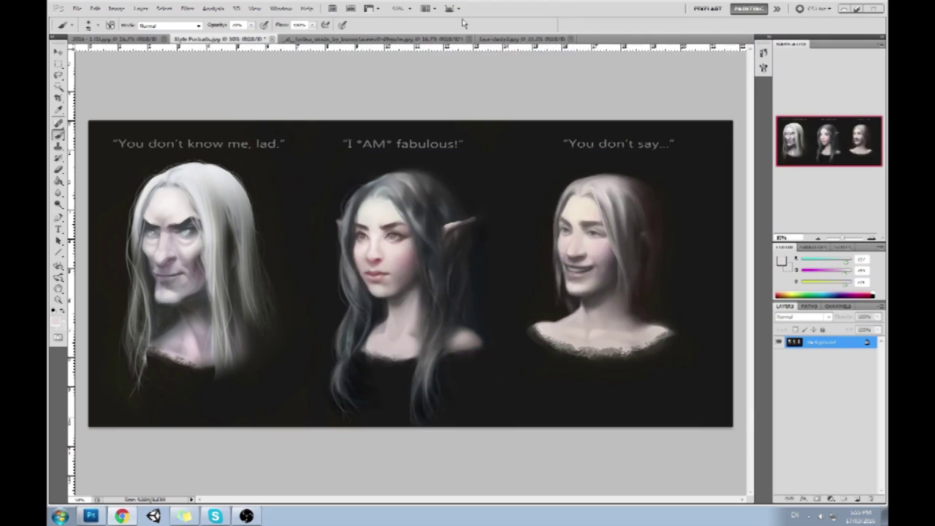
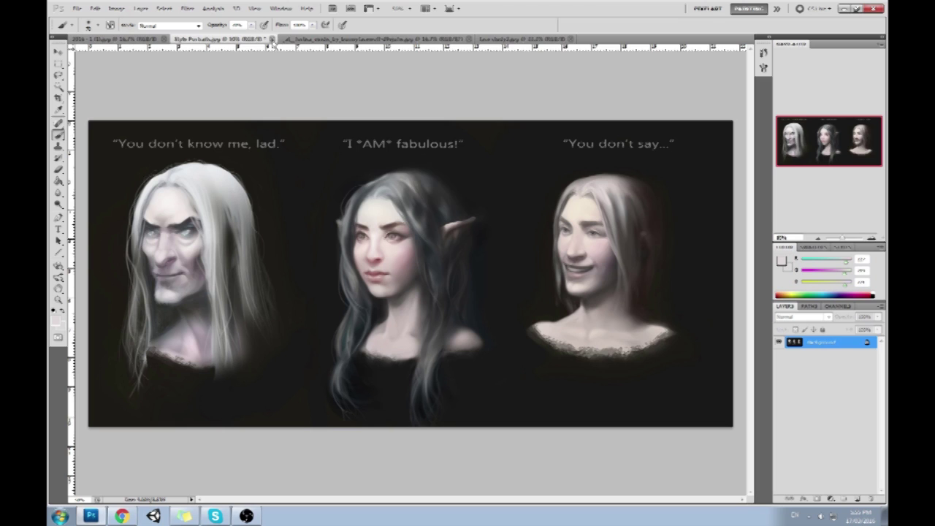
# Close the document with the three style portraits and look through the other open artworks, returning to the horned warrior sketch.
pyautogui.click(271, 39)
pyautogui.click(436, 194)
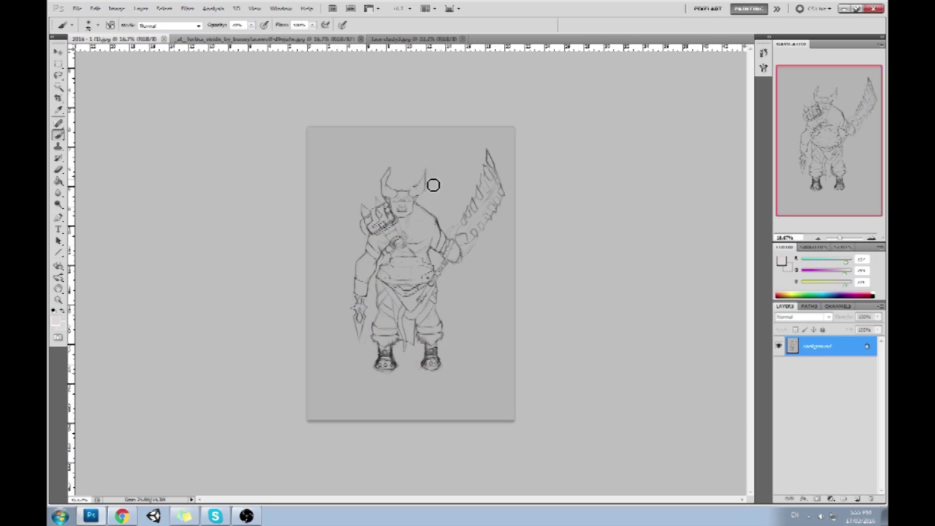
pyautogui.click(210, 39)
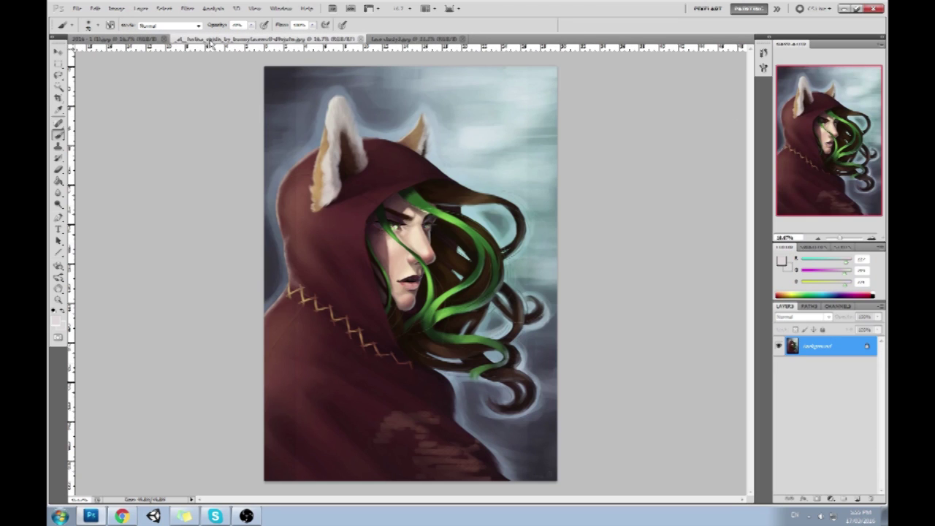
pyautogui.click(403, 40)
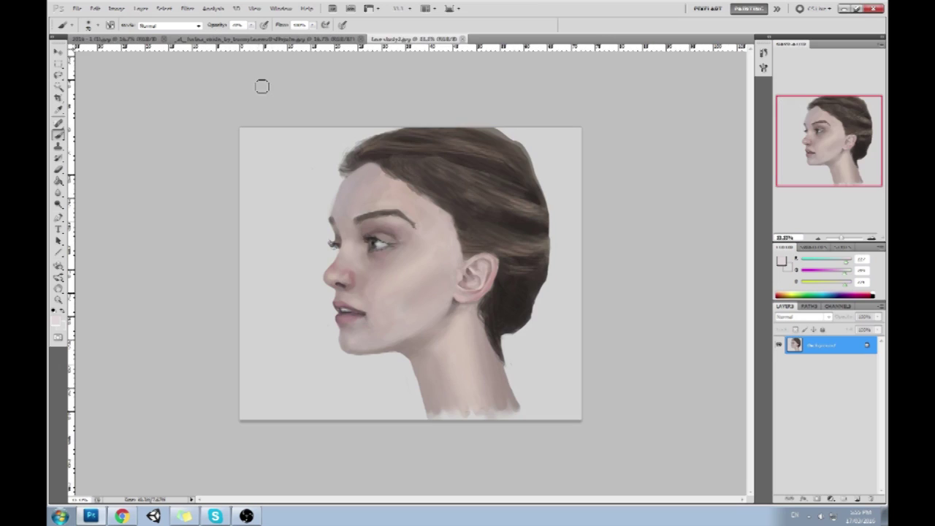
pyautogui.click(109, 40)
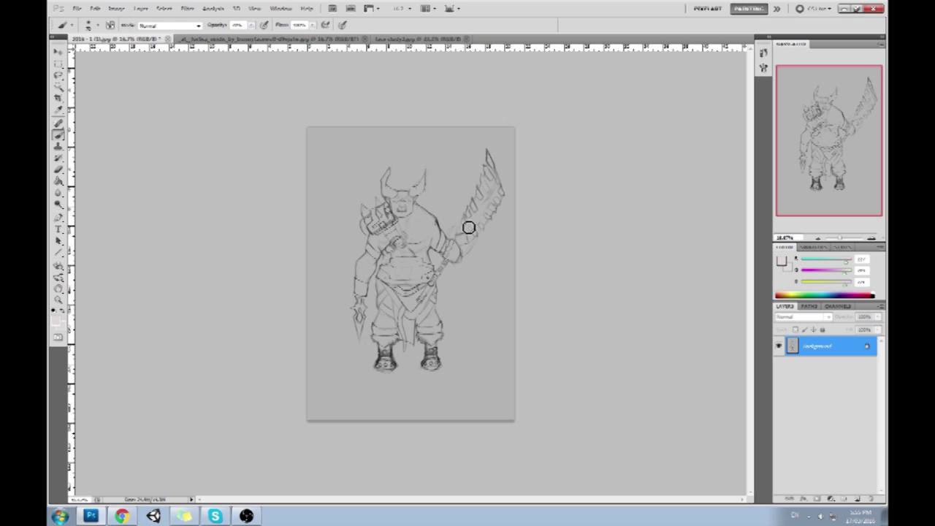
# Add a new layer above the horned warrior sketch and set up the brush with crimson red at 100% opacity.
pyautogui.click(870, 501)
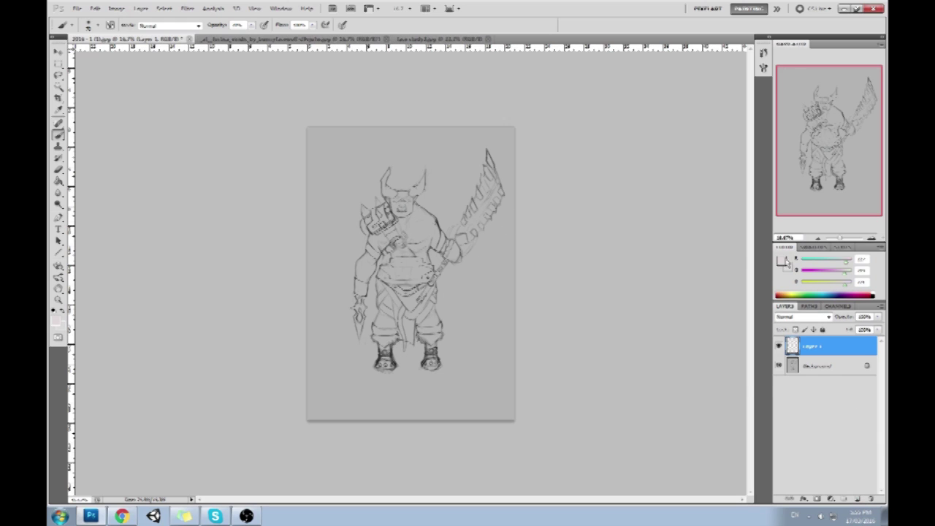
pyautogui.click(782, 261)
pyautogui.click(779, 226)
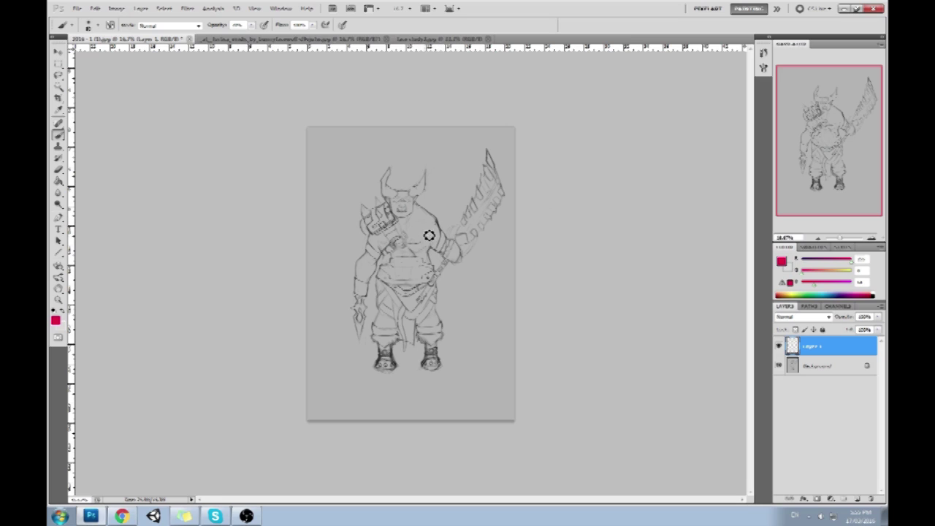
pyautogui.moveTo(507, 165)
pyautogui.mouseDown()
pyautogui.moveTo(481, 172)
pyautogui.moveTo(521, 160)
pyautogui.moveTo(471, 225)
pyautogui.moveTo(498, 155)
pyautogui.moveTo(459, 242)
pyautogui.moveTo(501, 184)
pyautogui.mouseUp()
pyautogui.hotkey('ctrl', 'z')
pyautogui.press('0')
# Outline a broader blade and handle over the sword, and mark the blade with an arrow and the chest with a circle.
pyautogui.moveTo(445, 252); pyautogui.dragTo(412, 295)
pyautogui.moveTo(411, 308)
pyautogui.mouseDown()
pyautogui.moveTo(442, 302)
pyautogui.moveTo(469, 264)
pyautogui.mouseUp()
pyautogui.moveTo(502, 167); pyautogui.dragTo(412, 319)
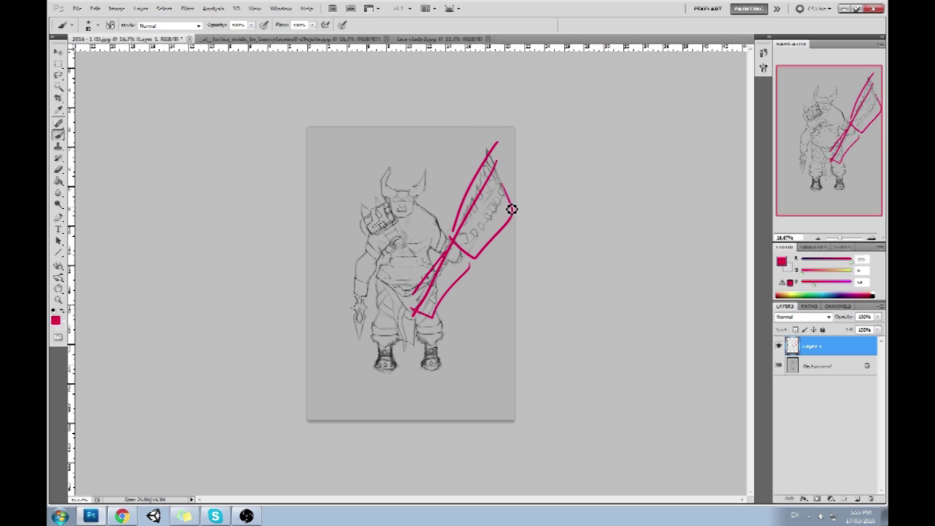
pyautogui.moveTo(453, 226)
pyautogui.mouseDown()
pyautogui.moveTo(447, 261)
pyautogui.moveTo(442, 234)
pyautogui.mouseUp()
pyautogui.hotkey('ctrl', 'alt', 'z')
pyautogui.hotkey('ctrl', 'alt', 'z')
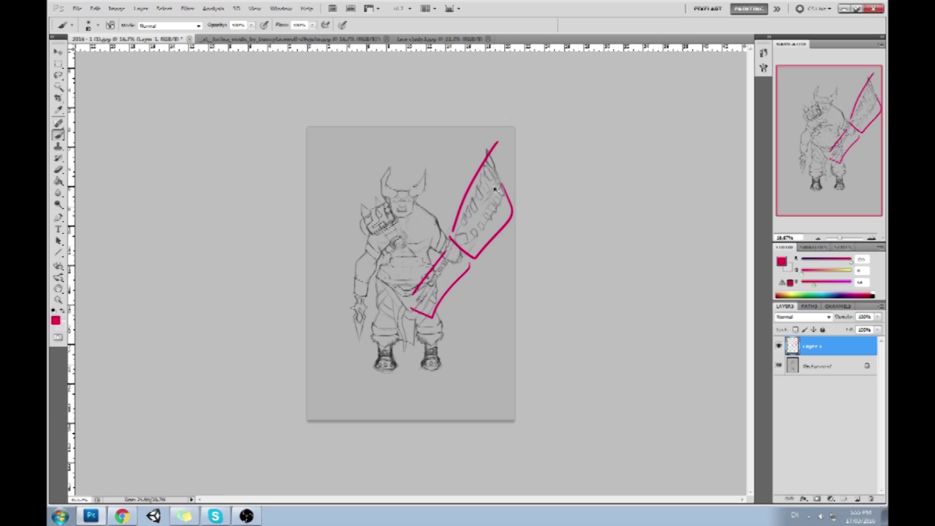
pyautogui.moveTo(505, 169)
pyautogui.mouseDown()
pyautogui.moveTo(508, 159)
pyautogui.moveTo(503, 173)
pyautogui.mouseUp()
pyautogui.moveTo(414, 213)
pyautogui.mouseDown()
pyautogui.moveTo(441, 207)
pyautogui.moveTo(465, 244)
pyautogui.moveTo(434, 229)
pyautogui.moveTo(456, 212)
pyautogui.mouseUp()
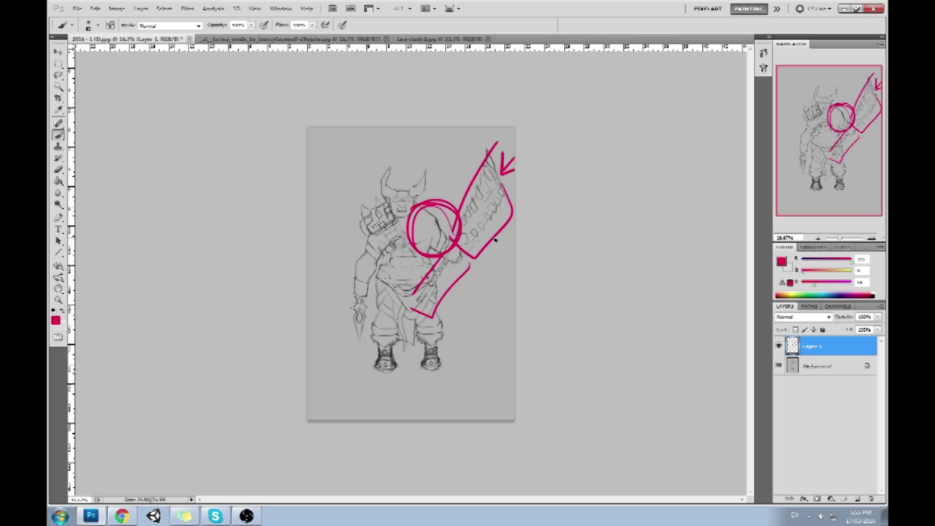
# Undo all the red markup strokes on the sword and chest.
pyautogui.hotkey('ctrl', 'z')
pyautogui.hotkey('ctrl', 'alt', 'z')
pyautogui.hotkey('ctrl', 'alt', 'z')
pyautogui.hotkey('ctrl', 'alt', 'z')
pyautogui.hotkey('ctrl', 'alt', 'z')
pyautogui.hotkey('ctrl', 'alt', 'z')
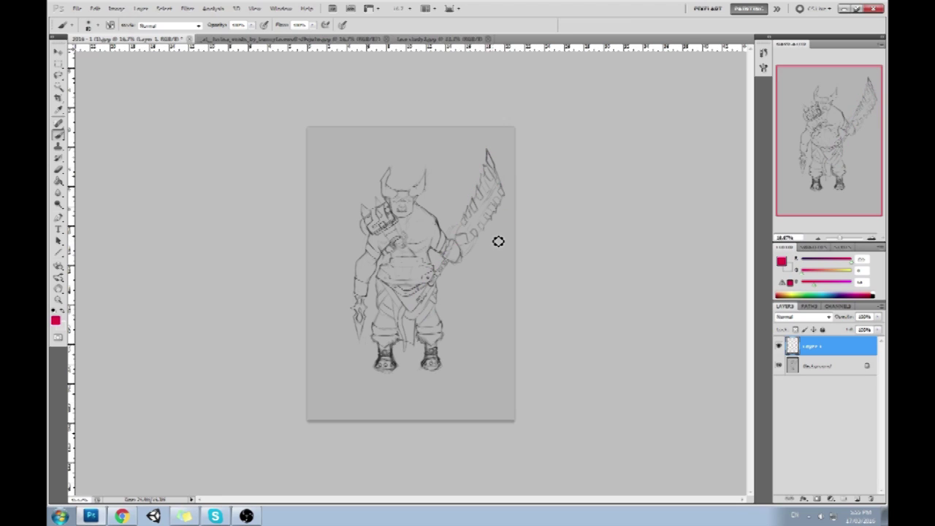
# Try a straight line along the sword from blade tip to handle end and undo it.
pyautogui.moveTo(494, 150)
pyautogui.mouseDown()
pyautogui.moveTo(472, 288)
pyautogui.moveTo(509, 185)
pyautogui.mouseUp()
pyautogui.moveTo(437, 220); pyautogui.dragTo(371, 231)
pyautogui.hotkey('ctrl', 'z')
pyautogui.moveTo(499, 165)
pyautogui.mouseDown()
pyautogui.moveTo(446, 277)
pyautogui.moveTo(406, 317)
pyautogui.mouseUp()
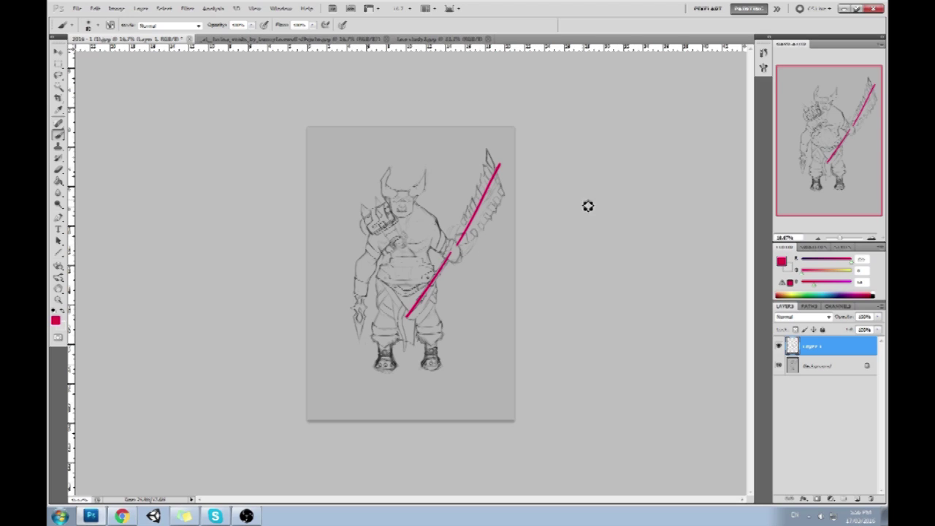
pyautogui.hotkey('ctrl', 'alt', 'z')
pyautogui.hotkey('ctrl', 'alt', 'z')
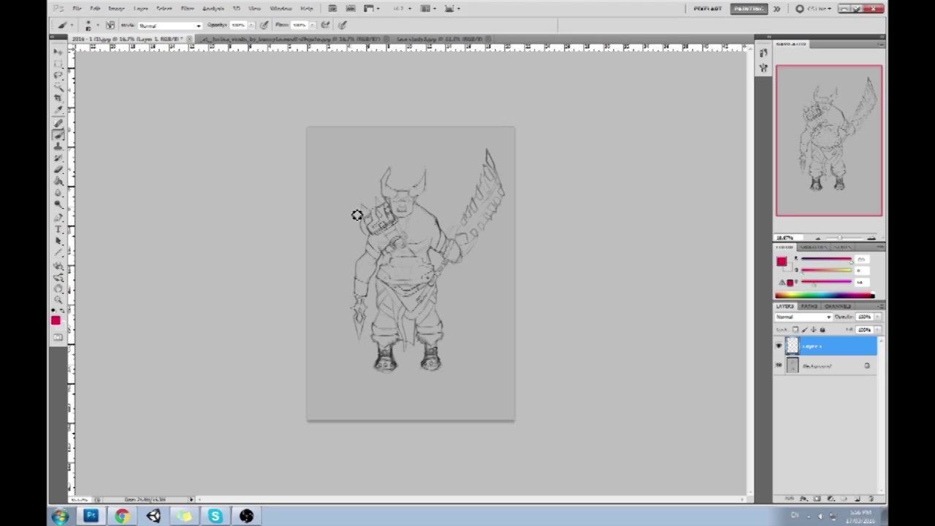
# Sketch red guide lines for a new pose over the warrior's shoulders, torso and wide-set legs.
pyautogui.moveTo(393, 206)
pyautogui.mouseDown()
pyautogui.moveTo(416, 204)
pyautogui.moveTo(443, 219)
pyautogui.mouseUp()
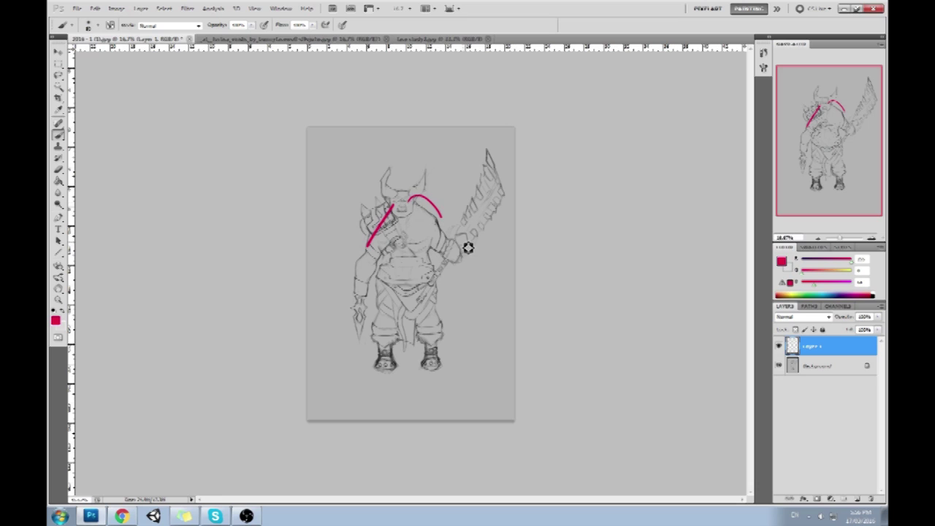
pyautogui.moveTo(388, 254)
pyautogui.mouseDown()
pyautogui.moveTo(375, 275)
pyautogui.moveTo(388, 279)
pyautogui.moveTo(371, 309)
pyautogui.mouseUp()
pyautogui.moveTo(367, 305); pyautogui.dragTo(387, 354)
pyautogui.moveTo(412, 309); pyautogui.dragTo(396, 342)
pyautogui.moveTo(411, 304); pyautogui.dragTo(439, 350)
pyautogui.moveTo(444, 277)
pyautogui.mouseDown()
pyautogui.moveTo(451, 351)
pyautogui.moveTo(403, 361)
pyautogui.moveTo(432, 349)
pyautogui.mouseUp()
# Sketch the arm reaching across the waist, the hands as circles on the grip, and the raised curved sword.
pyautogui.moveTo(373, 264); pyautogui.dragTo(438, 272)
pyautogui.moveTo(387, 237)
pyautogui.mouseDown()
pyautogui.moveTo(434, 264)
pyautogui.moveTo(431, 272)
pyautogui.moveTo(437, 262)
pyautogui.mouseUp()
pyautogui.moveTo(435, 206)
pyautogui.mouseDown()
pyautogui.moveTo(468, 239)
pyautogui.moveTo(482, 176)
pyautogui.mouseUp()
pyautogui.moveTo(437, 281); pyautogui.dragTo(484, 201)
pyautogui.moveTo(477, 238)
pyautogui.mouseDown()
pyautogui.moveTo(507, 192)
pyautogui.moveTo(482, 151)
pyautogui.moveTo(471, 209)
pyautogui.mouseUp()
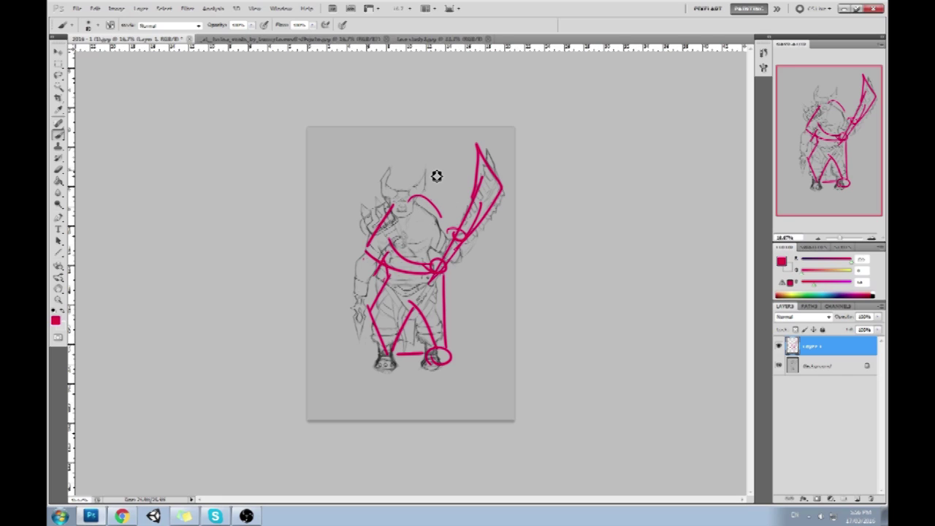
# Try additional strokes around the shoulders and undo them.
pyautogui.moveTo(388, 218); pyautogui.dragTo(388, 219)
pyautogui.moveTo(436, 190)
pyautogui.mouseDown()
pyautogui.moveTo(432, 215)
pyautogui.moveTo(441, 196)
pyautogui.moveTo(390, 208)
pyautogui.moveTo(413, 205)
pyautogui.mouseUp()
pyautogui.hotkey('ctrl', 'alt', 'z')
pyautogui.hotkey('ctrl', 'alt', 'z')
pyautogui.hotkey('ctrl', 'alt', 'z')
pyautogui.hotkey('ctrl', 'alt', 'z')
# Mark both shoulders with small arrows and circle two areas on the chest.
pyautogui.moveTo(438, 181); pyautogui.dragTo(432, 195)
pyautogui.moveTo(429, 185); pyautogui.dragTo(441, 190)
pyautogui.moveTo(375, 200); pyautogui.dragTo(377, 215)
pyautogui.moveTo(369, 212); pyautogui.dragTo(383, 207)
pyautogui.moveTo(437, 226)
pyautogui.mouseDown()
pyautogui.moveTo(417, 244)
pyautogui.moveTo(398, 234)
pyautogui.mouseUp()
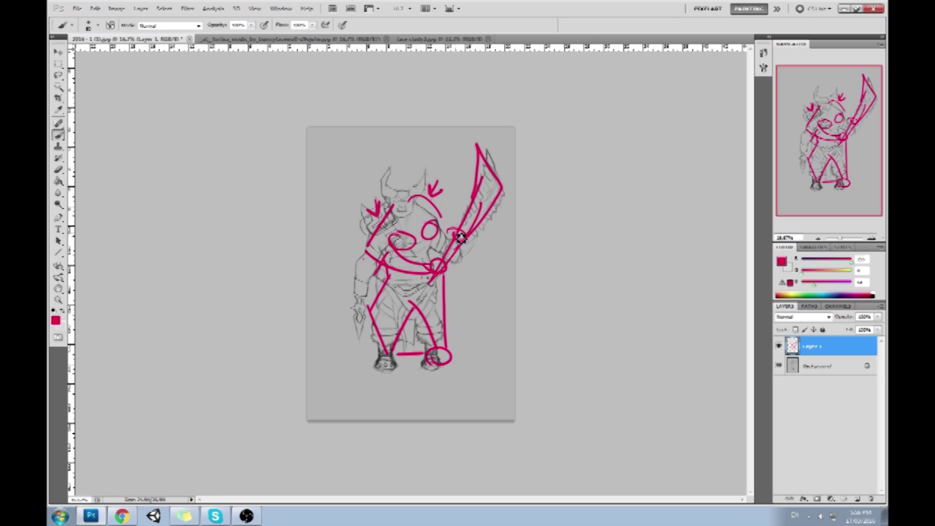
# Try more strokes around the sword and chest, and undo them together with the chest circles.
pyautogui.moveTo(500, 285); pyautogui.dragTo(486, 226)
pyautogui.moveTo(487, 228)
pyautogui.mouseDown()
pyautogui.moveTo(481, 257)
pyautogui.moveTo(505, 237)
pyautogui.moveTo(459, 157)
pyautogui.mouseUp()
pyautogui.moveTo(456, 154)
pyautogui.mouseDown()
pyautogui.moveTo(453, 185)
pyautogui.moveTo(482, 166)
pyautogui.mouseUp()
pyautogui.moveTo(394, 249); pyautogui.dragTo(390, 255)
pyautogui.moveTo(452, 231); pyautogui.dragTo(449, 226)
pyautogui.hotkey('ctrl', 'alt', 'z')
pyautogui.hotkey('ctrl', 'alt', 'z')
pyautogui.hotkey('ctrl', 'alt', 'z')
pyautogui.hotkey('ctrl', 'alt', 'z')
pyautogui.hotkey('ctrl', 'alt', 'z')
pyautogui.hotkey('ctrl', 'alt', 'z')
pyautogui.hotkey('ctrl', 'alt', 'z')
pyautogui.hotkey('ctrl', 'alt', 'z')
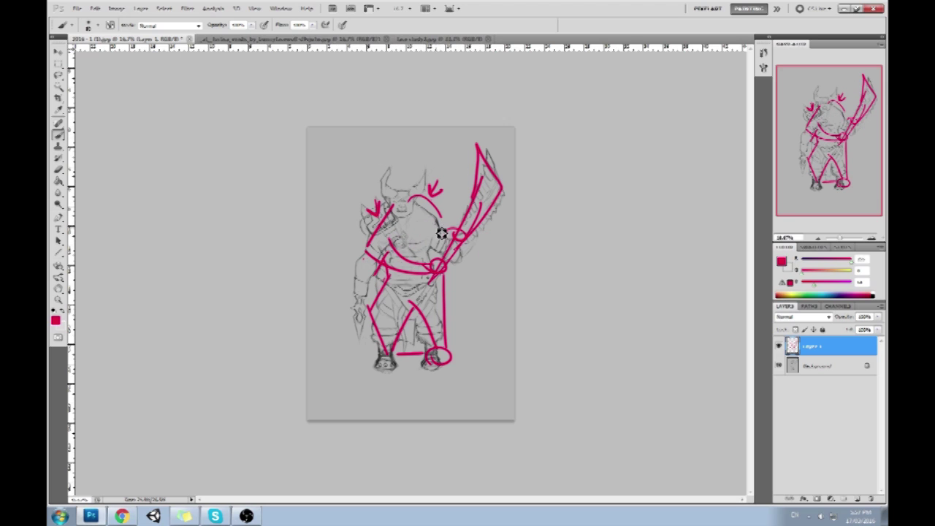
# Circle the two chest areas again, and undo these circles together with the shoulder arrows.
pyautogui.moveTo(406, 237); pyautogui.dragTo(394, 246)
pyautogui.moveTo(437, 224); pyautogui.dragTo(433, 237)
pyautogui.hotkey('ctrl', 'alt', 'z')
pyautogui.hotkey('ctrl', 'alt', 'z')
pyautogui.hotkey('ctrl', 'alt', 'z')
pyautogui.hotkey('ctrl', 'alt', 'z')
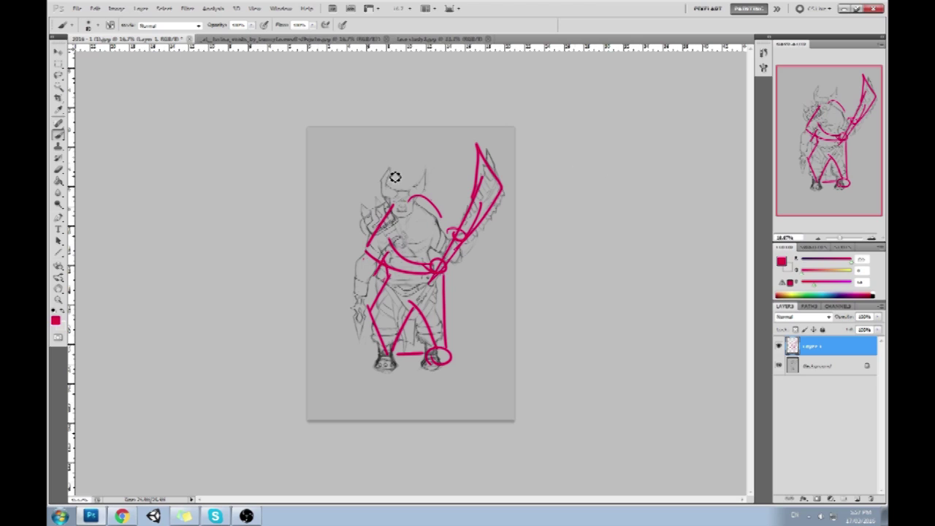
# Try large curved outlines in the empty area beside the horned head and armoured shoulder, undoing the unwanted ones.
pyautogui.moveTo(330, 148); pyautogui.dragTo(340, 194)
pyautogui.hotkey('ctrl', 'alt', 'z')
pyautogui.moveTo(324, 142); pyautogui.dragTo(360, 196)
pyautogui.hotkey('ctrl', 'alt', 'z')
pyautogui.moveTo(324, 146)
pyautogui.mouseDown()
pyautogui.moveTo(358, 194)
pyautogui.moveTo(362, 234)
pyautogui.mouseUp()
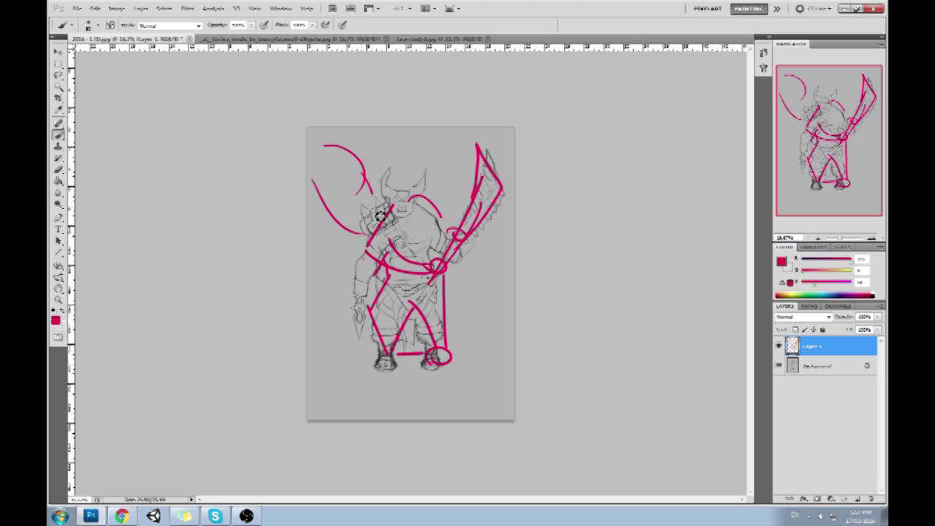
pyautogui.hotkey('ctrl', 'z')
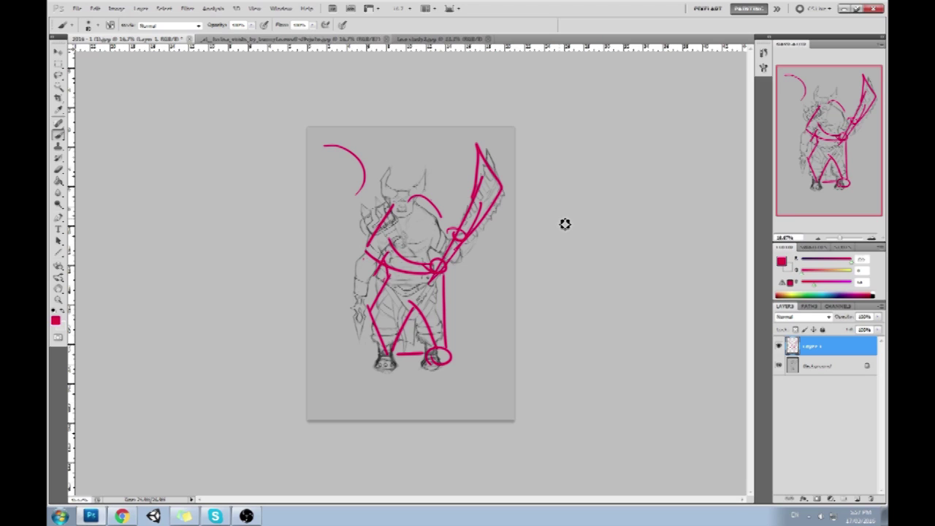
# Extend the remaining curve beside the horned head into a crescent and undo the whole shape.
pyautogui.moveTo(366, 178); pyautogui.dragTo(328, 196)
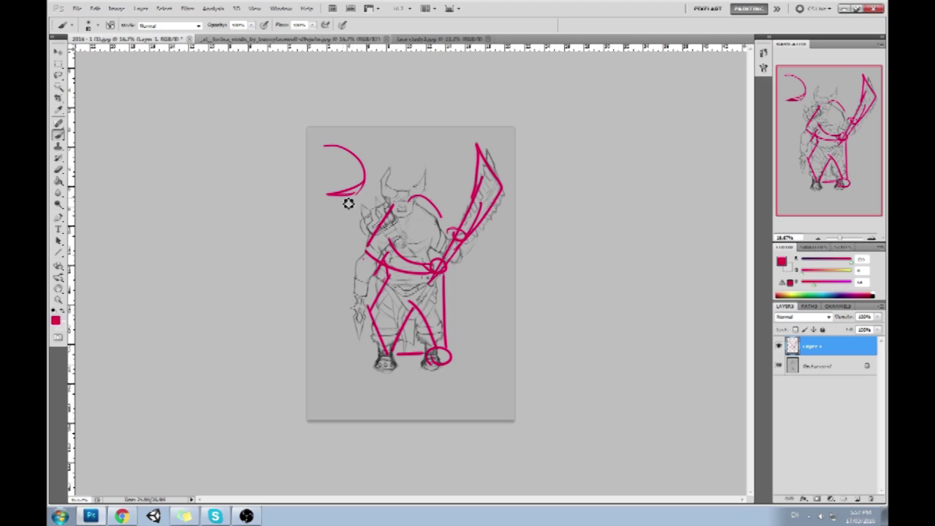
pyautogui.moveTo(334, 184); pyautogui.dragTo(367, 170)
pyautogui.hotkey('ctrl', 'alt', 'z')
pyautogui.hotkey('ctrl', 'alt', 'z')
pyautogui.hotkey('ctrl', 'alt', 'z')
pyautogui.hotkey('ctrl', 'alt', 'z')
pyautogui.hotkey('ctrl', 'alt', 'z')
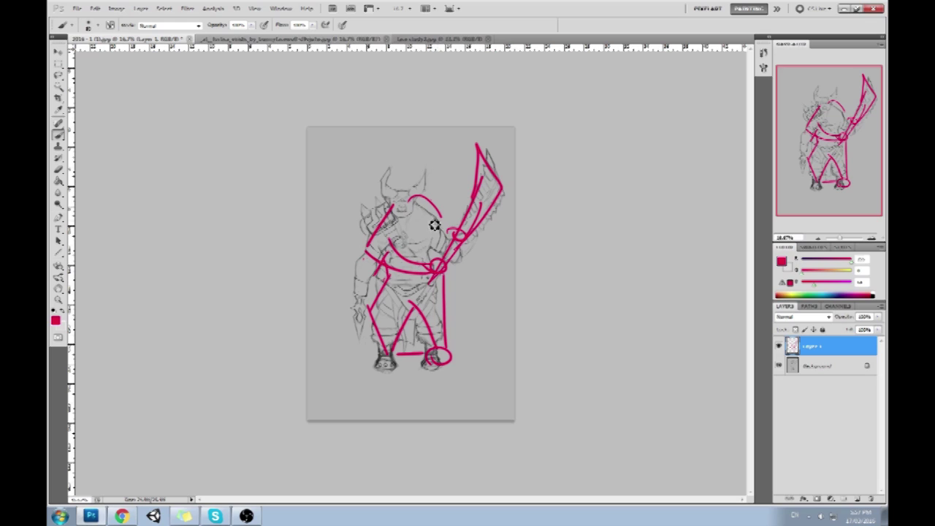
# Draw curved strokes downward from the sword arm, then try a broad downward-hanging shape with an arrow beside the sword and undo it.
pyautogui.moveTo(451, 256); pyautogui.dragTo(462, 304)
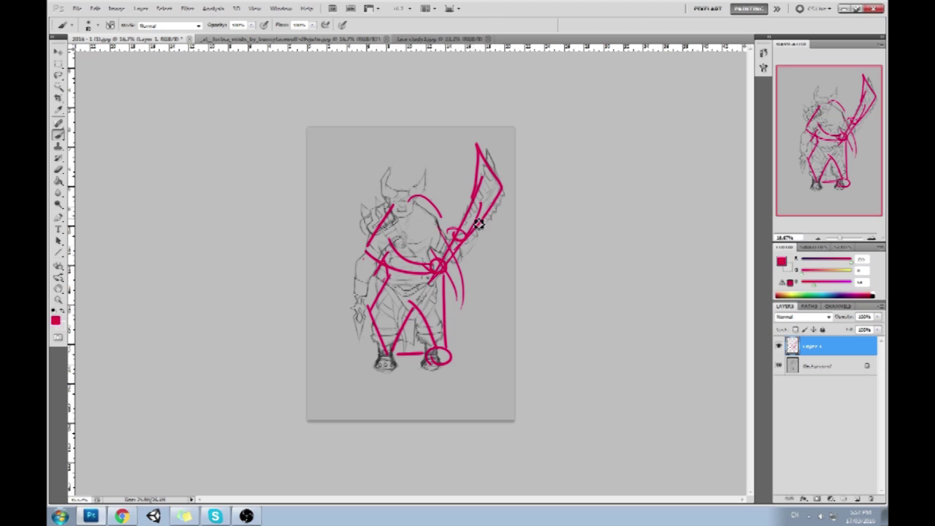
pyautogui.moveTo(478, 183); pyautogui.dragTo(480, 282)
pyautogui.moveTo(473, 164)
pyautogui.mouseDown()
pyautogui.moveTo(510, 290)
pyautogui.moveTo(490, 301)
pyautogui.moveTo(487, 285)
pyautogui.moveTo(497, 319)
pyautogui.mouseUp()
pyautogui.moveTo(497, 319); pyautogui.dragTo(488, 319)
pyautogui.moveTo(487, 151); pyautogui.dragTo(492, 164)
pyautogui.moveTo(492, 143)
pyautogui.mouseDown()
pyautogui.moveTo(494, 159)
pyautogui.moveTo(502, 152)
pyautogui.mouseUp()
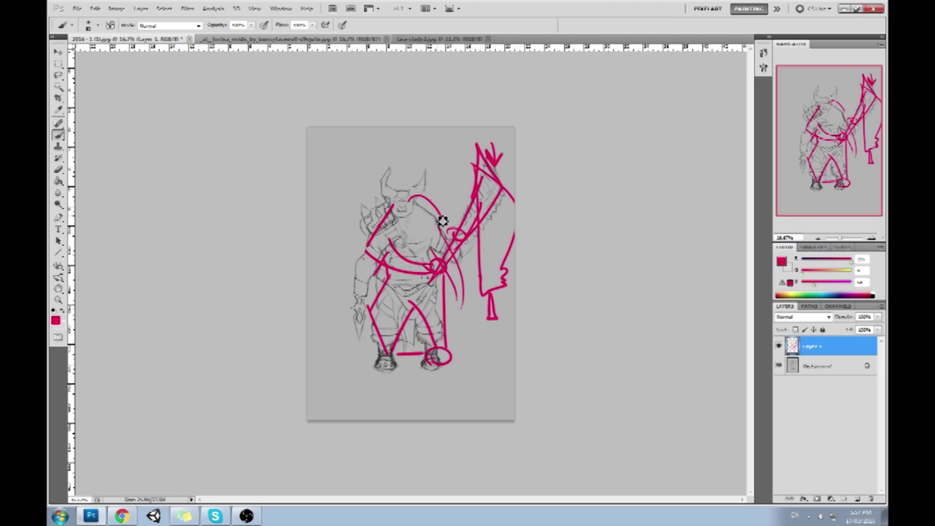
pyautogui.hotkey('ctrl', 'alt', 'z')
pyautogui.hotkey('ctrl', 'alt', 'z')
pyautogui.hotkey('ctrl', 'alt', 'z')
pyautogui.hotkey('ctrl', 'alt', 'z')
pyautogui.hotkey('ctrl', 'alt', 'z')
pyautogui.hotkey('ctrl', 'alt', 'z')
pyautogui.hotkey('ctrl', 'alt', 'z')
pyautogui.hotkey('ctrl', 'alt', 'z')
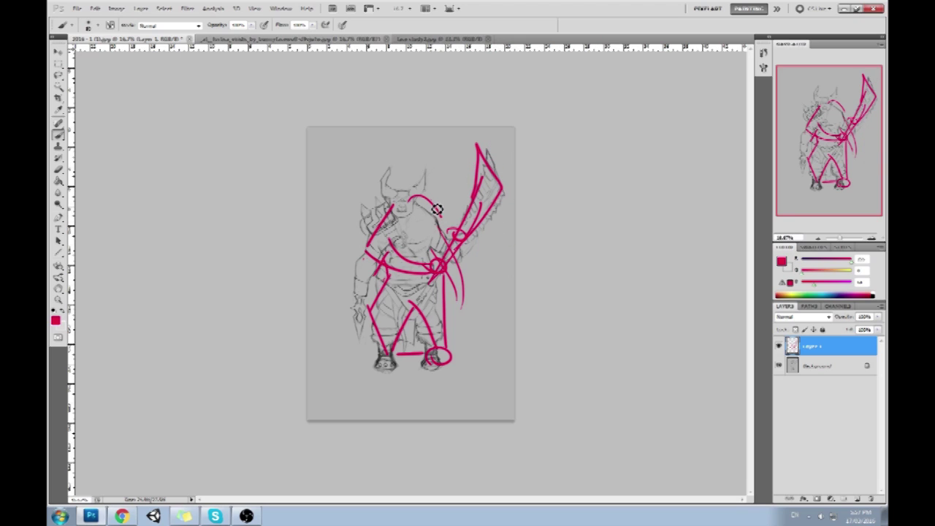
# Switch to Chrome and search Google Images for "holding sledge hammer".
pyautogui.hotkey('alt', 'Tab')
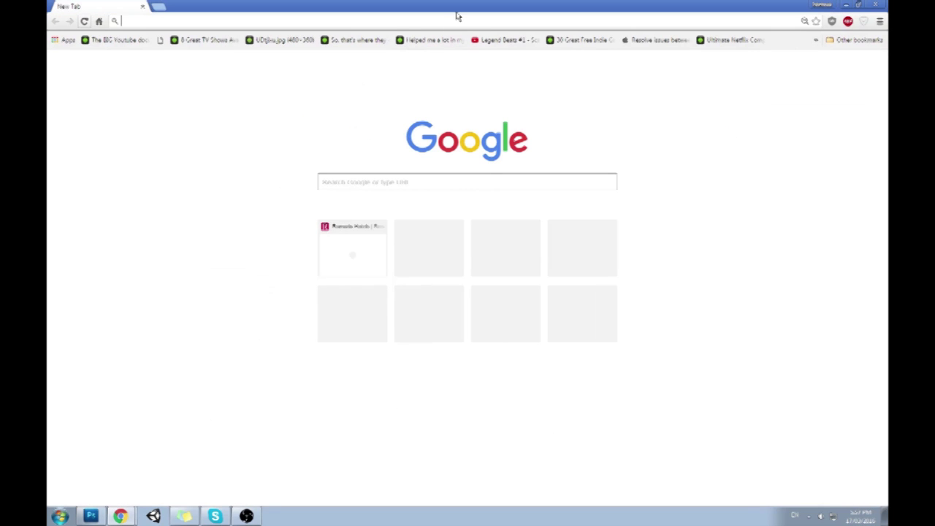
pyautogui.write('holding sledge hammer')
pyautogui.press('Return')
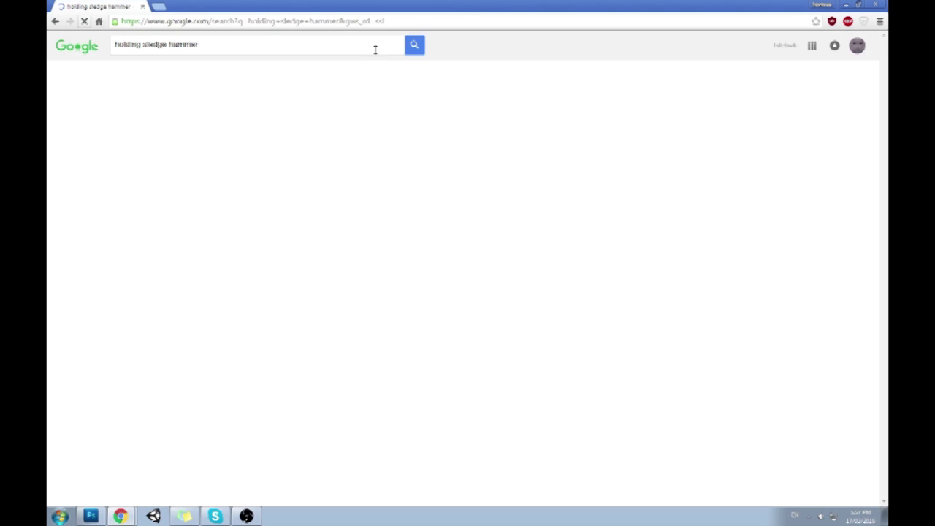
pyautogui.click(150, 76)
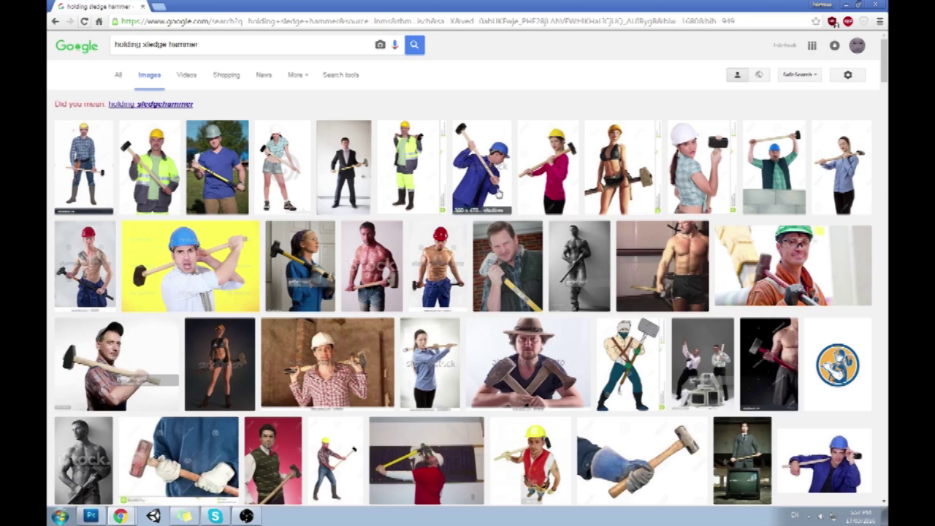
# Change the image search to "holding log".
pyautogui.moveTo(211, 44); pyautogui.dragTo(167, 44)
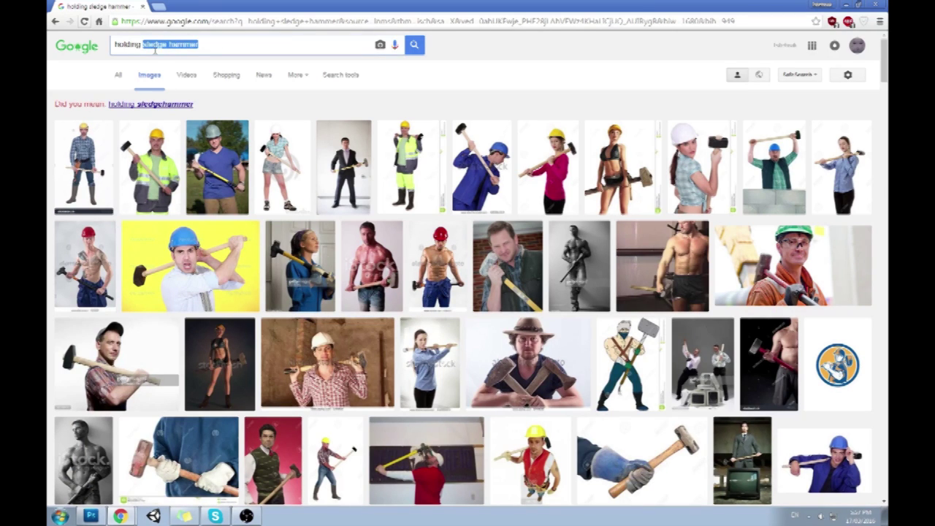
pyautogui.write('log')
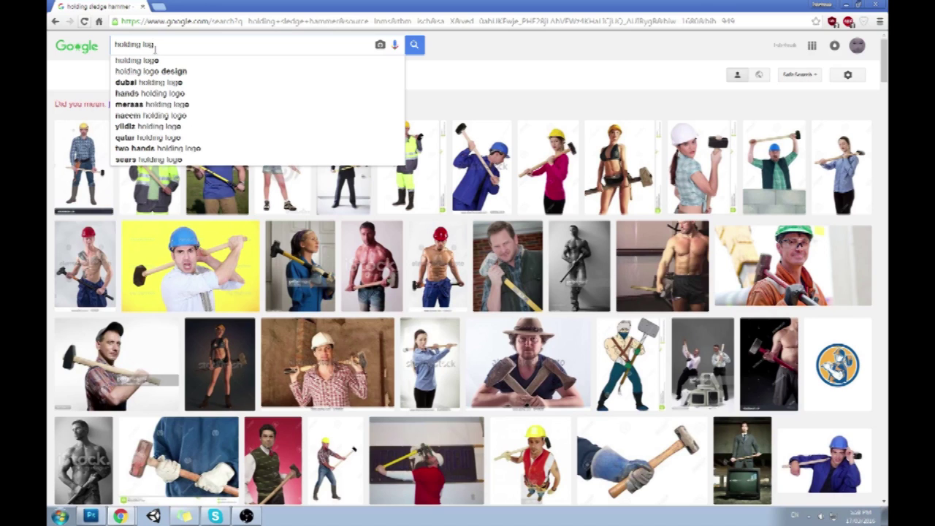
pyautogui.press('Return')
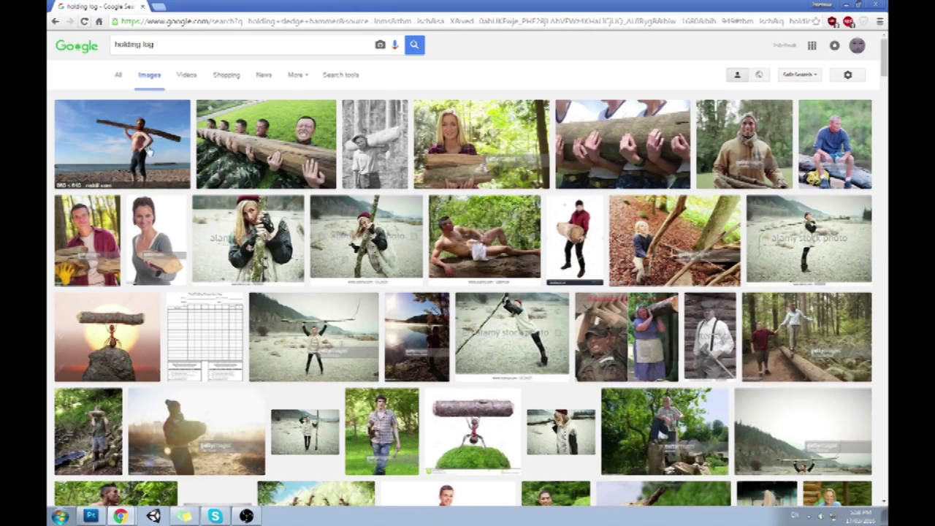
# Preview the photo of a man carrying a log on the beach and look through the other results for holding poses.
pyautogui.click(148, 151)
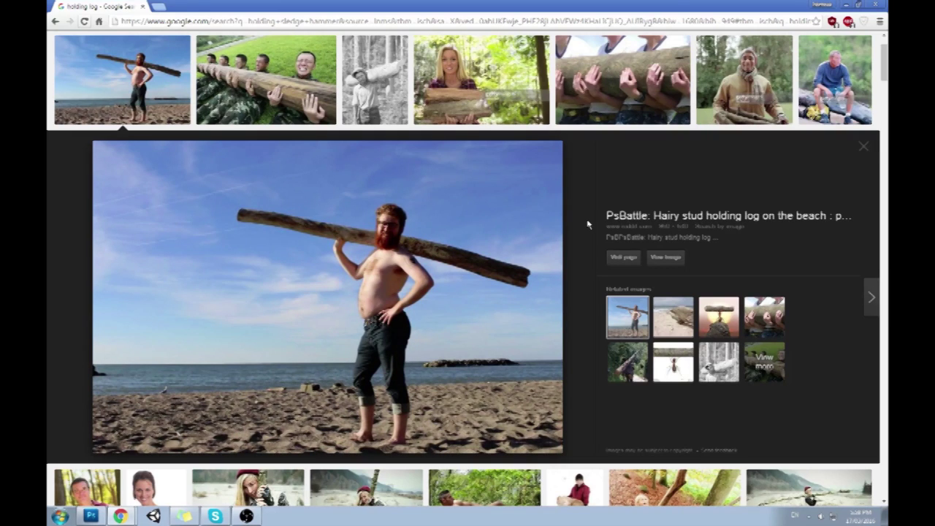
pyautogui.scroll(-3, 588, 226)
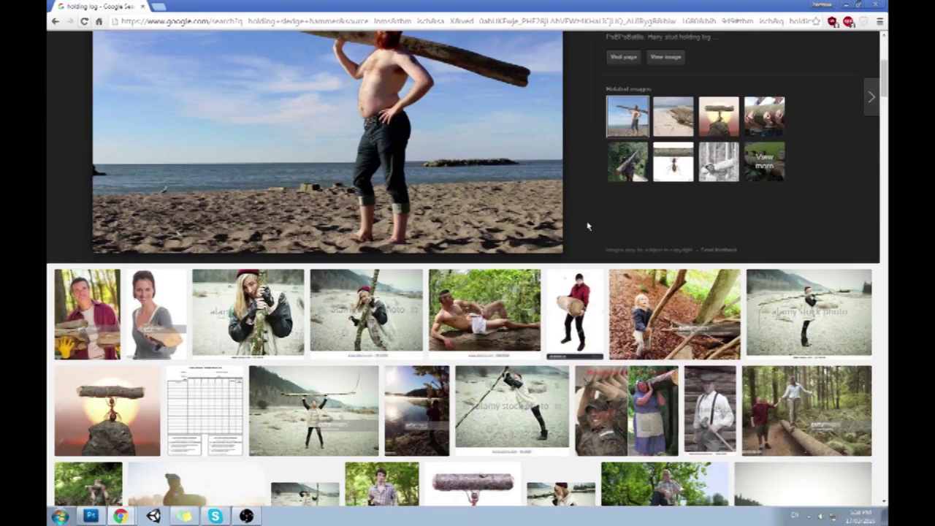
pyautogui.scroll(-2, 588, 227)
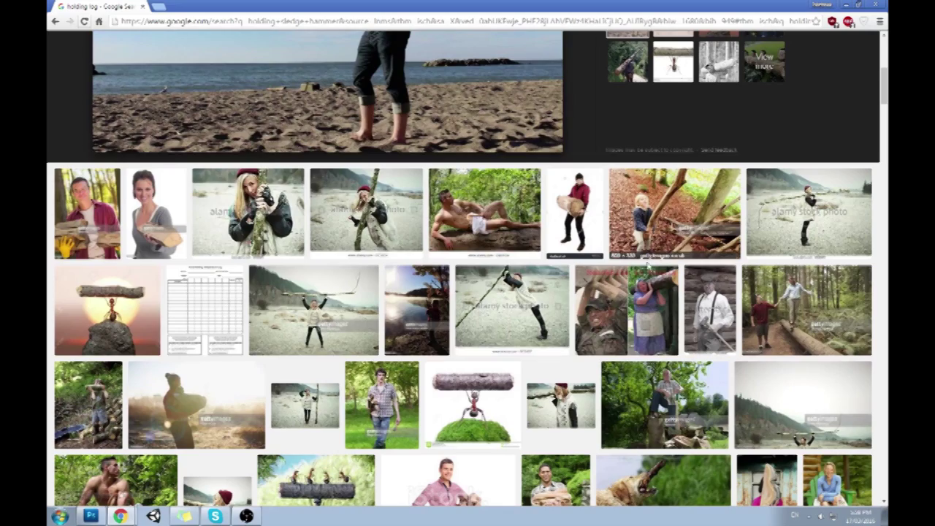
pyautogui.scroll(-1, 690, 321)
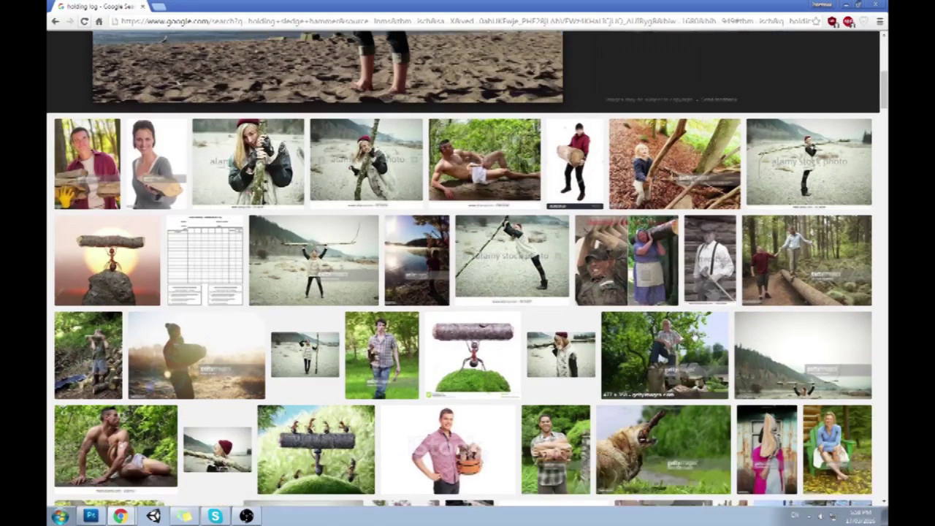
pyautogui.scroll(-2, 694, 338)
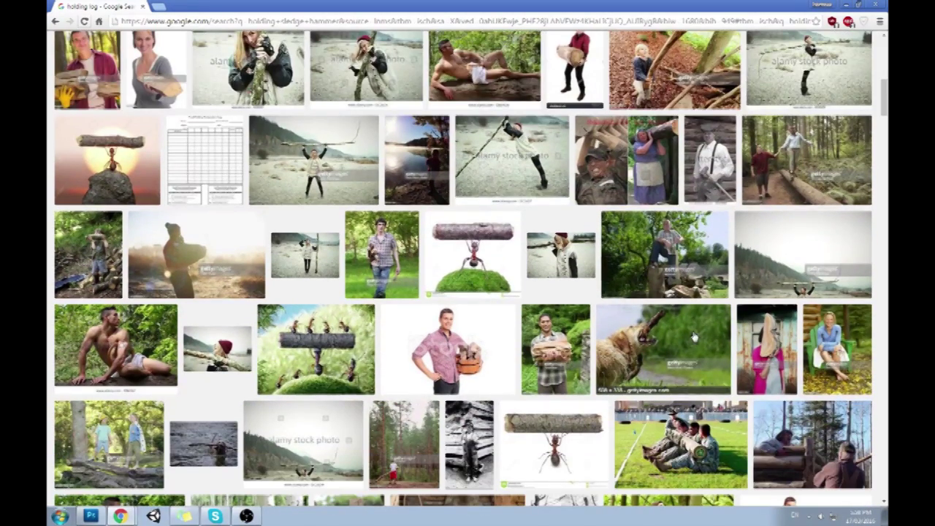
pyautogui.scroll(-1, 695, 338)
pyautogui.scroll(-2, 694, 337)
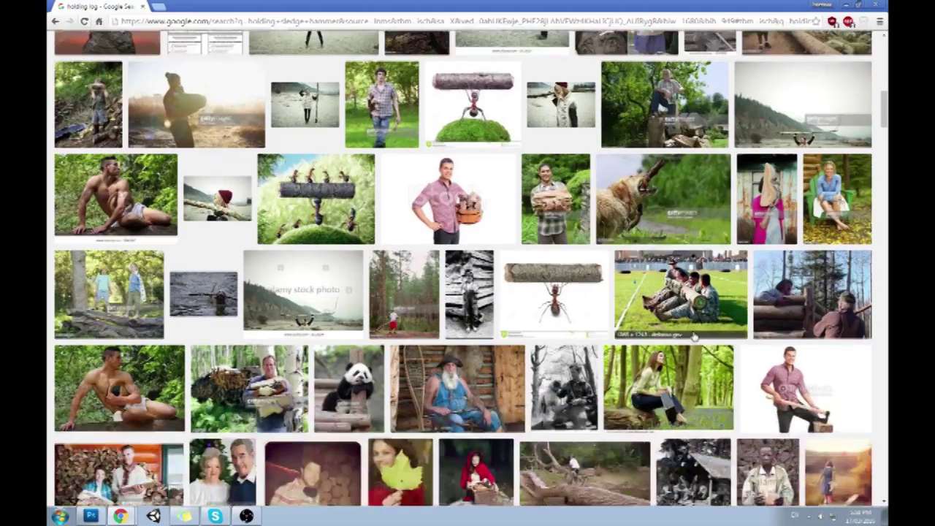
pyautogui.scroll(-2, 694, 338)
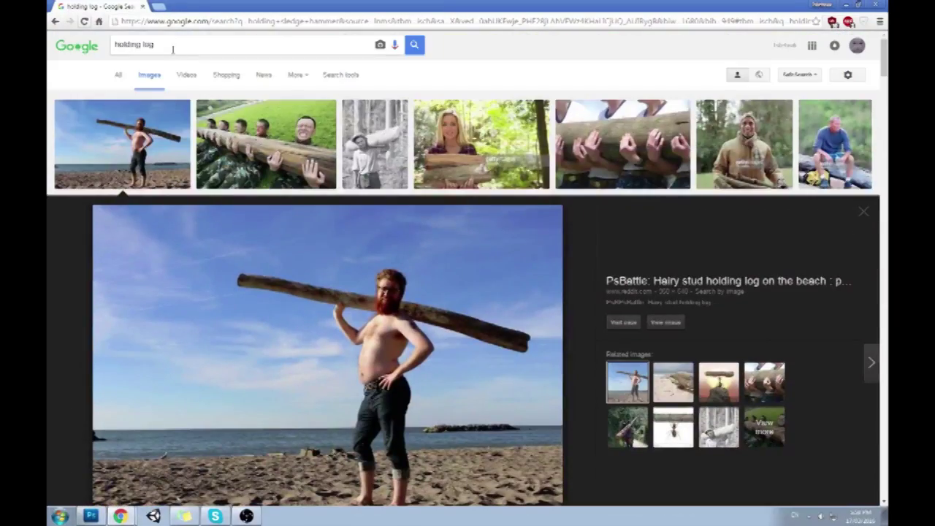
# Search Google Images for "swinging sledge hammer".
pyautogui.moveTo(177, 49); pyautogui.dragTo(84, 33)
pyautogui.write('swinging sledge hamme')
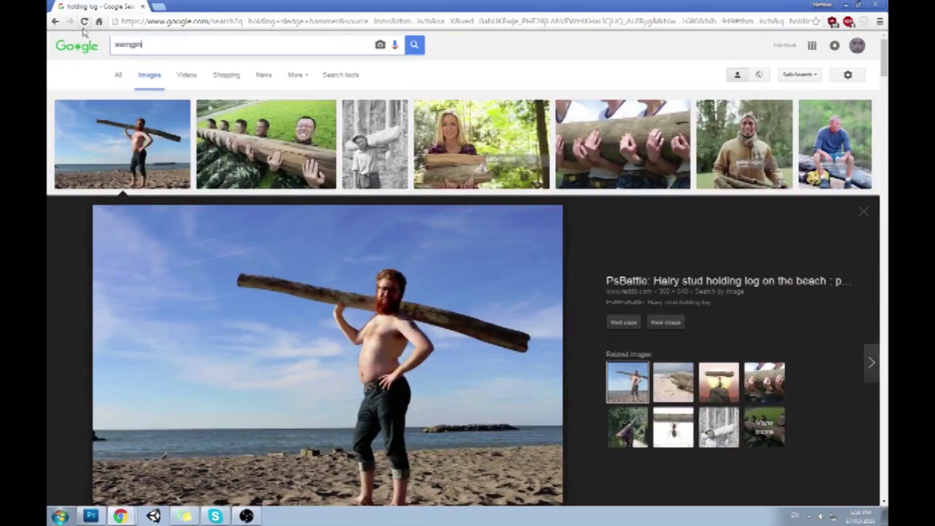
pyautogui.write('r')
pyautogui.press('Return')
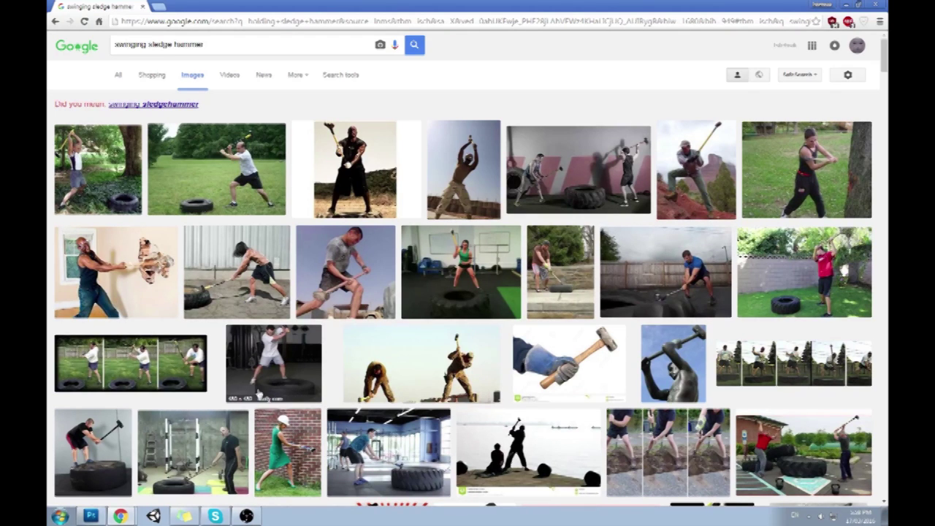
# Open the three-frame photo sequence of a man swinging at a tire as a full image and enlarge it.
pyautogui.click(108, 361)
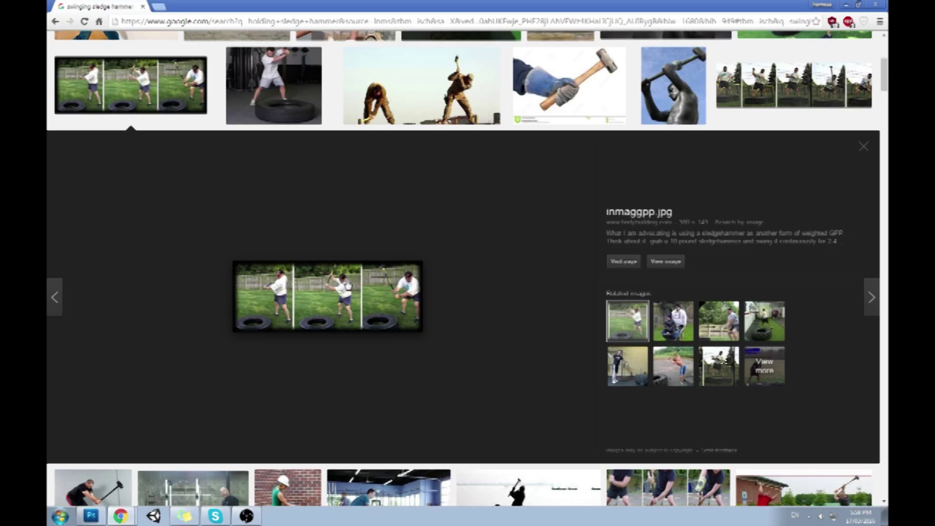
pyautogui.click(666, 261)
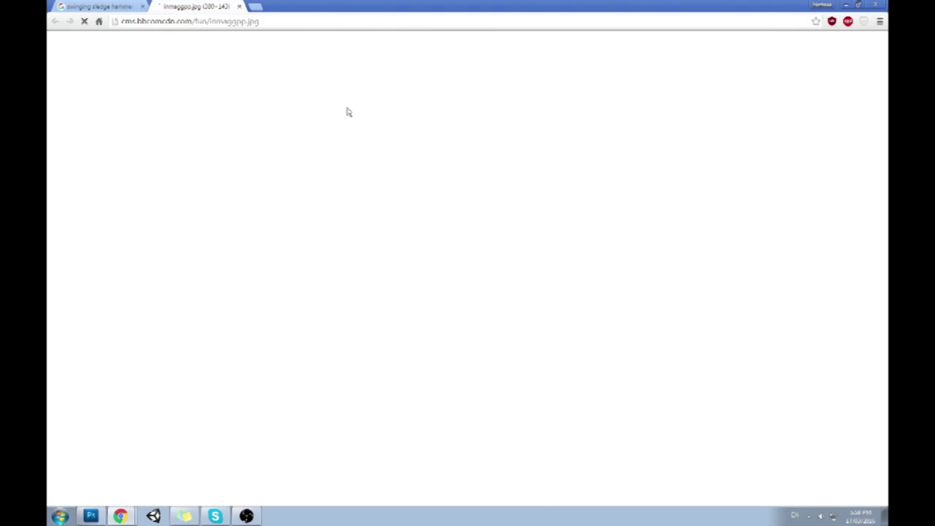
pyautogui.scroll(8, 152, 73)
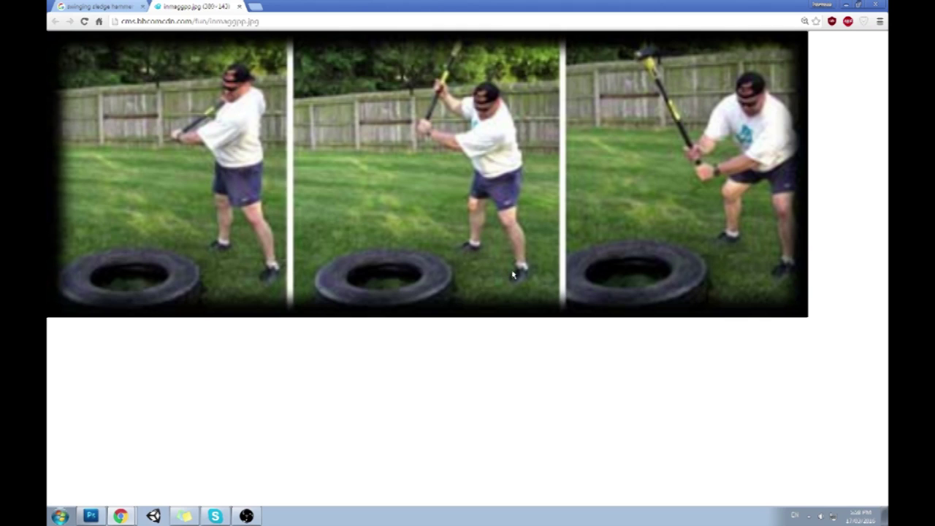
# Place the browser beside the warrior sketch to compare the swing frames with the pose, then close both browser tabs.
pyautogui.moveTo(539, 7); pyautogui.dragTo(794, 59)
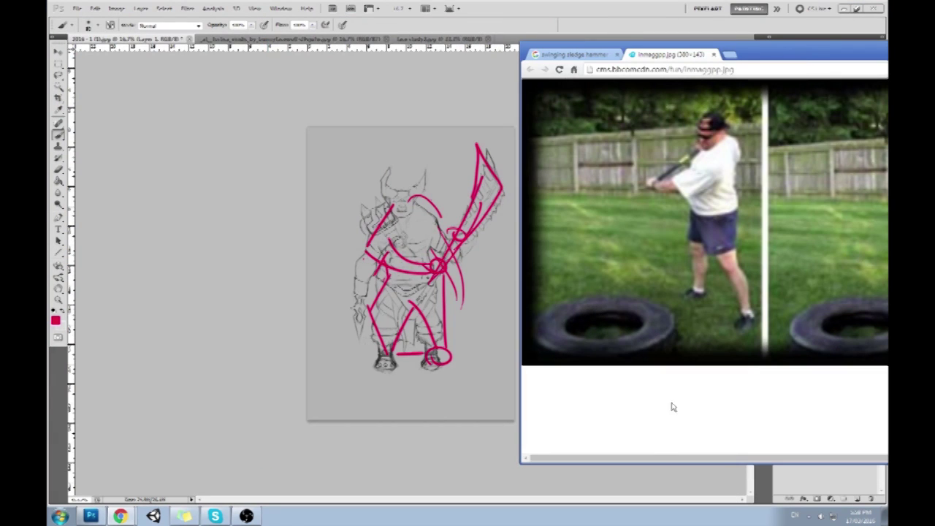
pyautogui.moveTo(660, 459); pyautogui.dragTo(864, 446)
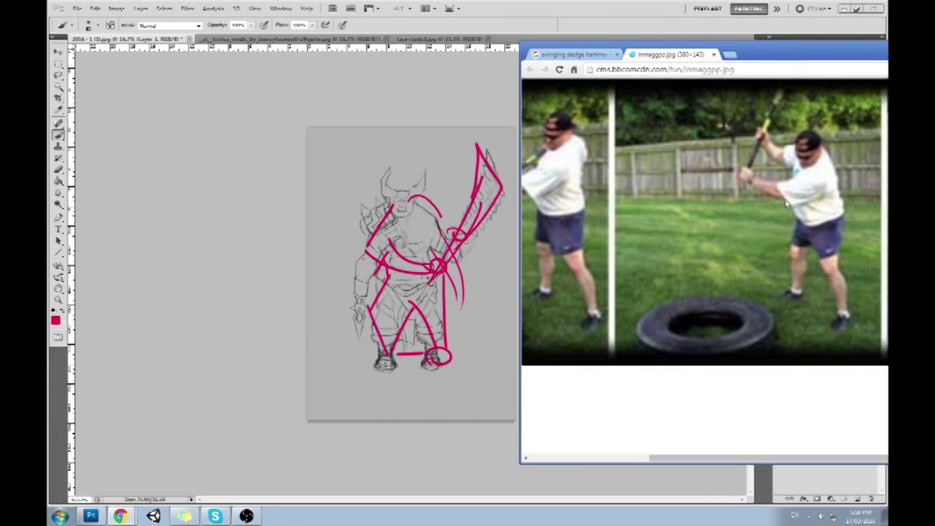
pyautogui.moveTo(768, 52); pyautogui.dragTo(331, 66)
pyautogui.click(330, 69)
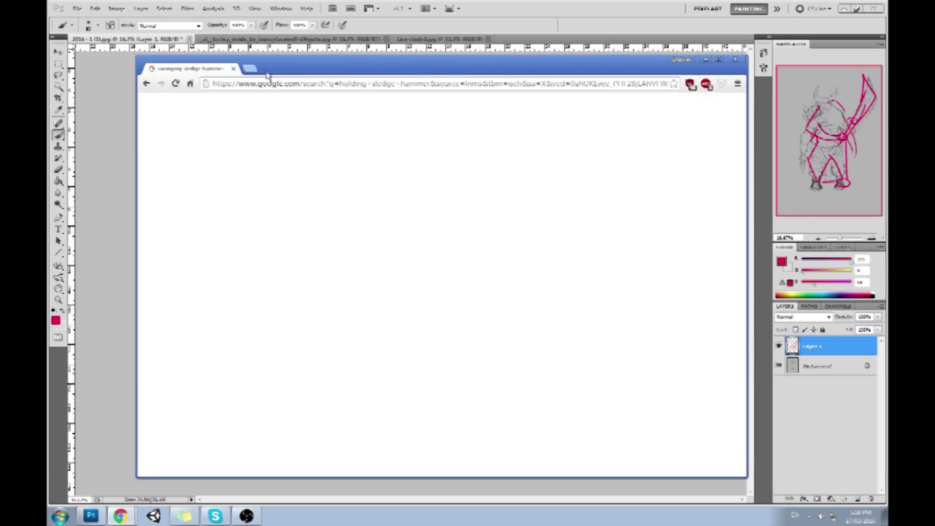
pyautogui.click(233, 68)
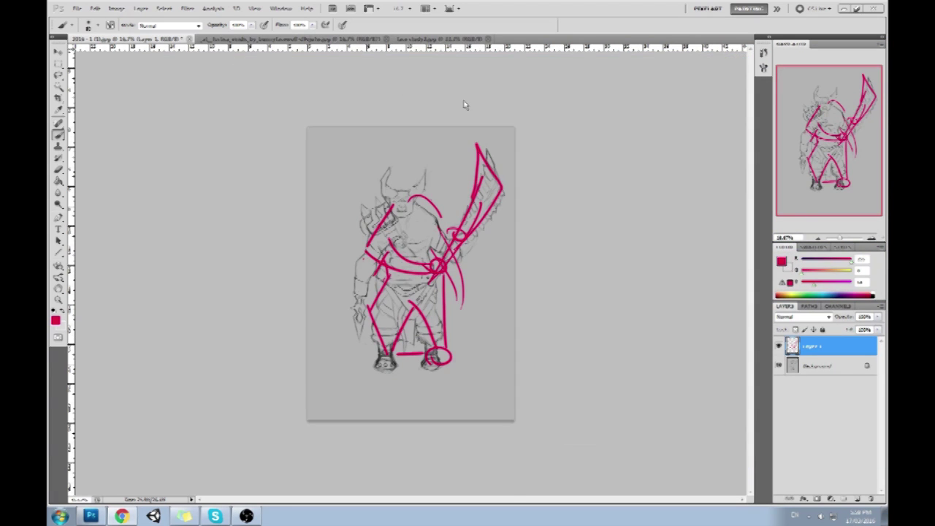
# Revert the warrior sketch to its original opened state in the history, removing all red strokes.
pyautogui.click(765, 57)
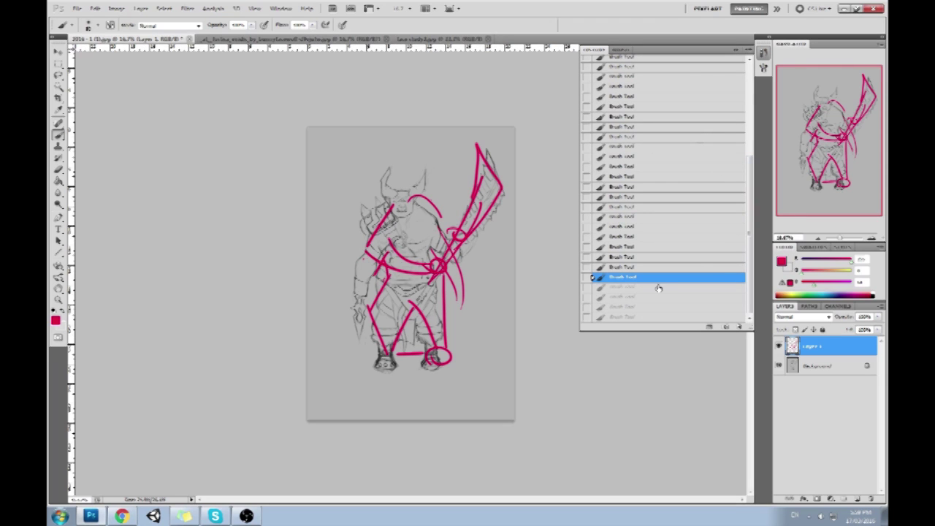
pyautogui.scroll(10, 665, 263)
pyautogui.click(636, 64)
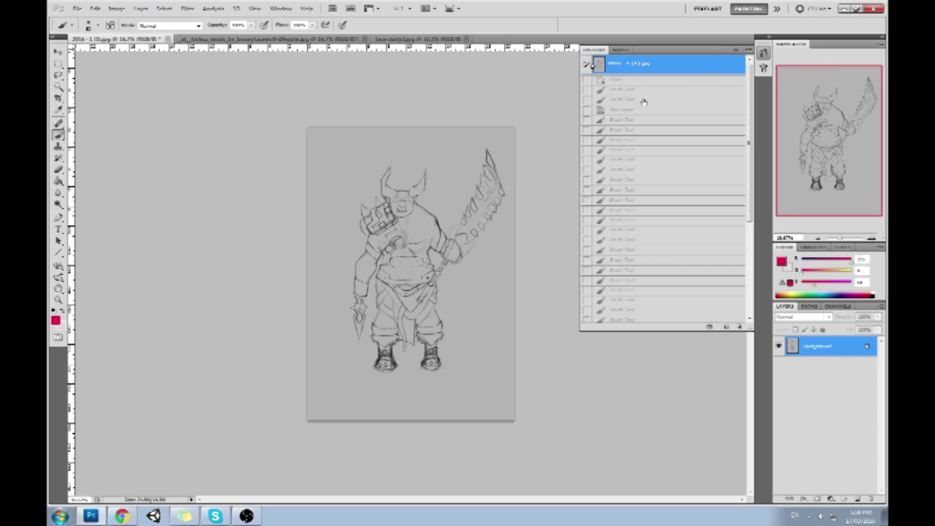
pyautogui.click(738, 49)
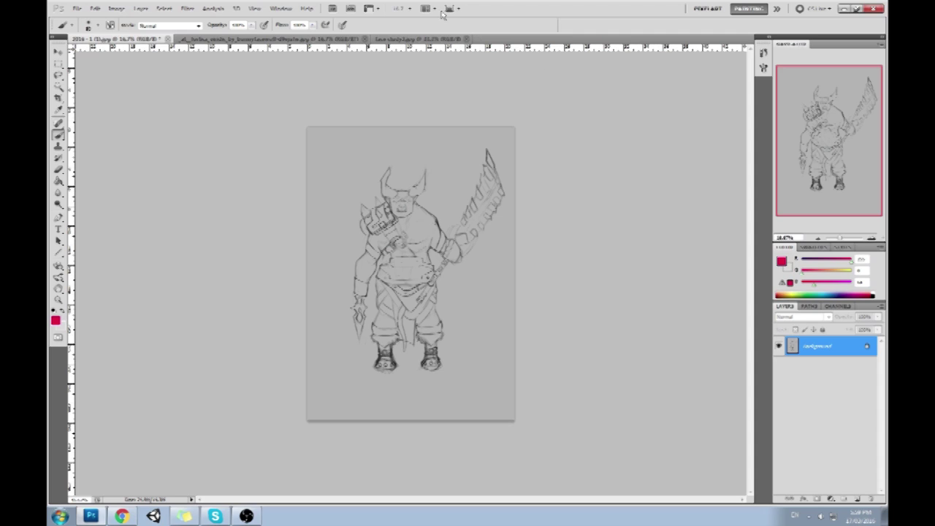
# Close the warrior sketch without saving and close the hooded figure painting, leaving the profile face study open.
pyautogui.click(167, 38)
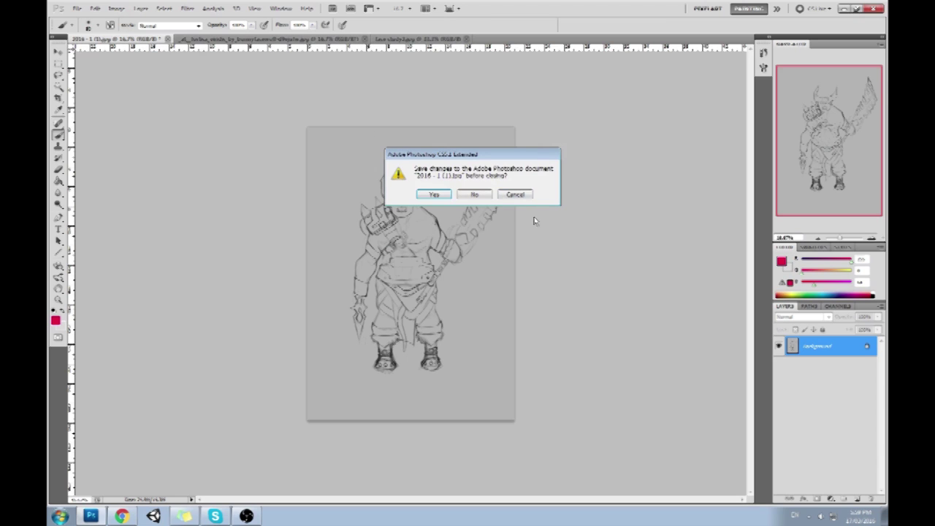
pyautogui.click(473, 194)
pyautogui.hotkey('ctrl', 'Tab')
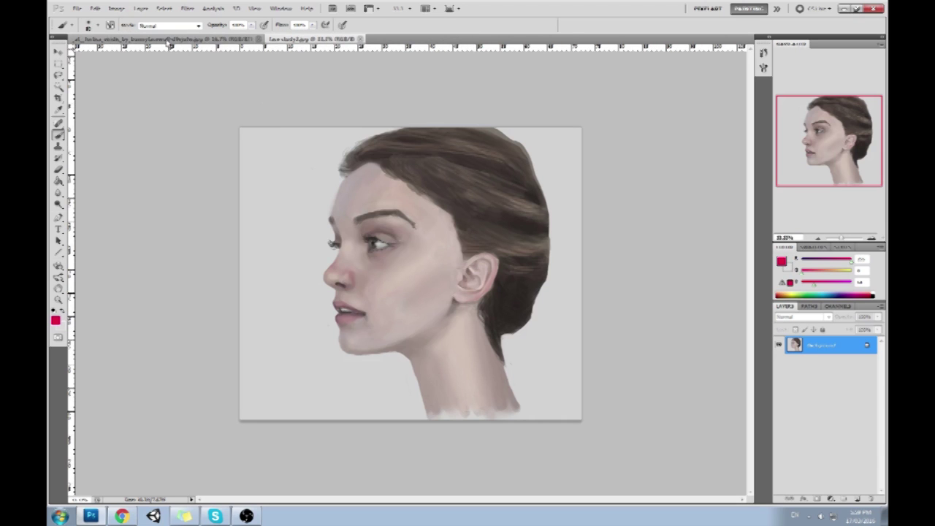
pyautogui.click(230, 43)
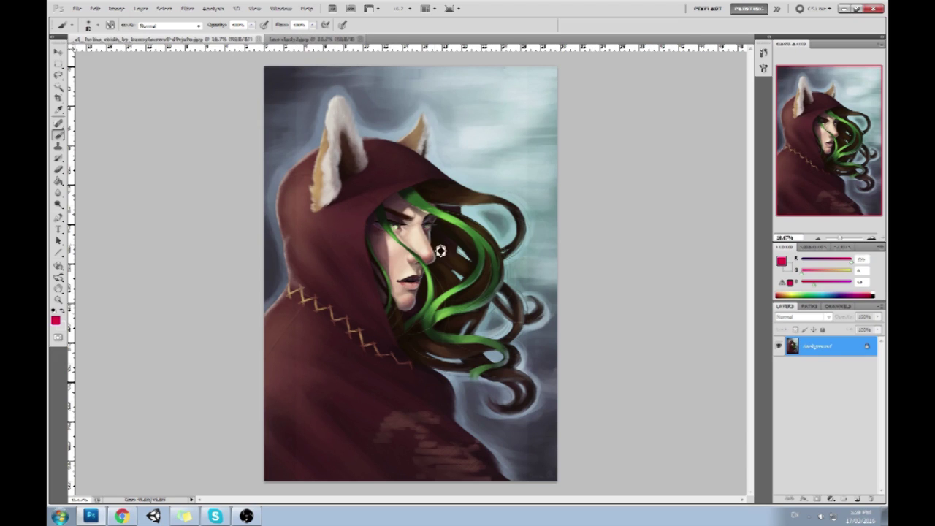
pyautogui.click(258, 38)
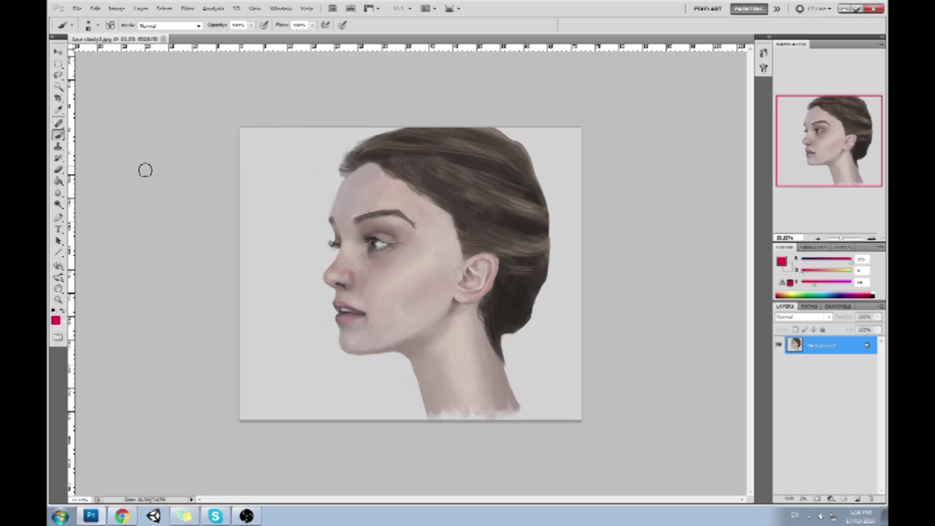
# Try red marks outlining the nose, circling the far eye and crossing the area beside the brow, and undo them all.
pyautogui.moveTo(331, 221)
pyautogui.mouseDown()
pyautogui.moveTo(336, 249)
pyautogui.moveTo(324, 276)
pyautogui.moveTo(346, 293)
pyautogui.moveTo(346, 244)
pyautogui.moveTo(337, 249)
pyautogui.moveTo(338, 232)
pyautogui.moveTo(317, 240)
pyautogui.moveTo(335, 249)
pyautogui.moveTo(312, 250)
pyautogui.moveTo(337, 245)
pyautogui.moveTo(326, 232)
pyautogui.moveTo(315, 235)
pyautogui.mouseUp()
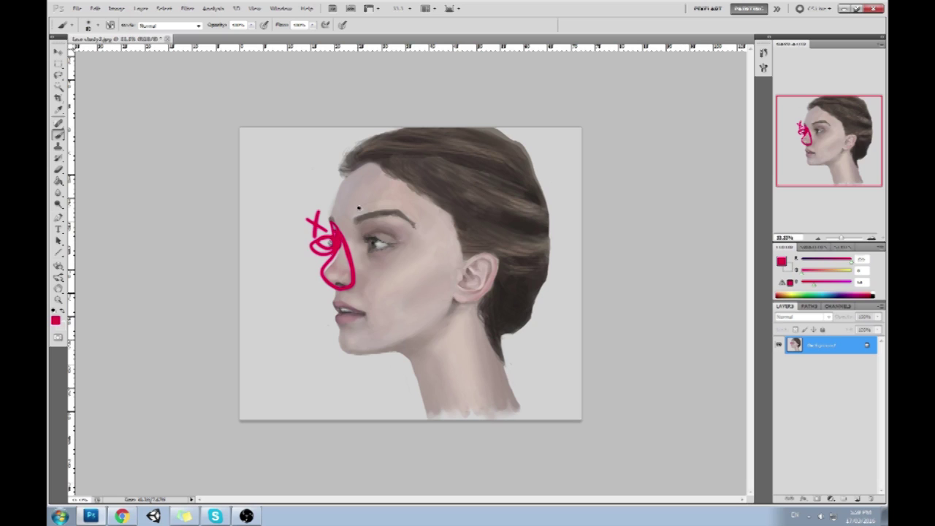
pyautogui.hotkey('ctrl', 'alt', 'z')
pyautogui.hotkey('ctrl', 'alt', 'z')
pyautogui.hotkey('ctrl', 'alt', 'z')
pyautogui.hotkey('ctrl', 'alt', 'z')
pyautogui.hotkey('ctrl', 'alt', 'z')
pyautogui.hotkey('ctrl', 'alt', 'z')
pyautogui.hotkey('ctrl', 'alt', 'z')
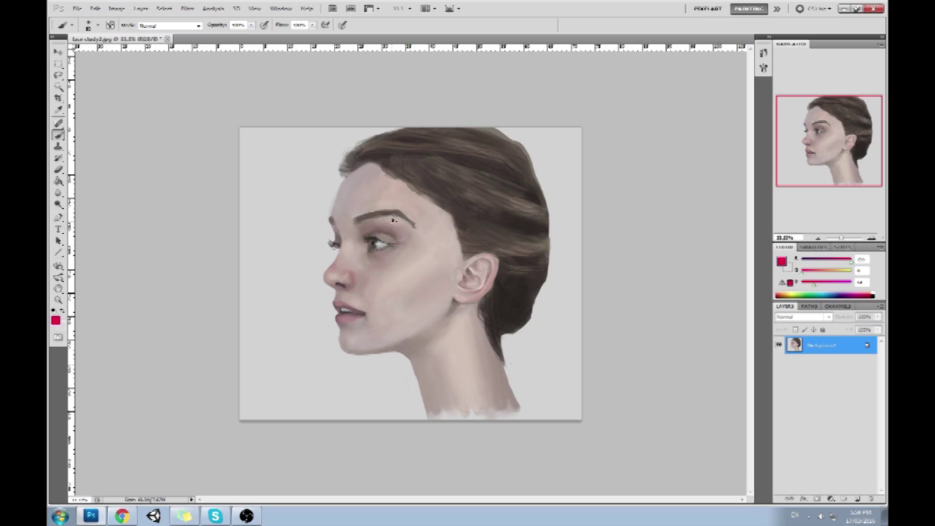
# Lasso an area around the near eye and its eyebrow on the face study.
pyautogui.moveTo(405, 205)
pyautogui.mouseDown()
pyautogui.moveTo(380, 208)
pyautogui.moveTo(394, 203)
pyautogui.moveTo(369, 197)
pyautogui.mouseUp()
pyautogui.hotkey('ctrl', 'alt', 'z')
pyautogui.press('l')
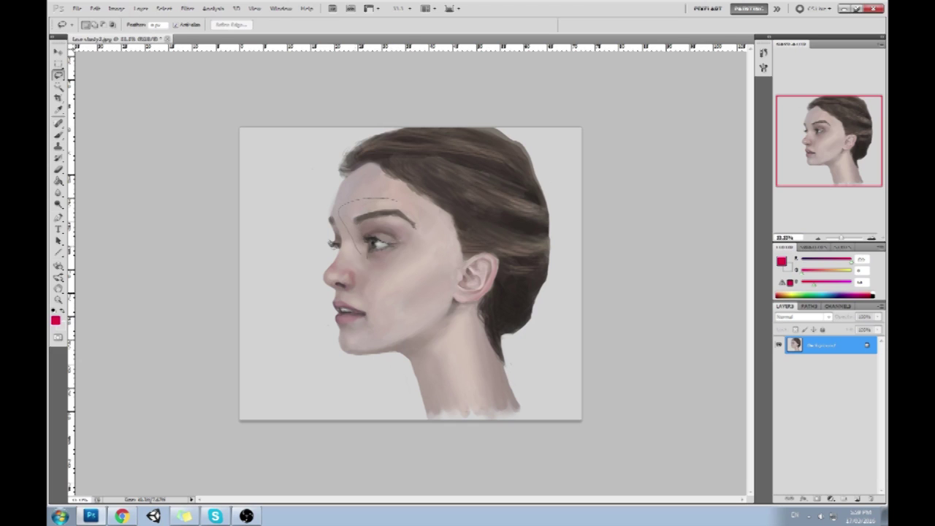
pyautogui.moveTo(367, 252); pyautogui.dragTo(421, 218)
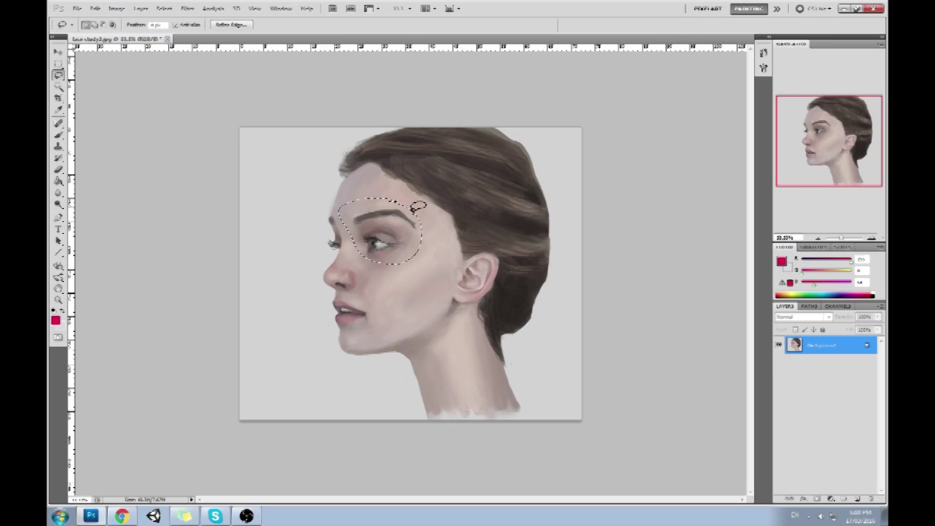
# Copy the selected eye and eyebrow to a new layer and nudge the copy slightly left and upward.
pyautogui.hotkey('ctrl', 'j')
pyautogui.press('v')
pyautogui.press('Left')
pyautogui.press('Left')
pyautogui.press('Left')
pyautogui.press('Left')
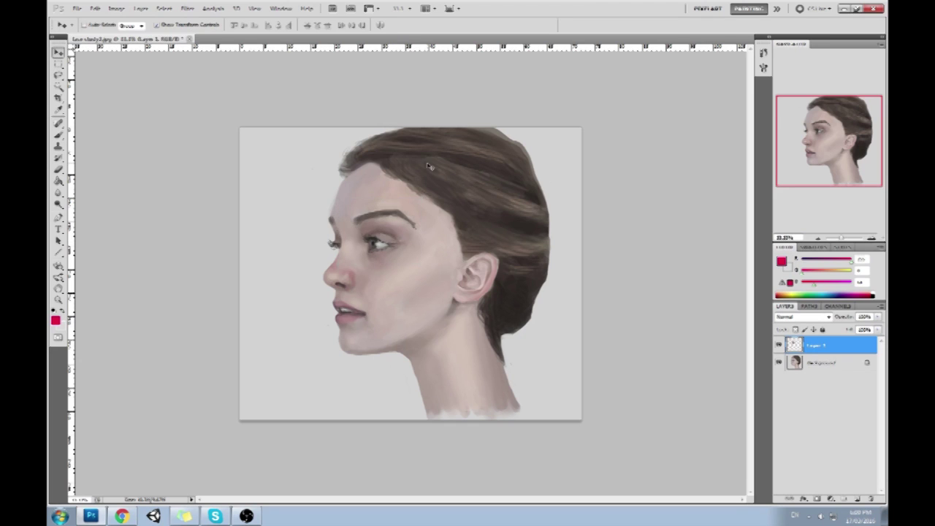
pyautogui.press('Up')
pyautogui.press('Up')
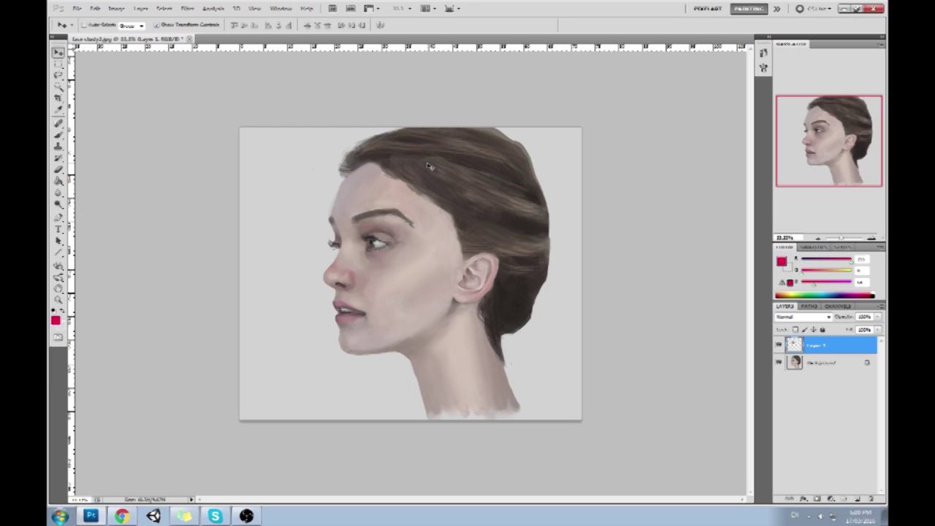
pyautogui.press('Up')
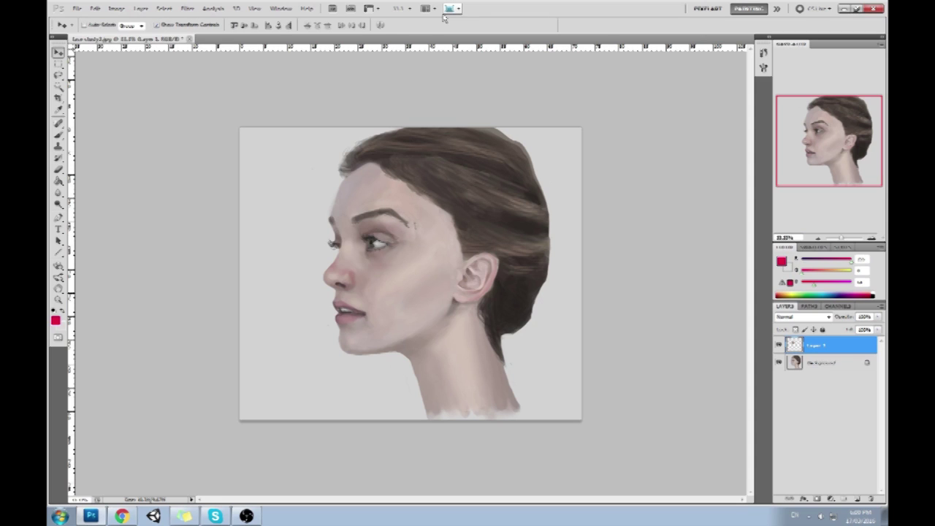
pyautogui.press('Up')
# Sample the forehead skin tone and paint over the leftover end of the old eyebrow with a larger brush.
pyautogui.press('b')
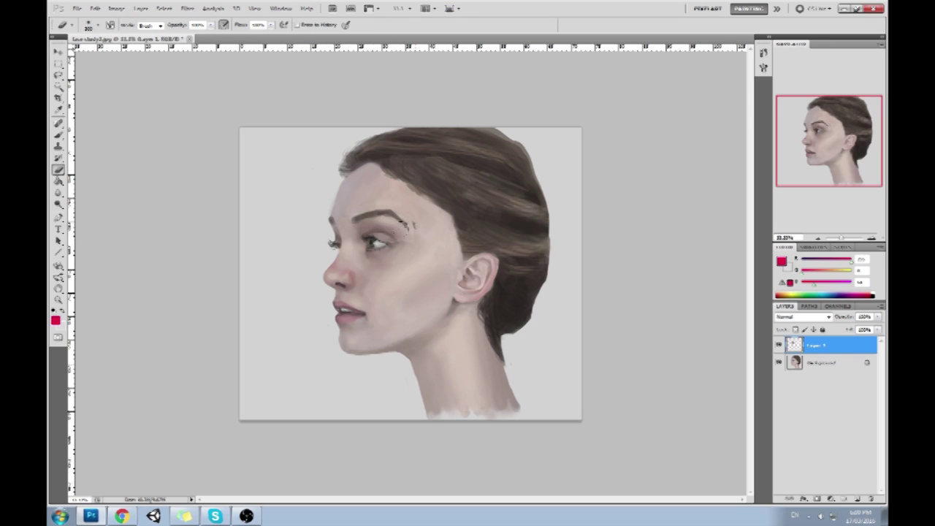
pyautogui.press('b')
pyautogui.keyDown('alt'); pyautogui.click(421, 212); pyautogui.keyUp('alt')
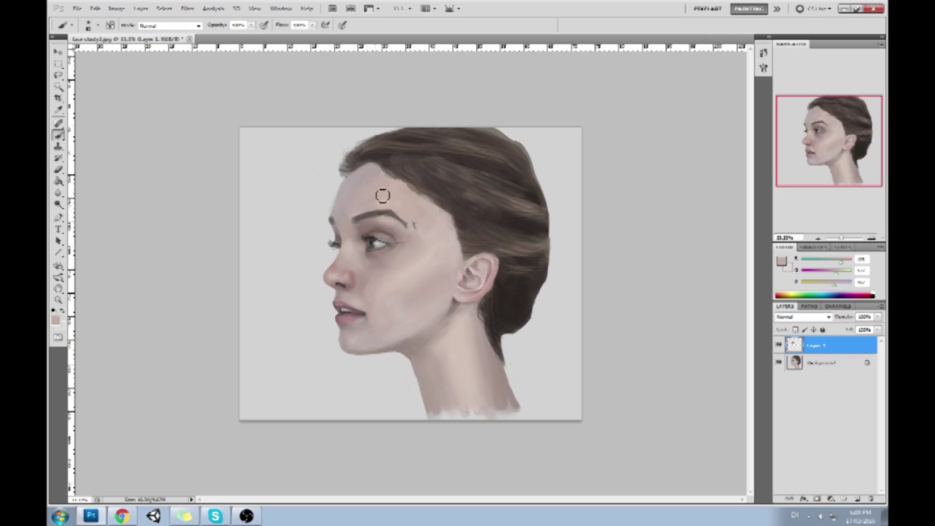
pyautogui.press(']')
pyautogui.press(']')
pyautogui.click(252, 25)
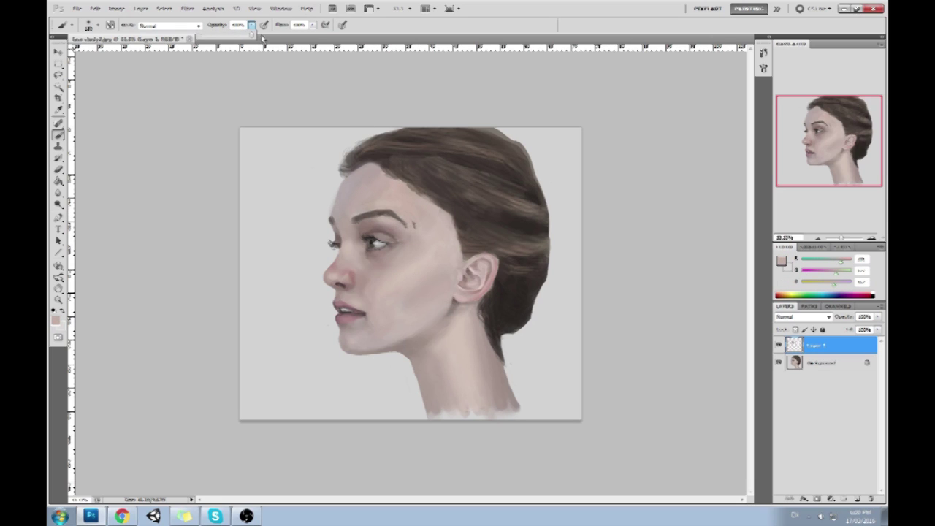
pyautogui.click(431, 206)
pyautogui.moveTo(412, 227); pyautogui.dragTo(418, 231)
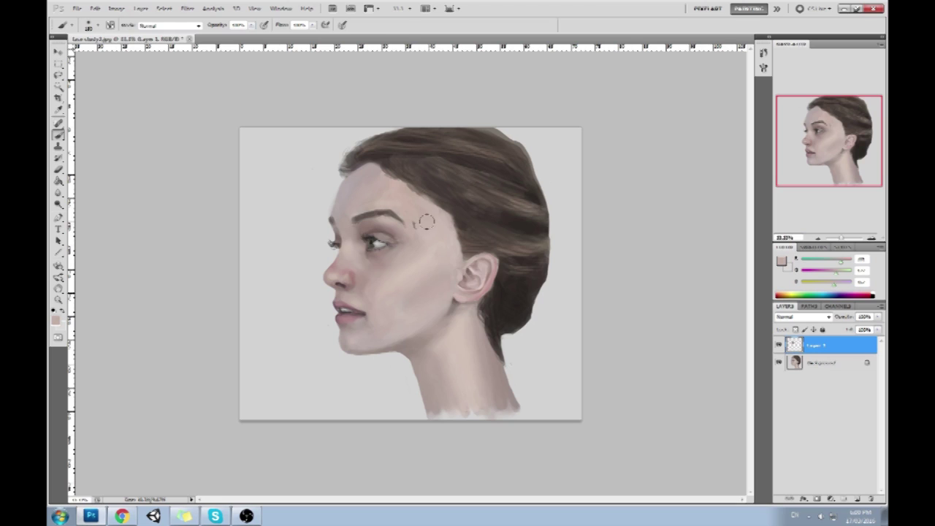
# Deselect, paint out the remaining brow marks with sampled skin tone, and merge the eye layer down.
pyautogui.press('m')
pyautogui.rightClick(428, 223)
pyautogui.click(452, 231)
pyautogui.press('b')
pyautogui.keyDown('alt'); pyautogui.click(426, 214); pyautogui.keyUp('alt')
pyautogui.moveTo(409, 215); pyautogui.dragTo(413, 224)
pyautogui.rightClick(823, 344)
pyautogui.click(824, 317)
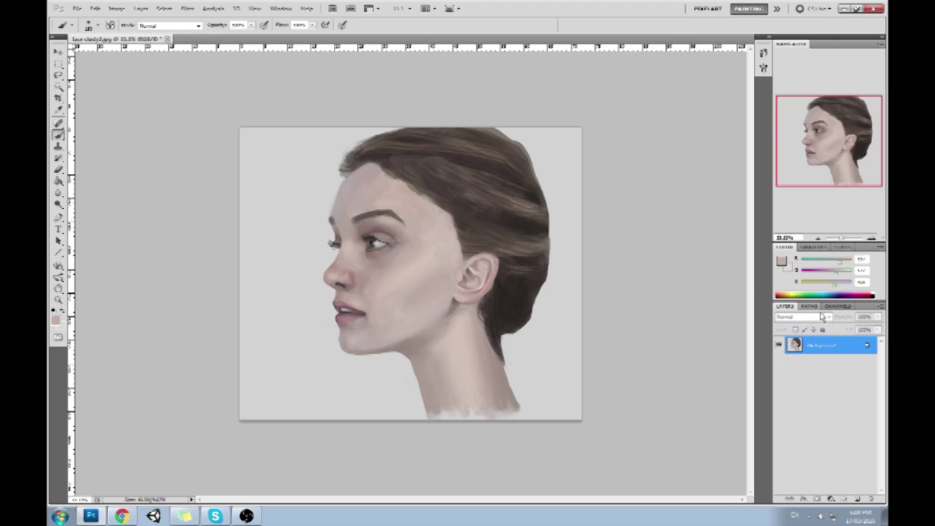
# Revert the study to its original history state, add the corrected version as a layer above, and toggle its visibility to compare.
pyautogui.click(764, 52)
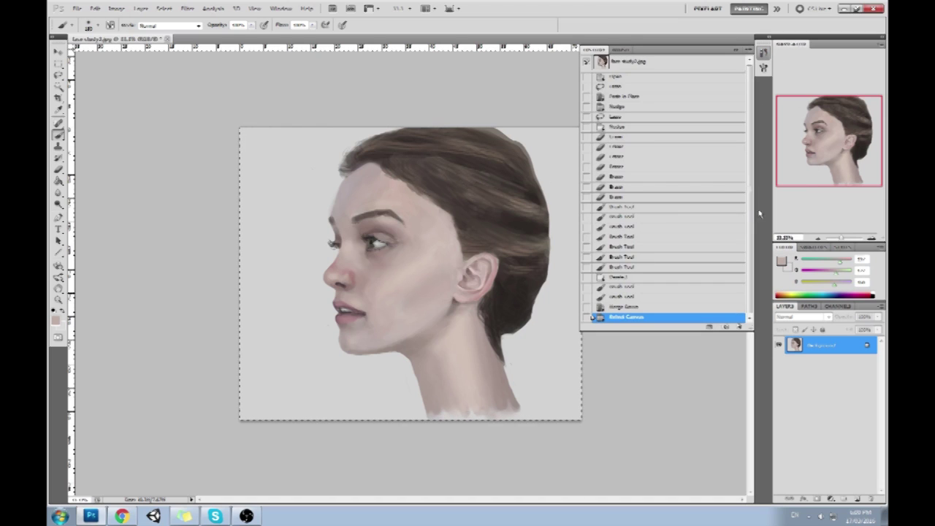
pyautogui.click(686, 64)
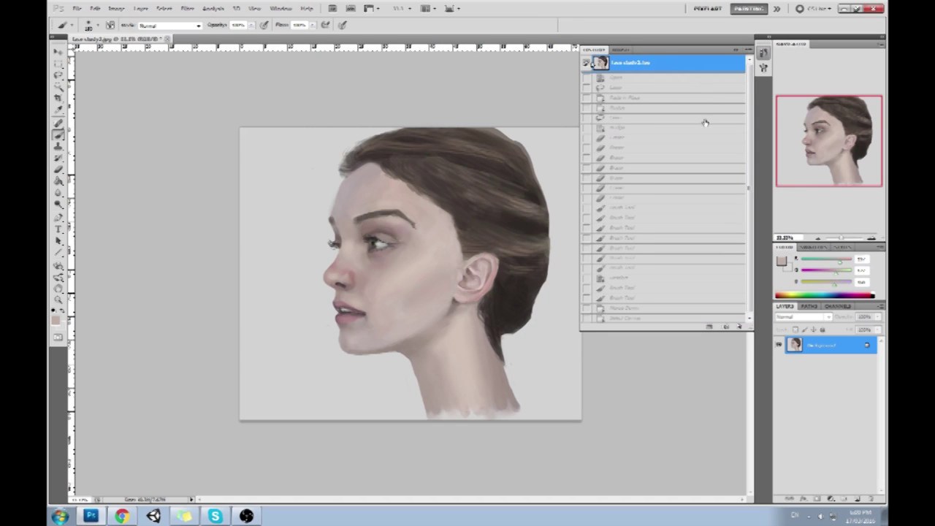
pyautogui.hotkey('ctrl', 'j')
pyautogui.click(735, 50)
pyautogui.click(779, 348)
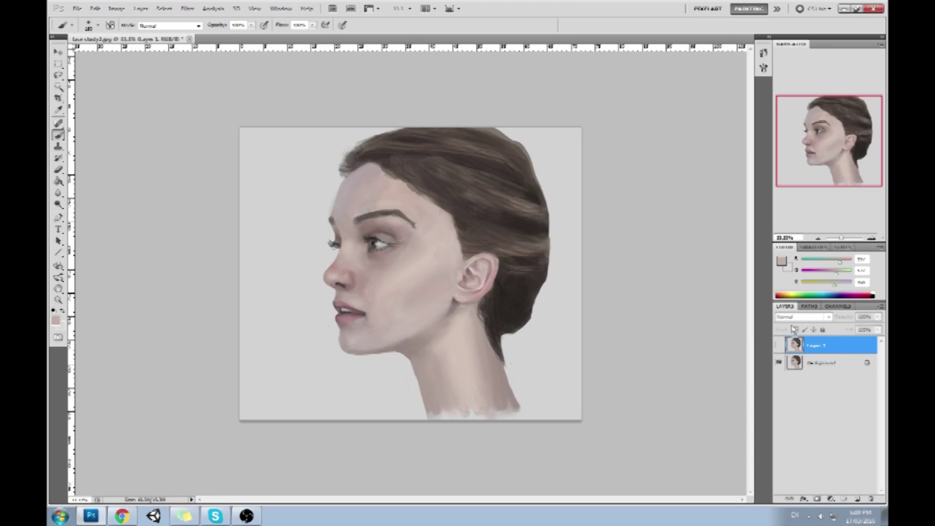
pyautogui.click(778, 347)
# Add a new layer on top and set the foreground colour to pure red (ff0000).
pyautogui.click(859, 499)
pyautogui.click(781, 264)
pyautogui.moveTo(674, 249); pyautogui.dragTo(689, 230)
pyautogui.click(699, 231)
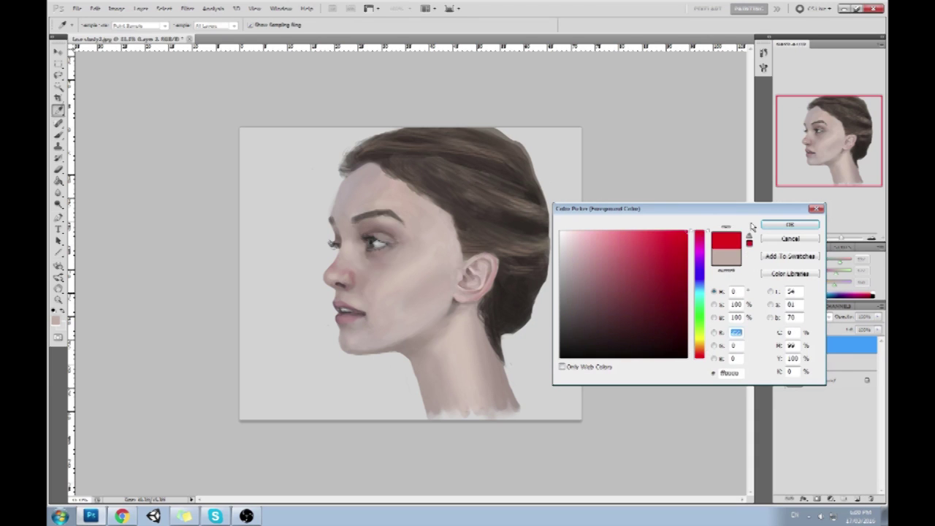
pyautogui.click(790, 225)
# Try a red line marking the face's side plane from the hair past the brow and cheekbone to the chin and jaw.
pyautogui.moveTo(427, 154)
pyautogui.mouseDown()
pyautogui.moveTo(390, 215)
pyautogui.moveTo(413, 245)
pyautogui.moveTo(380, 273)
pyautogui.moveTo(394, 260)
pyautogui.moveTo(381, 345)
pyautogui.mouseUp()
pyautogui.hotkey('ctrl', 'z')
pyautogui.moveTo(389, 263)
pyautogui.mouseDown()
pyautogui.moveTo(377, 330)
pyautogui.moveTo(376, 305)
pyautogui.moveTo(363, 352)
pyautogui.mouseUp()
pyautogui.moveTo(386, 296); pyautogui.dragTo(360, 363)
pyautogui.moveTo(389, 273); pyautogui.dragTo(363, 354)
pyautogui.hotkey('ctrl', 'alt', 'z')
pyautogui.hotkey('ctrl', 'alt', 'z')
pyautogui.moveTo(377, 310)
pyautogui.mouseDown()
pyautogui.moveTo(361, 351)
pyautogui.moveTo(415, 345)
pyautogui.mouseUp()
pyautogui.click(396, 215)
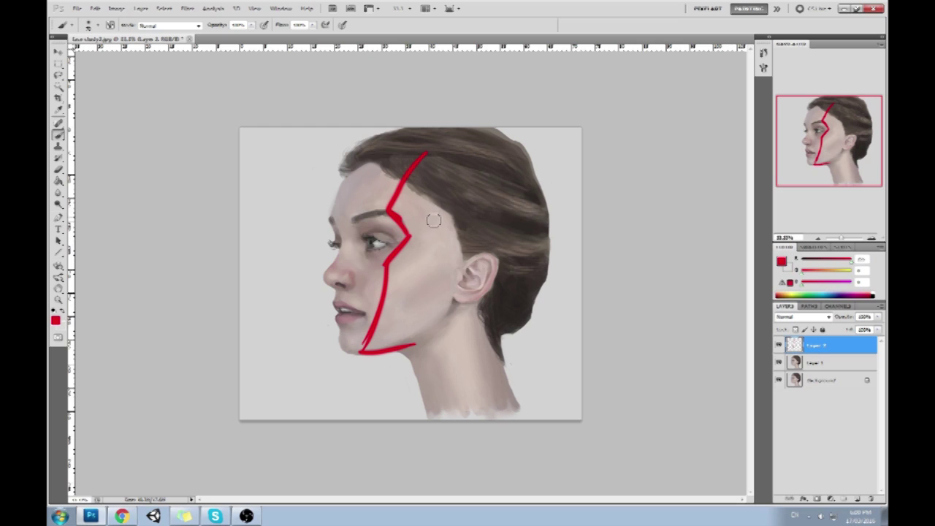
pyautogui.moveTo(400, 217)
pyautogui.mouseDown()
pyautogui.moveTo(392, 215)
pyautogui.moveTo(405, 228)
pyautogui.moveTo(401, 210)
pyautogui.moveTo(431, 220)
pyautogui.moveTo(437, 232)
pyautogui.moveTo(399, 214)
pyautogui.mouseUp()
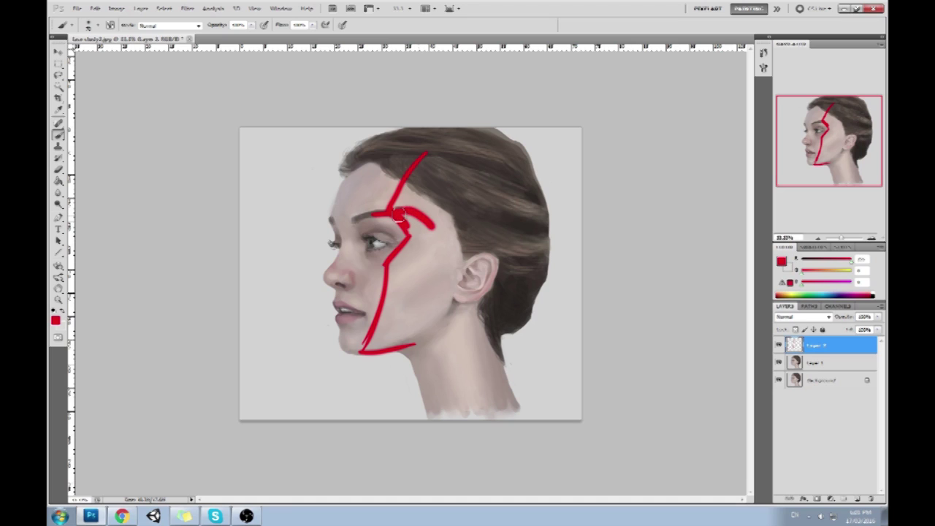
pyautogui.hotkey('ctrl', 'z')
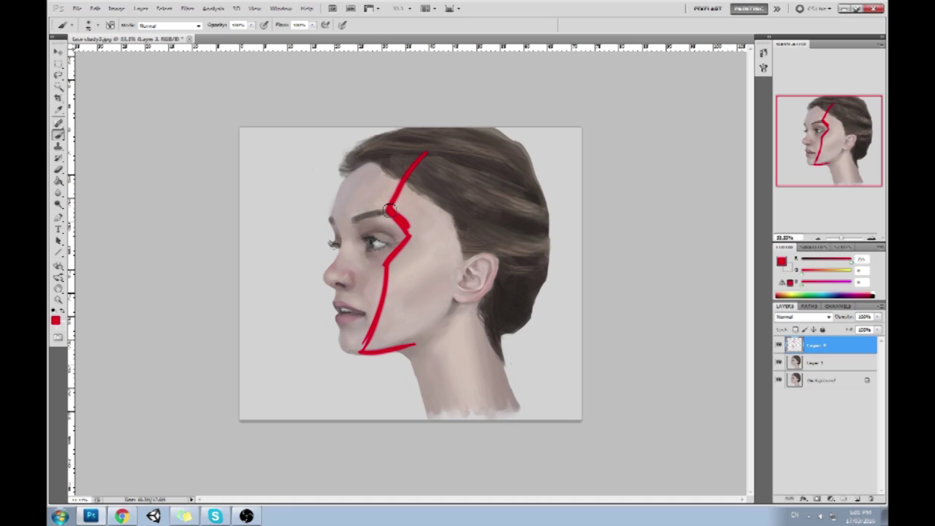
# Try a red box construction over the head, showing the front and side planes.
pyautogui.moveTo(386, 213)
pyautogui.mouseDown()
pyautogui.moveTo(399, 185)
pyautogui.moveTo(319, 198)
pyautogui.mouseUp()
pyautogui.moveTo(356, 152)
pyautogui.mouseDown()
pyautogui.moveTo(337, 349)
pyautogui.moveTo(365, 354)
pyautogui.moveTo(435, 151)
pyautogui.moveTo(391, 364)
pyautogui.mouseUp()
pyautogui.moveTo(433, 155); pyautogui.dragTo(515, 169)
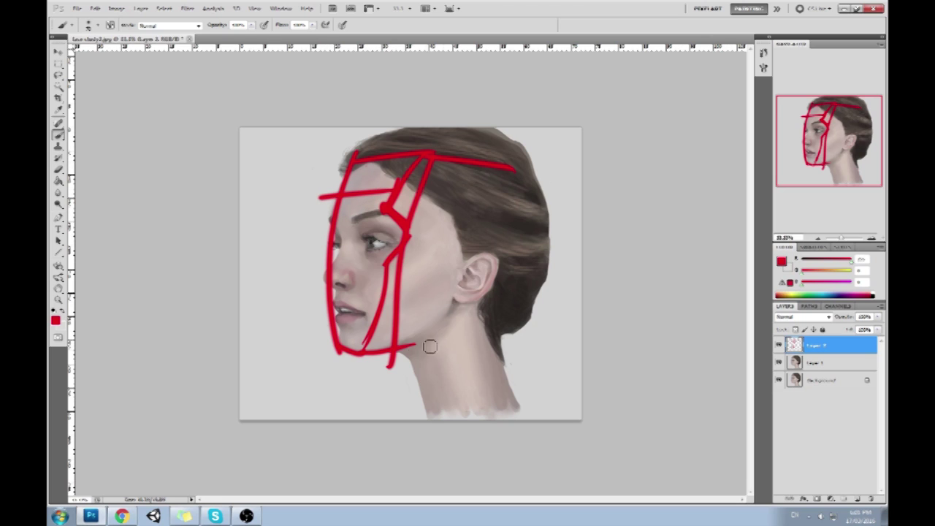
pyautogui.moveTo(401, 344); pyautogui.dragTo(486, 337)
pyautogui.moveTo(513, 166); pyautogui.dragTo(474, 338)
pyautogui.moveTo(401, 344); pyautogui.dragTo(321, 336)
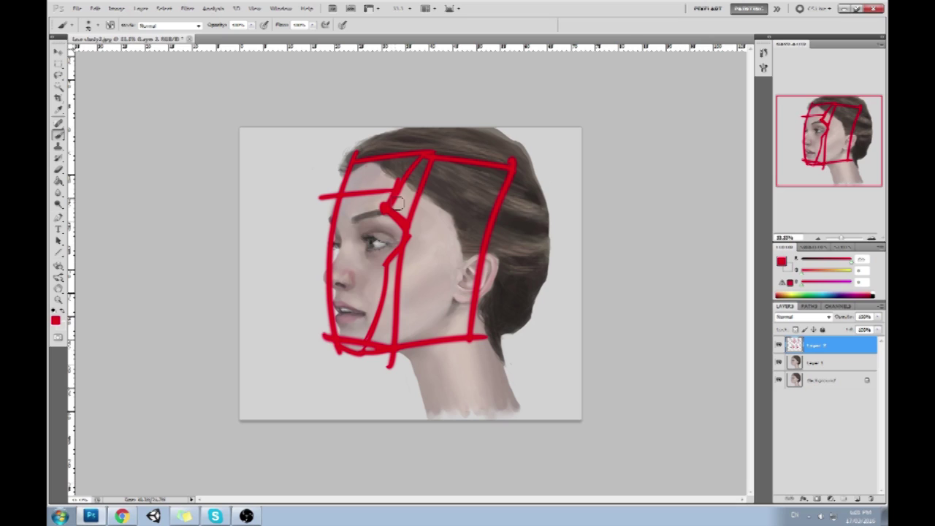
pyautogui.moveTo(386, 213)
pyautogui.mouseDown()
pyautogui.moveTo(424, 152)
pyautogui.moveTo(412, 160)
pyautogui.mouseUp()
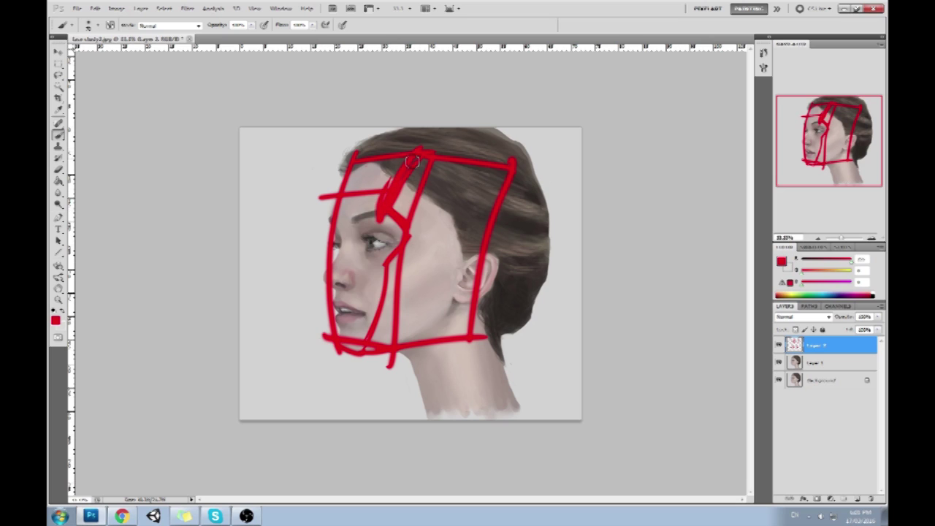
# Undo all the red plane and box marks on the face study.
pyautogui.hotkey('ctrl', 'alt', 'z')
pyautogui.hotkey('ctrl', 'alt', 'z')
pyautogui.hotkey('ctrl', 'alt', 'z')
pyautogui.hotkey('ctrl', 'alt', 'z')
pyautogui.hotkey('ctrl', 'alt', 'z')
pyautogui.hotkey('ctrl', 'alt', 'z')
pyautogui.hotkey('ctrl', 'alt', 'z')
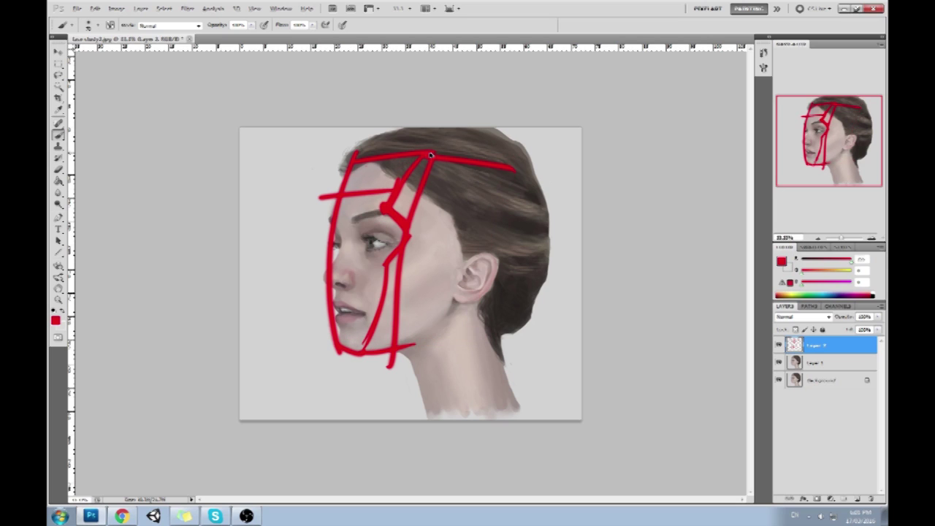
pyautogui.moveTo(431, 151); pyautogui.dragTo(393, 377)
pyautogui.hotkey('ctrl', 'alt', 'z')
pyautogui.hotkey('ctrl', 'alt', 'z')
pyautogui.hotkey('ctrl', 'alt', 'z')
pyautogui.hotkey('ctrl', 'alt', 'z')
pyautogui.hotkey('ctrl', 'alt', 'z')
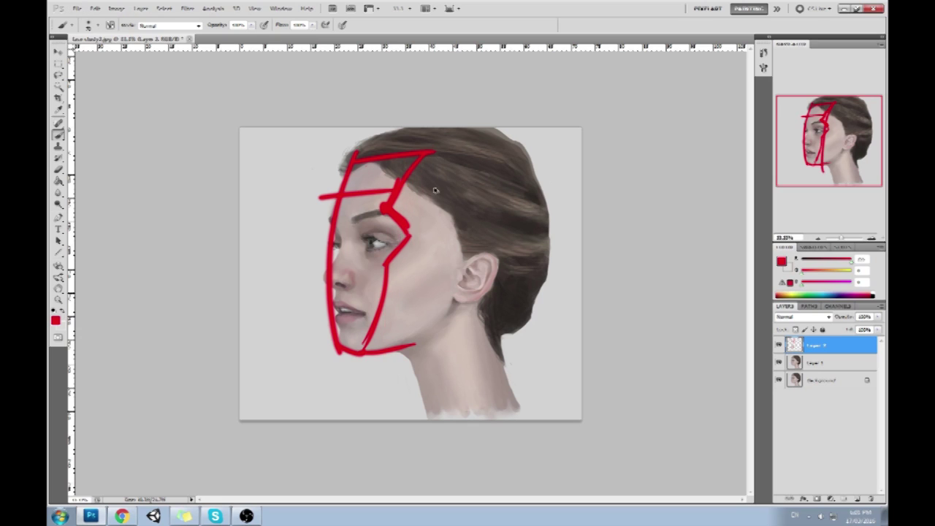
pyautogui.hotkey('ctrl', 'alt', 'z')
pyautogui.hotkey('ctrl', 'alt', 'z')
pyautogui.hotkey('ctrl', 'alt', 'z')
pyautogui.hotkey('ctrl', 'alt', 'z')
pyautogui.hotkey('ctrl', 'alt', 'z')
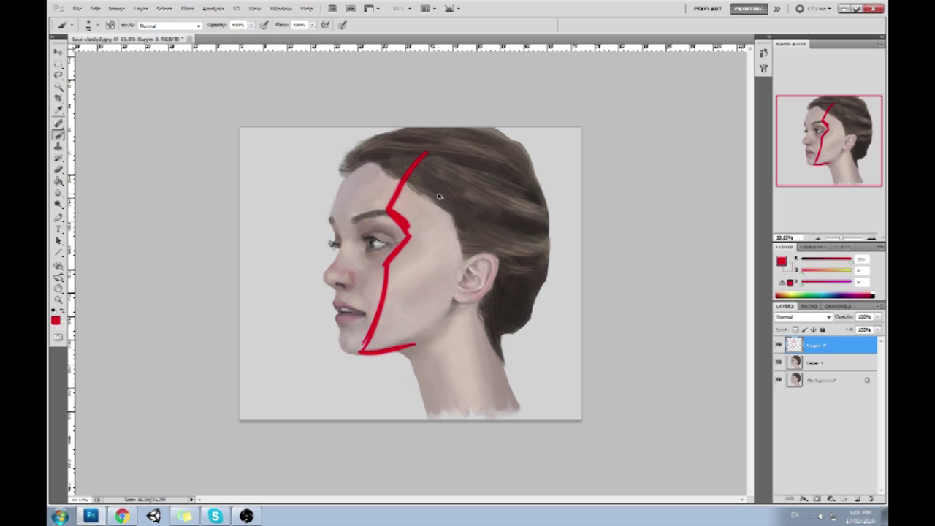
pyautogui.hotkey('ctrl', 'alt', 'z')
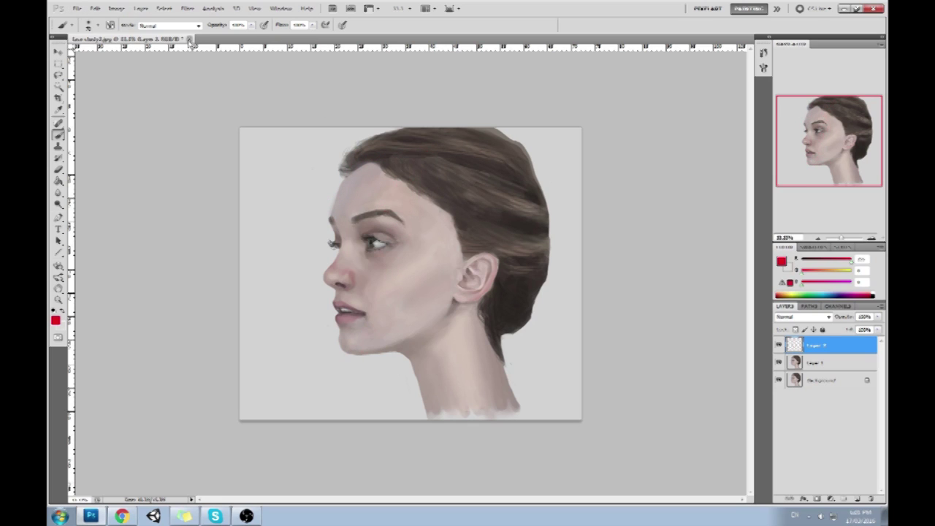
# Combine the face study's layers into one and close the document, saving the changes.
pyautogui.click(190, 38)
pyautogui.click(515, 195)
pyautogui.rightClick(834, 366)
pyautogui.click(841, 363)
pyautogui.click(166, 38)
pyautogui.click(445, 192)
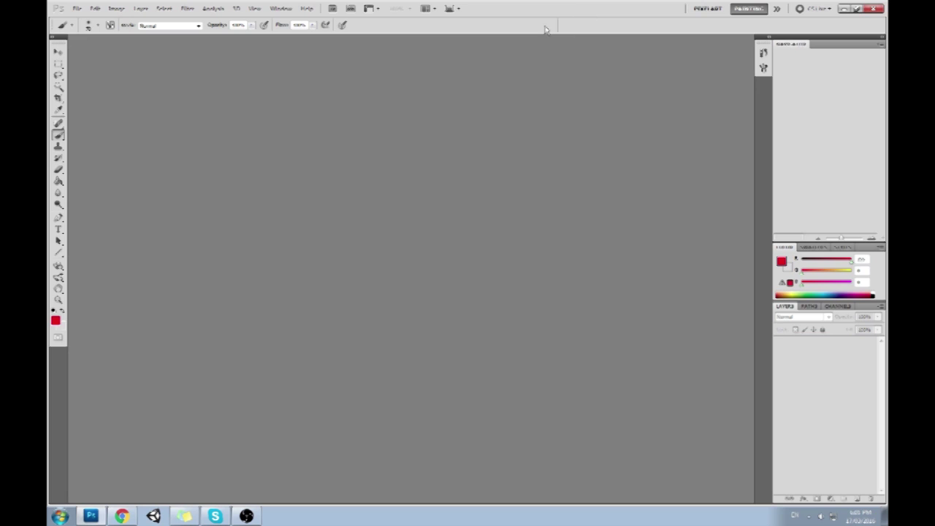
# Restore Photoshop to a smaller window, open the art class and critique community's Google+ page in Chrome, and select its web address.
pyautogui.moveTo(525, 9); pyautogui.dragTo(519, 29)
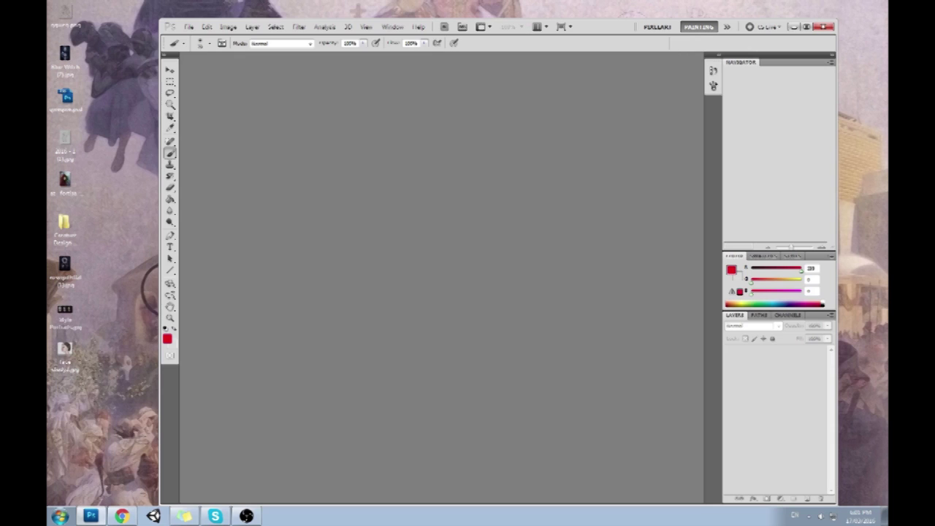
pyautogui.hotkey('alt', 'Tab')
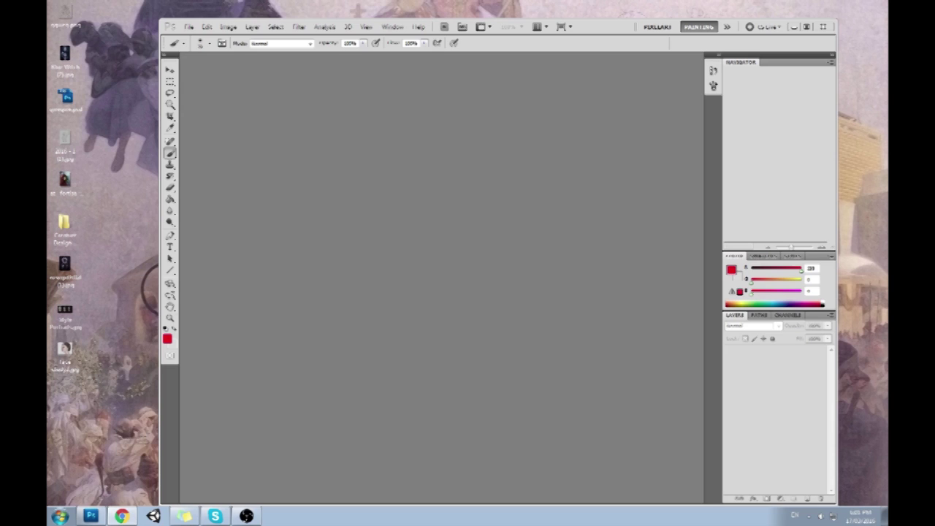
pyautogui.click(121, 516)
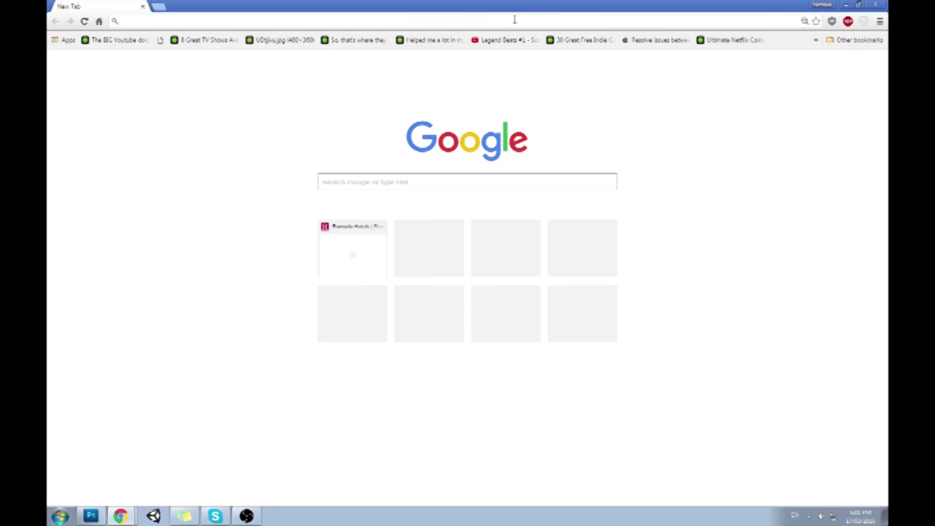
pyautogui.write('comm')
pyautogui.press('Return')
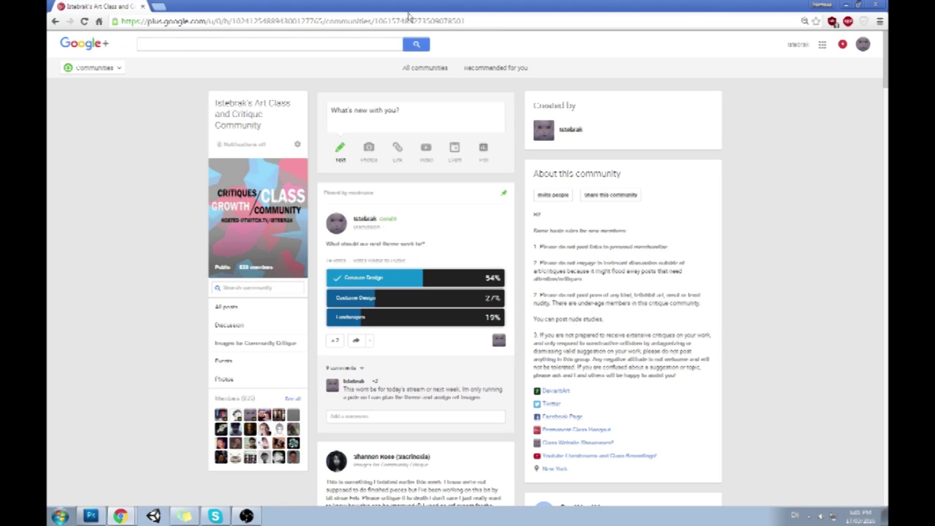
pyautogui.click(413, 22)
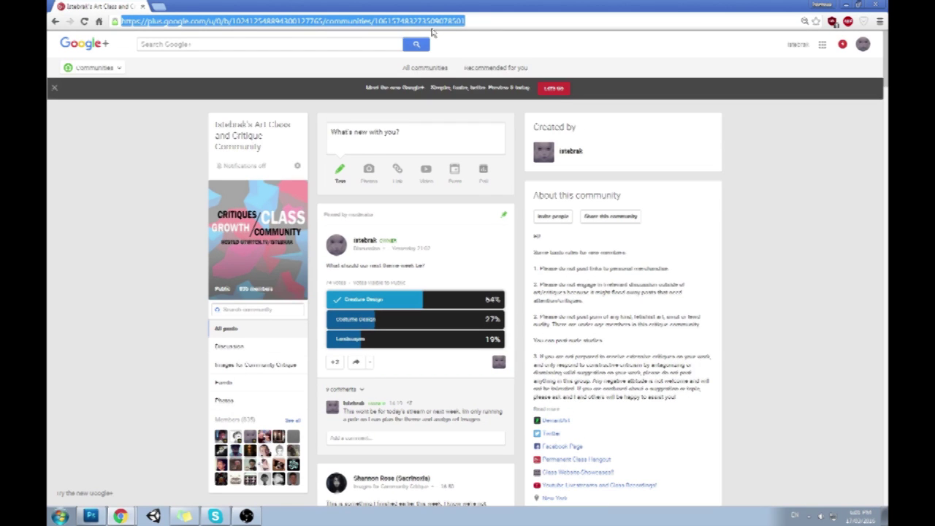
pyautogui.hotkey('alt', 'Tab')
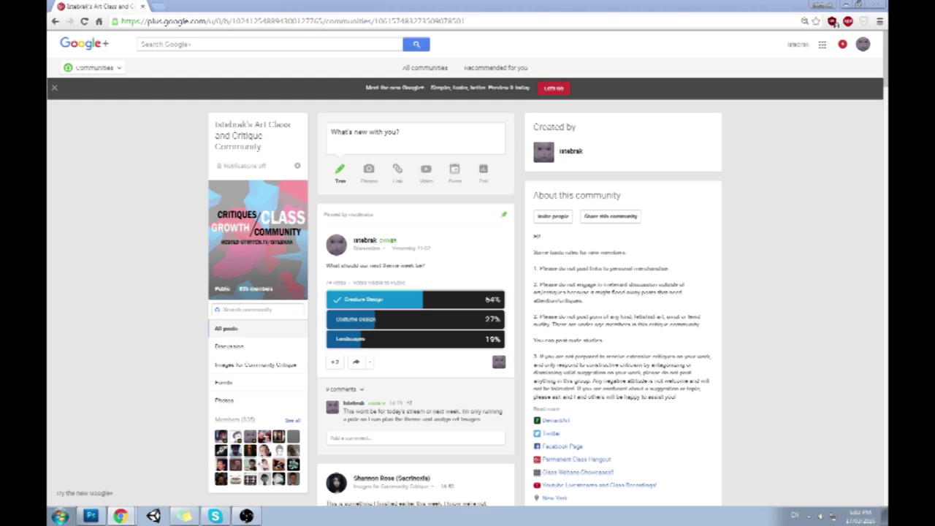
# Shrink the Chrome window and reopen face study2.jpg from the desktop in Photoshop.
pyautogui.moveTo(573, 8); pyautogui.dragTo(616, 46)
pyautogui.moveTo(64, 354); pyautogui.dragTo(317, 275)
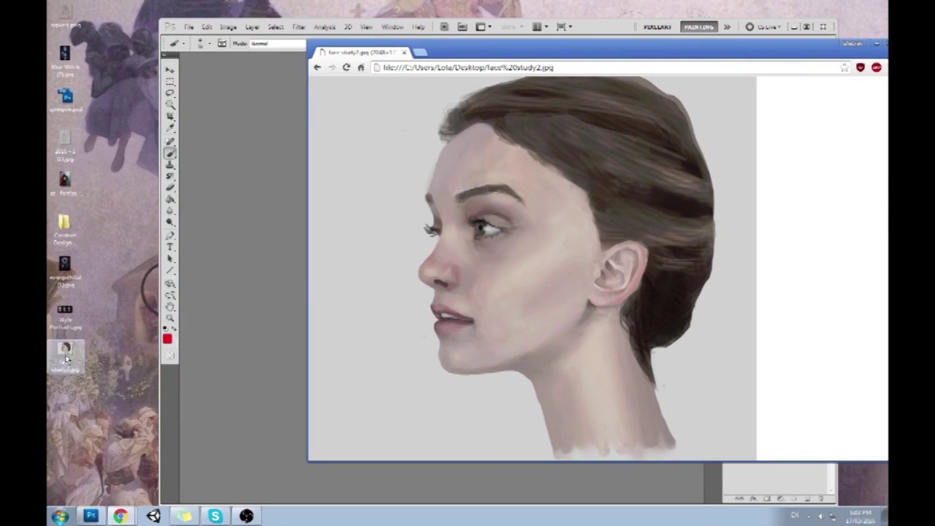
pyautogui.click(285, 253)
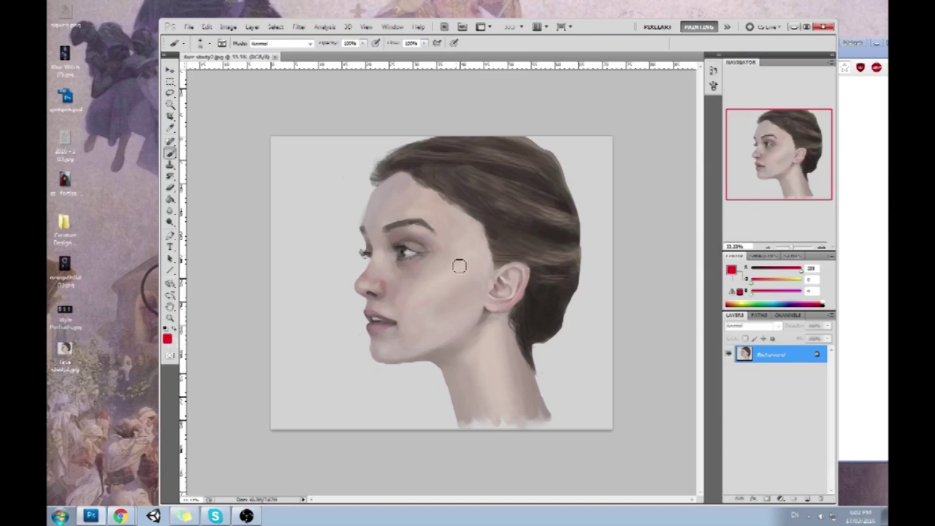
# Lasso the ear with its surrounding hair and cheek and copy the selection to a new layer.
pyautogui.press('l')
pyautogui.moveTo(544, 247)
pyautogui.mouseDown()
pyautogui.moveTo(483, 244)
pyautogui.moveTo(491, 327)
pyautogui.moveTo(548, 277)
pyautogui.moveTo(534, 236)
pyautogui.moveTo(491, 236)
pyautogui.mouseUp()
pyautogui.hotkey('ctrl', 'j')
pyautogui.press('v')
# Rotate the copied ear counterclockwise, distort its corners to fit the head, and apply the transformation.
pyautogui.moveTo(505, 283)
pyautogui.mouseDown()
pyautogui.moveTo(508, 254)
pyautogui.moveTo(502, 266)
pyautogui.mouseUp()
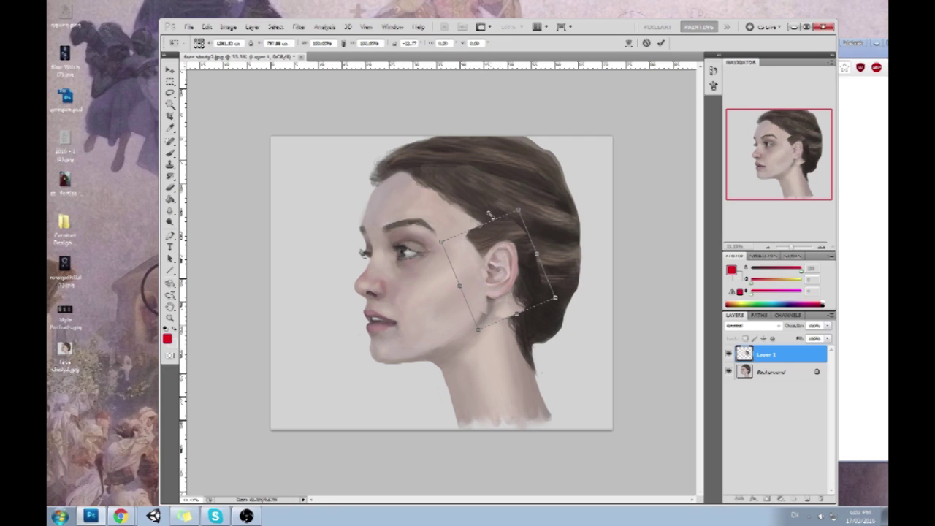
pyautogui.moveTo(491, 213); pyautogui.dragTo(505, 210)
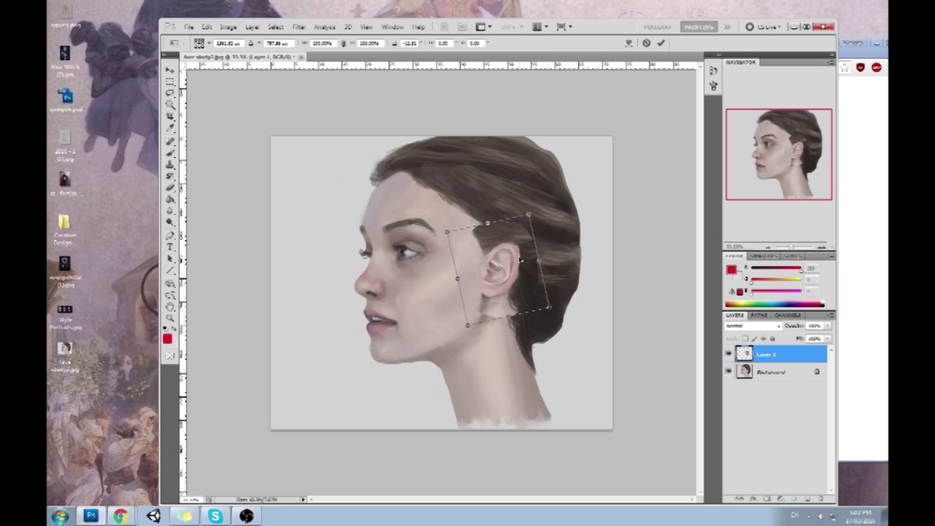
pyautogui.moveTo(528, 215); pyautogui.dragTo(522, 211)
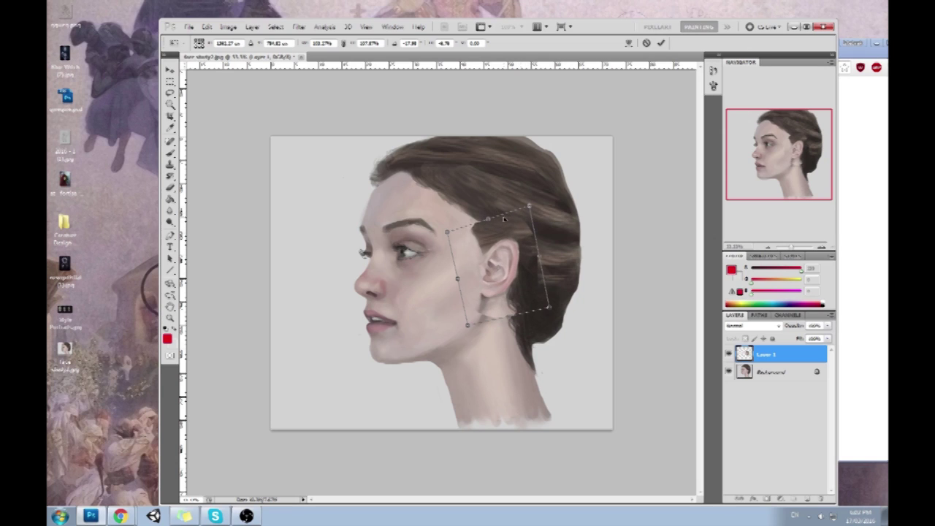
pyautogui.moveTo(447, 233); pyautogui.dragTo(448, 230)
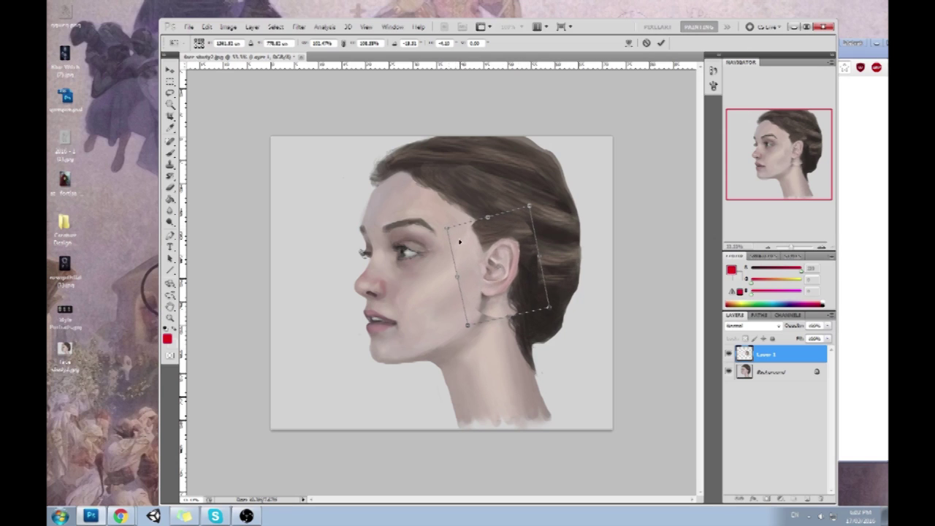
pyautogui.moveTo(548, 309); pyautogui.dragTo(545, 310)
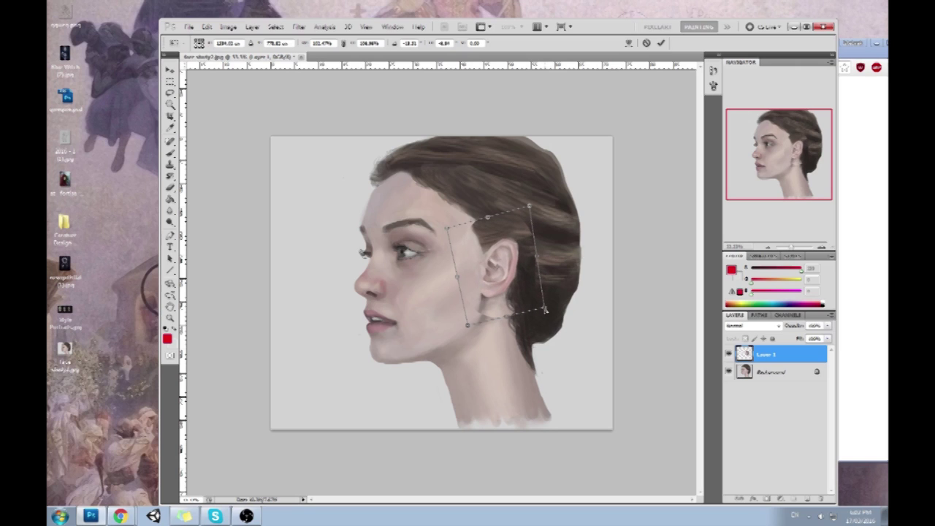
pyautogui.moveTo(467, 326); pyautogui.dragTo(473, 328)
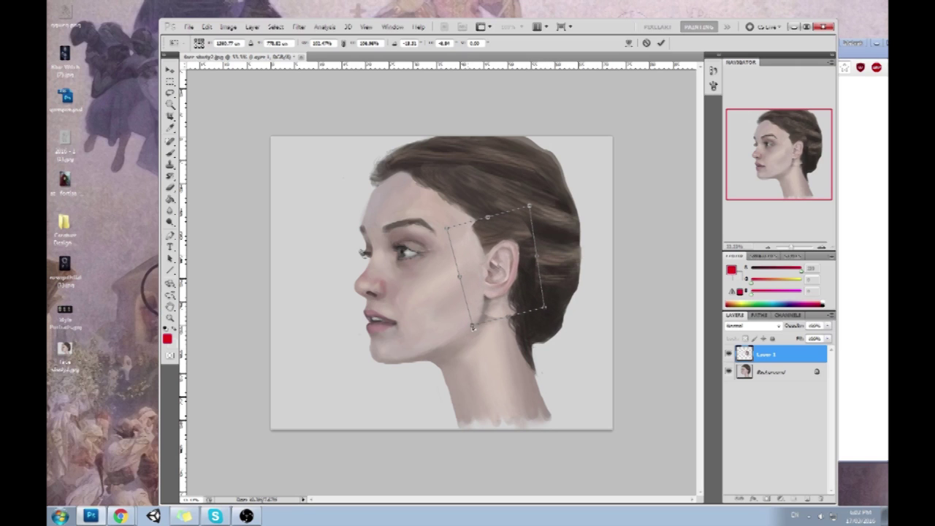
pyautogui.click(661, 42)
pyautogui.press('b')
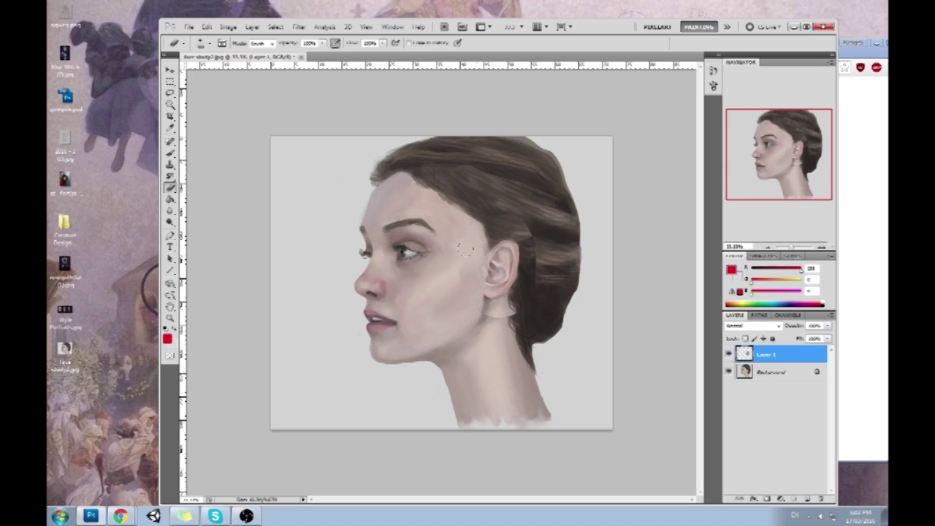
# Rotate the copied ear layer slightly counterclockwise, shift it a little higher on the head, and apply the transformation.
pyautogui.press('v')
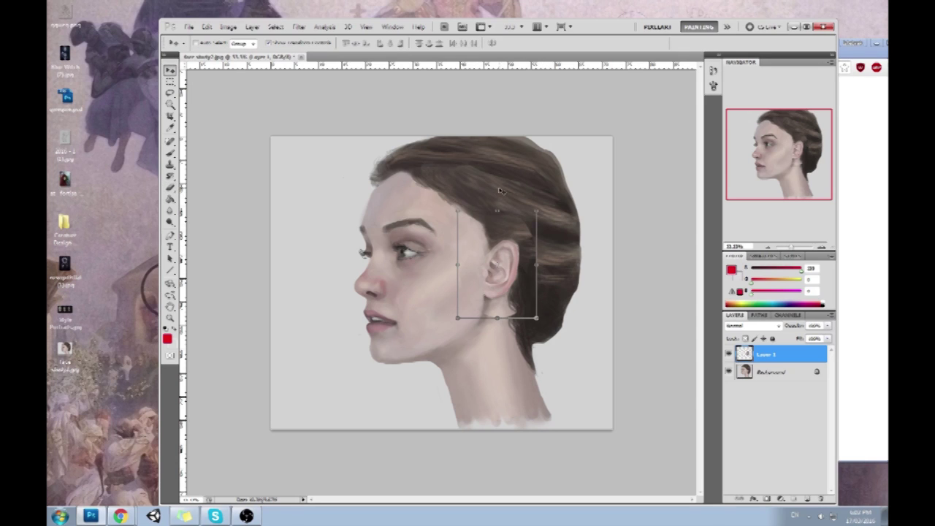
pyautogui.moveTo(501, 199); pyautogui.dragTo(536, 211)
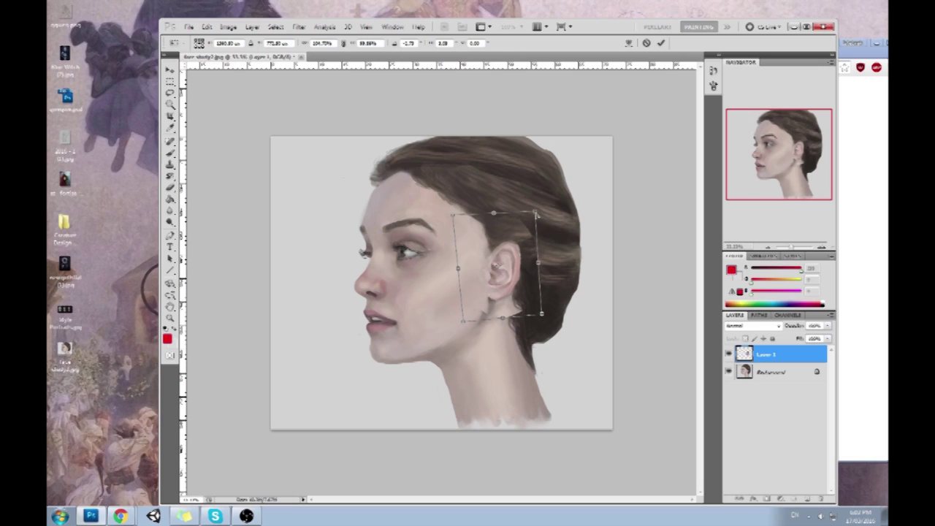
pyautogui.moveTo(522, 258); pyautogui.dragTo(519, 250)
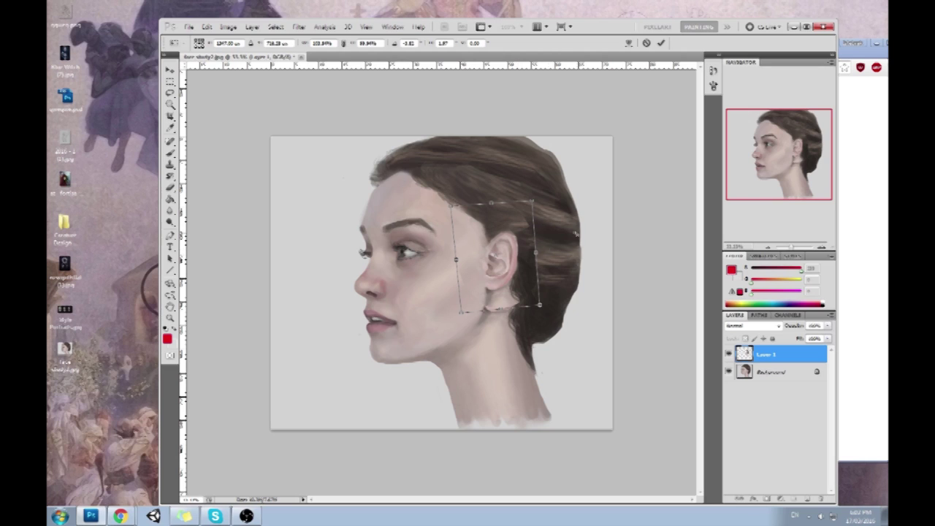
pyautogui.click(660, 43)
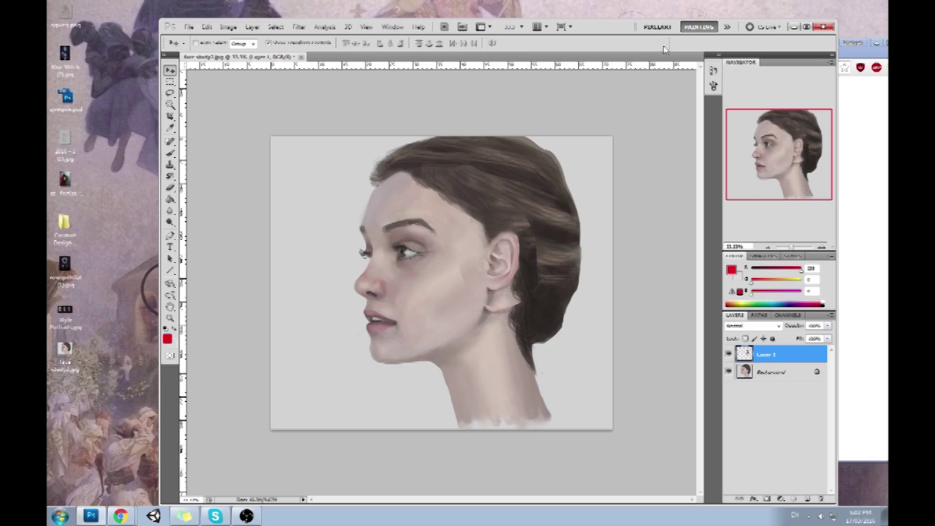
# Flatten the face study into a single layer and close face study2.jpg, saving its changes.
pyautogui.click(300, 56)
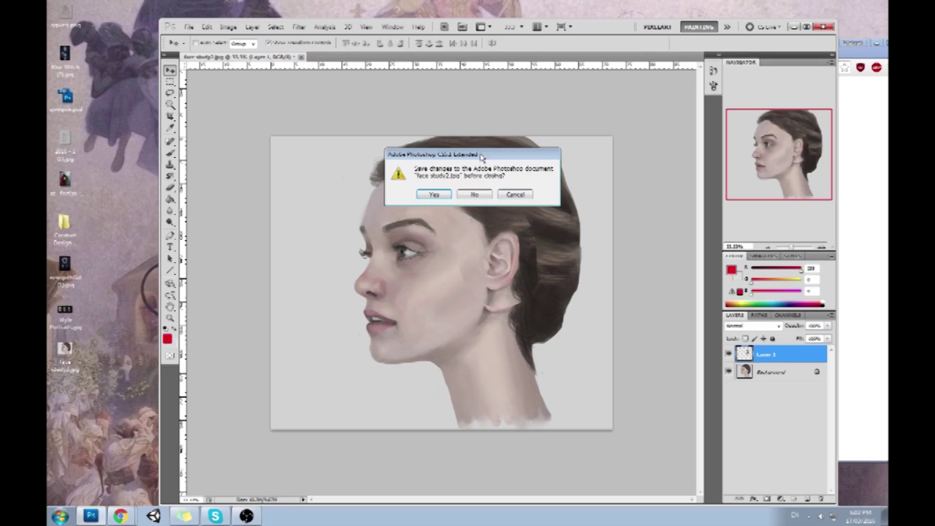
pyautogui.click(515, 195)
pyautogui.rightClick(780, 373)
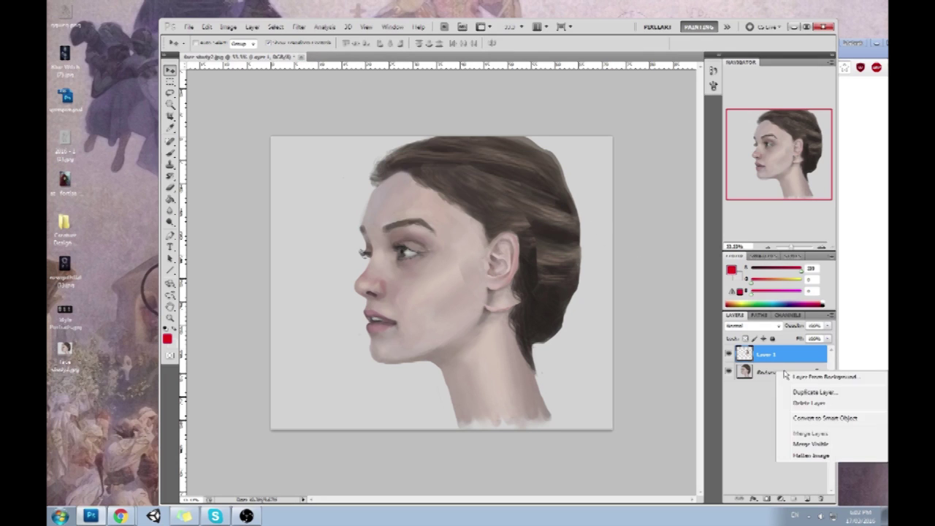
pyautogui.click(817, 455)
pyautogui.click(279, 57)
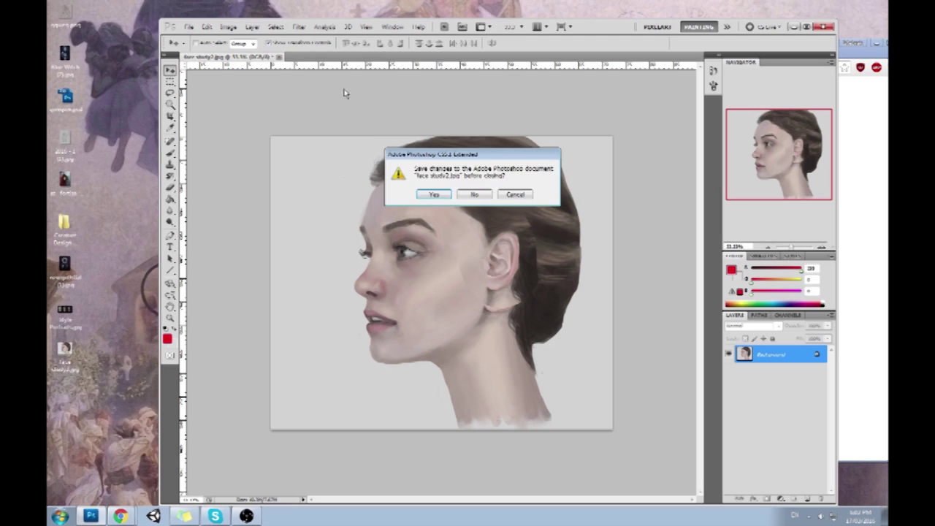
pyautogui.click(434, 194)
# Switch to Chrome, return to the art class and critique community's Google+ page, and check the system date and time.
pyautogui.hotkey('alt', 'Tab')
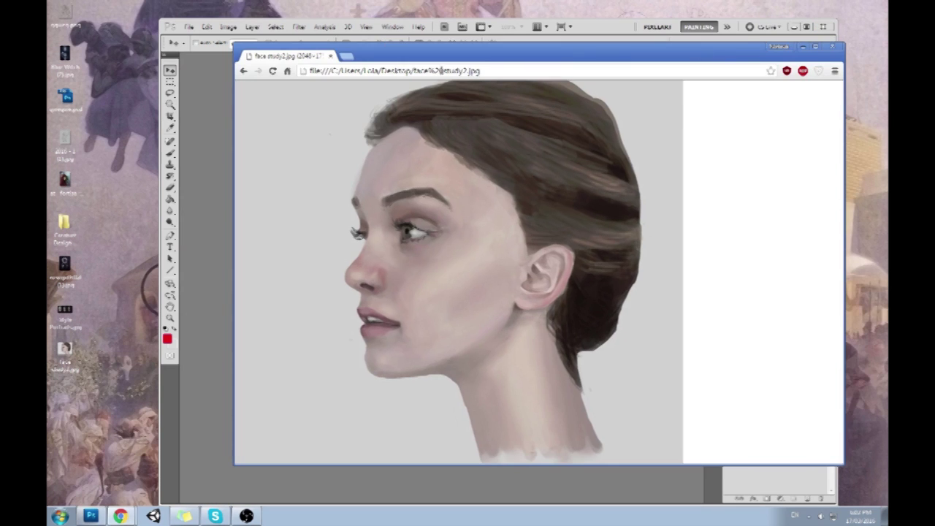
pyautogui.click(243, 71)
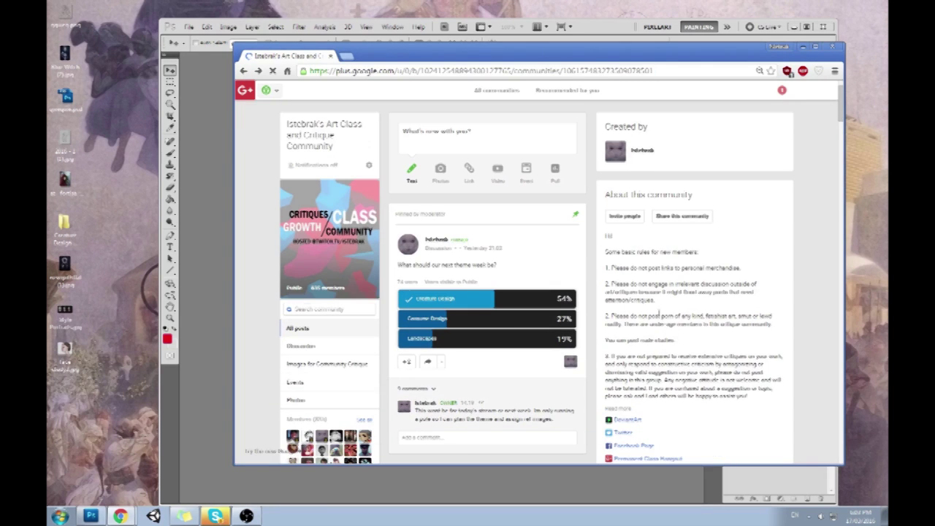
pyautogui.click(867, 515)
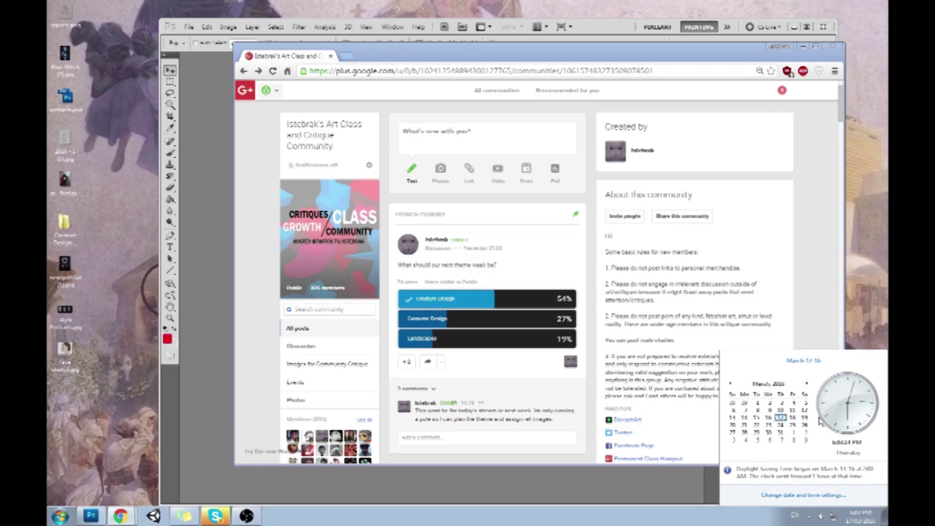
pyautogui.click(490, 72)
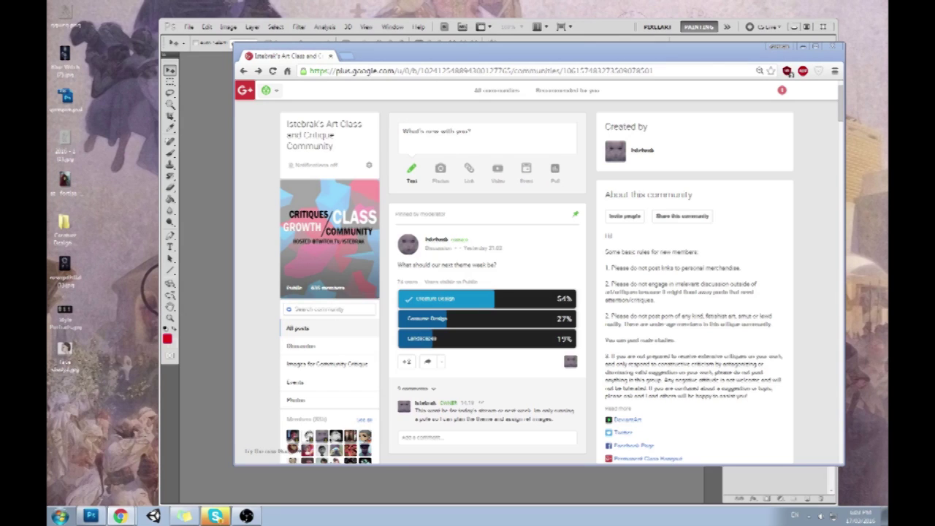
# Reload the community page and look through its pinned poll and submitted artworks in a maximized window.
pyautogui.press('F5')
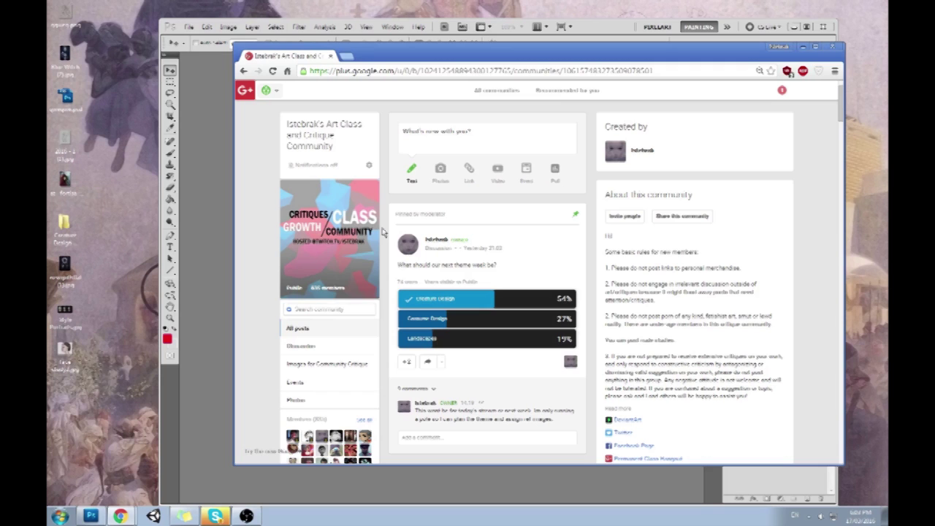
pyautogui.scroll(-3, 382, 231)
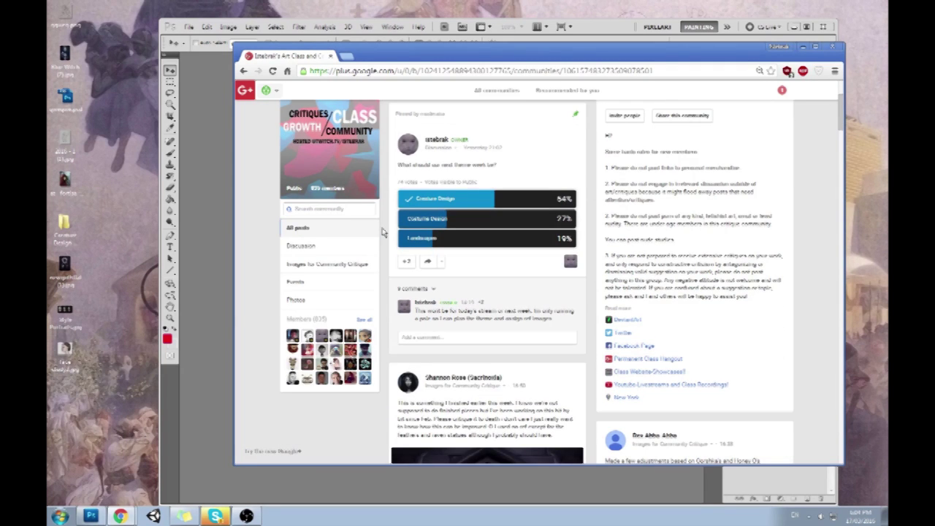
pyautogui.scroll(4, 381, 232)
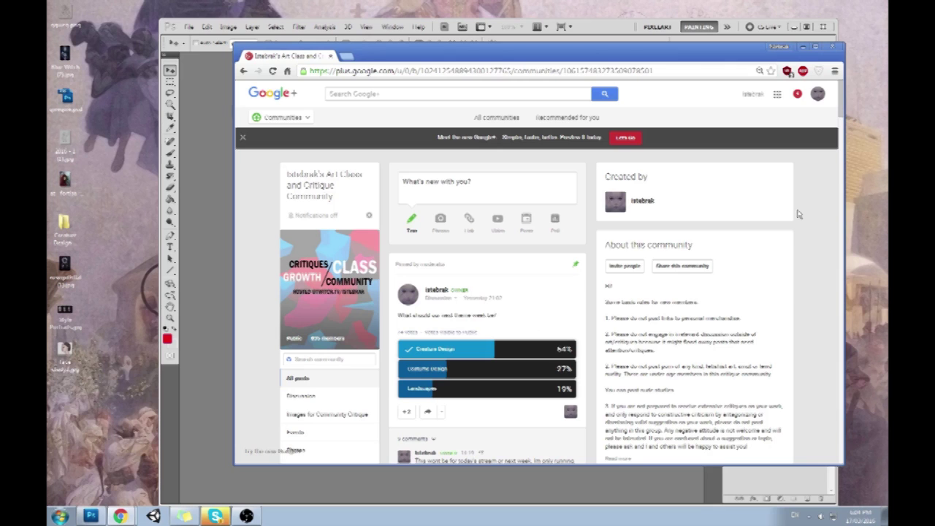
pyautogui.doubleClick(700, 55)
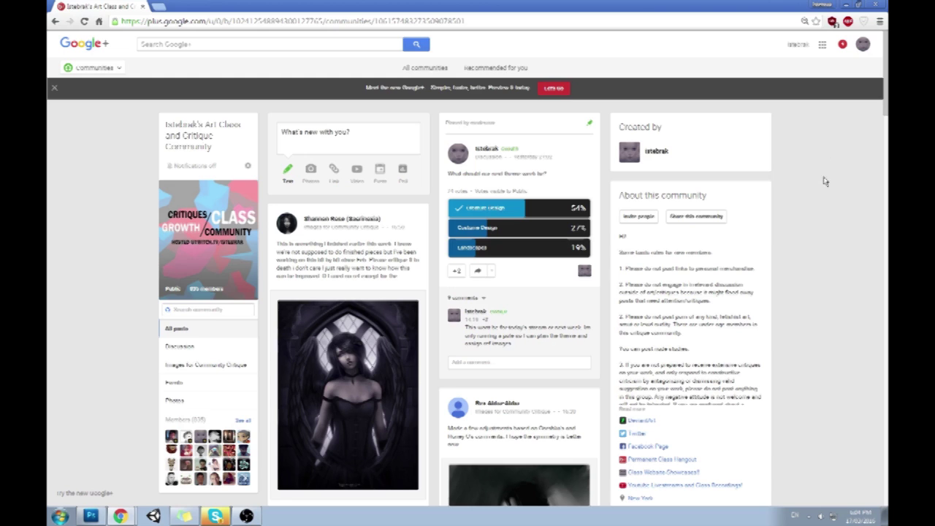
pyautogui.scroll(-10, 826, 183)
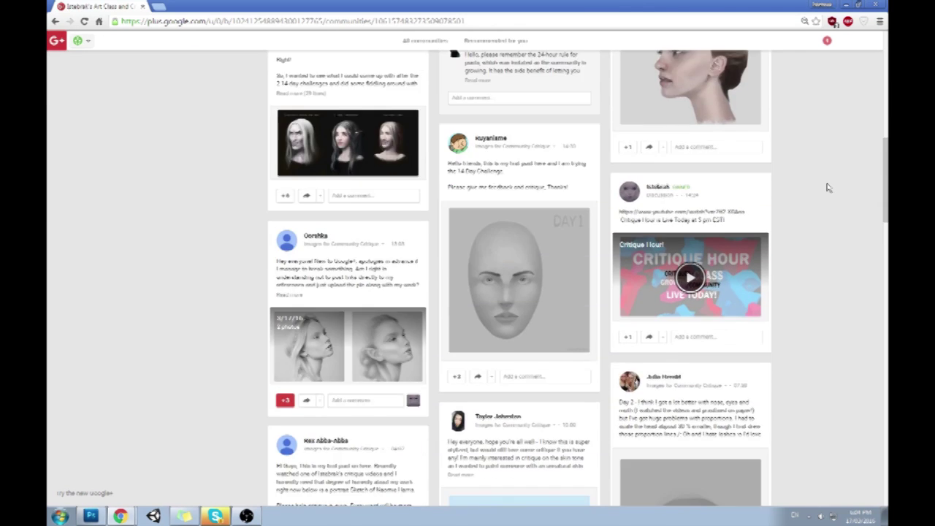
pyautogui.scroll(12, 827, 188)
# Restore the Chrome window to a smaller size and close the community page's tab.
pyautogui.moveTo(685, 14); pyautogui.dragTo(609, 52)
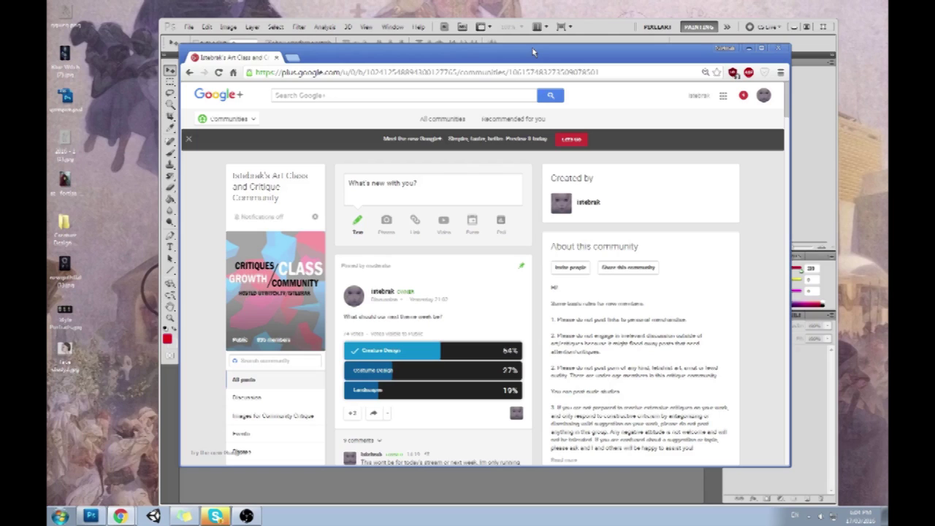
pyautogui.click(276, 58)
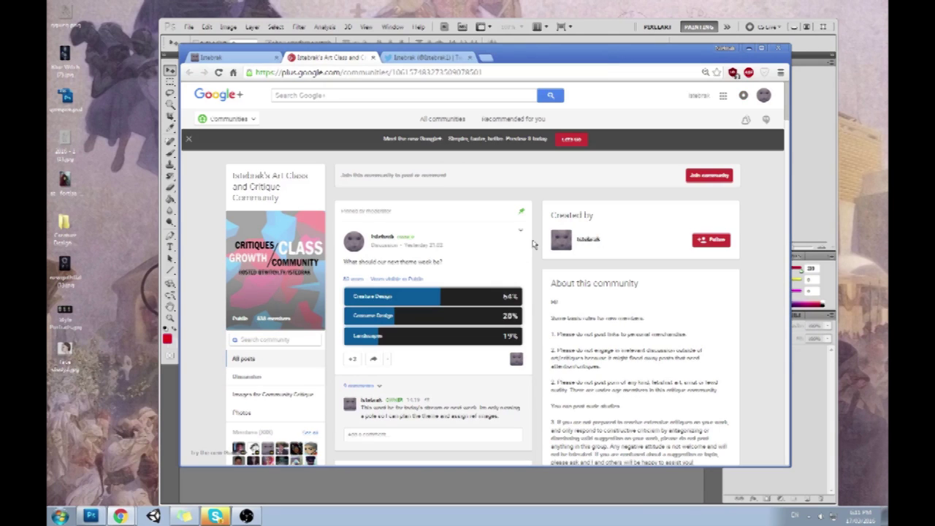